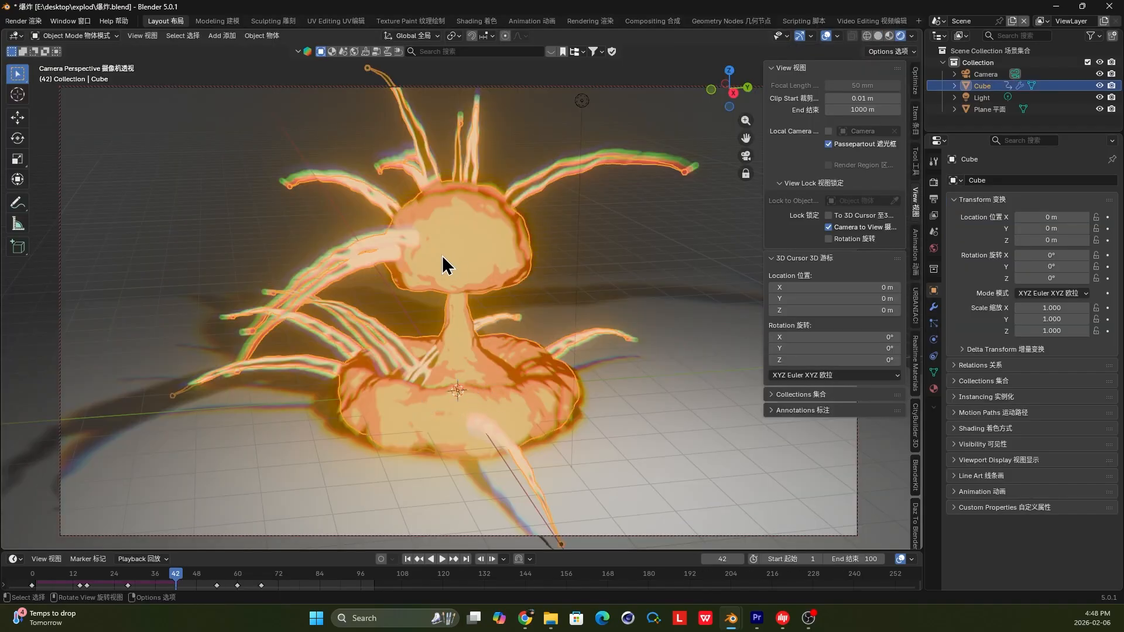
middle_drag(469, 406, 370, 378)
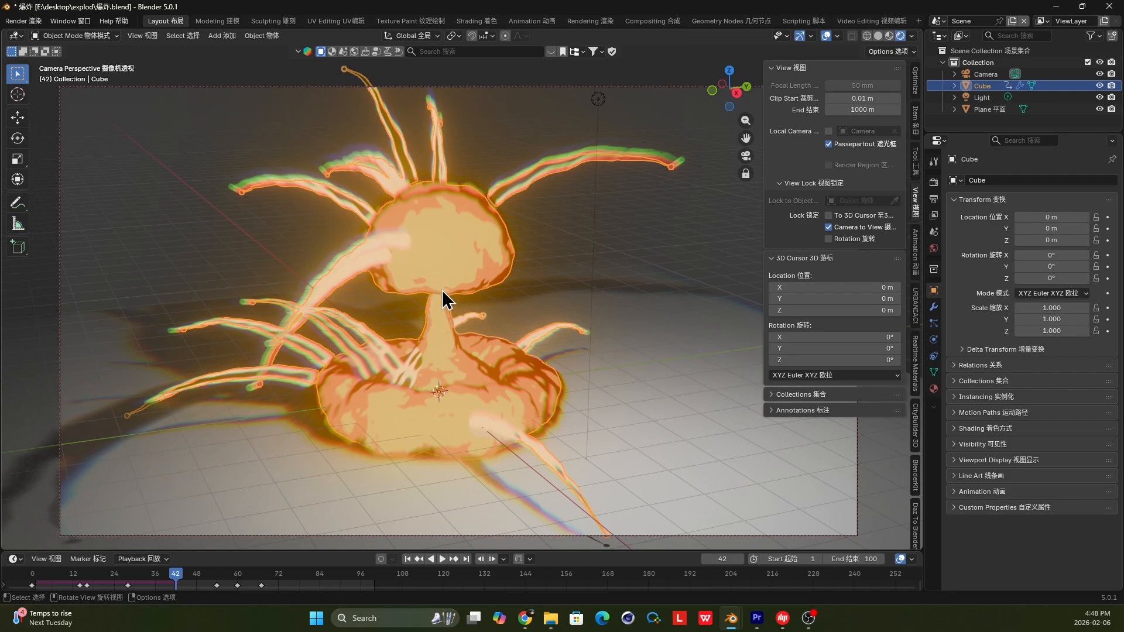
middle_drag(437, 364, 431, 239)
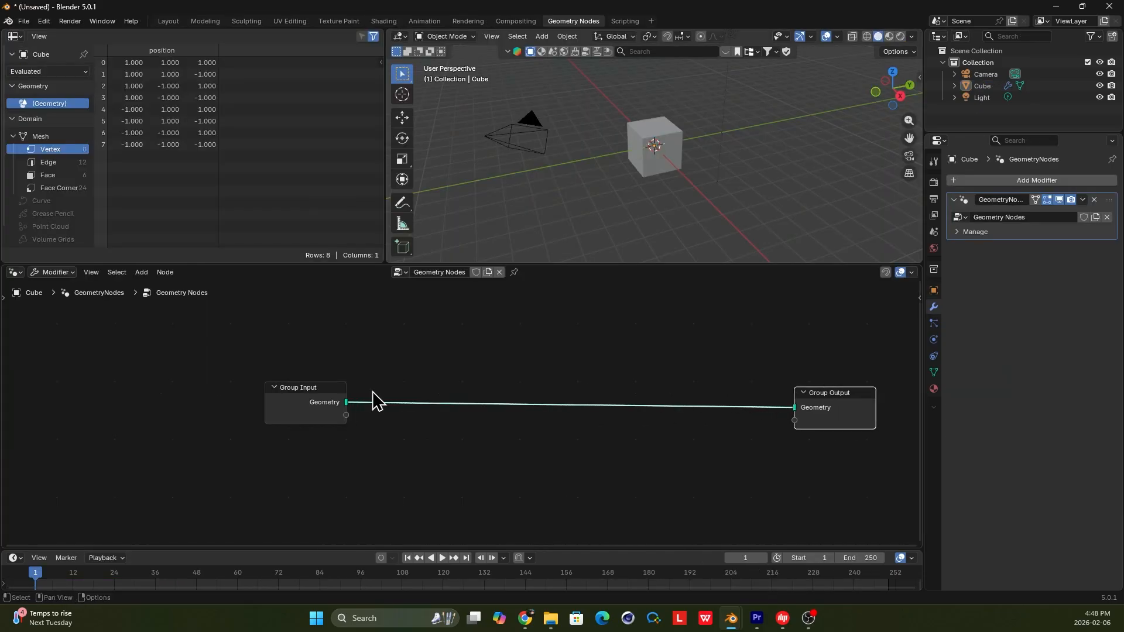
- Move the Group Input node farther from the Group Output and add an Ico Sphere node above the link between them
key(g)
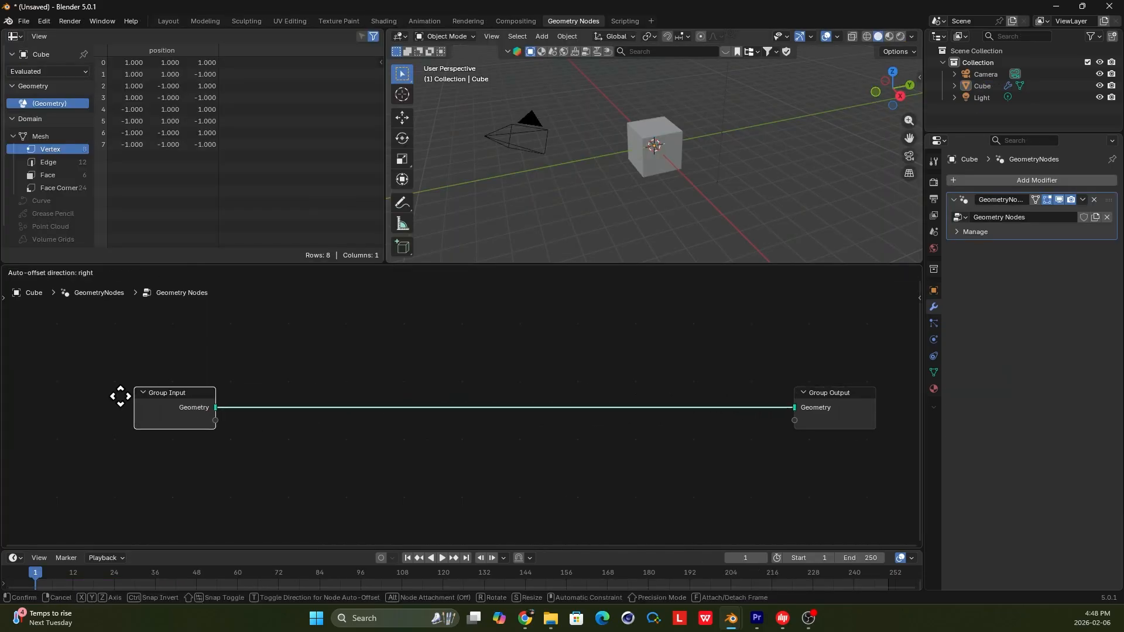
click(171, 397)
key(shift+a)
text(s)
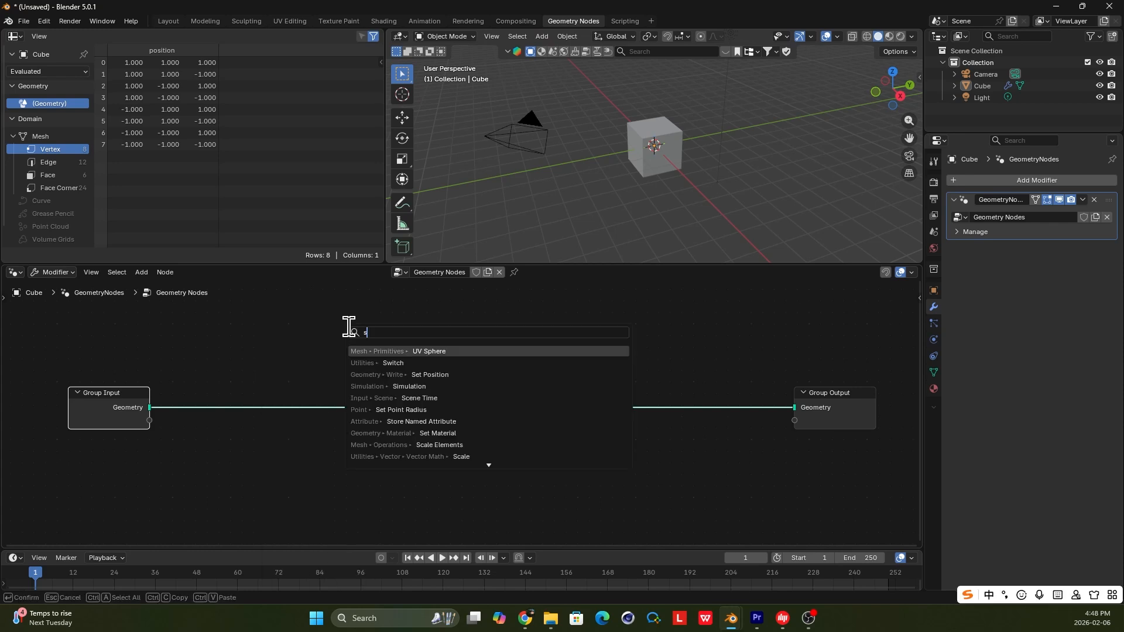
text(pgh)
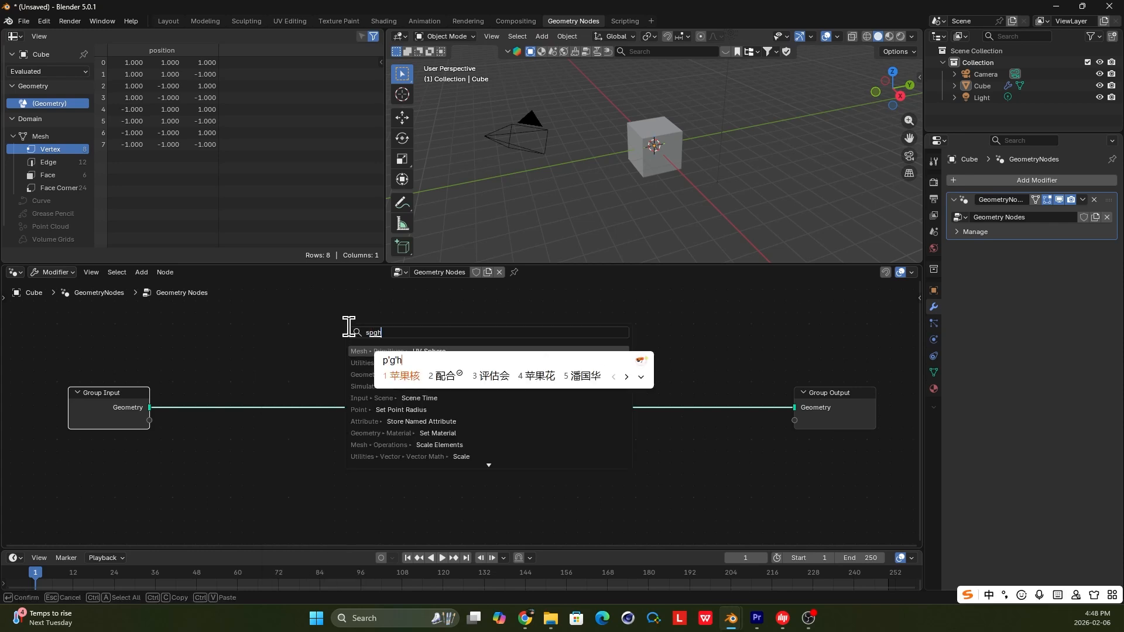
key(shift)
key(BackSpace)
key(BackSpace)
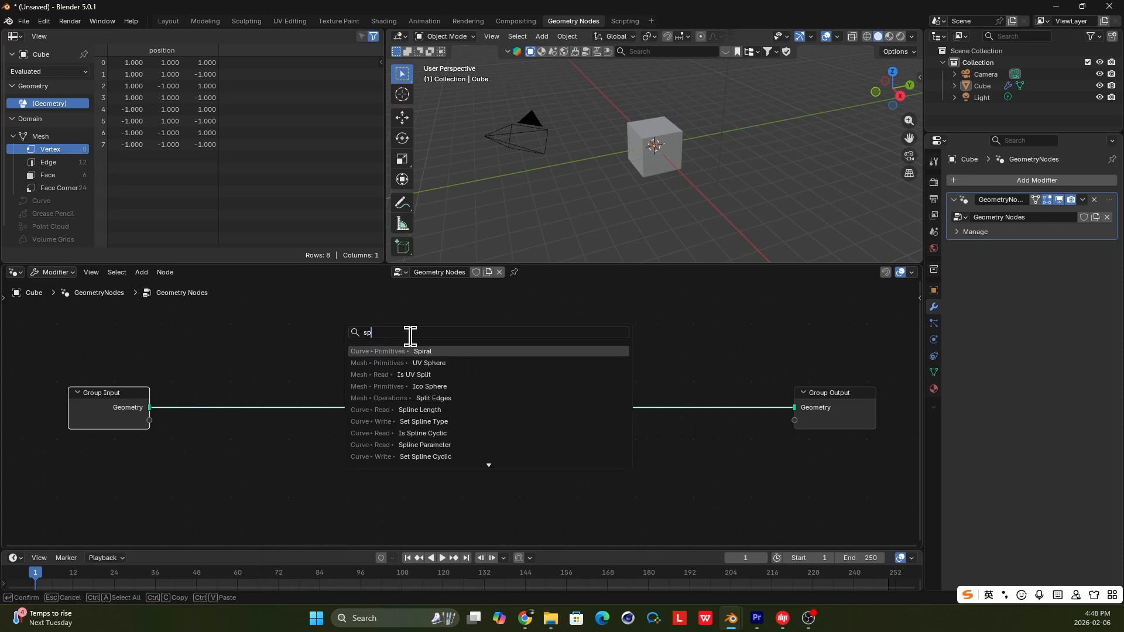
text(he)
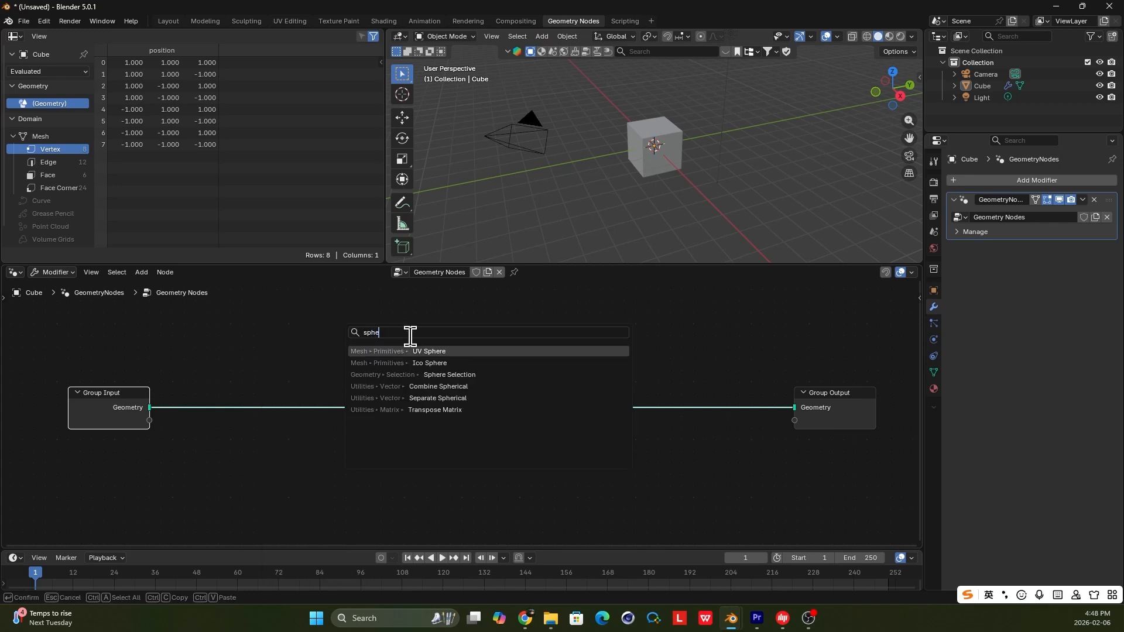
click(422, 363)
click(287, 332)
- Add a Curve Line node below the Ico Sphere node
key(shift+a)
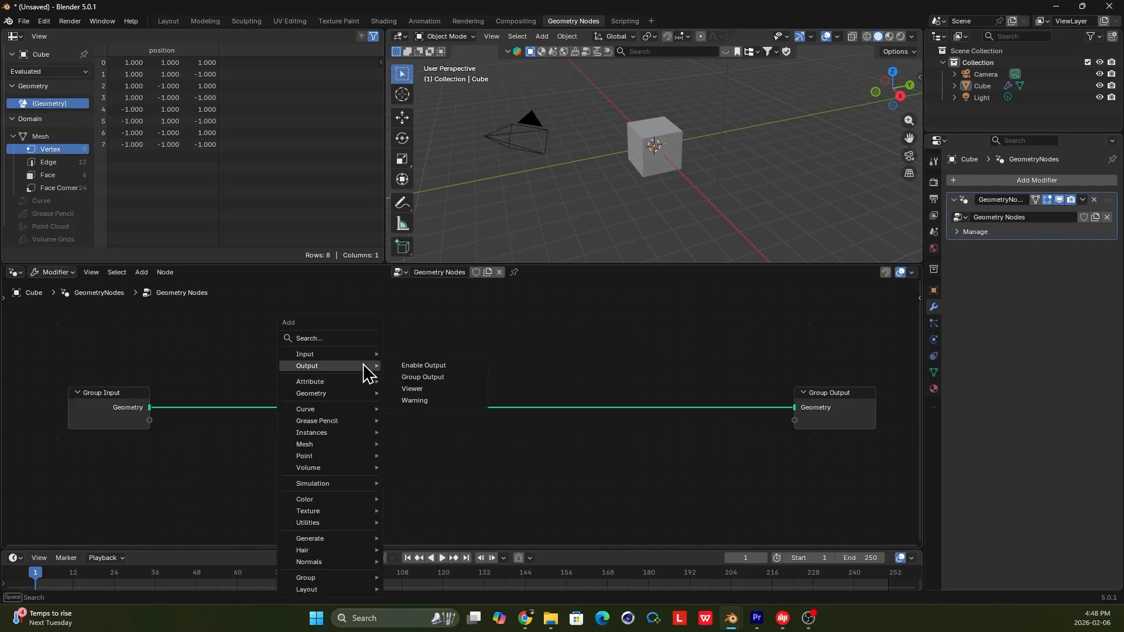
text(lin)
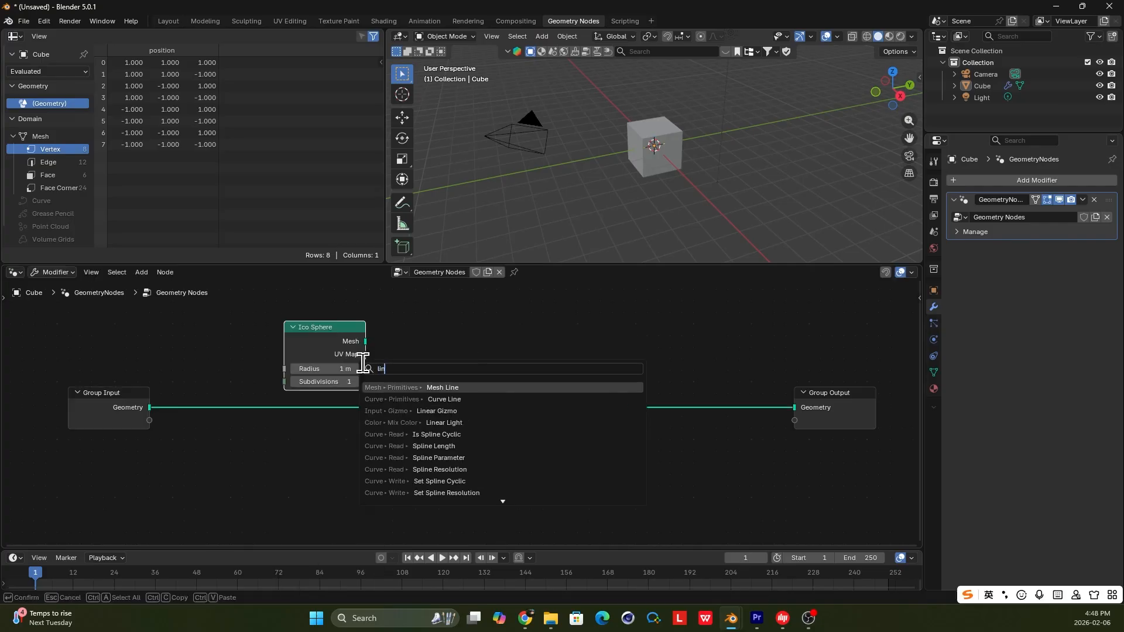
click(471, 396)
click(293, 423)
middle_drag(389, 396, 424, 320)
scroll(417, 329, down, 2)
drag(374, 371, 368, 386)
- Add a Curve Circle node below the Curve Line node
key(shift+a)
text(c)
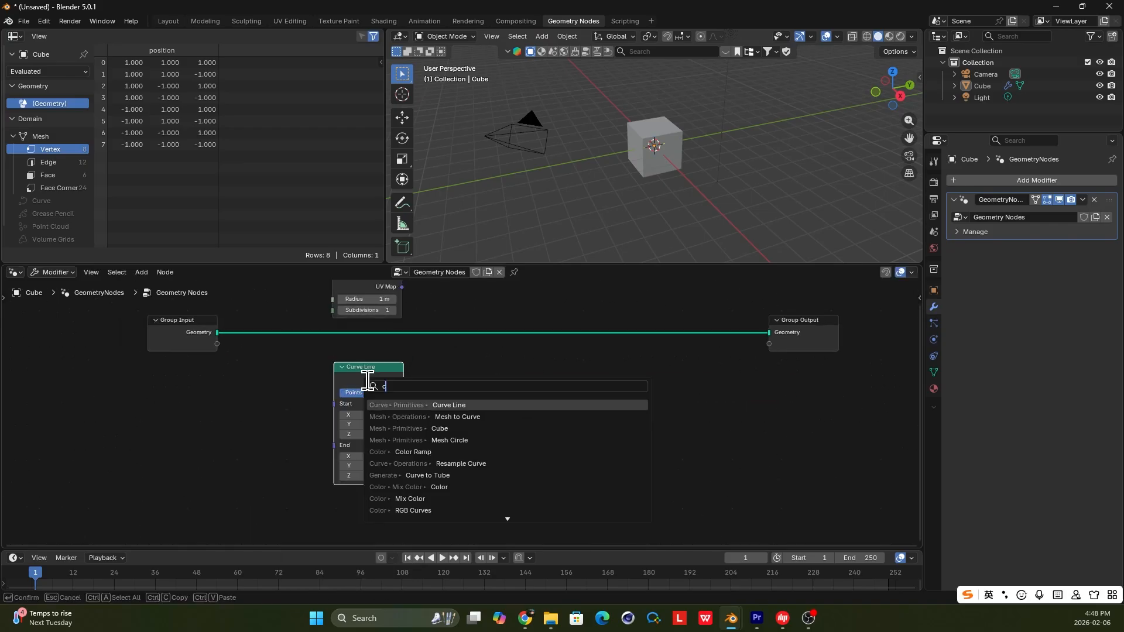
text(ir)
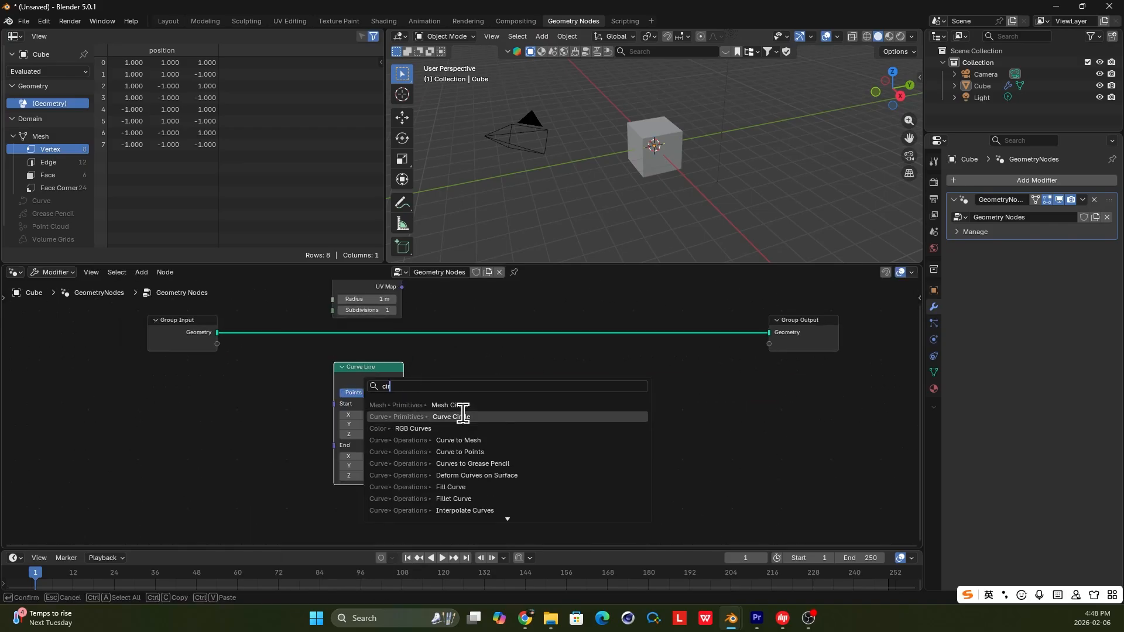
click(460, 409)
click(340, 514)
scroll(439, 502, down, 2)
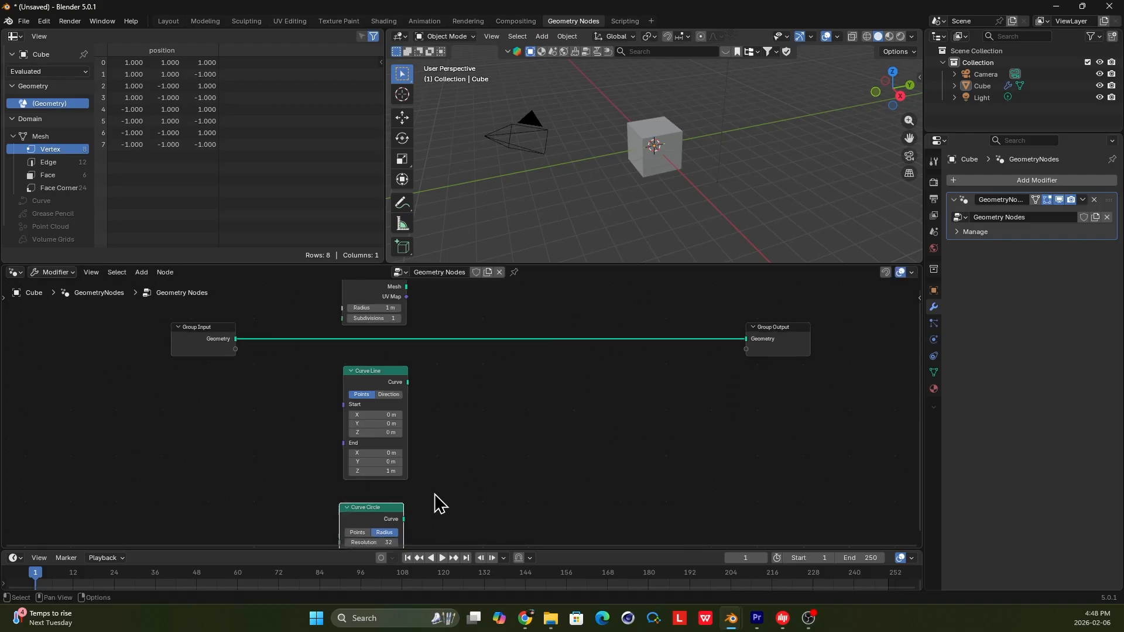
- Add a Join Geometry node on the link just before the Group Output
key(shift+a)
text(joi)
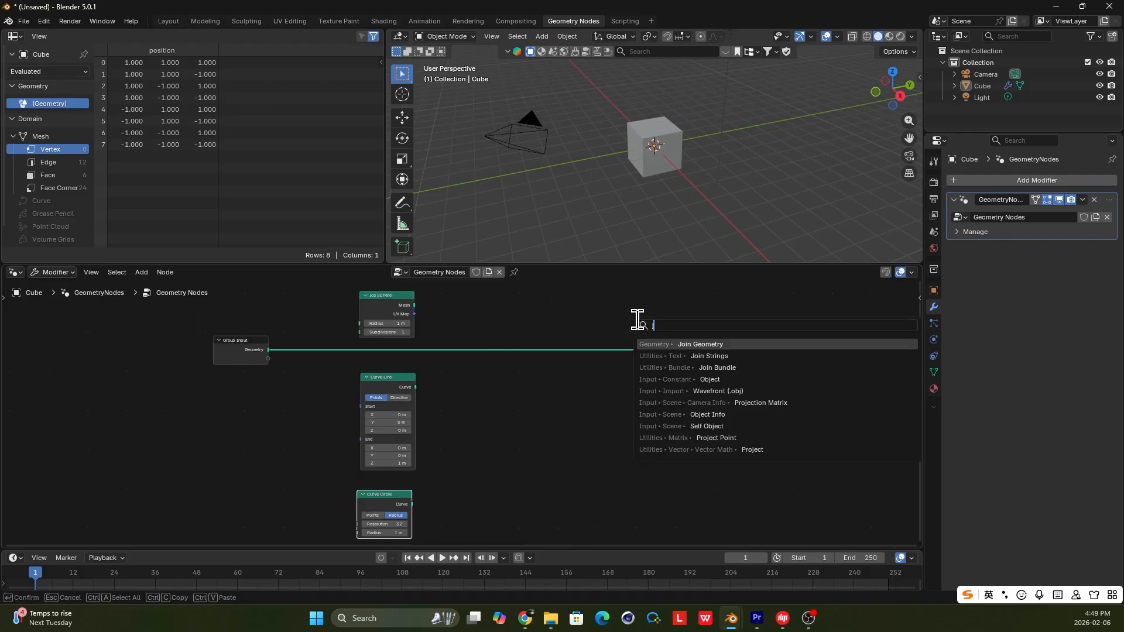
text(n)
click(685, 345)
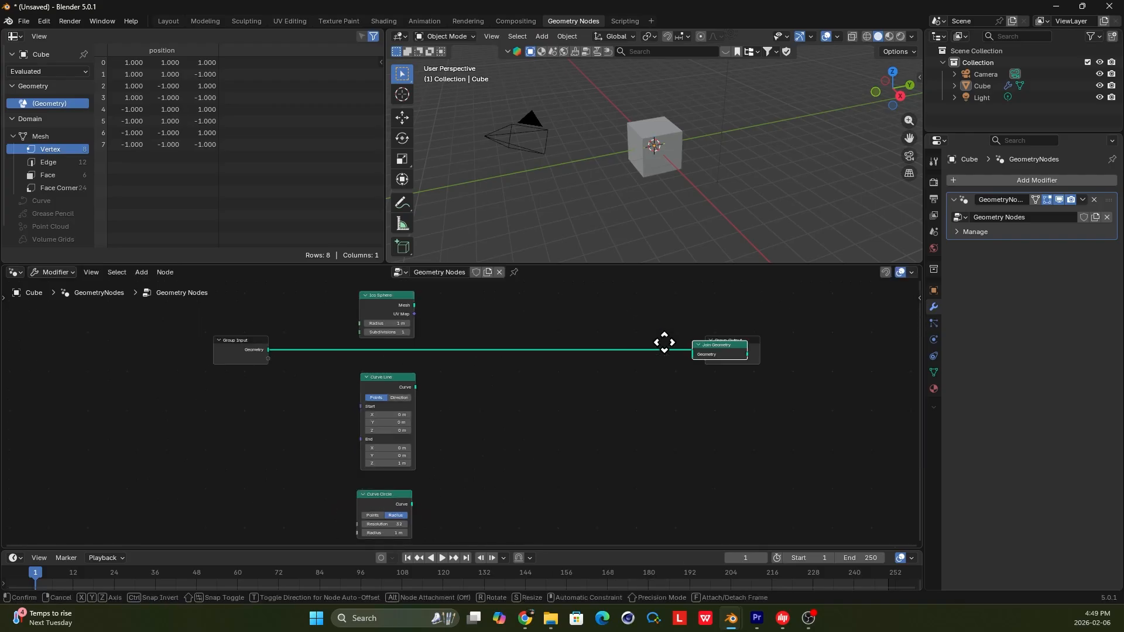
click(687, 358)
- Connect the Ico Sphere, Curve Line and Curve Circle to Join Geometry, cut the Group Input link and space out the output nodes
drag(414, 305, 636, 355)
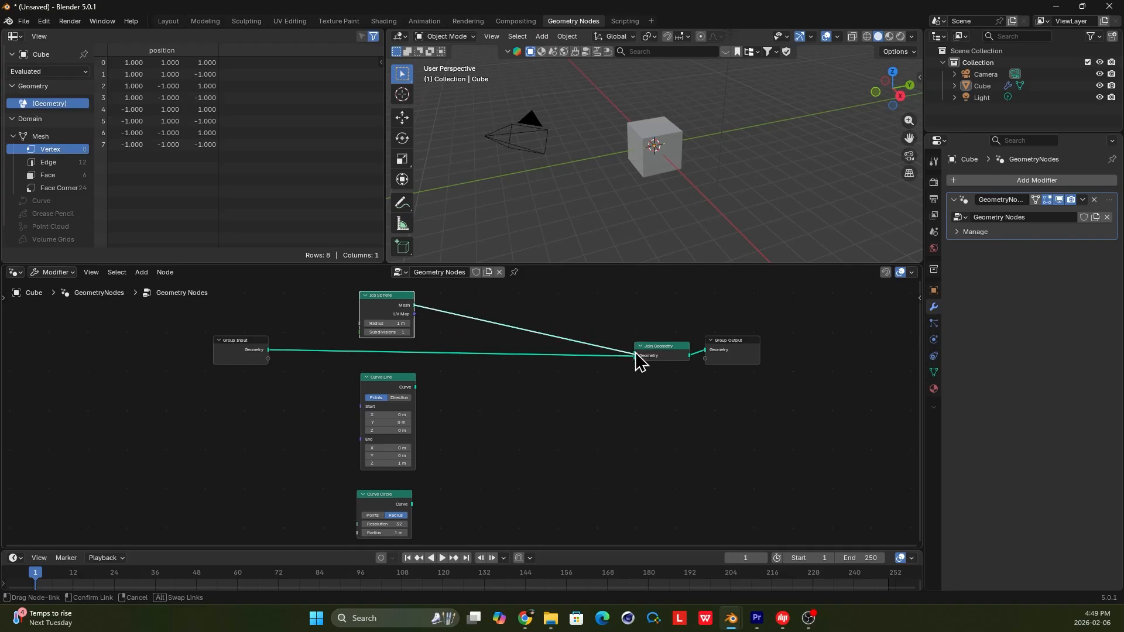
ctrl+right_drag(321, 372, 306, 310)
drag(415, 387, 634, 356)
drag(413, 504, 634, 363)
drag(744, 352, 837, 354)
drag(669, 346, 770, 348)
- Insert a Transform Geometry node between the Ico Sphere and Join Geometry and set its Z translation to 3.5 m
middle_drag(497, 340, 509, 365)
drag(401, 329, 395, 315)
scroll(405, 324, up, 2)
key(shift+a)
text(tra)
click(572, 331)
click(469, 297)
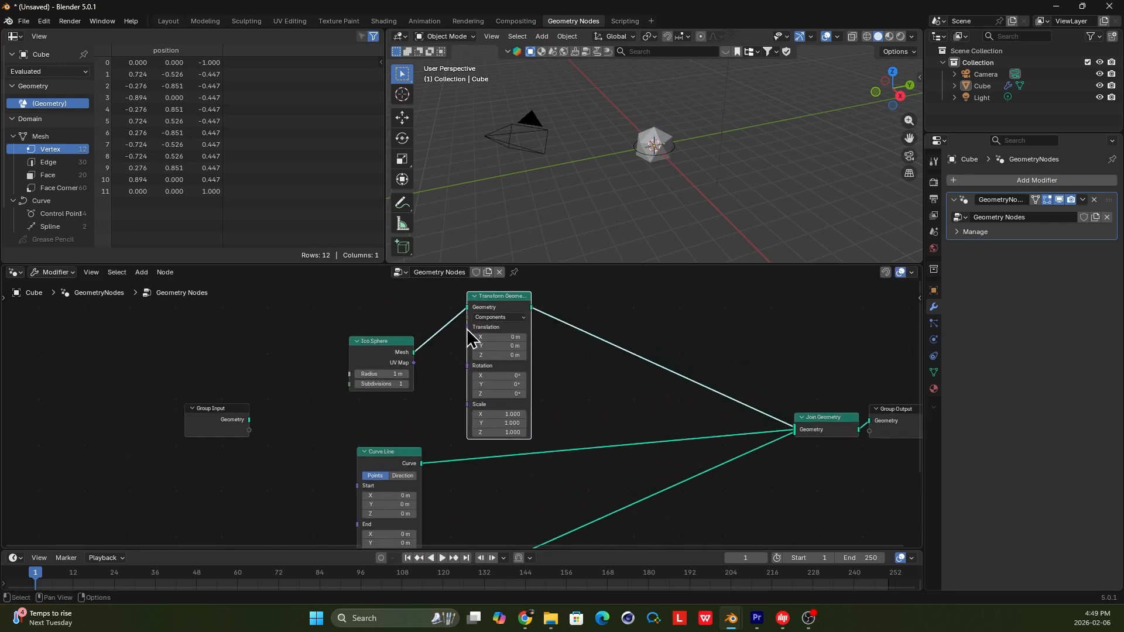
drag(511, 355, 540, 355)
- Set the Curve Circle's radius to 3.3 m and the Curve Line's end Z to 3 m
scroll(480, 408, down, 2)
middle_drag(491, 424, 495, 322)
scroll(482, 443, up, 3)
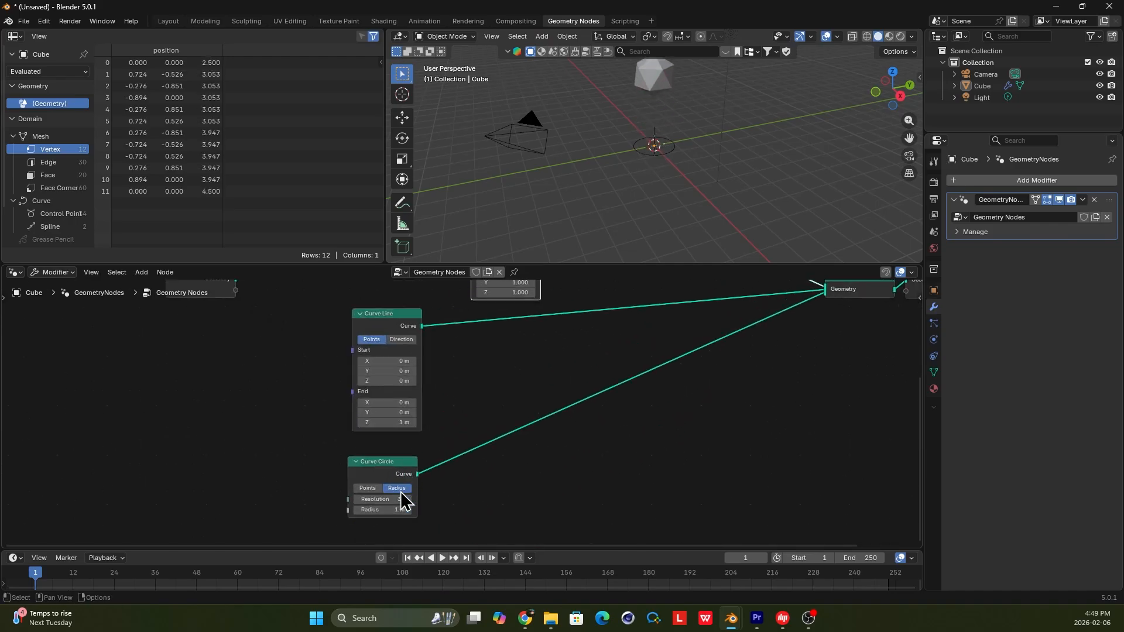
mouse_move(396, 509)
mouse_down()
mouse_move(425, 509)
mouse_move(397, 505)
mouse_up()
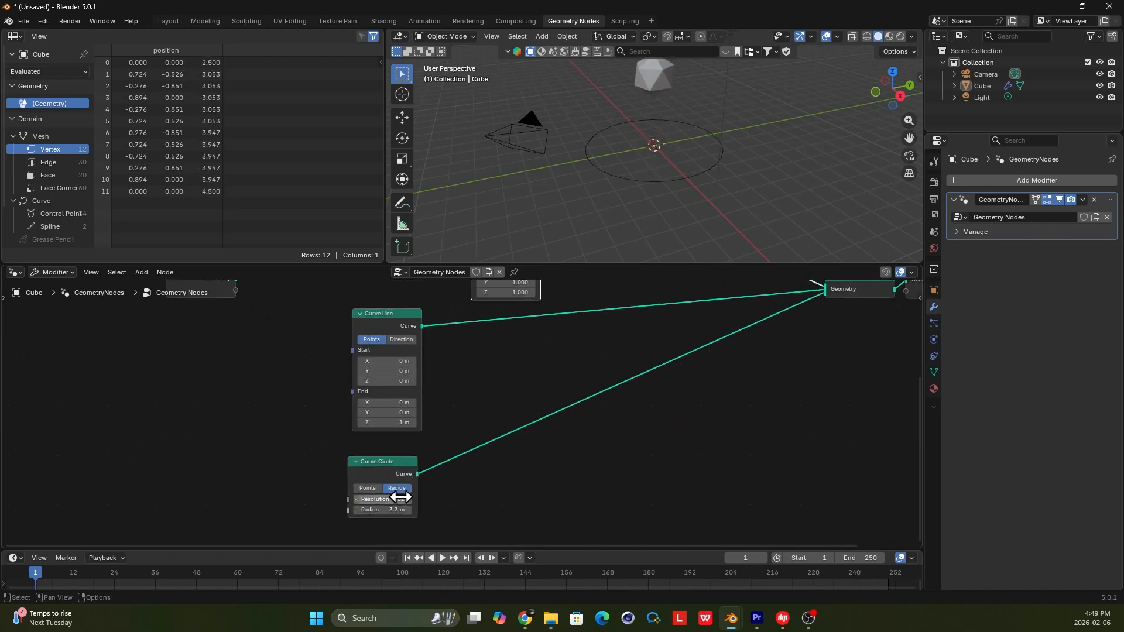
middle_drag(421, 403, 414, 430)
drag(389, 451, 404, 450)
- Spread out the node layout by moving Join Geometry and Group Output farther away and Curve Circle lower
middle_drag(636, 214, 501, 158)
scroll(547, 433, down, 8)
drag(716, 398, 677, 361)
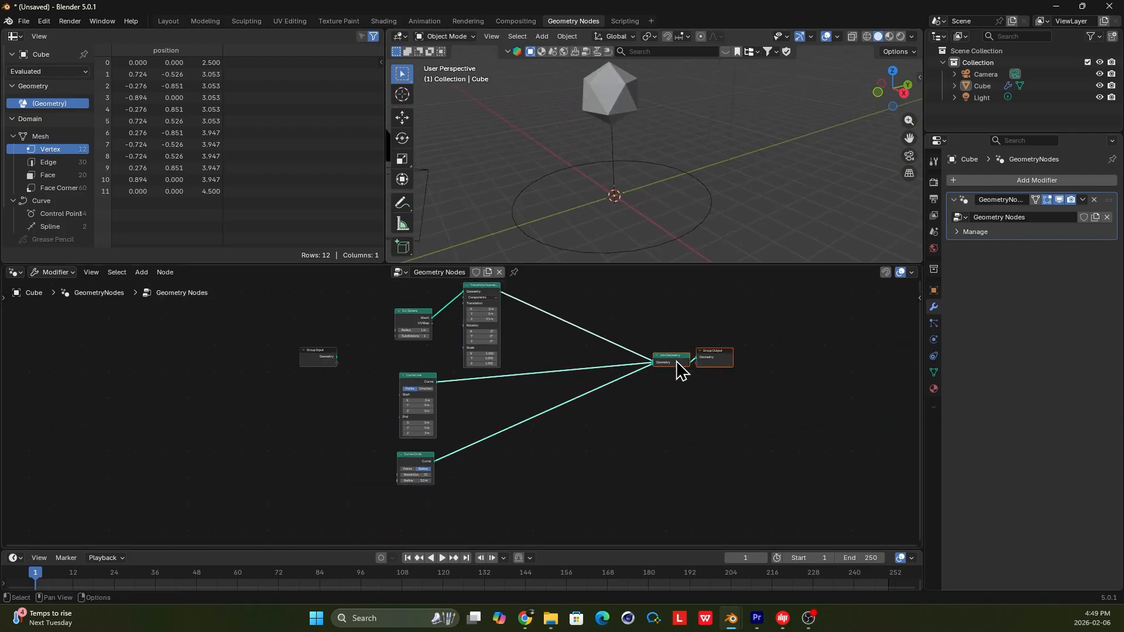
key(g)
click(738, 364)
drag(412, 379, 401, 381)
drag(406, 474, 397, 498)
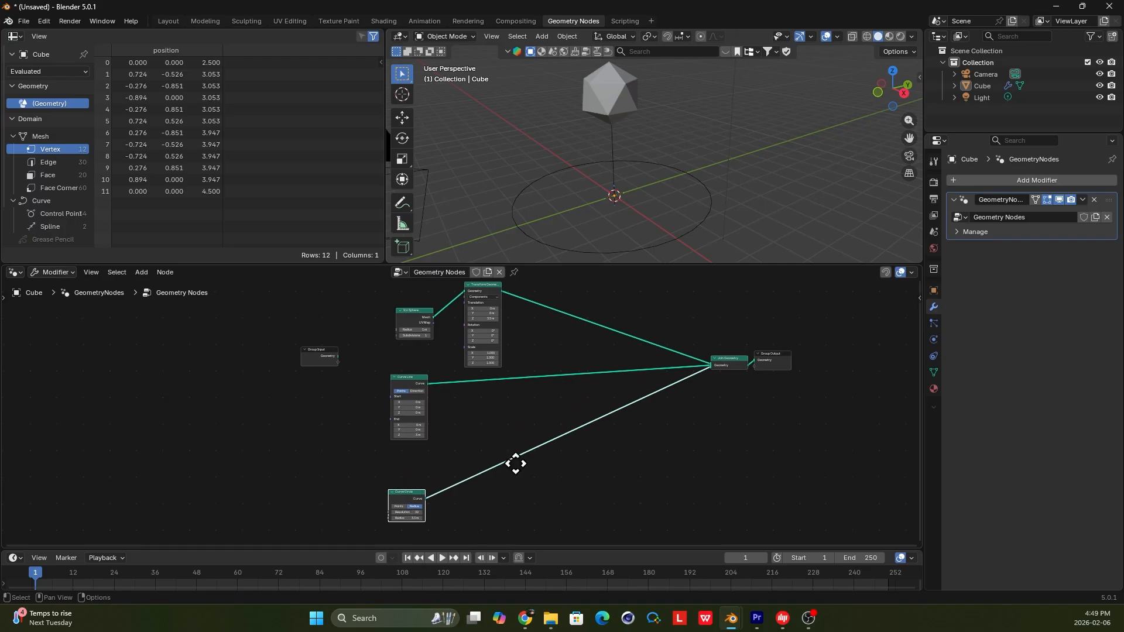
- Insert a Curve to Tube node after the Curve Circle and set its scale to 1.1 m
scroll(507, 510, up, 1)
scroll(502, 430, up, 8)
middle_drag(503, 500, 465, 428)
key(shift+a)
text(cu t t)
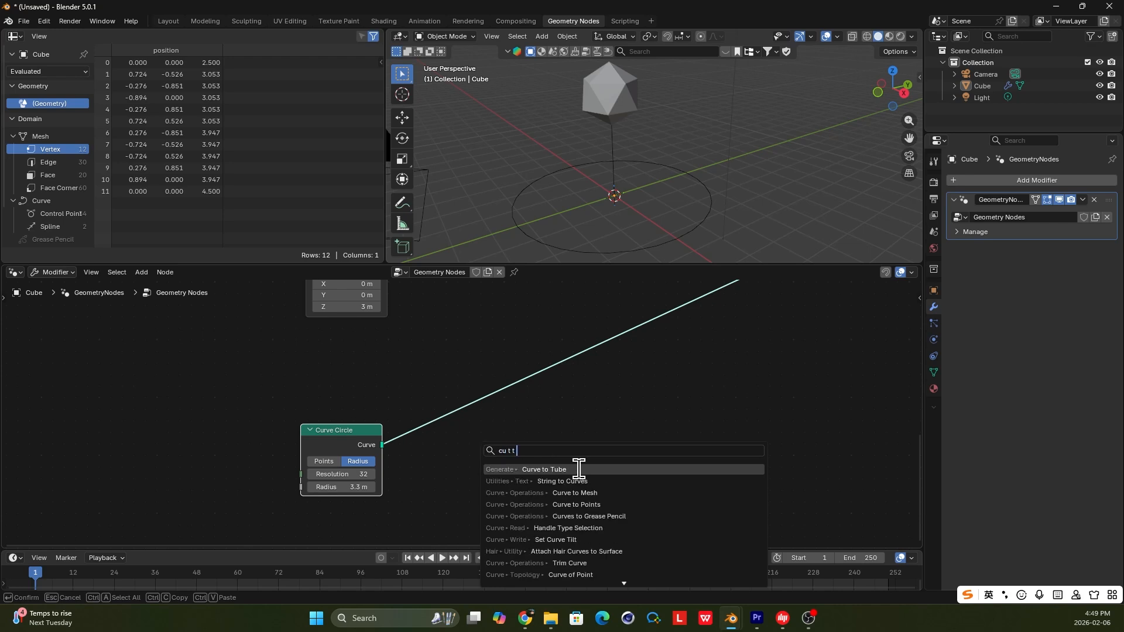
click(580, 470)
click(464, 410)
drag(478, 421, 533, 429)
middle_drag(509, 438, 495, 383)
scroll(497, 384, up, 1)
drag(565, 400, 624, 400)
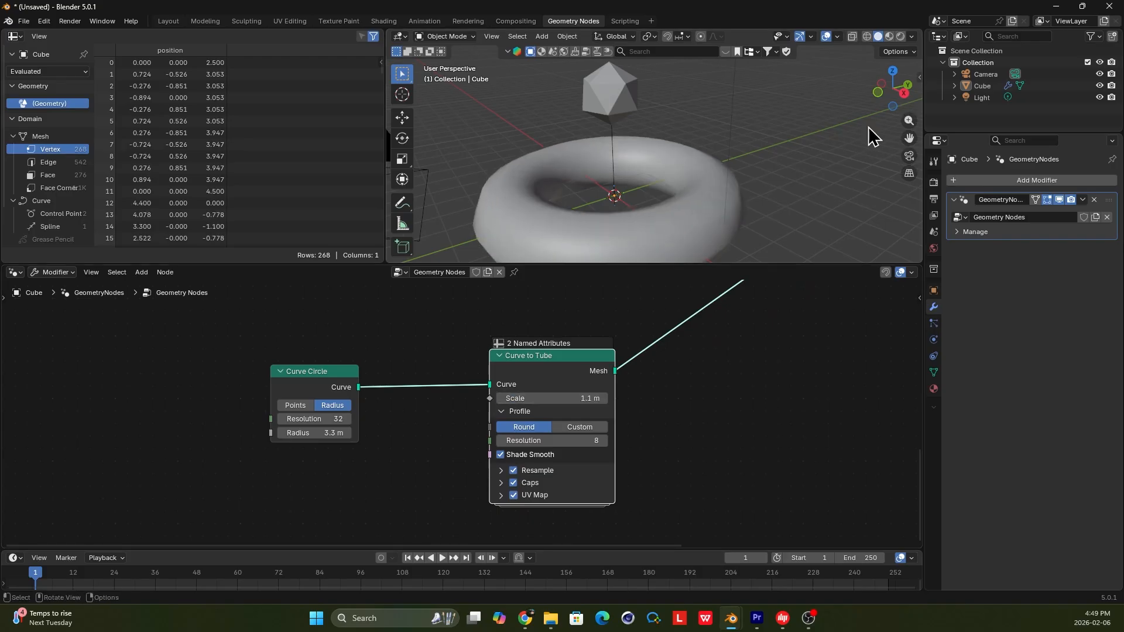
- Inspect the ring's mesh density in wireframe shading and return the viewport to solid shading
click(868, 36)
mouse_move(818, 91)
middle_down()
mouse_move(691, 131)
mouse_move(609, 129)
mouse_move(677, 156)
mouse_move(690, 195)
mouse_move(680, 191)
mouse_move(720, 170)
mouse_move(733, 181)
mouse_move(637, 198)
mouse_move(683, 188)
middle_up()
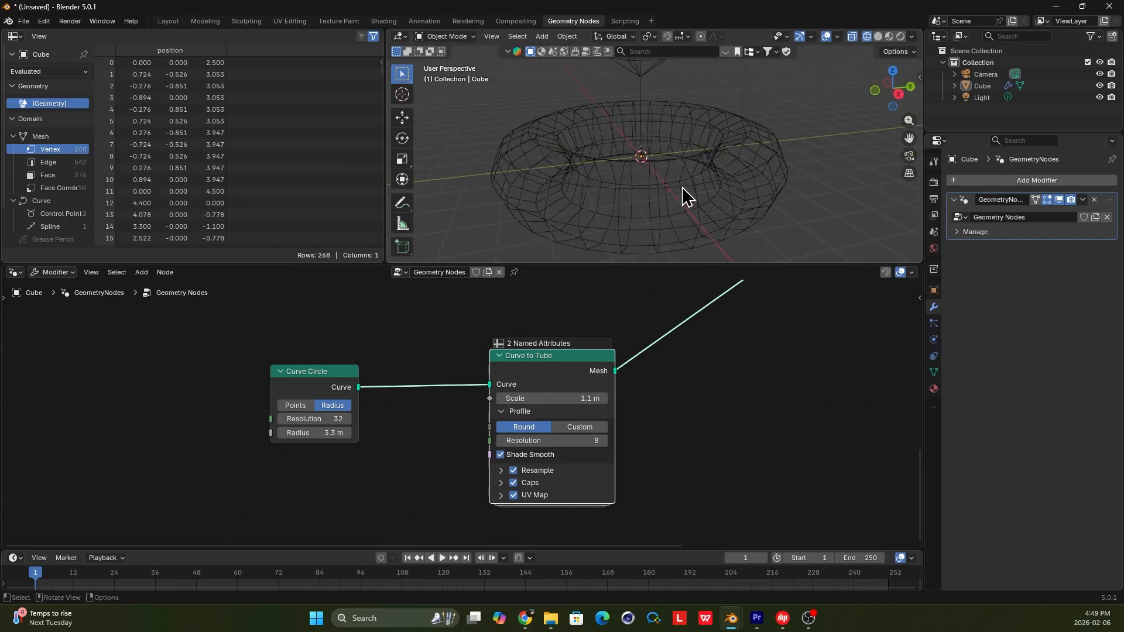
click(880, 38)
scroll(672, 211, down, 2)
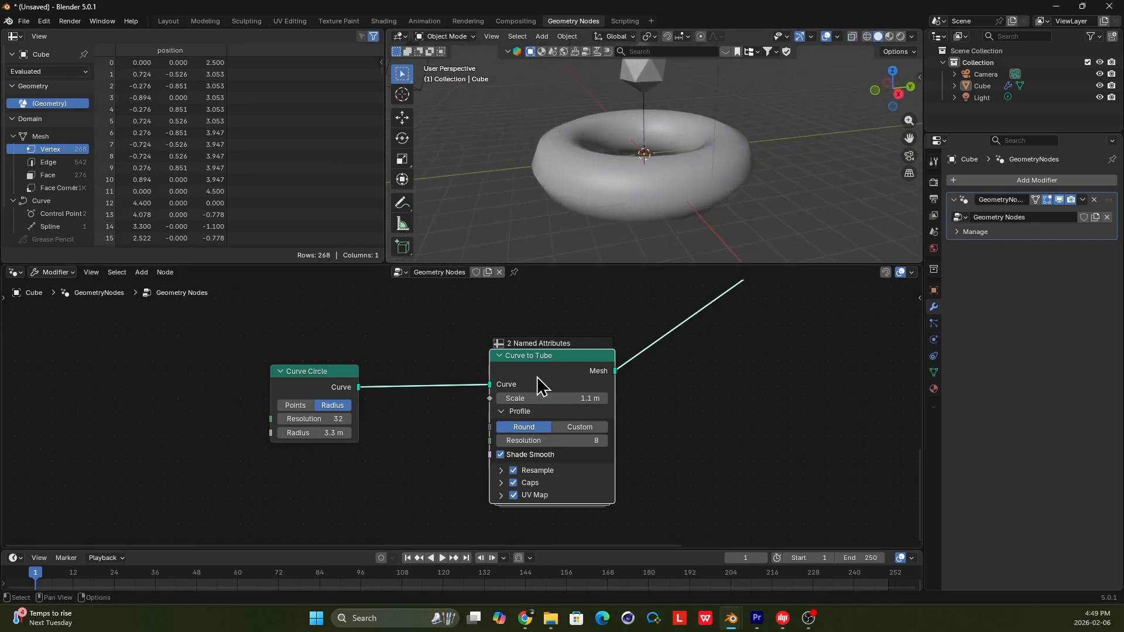
- Insert a Subdivision Surface node between Curve to Tube and Join Geometry
drag(534, 384, 531, 410)
scroll(534, 417, down, 3)
key(shift+a)
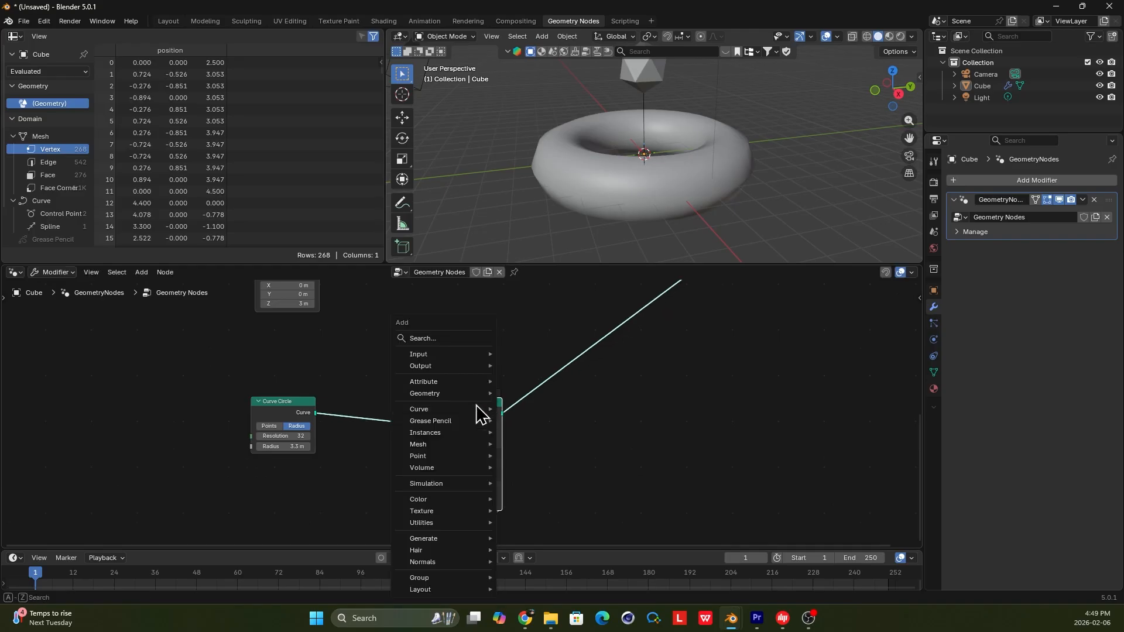
text(sy)
key(BackSpace)
text(b)
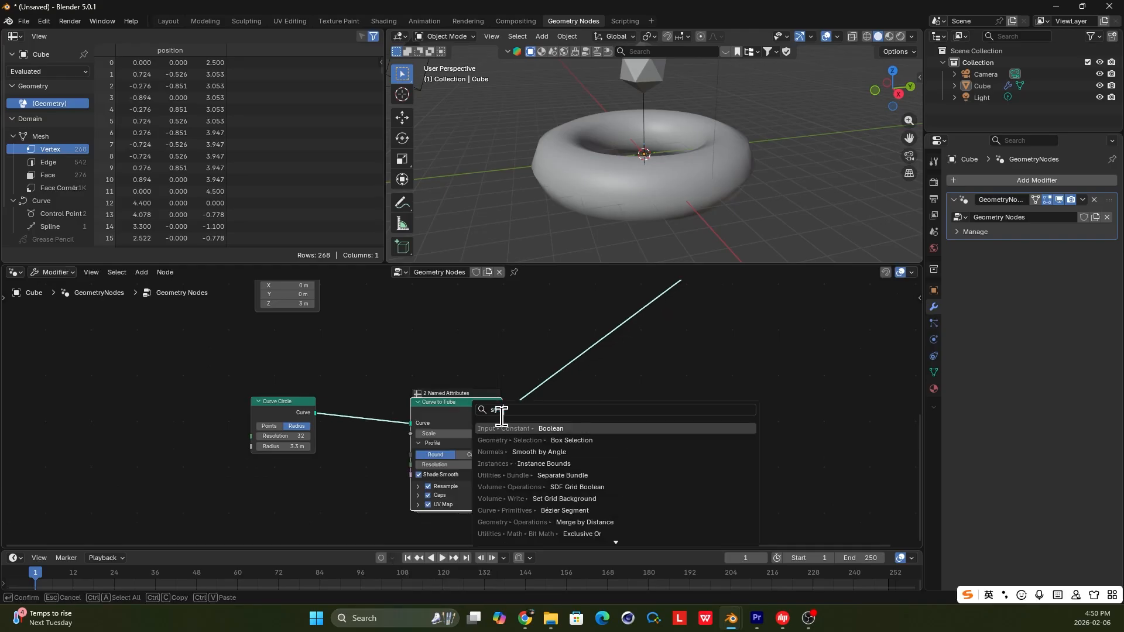
key(BackSpace)
key(BackSpace)
key(BackSpace)
text(ubc)
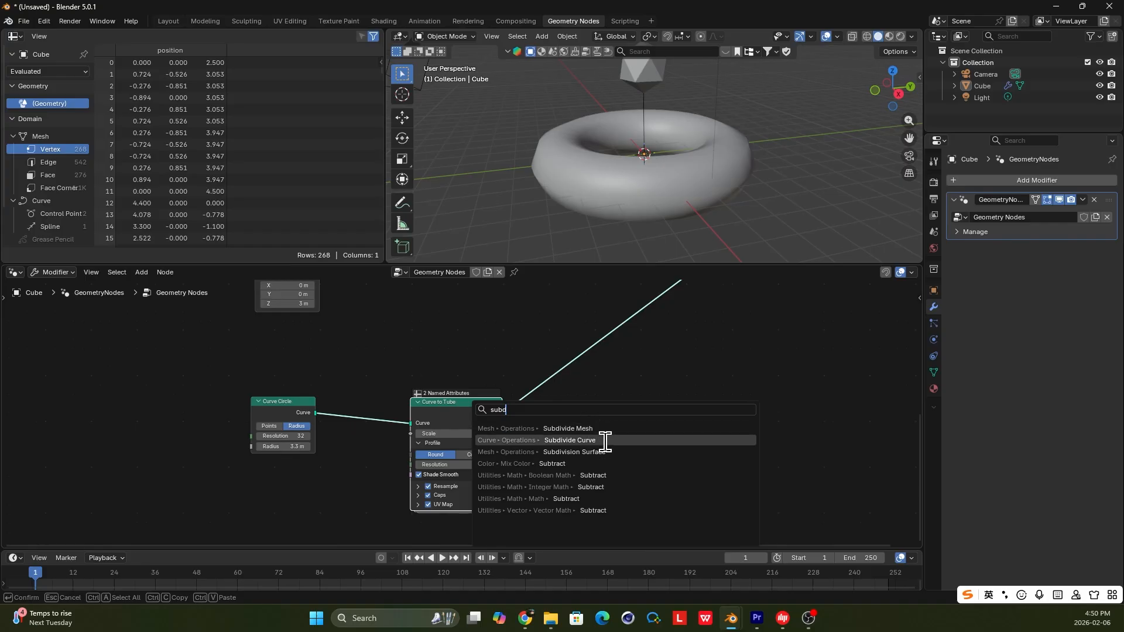
click(609, 452)
mouse_move(553, 406)
mouse_down()
mouse_move(544, 398)
mouse_move(540, 421)
mouse_up()
- Set the Subdivision Surface level to 4
click(575, 426)
click(576, 425)
click(576, 425)
click(576, 425)
scroll(592, 436, up, 3)
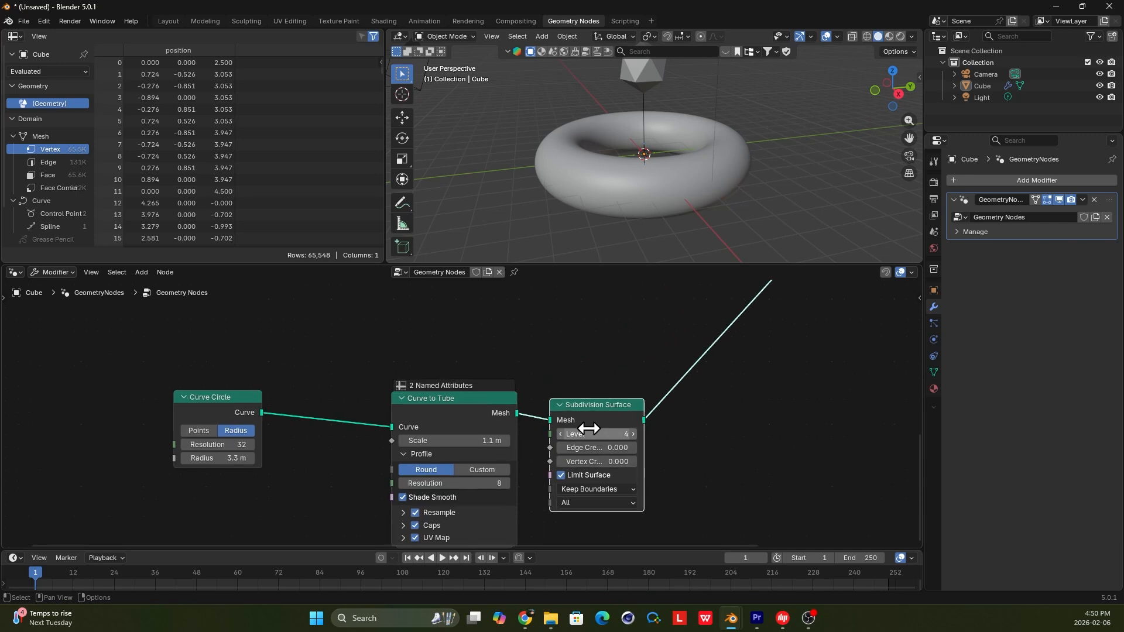
scroll(589, 428, down, 2)
mouse_move(694, 199)
middle_down()
mouse_move(670, 208)
mouse_move(697, 202)
middle_up()
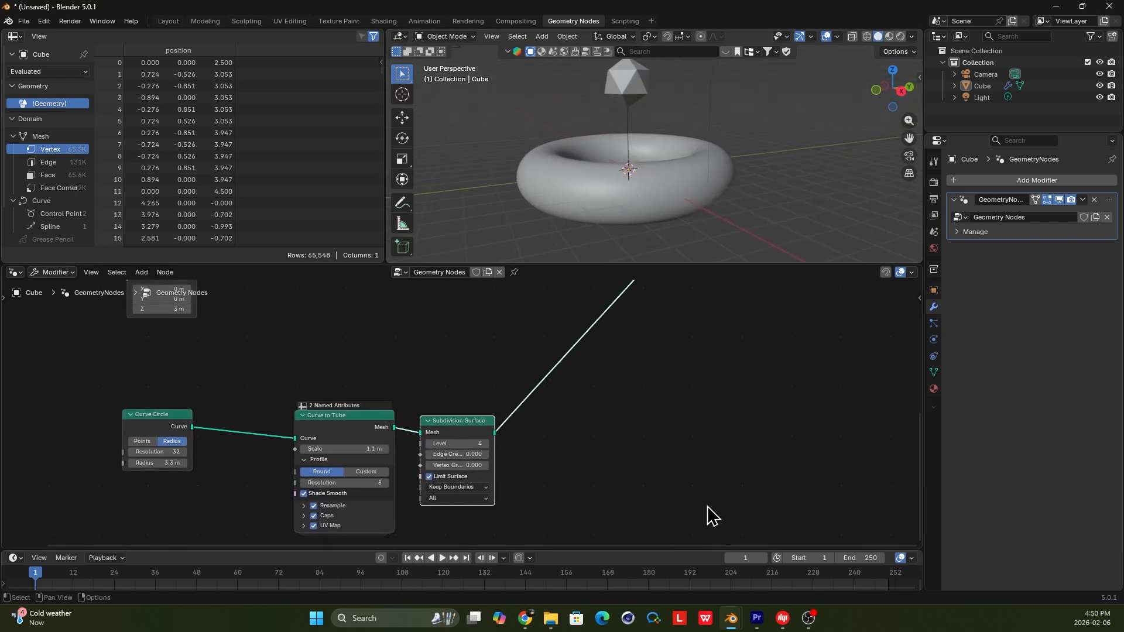
- Switch to the 爆炸.blend window, examine the finished explosion in solid and rendered shading, and return to the unsaved scene
mouse_move(731, 618)
click(671, 559)
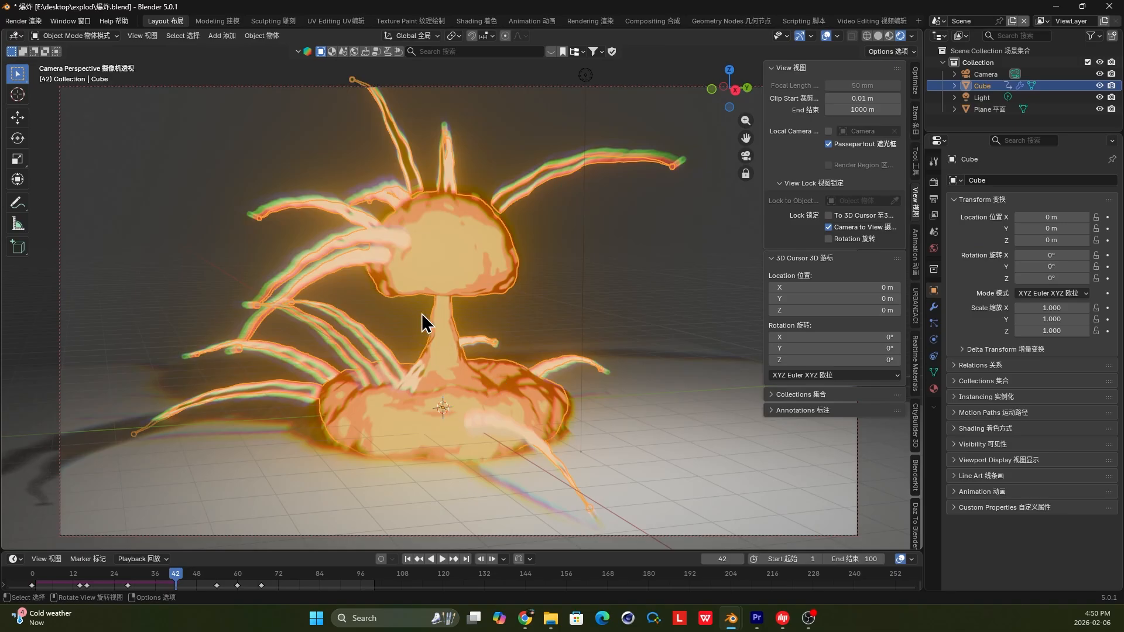
click(878, 36)
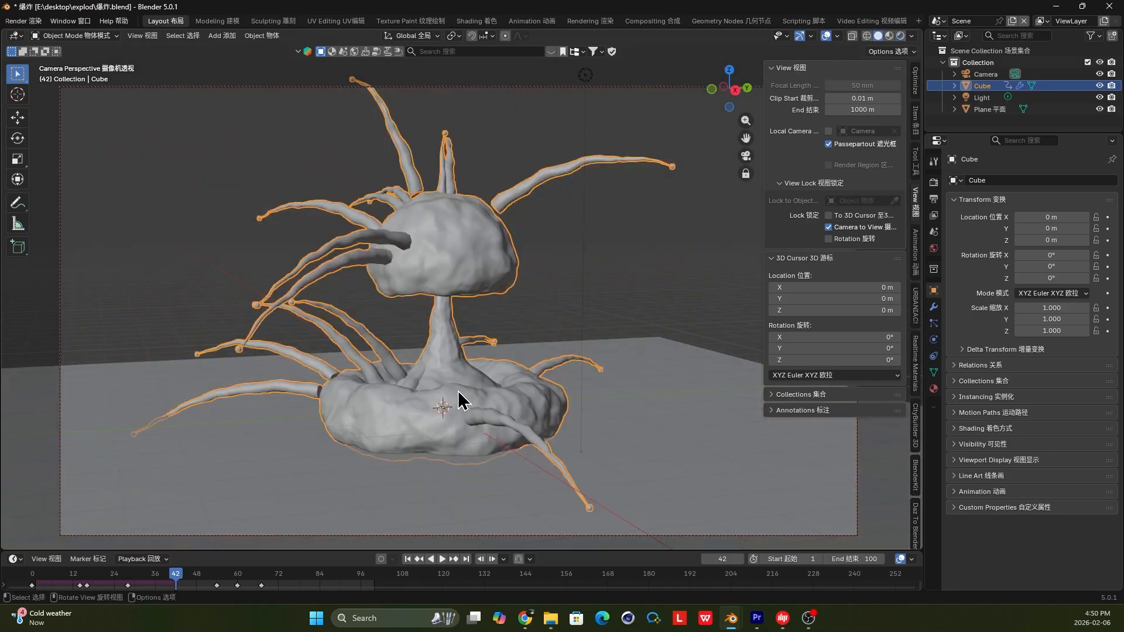
middle_drag(467, 256, 458, 263)
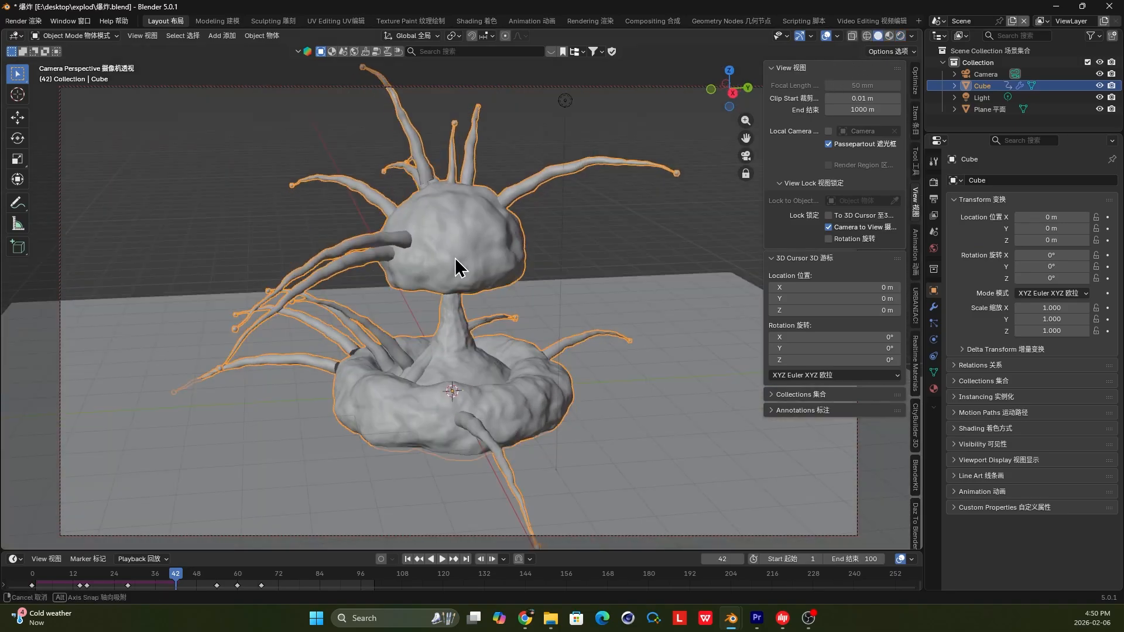
click(901, 35)
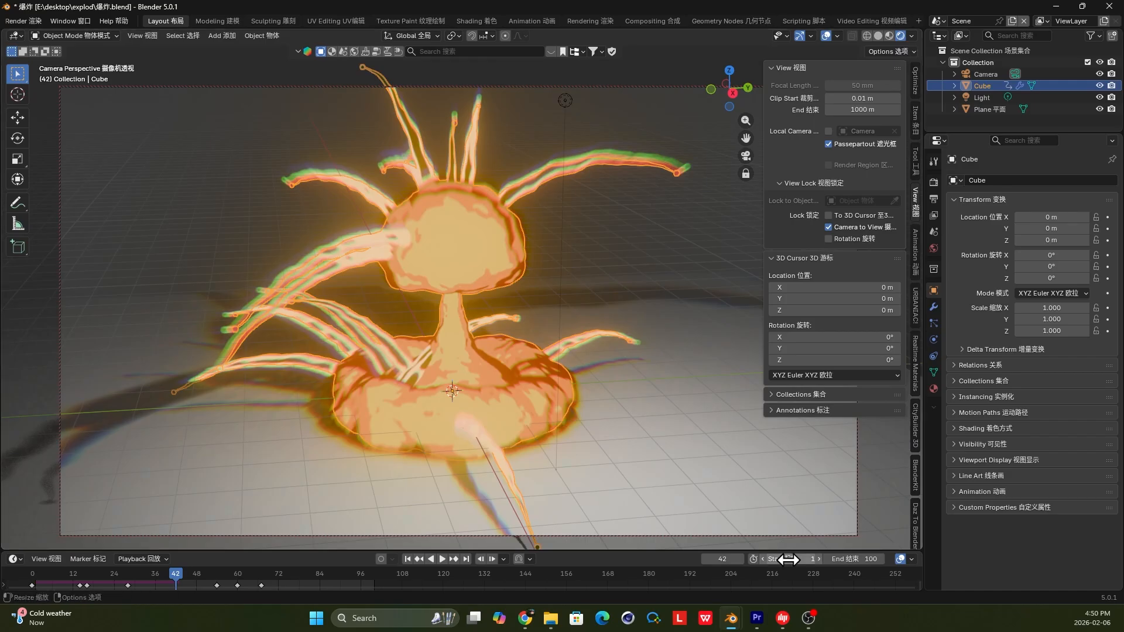
mouse_move(732, 616)
click(762, 567)
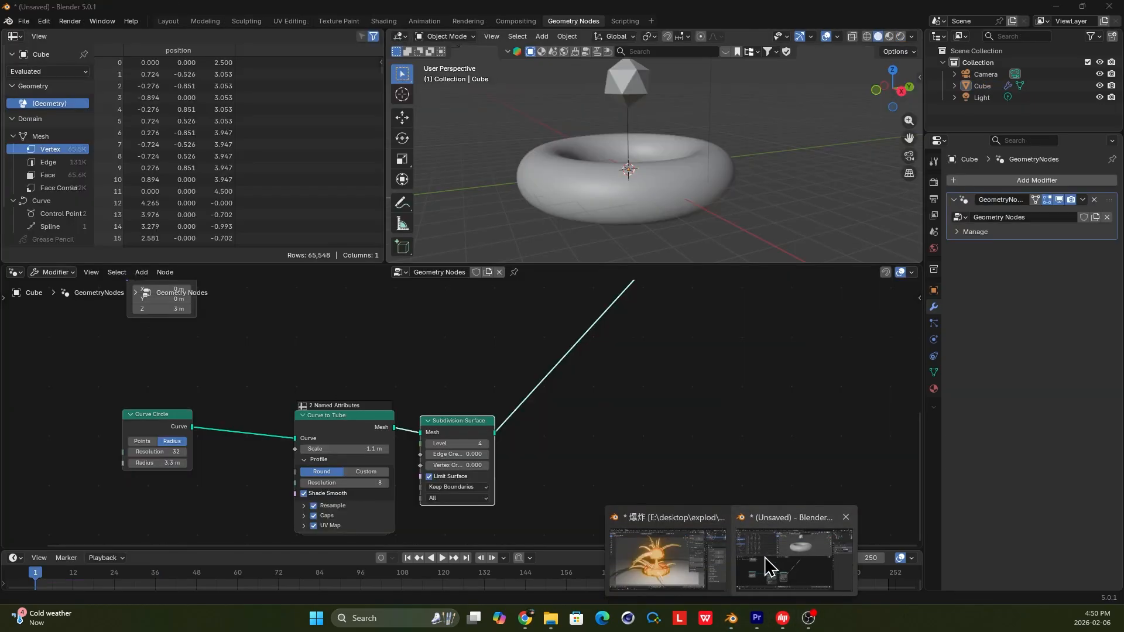
- Insert a Set Position node between Subdivision Surface and Join Geometry, spacing the output nodes further apart
key(shift+a)
text(set)
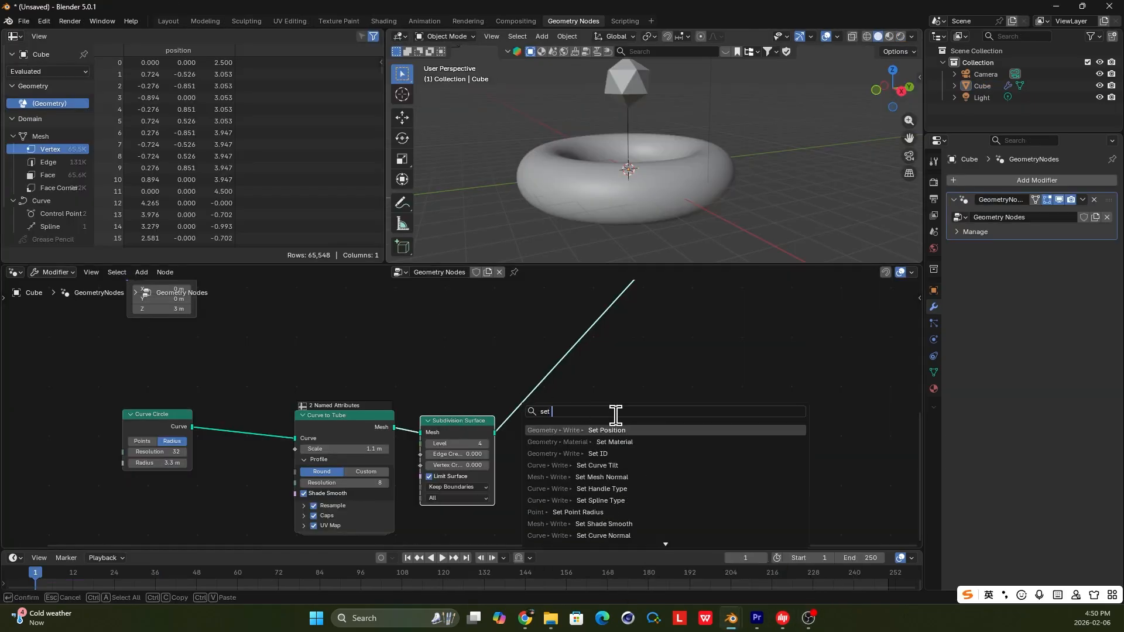
click(620, 429)
click(544, 384)
drag(575, 393, 661, 430)
click(558, 380)
scroll(653, 431, down, 6)
middle_drag(640, 430, 571, 450)
scroll(645, 403, down, 3)
drag(644, 403, 766, 337)
scroll(507, 465, up, 3)
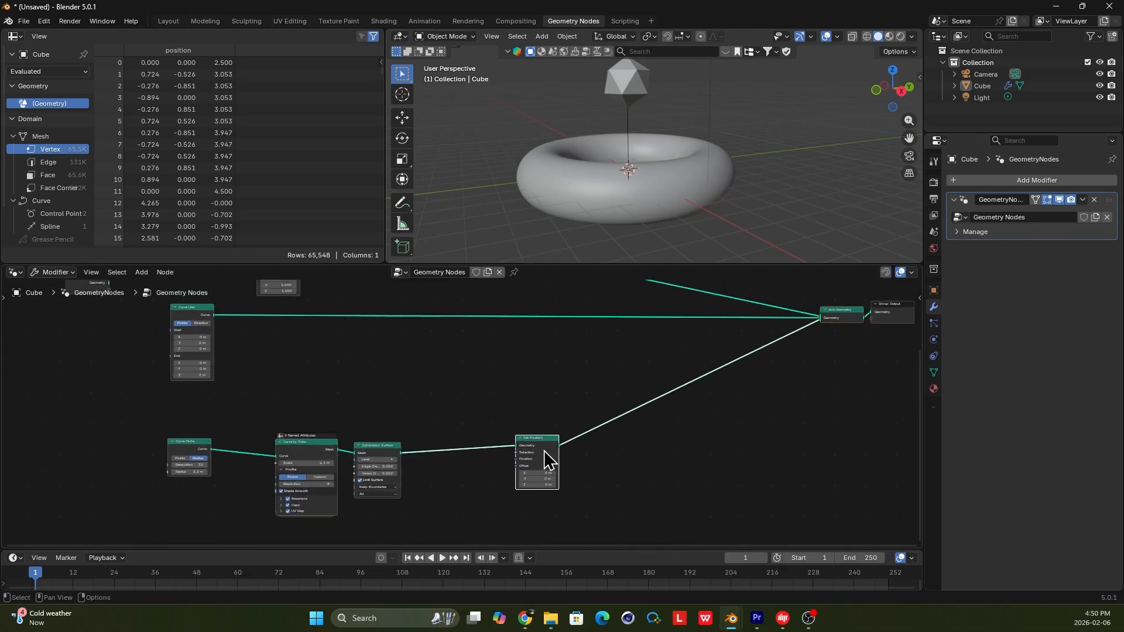
- Add a Voronoi Texture node below the link between Subdivision Surface and Set Position
scroll(532, 452, up, 3)
middle_drag(568, 409, 574, 403)
key(shift+a)
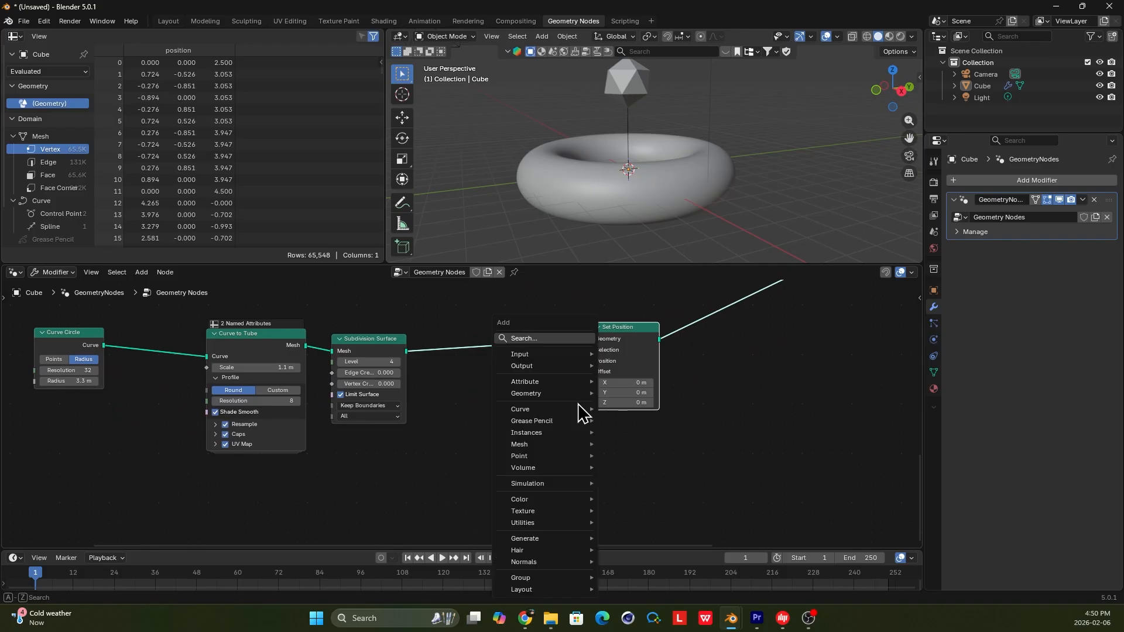
key(Escape)
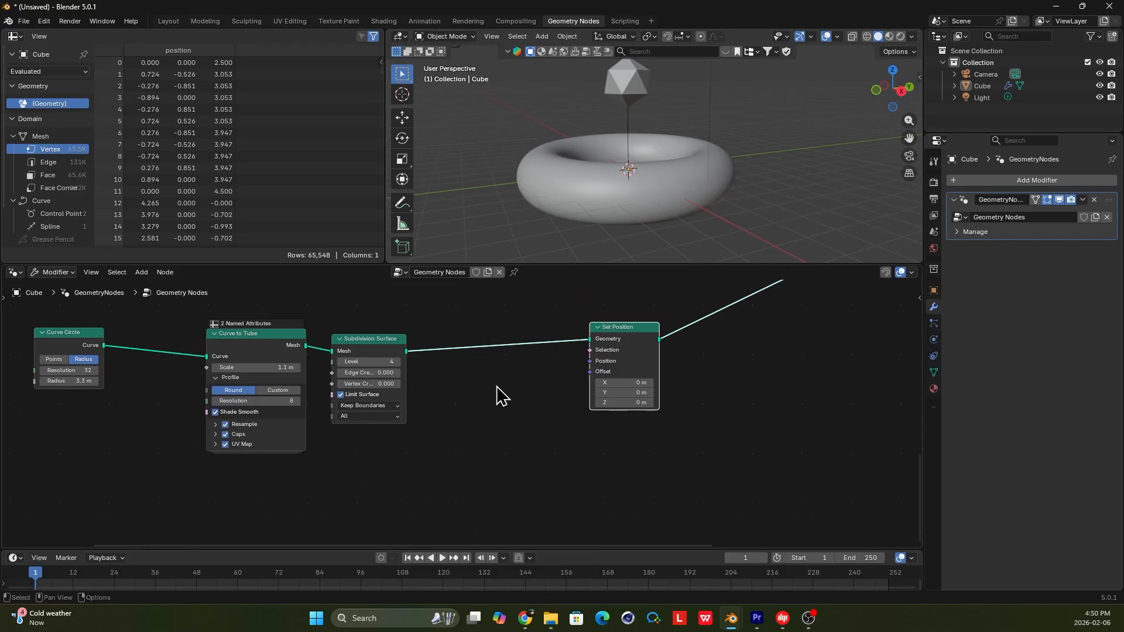
scroll(496, 396, up, 1)
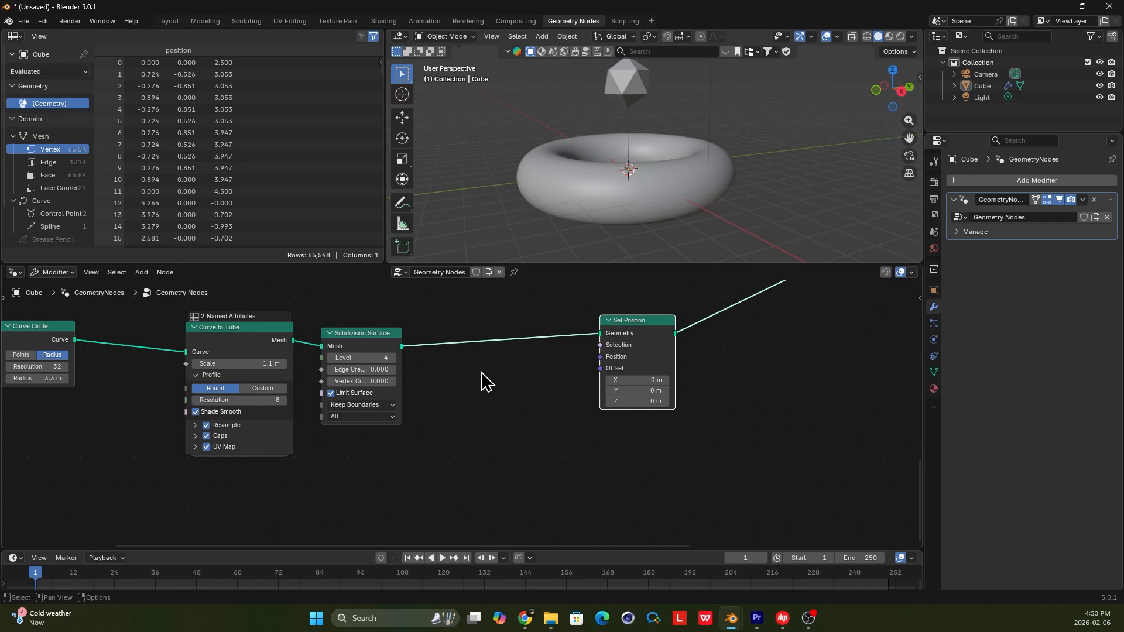
key(shift+a)
text(v)
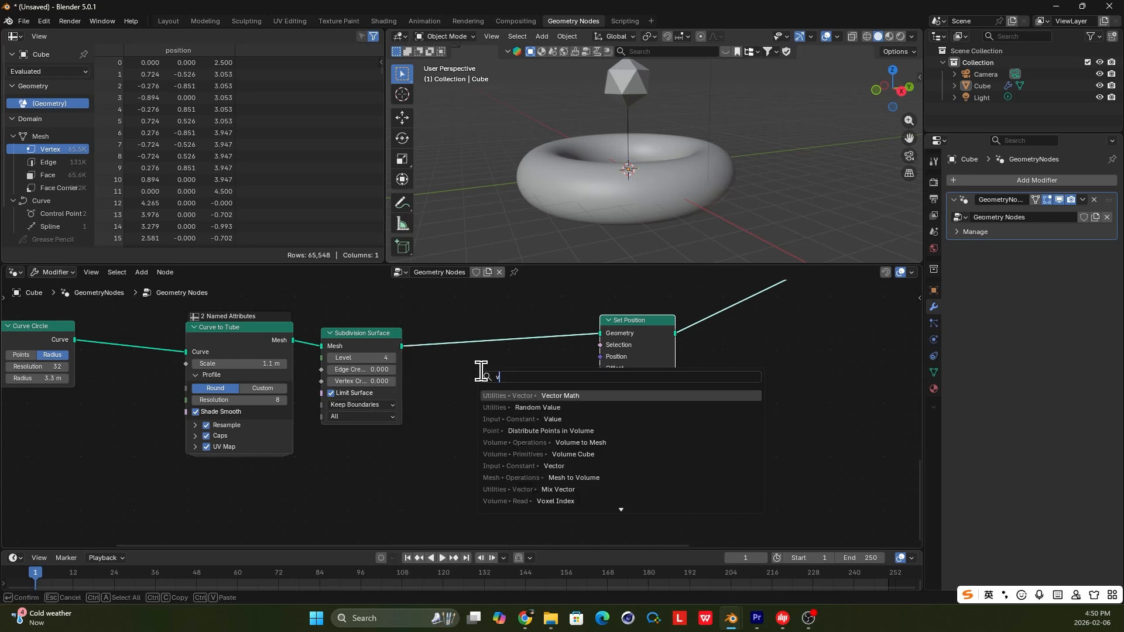
text(oro)
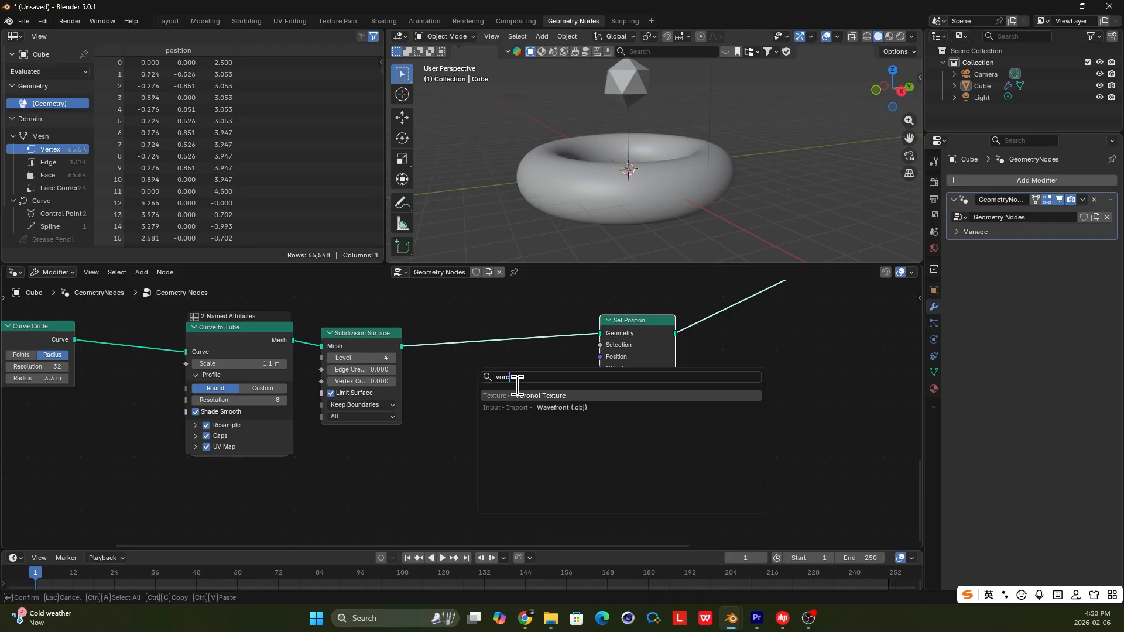
click(517, 394)
click(437, 464)
- Preview the Voronoi Distance on the ring using a Viewer node fed by the Subdivision Surface mesh
ctrl+shift+click(387, 346)
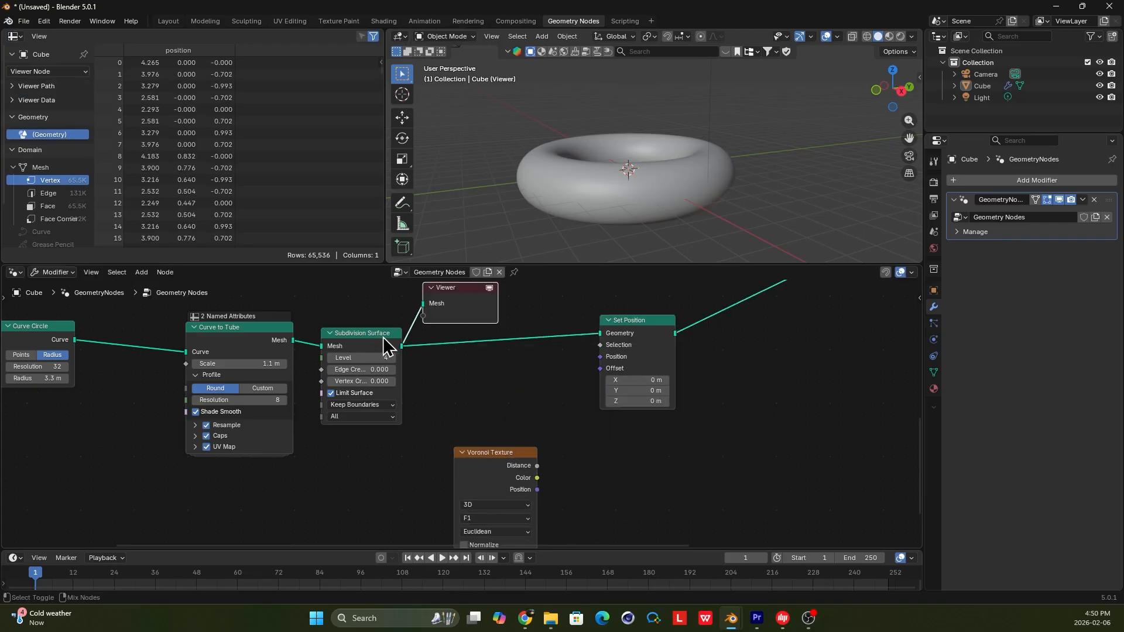
drag(460, 308, 636, 205)
middle_drag(632, 197, 623, 189)
middle_drag(666, 426, 665, 400)
drag(653, 296, 693, 287)
middle_drag(669, 216, 665, 232)
middle_drag(636, 427, 635, 411)
scroll(538, 423, up, 1)
drag(509, 415, 561, 437)
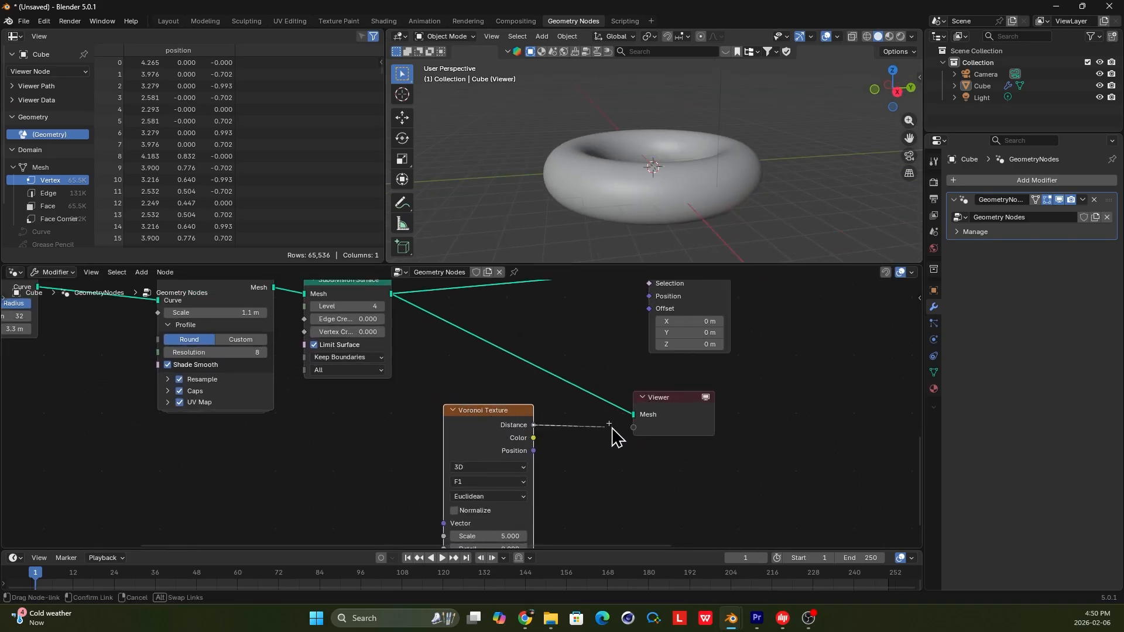
drag(633, 427, 634, 430)
middle_drag(669, 225, 629, 221)
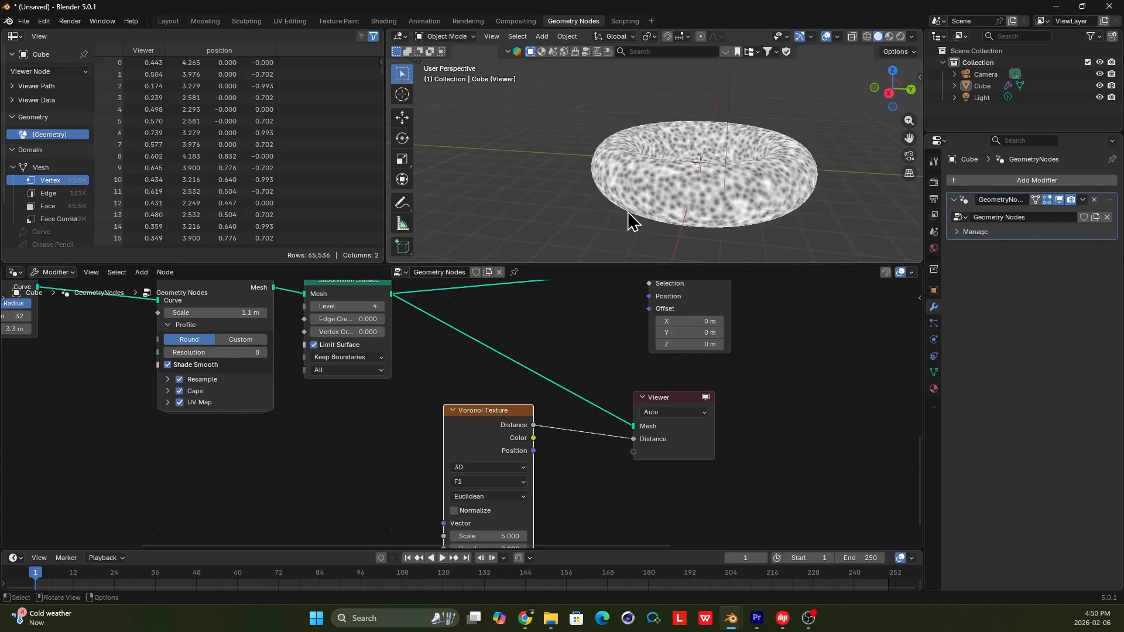
- Set the Voronoi Texture scale to 1.2, check the pattern on the ring and delete the Viewer node
middle_drag(526, 434, 514, 385)
mouse_move(703, 226)
middle_down()
mouse_move(716, 210)
mouse_move(687, 168)
mouse_move(703, 201)
mouse_move(721, 184)
mouse_move(692, 236)
middle_up()
scroll(713, 212, up, 3)
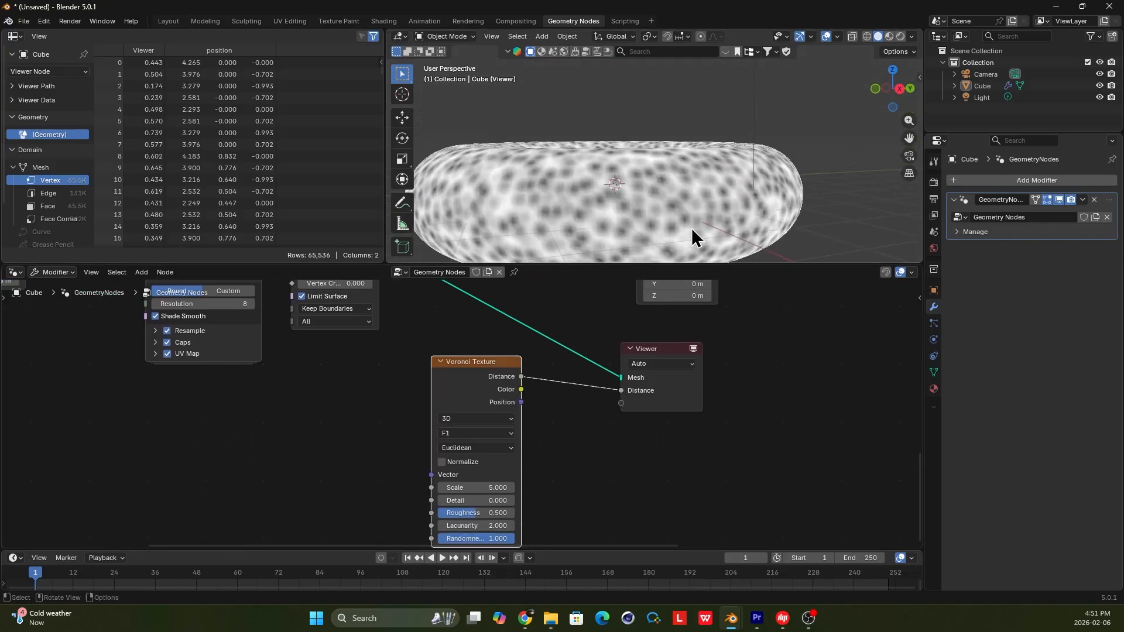
scroll(509, 451, down, 2)
drag(471, 472, 363, 476)
middle_drag(676, 151, 670, 196)
scroll(650, 366, down, 3)
middle_drag(650, 367, 607, 404)
scroll(524, 395, up, 2)
middle_drag(610, 185, 594, 185)
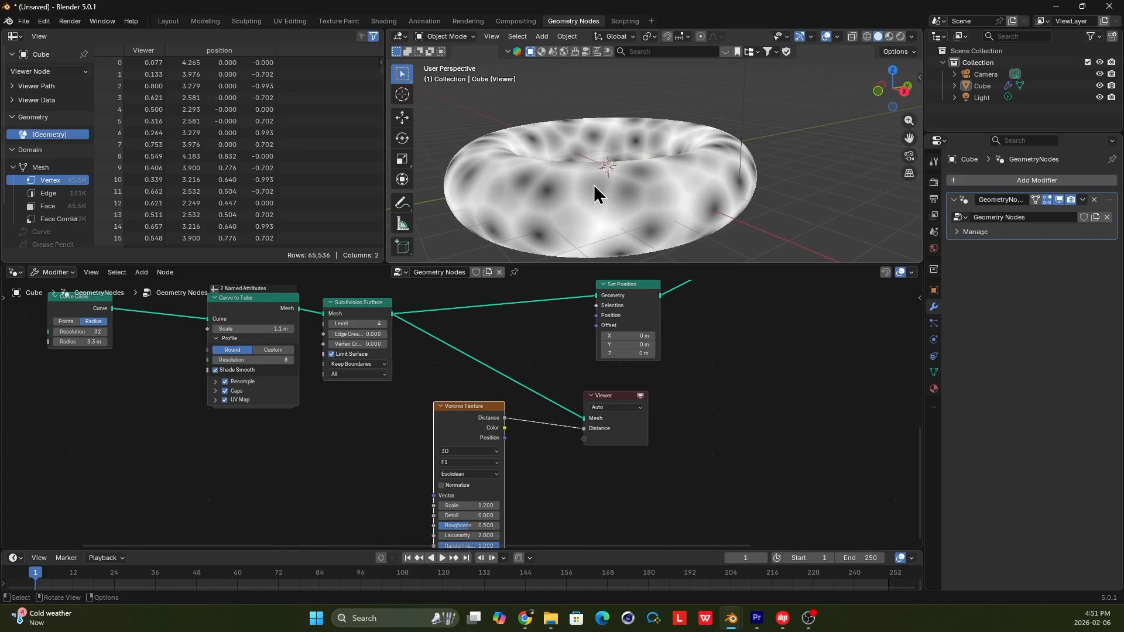
click(624, 436)
key(x)
- Try driving the Set Position Offset directly with the Voronoi Distance output and remove the connection
drag(466, 418, 489, 422)
drag(550, 388, 596, 326)
middle_drag(698, 115, 609, 155)
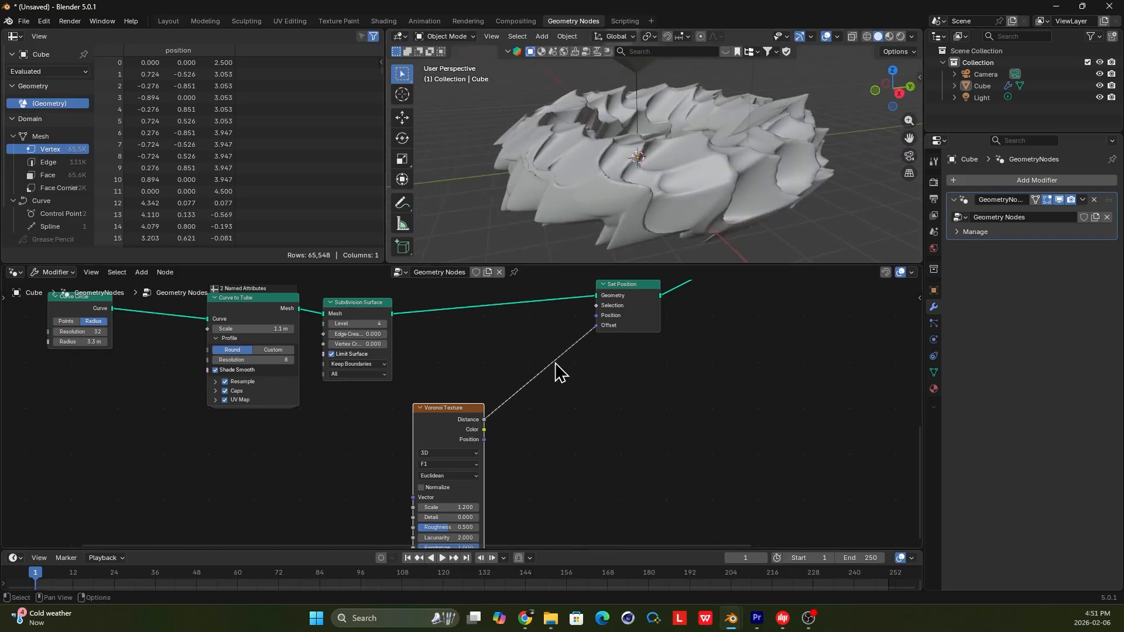
ctrl+right_drag(514, 371, 528, 416)
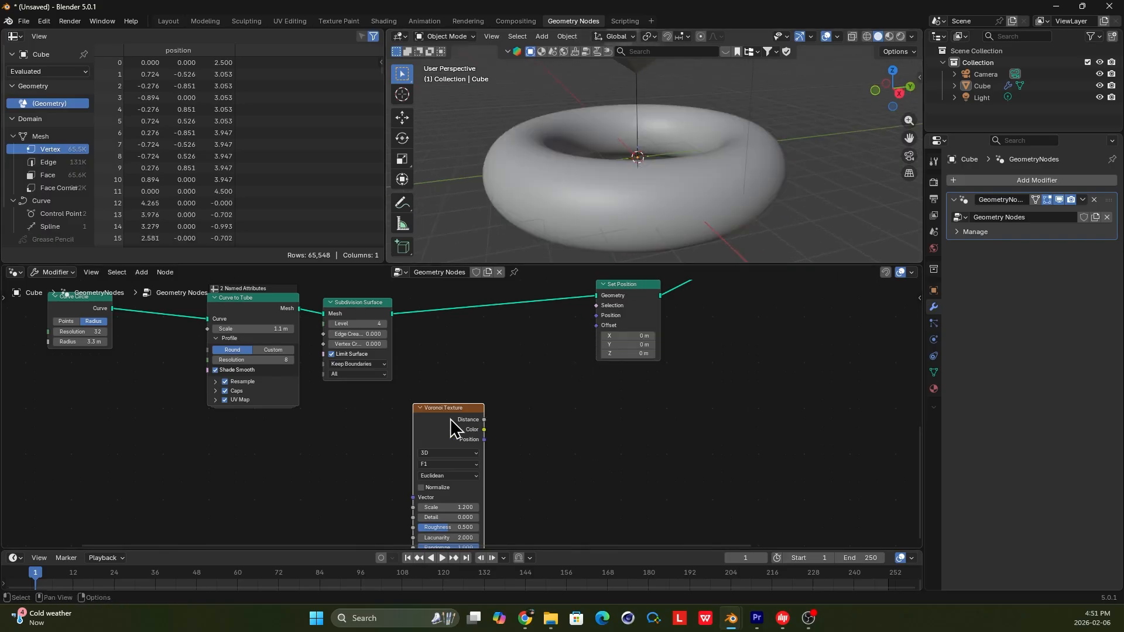
scroll(450, 420, up, 3)
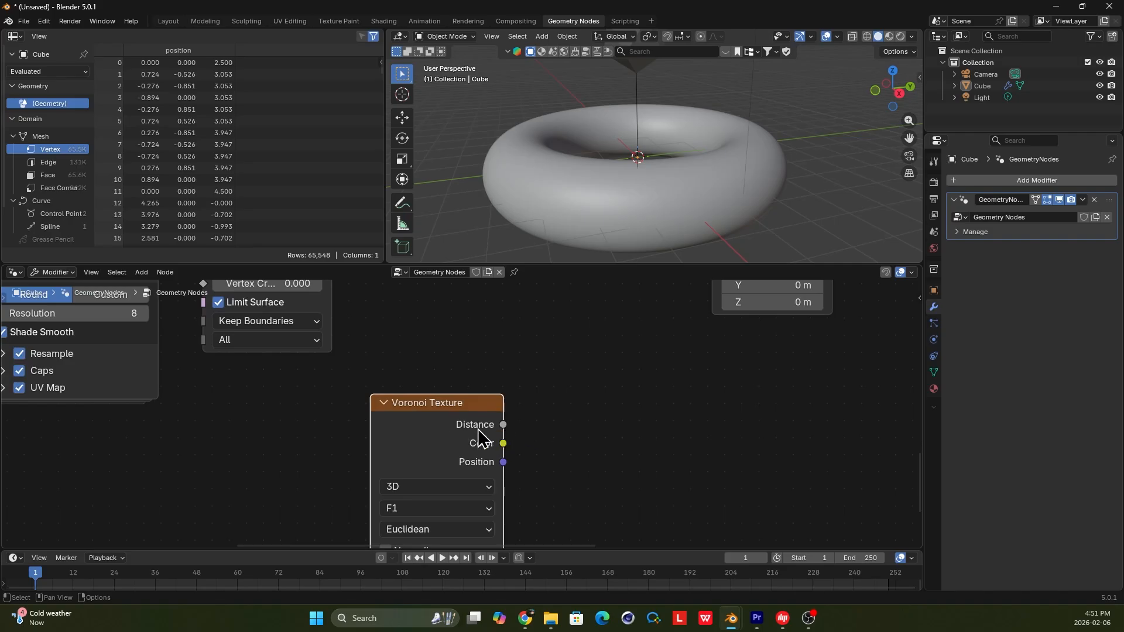
scroll(479, 436, down, 3)
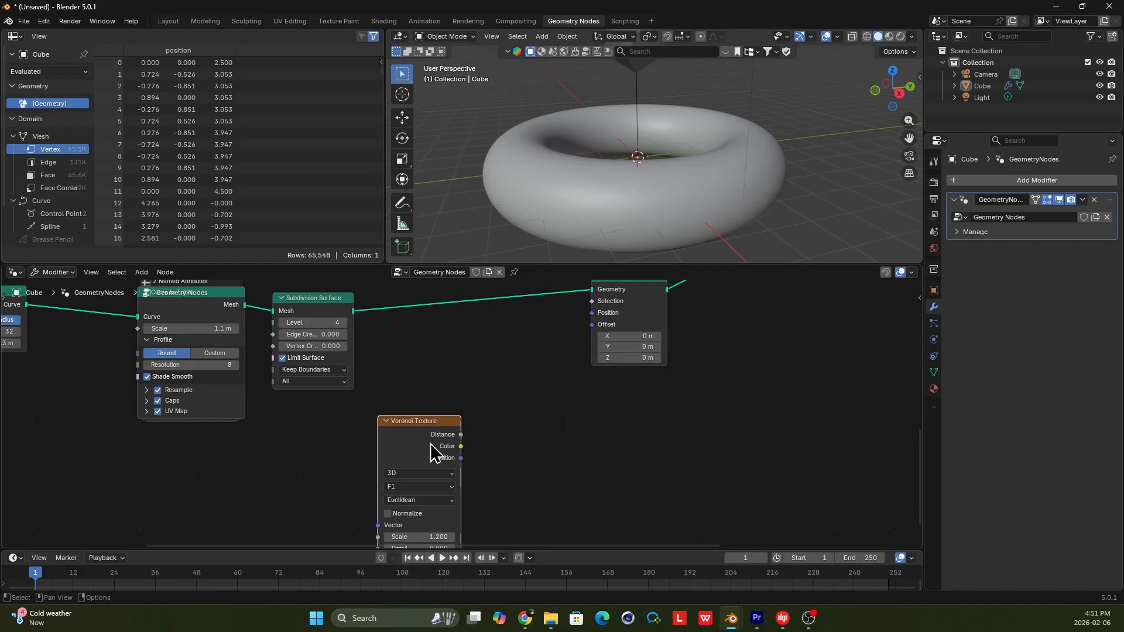
scroll(607, 323, up, 2)
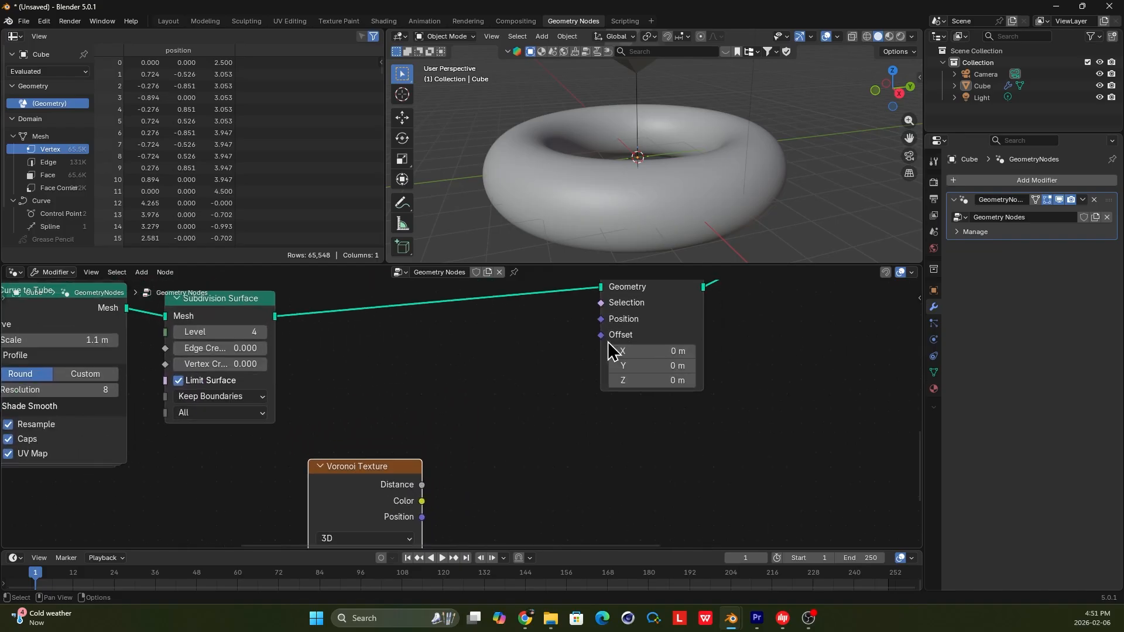
mouse_move(599, 339)
drag(423, 486, 602, 335)
key(ctrl+z)
scroll(462, 416, down, 4)
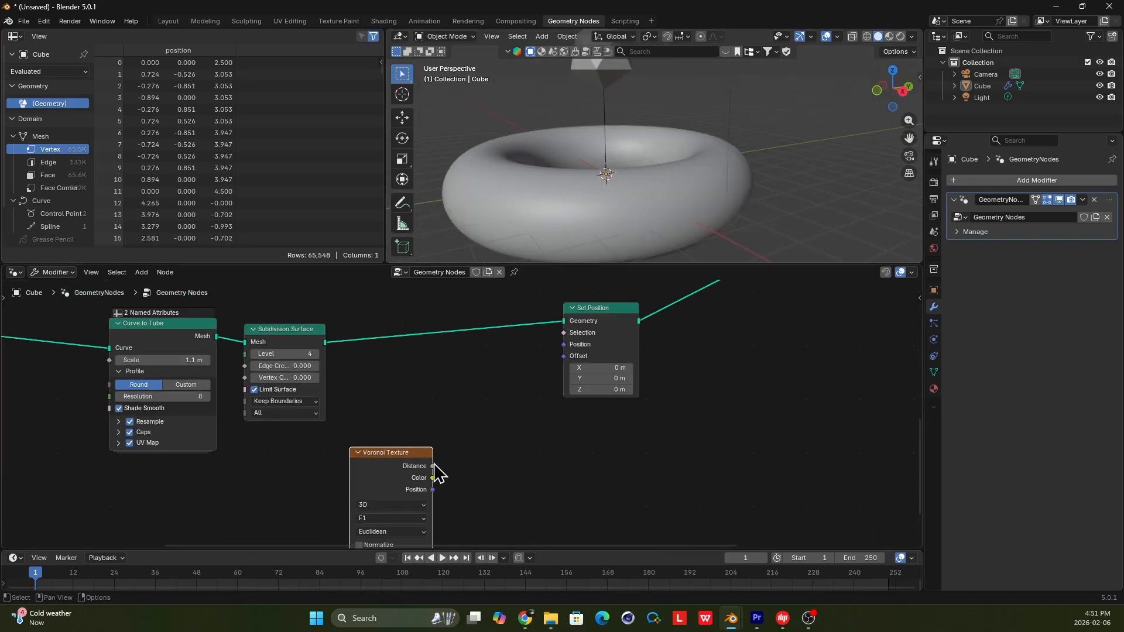
- Add a Normal node and connect its Normal output to the Offset of Set Position
drag(420, 466, 333, 488)
middle_drag(346, 500, 356, 476)
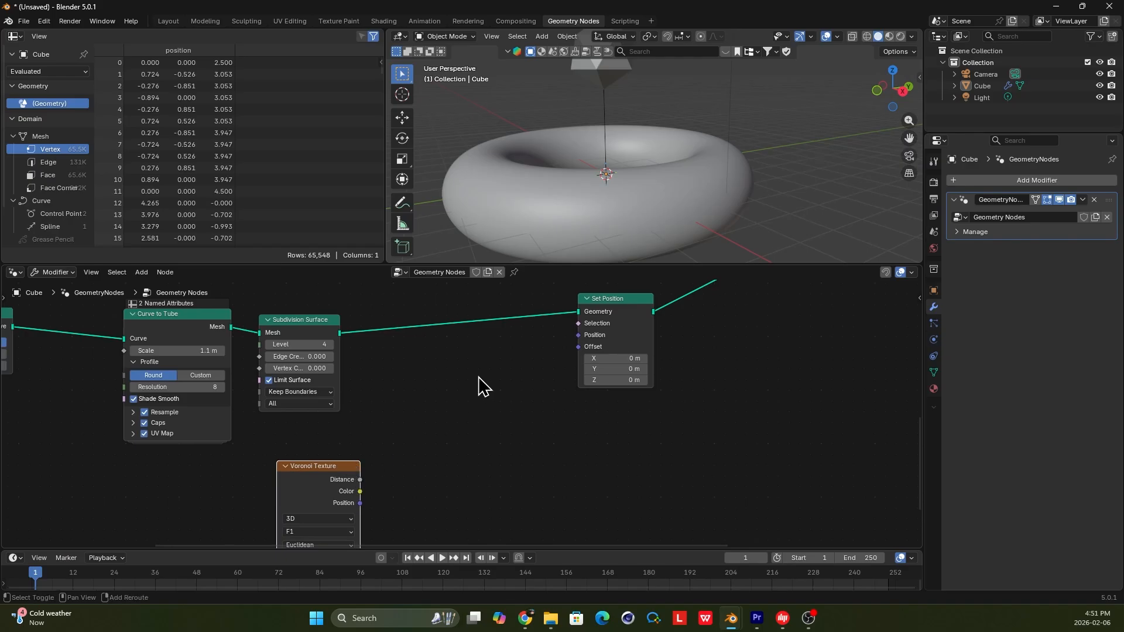
key(shift+a)
text(nor)
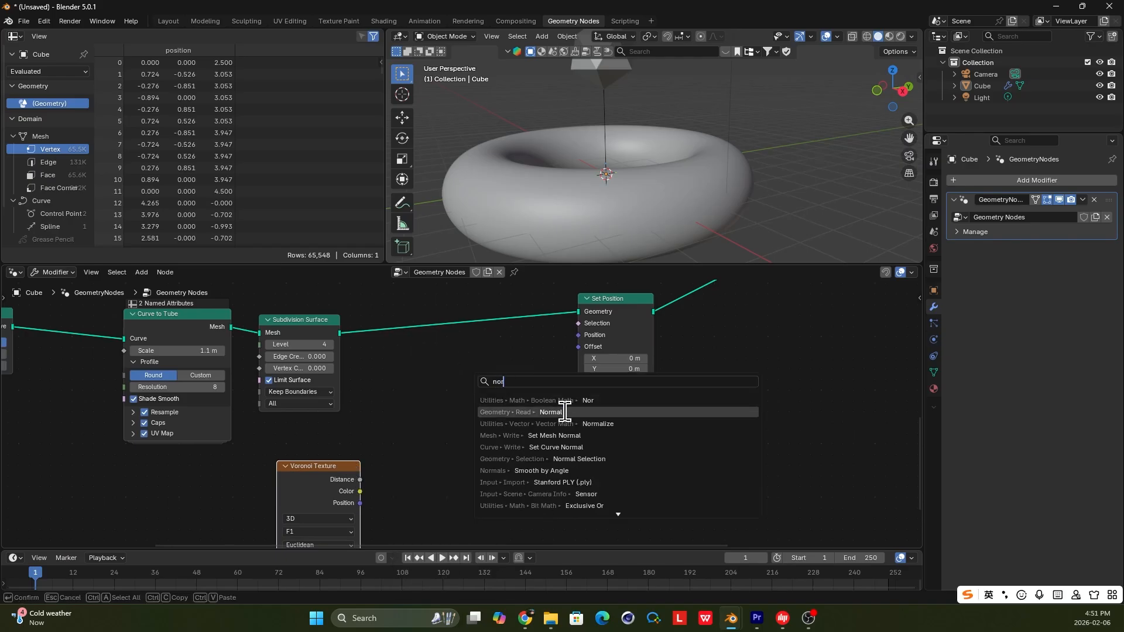
click(626, 412)
click(441, 438)
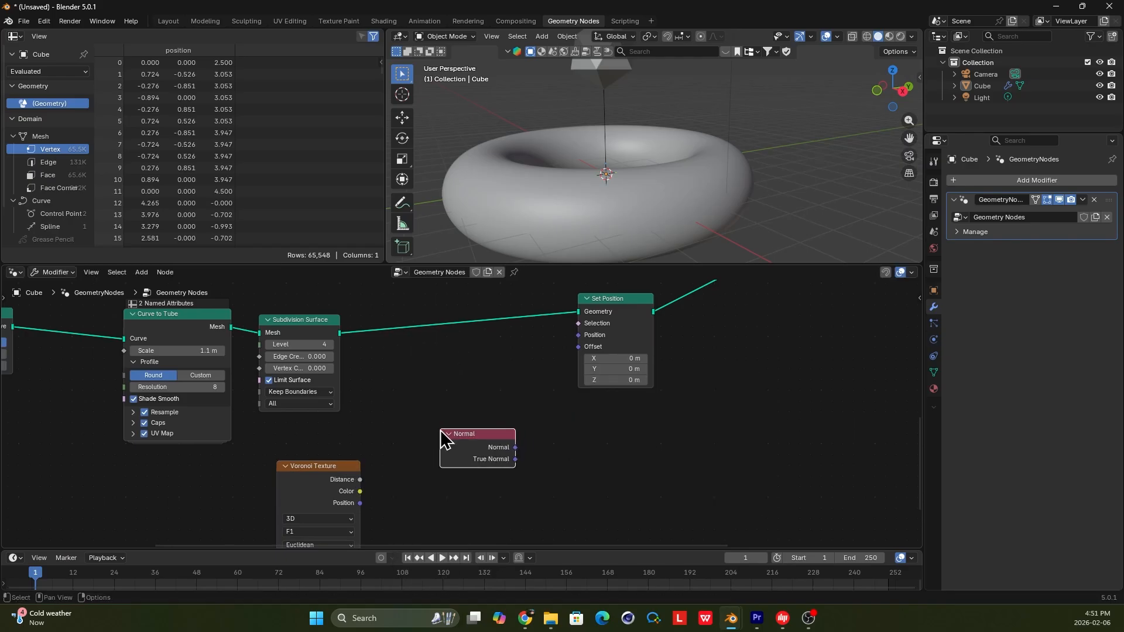
drag(515, 447, 578, 347)
scroll(625, 234, up, 2)
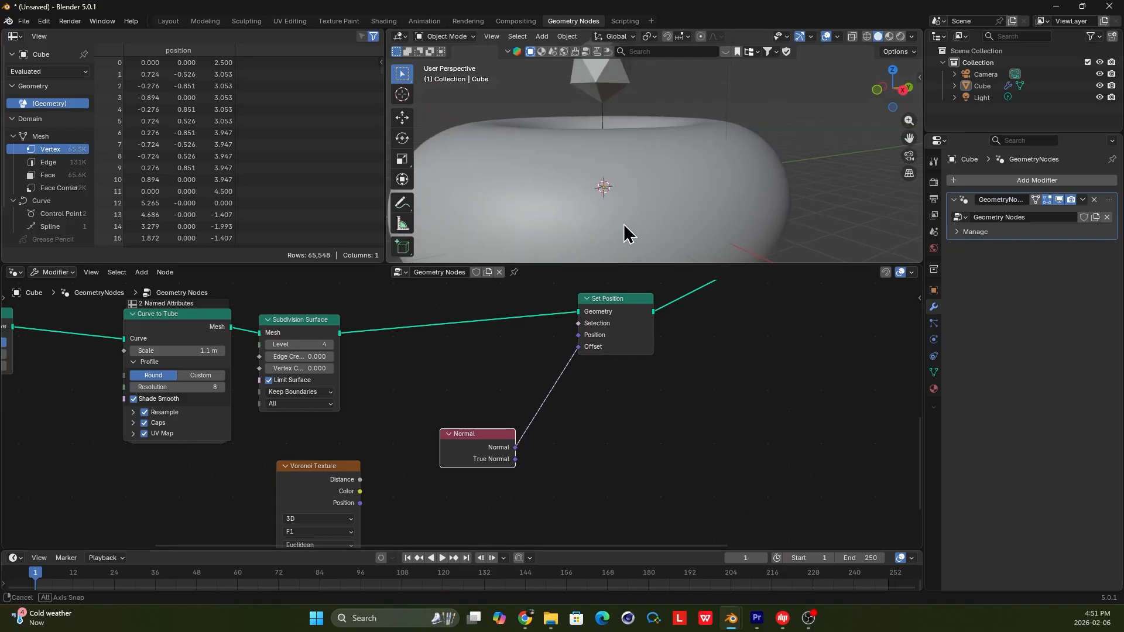
scroll(471, 454, down, 1)
- Insert a Vector Math node set to Scale between the Normal node and the Set Position Offset
key(shift+a)
text(math)
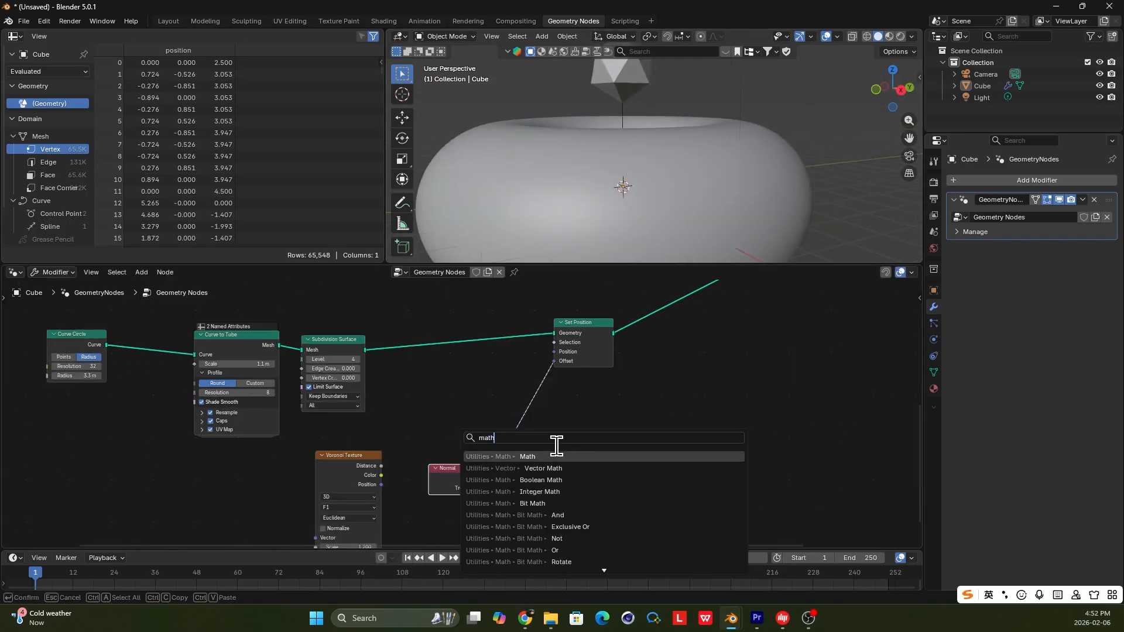
click(563, 469)
click(571, 455)
click(592, 452)
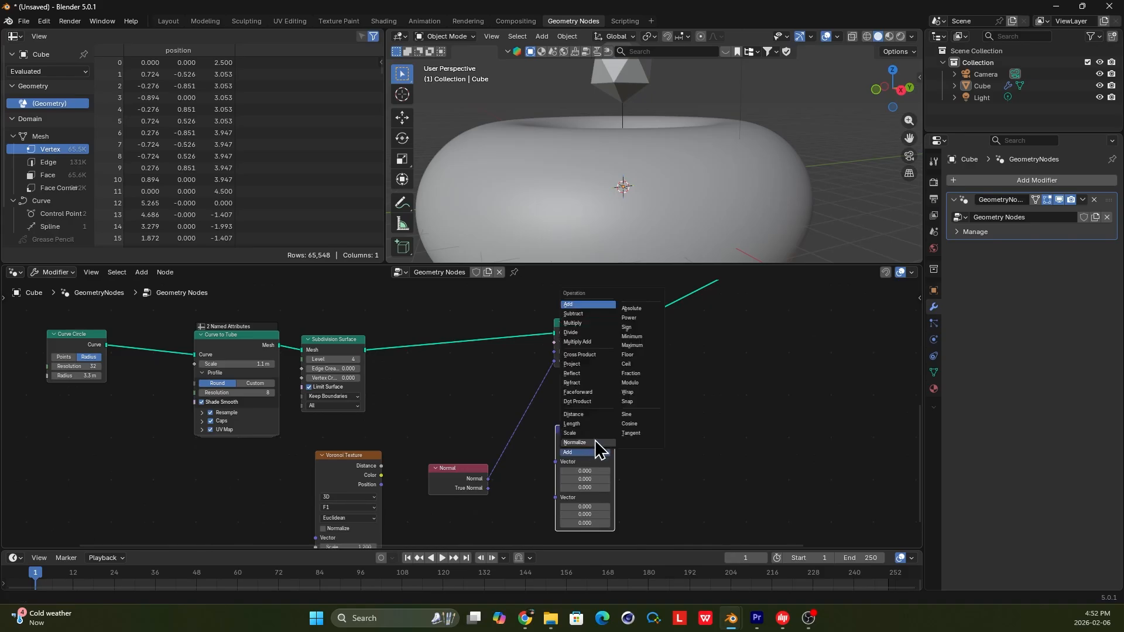
click(577, 432)
drag(582, 429, 518, 410)
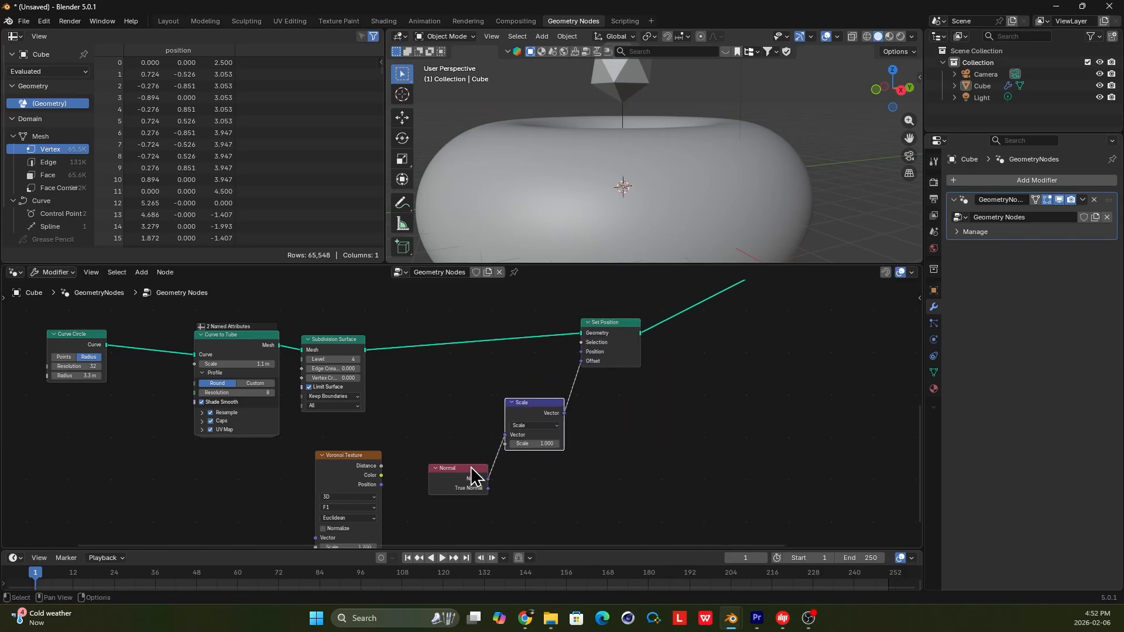
- Connect the Voronoi Distance to the Scale node's scale input and arrange the Normal and Voronoi Texture nodes
drag(474, 475, 478, 399)
drag(366, 467, 506, 444)
mouse_move(604, 220)
middle_down()
mouse_move(666, 234)
mouse_move(648, 206)
mouse_move(586, 224)
middle_up()
scroll(597, 238, down, 2)
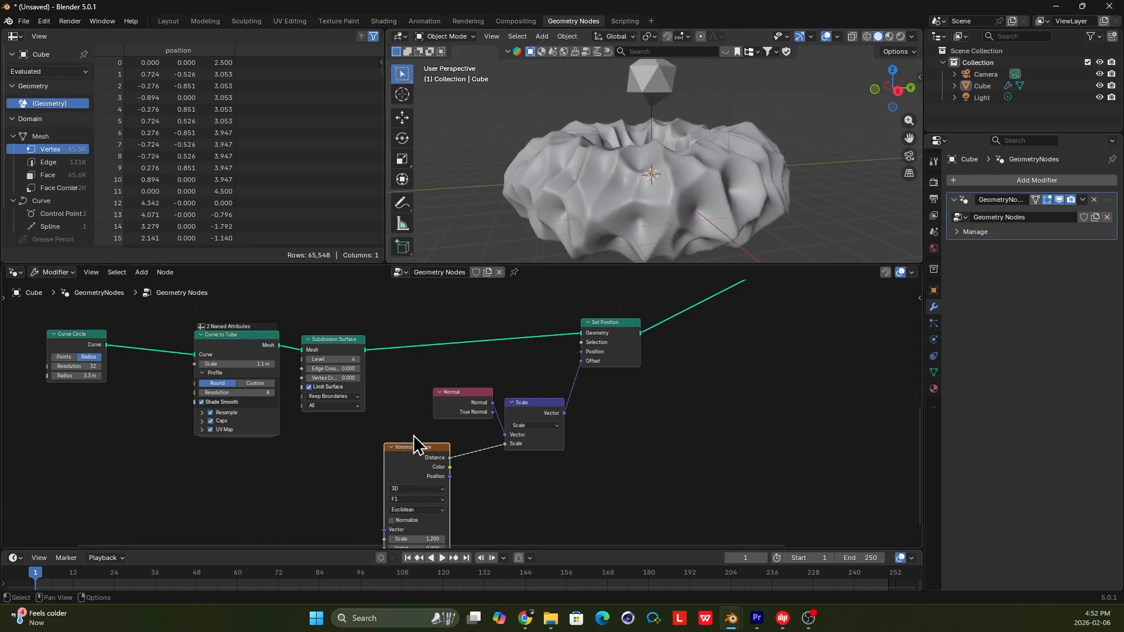
drag(452, 396, 419, 394)
scroll(427, 455, up, 3)
drag(376, 470, 368, 471)
drag(368, 472, 332, 478)
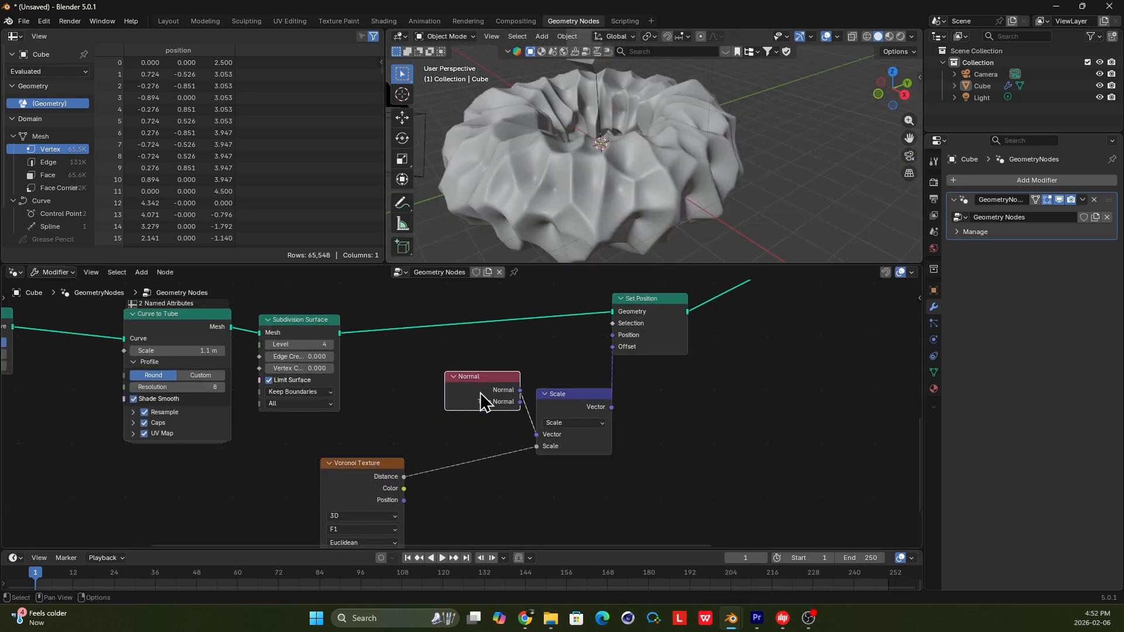
drag(484, 380, 482, 379)
scroll(461, 436, up, 2)
middle_drag(475, 469, 475, 442)
- Insert a Math node set to Multiply by -1 between the Voronoi Distance and the Scale node
key(shift+a)
text(math)
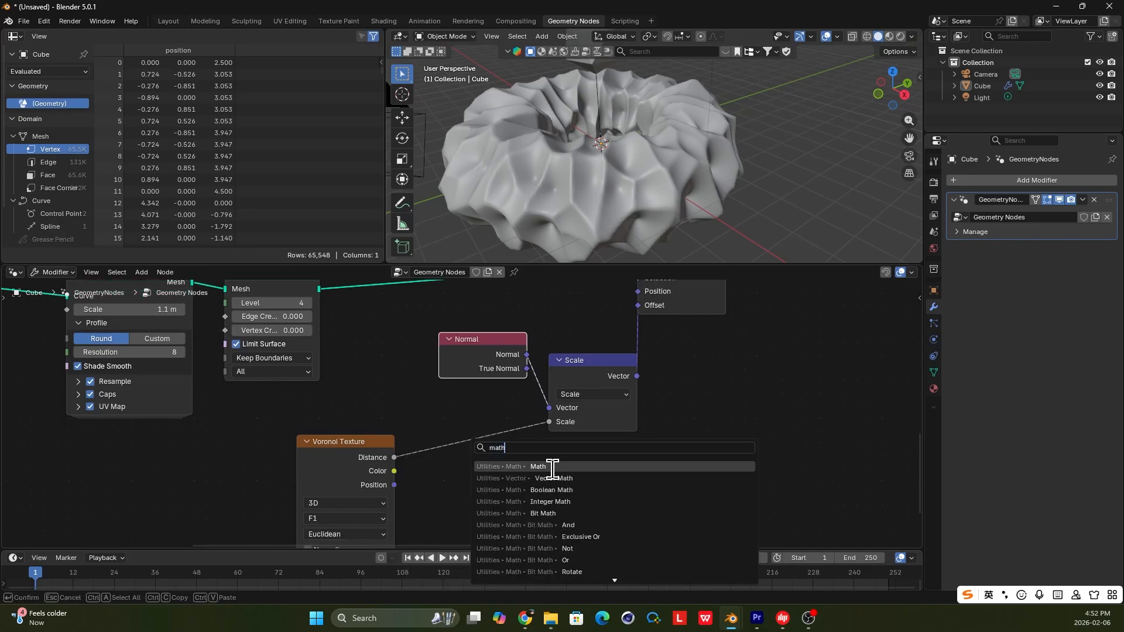
click(552, 467)
click(484, 460)
click(480, 456)
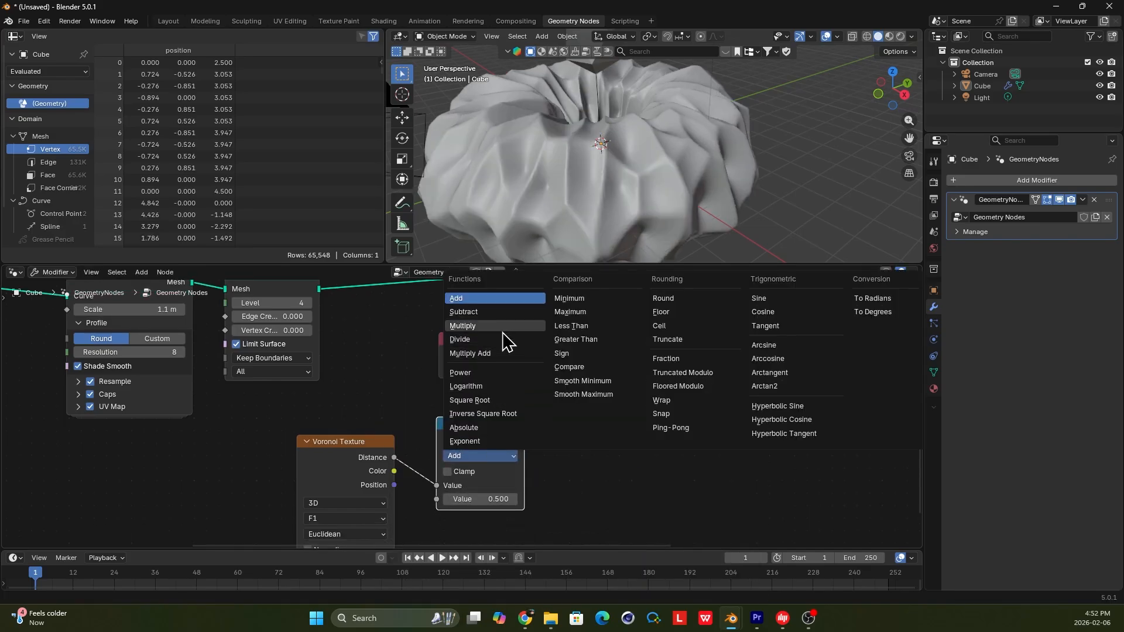
click(480, 326)
click(489, 499)
text(-1)
key(Return)
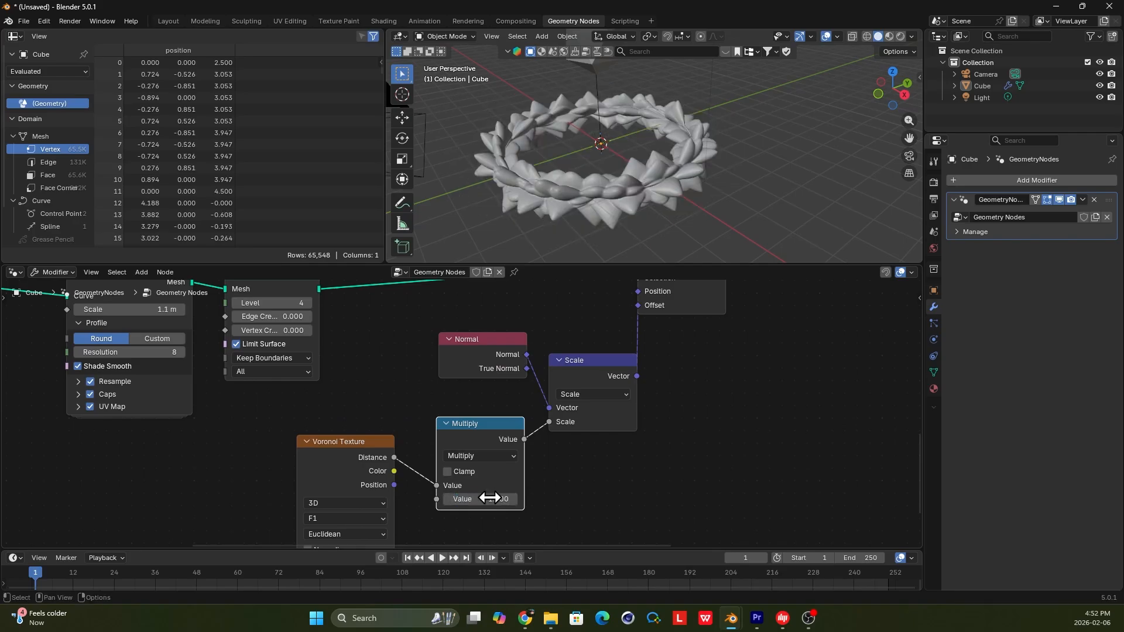
- Make room before Set Position and insert a duplicate of the Scale node ahead of its Offset input
drag(666, 291, 719, 287)
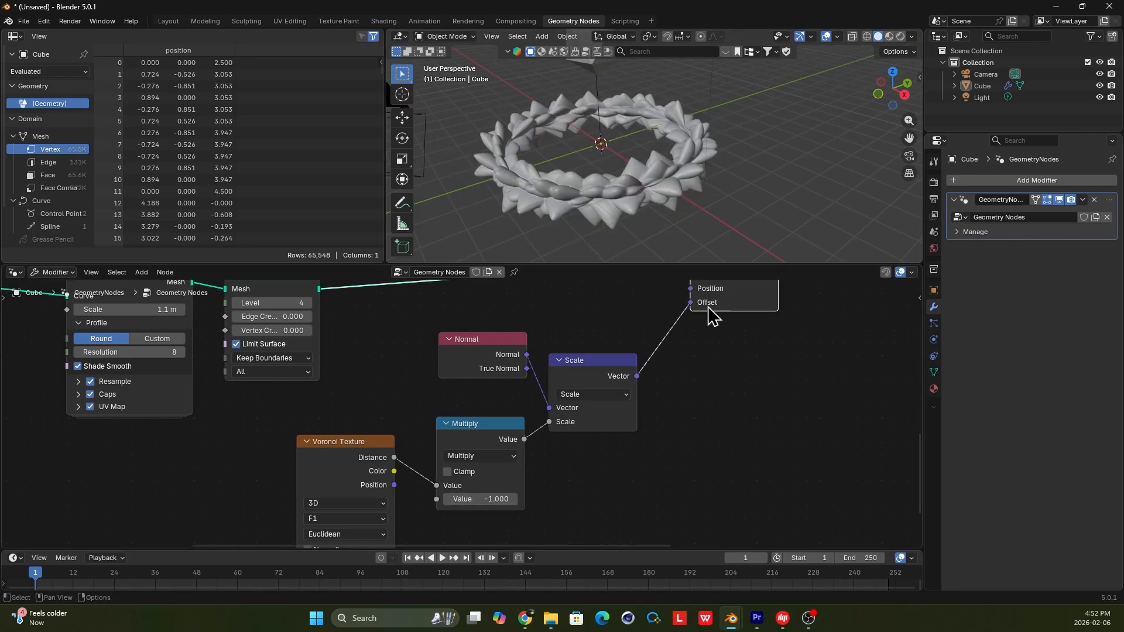
scroll(718, 313, down, 3)
middle_drag(728, 317, 562, 384)
drag(588, 359, 636, 351)
click(454, 419)
middle_drag(433, 428, 435, 429)
key(shift+d)
click(530, 421)
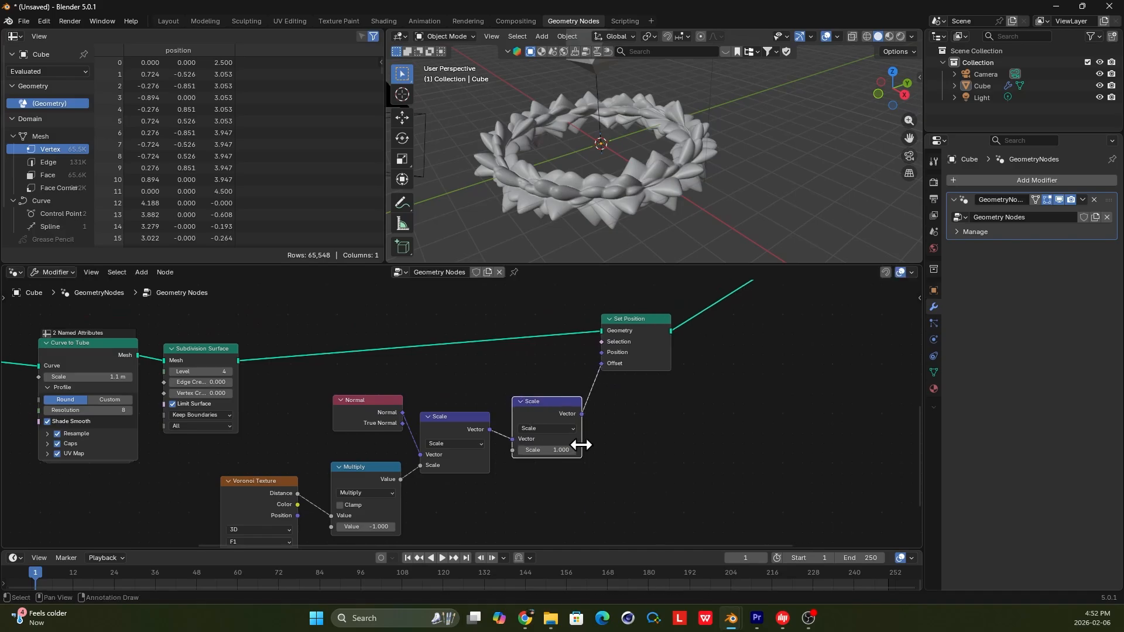
- Set the duplicated Scale node's factor to 0.2
scroll(576, 445, up, 2)
middle_drag(605, 450, 522, 439)
click(503, 427)
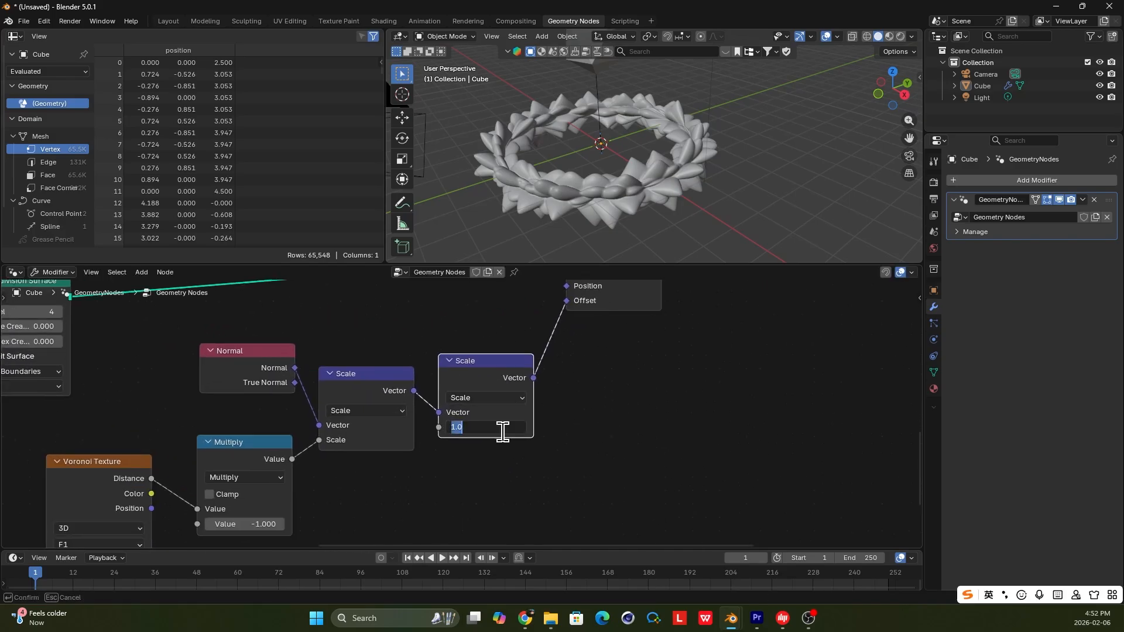
text(0.2)
key(Return)
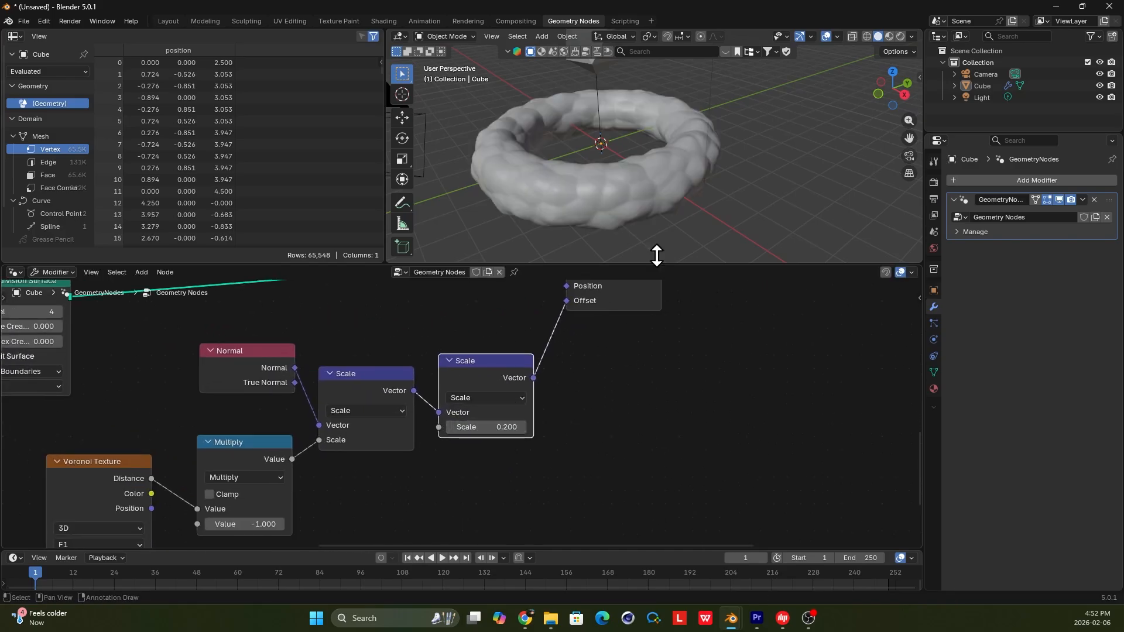
- Set the factor of the second Scale node, before Set Position's Offset, to 0.3
middle_drag(622, 157, 609, 176)
click(507, 427)
text(0)
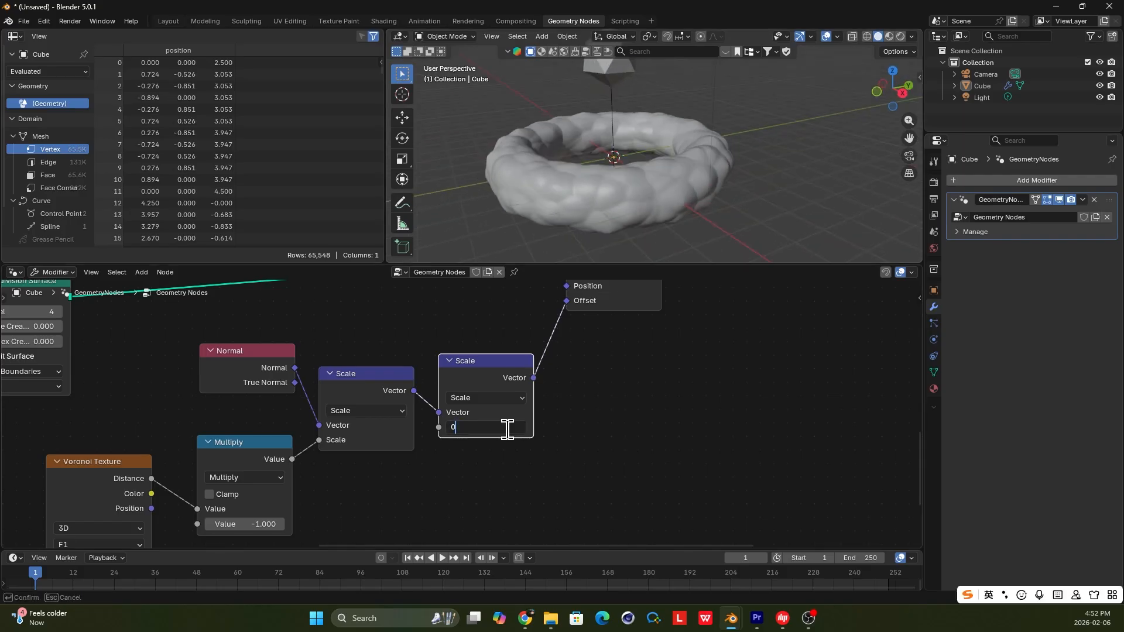
text(.3)
key(Return)
- Insert a Smooth Geometry node on the link after Set Position
scroll(650, 306, down, 4)
middle_drag(653, 306, 518, 406)
scroll(547, 378, up, 2)
key(shift+a)
text(geo)
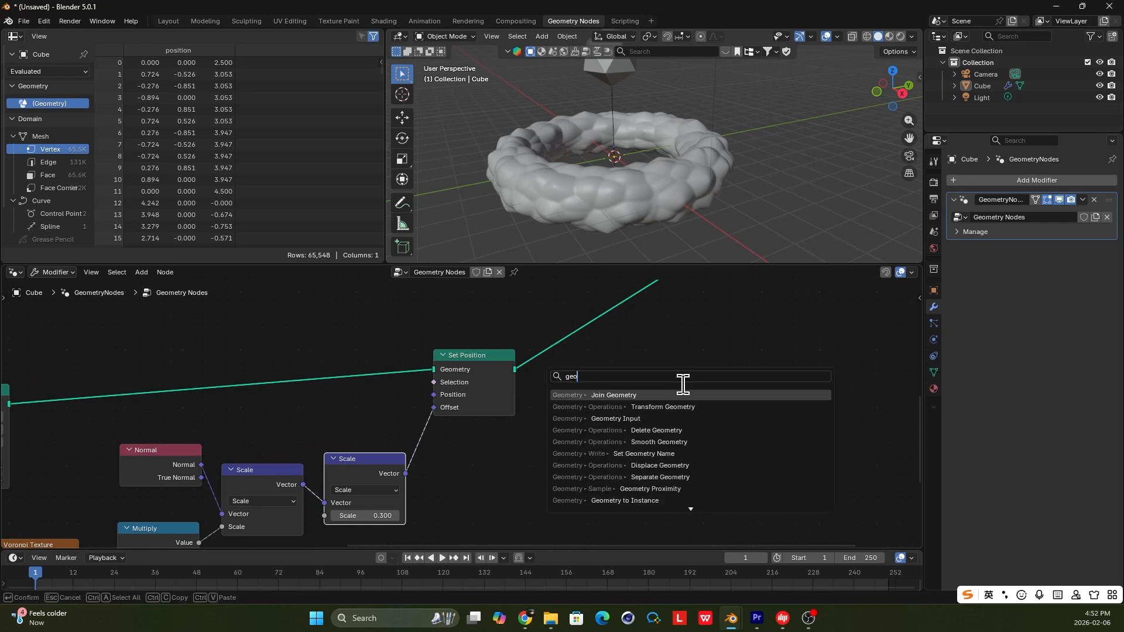
key(BackSpace)
key(BackSpace)
key(BackSpace)
text(s)
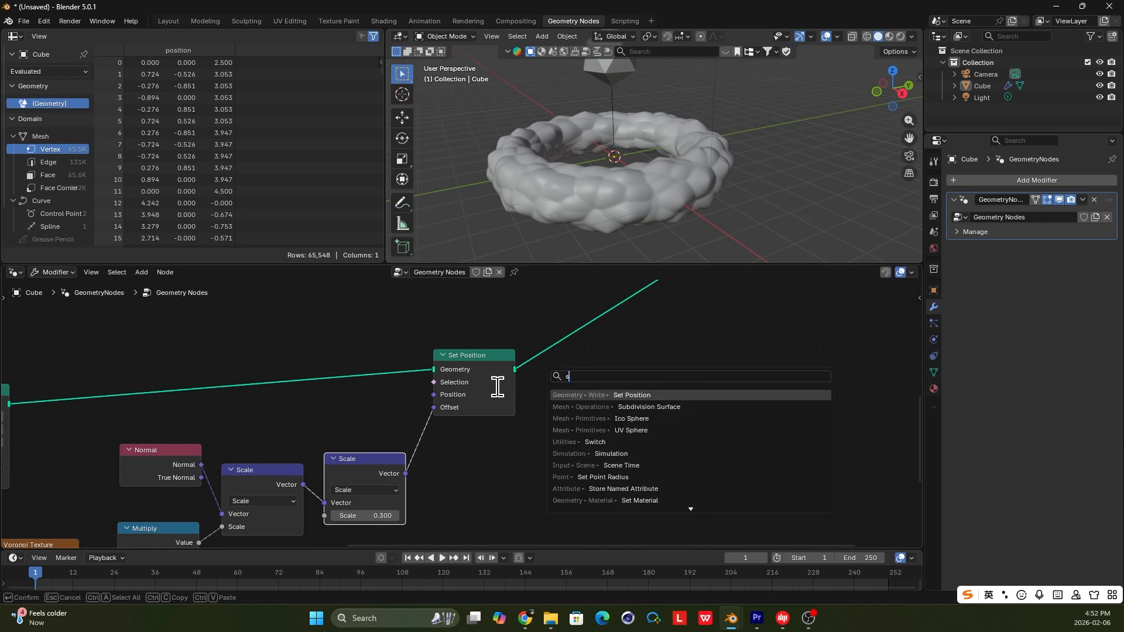
text(moog)
key(Return)
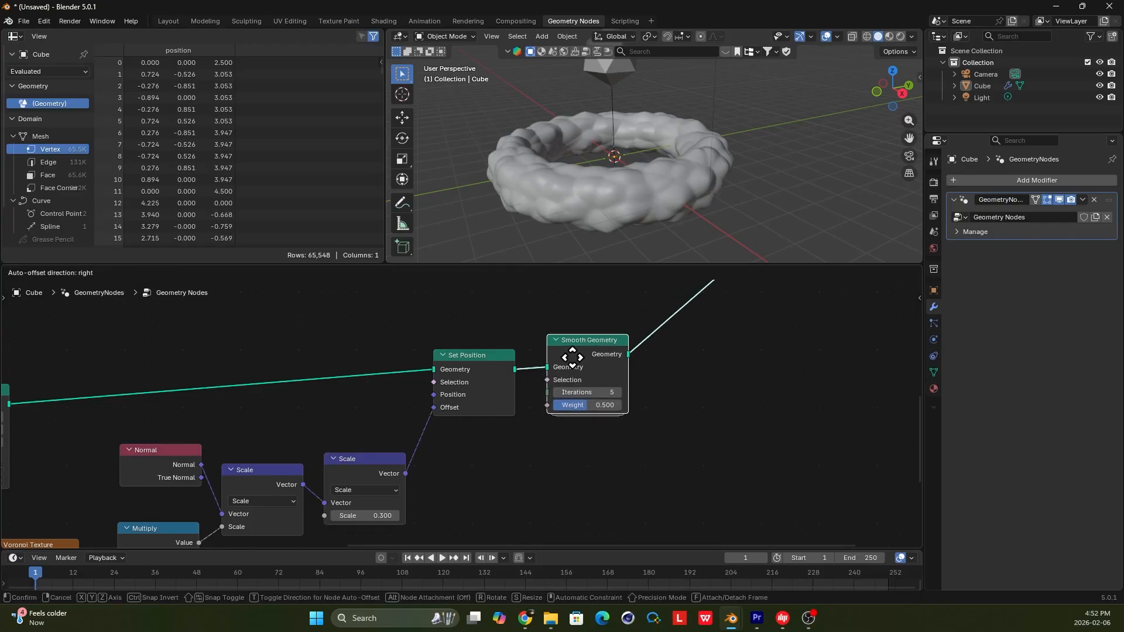
click(661, 416)
- Set the Smooth Geometry node's iterations to 11 and check the ring's smoothing from another angle
click(645, 401)
click(645, 400)
click(645, 401)
click(645, 401)
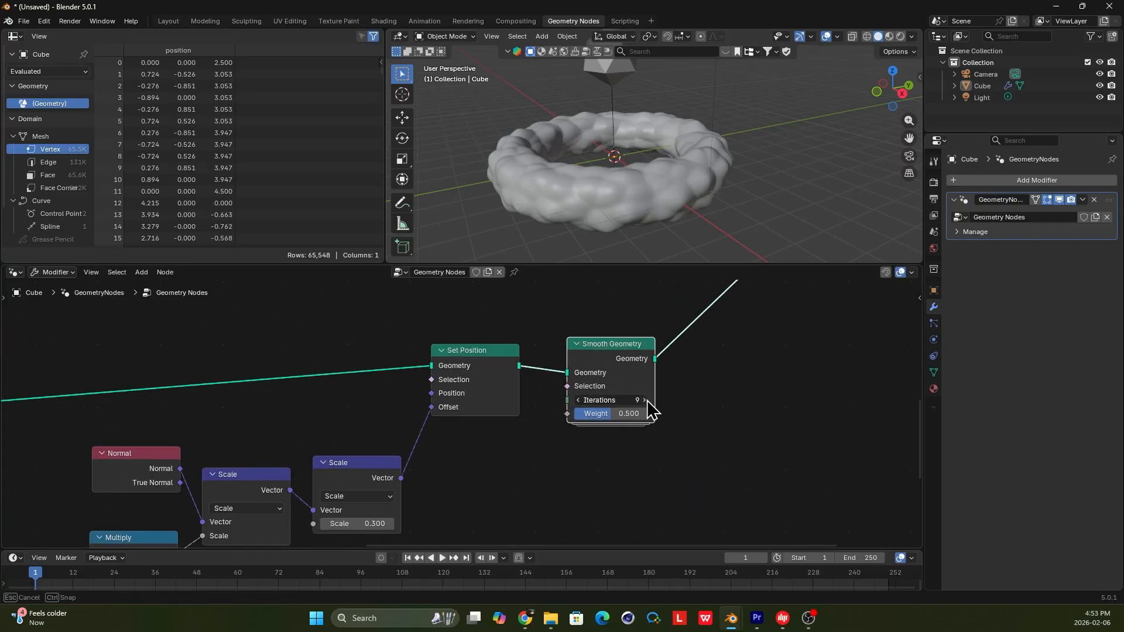
click(645, 401)
click(645, 401)
middle_drag(648, 176, 572, 447)
scroll(572, 447, down, 2)
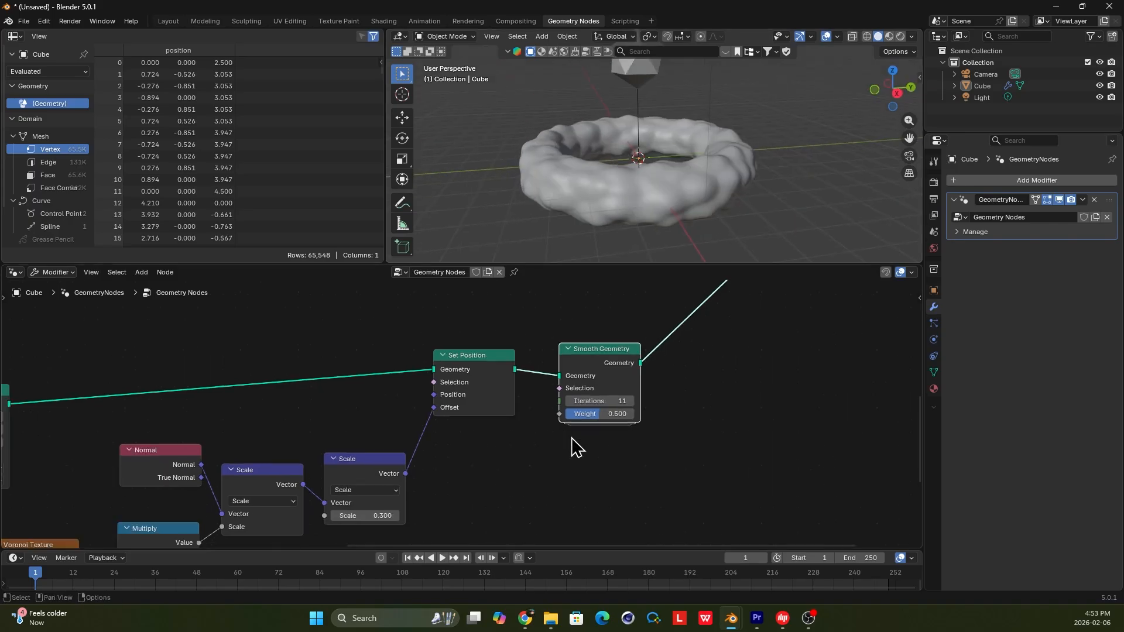
- Move the nodes downstream of Smooth Geometry further along to space out the network, and inspect the smoothed ring
scroll(588, 377, down, 4)
middle_drag(613, 369, 582, 436)
drag(635, 339, 748, 374)
drag(694, 334, 760, 336)
scroll(434, 372, up, 1)
middle_drag(419, 366, 478, 361)
mouse_move(581, 202)
middle_down()
mouse_move(603, 205)
mouse_move(587, 206)
middle_up()
middle_drag(396, 446, 472, 408)
mouse_move(635, 195)
middle_down()
mouse_move(620, 182)
mouse_move(651, 208)
middle_up()
- Duplicate the ring's Curve to Tube node and insert the copy after the stem's Curve Line
scroll(455, 410, down, 2)
middle_drag(455, 410, 371, 438)
middle_drag(192, 338, 385, 392)
scroll(301, 394, up, 3)
scroll(385, 392, up, 1)
mouse_move(205, 391)
mouse_down()
mouse_move(278, 394)
mouse_move(216, 396)
mouse_up()
scroll(217, 398, up, 3)
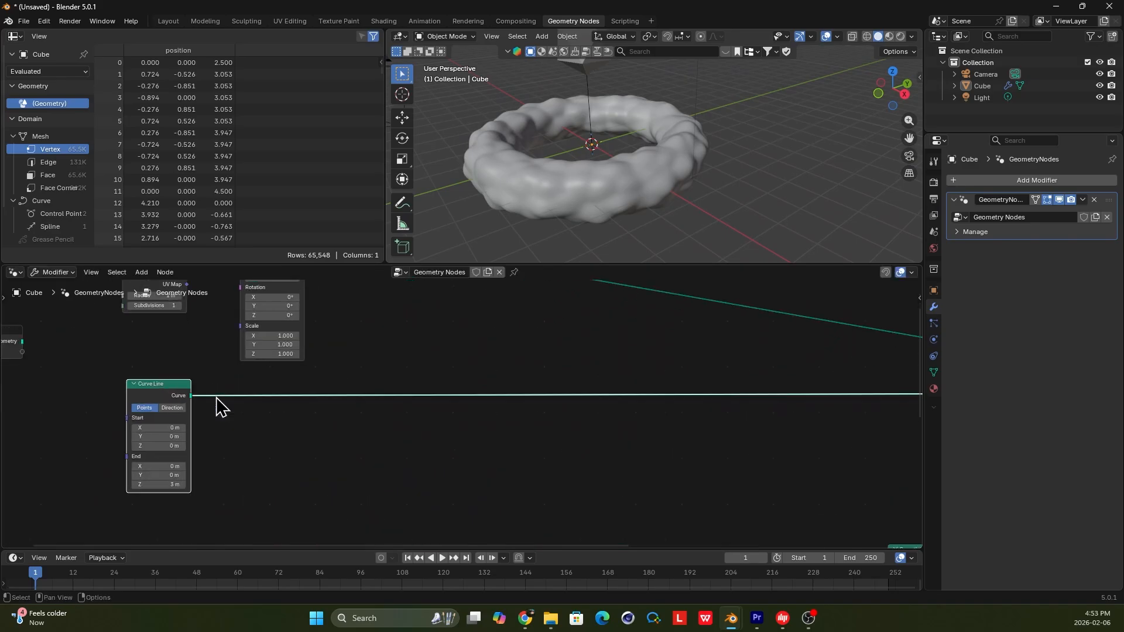
middle_drag(216, 404, 302, 394)
scroll(214, 397, up, 1)
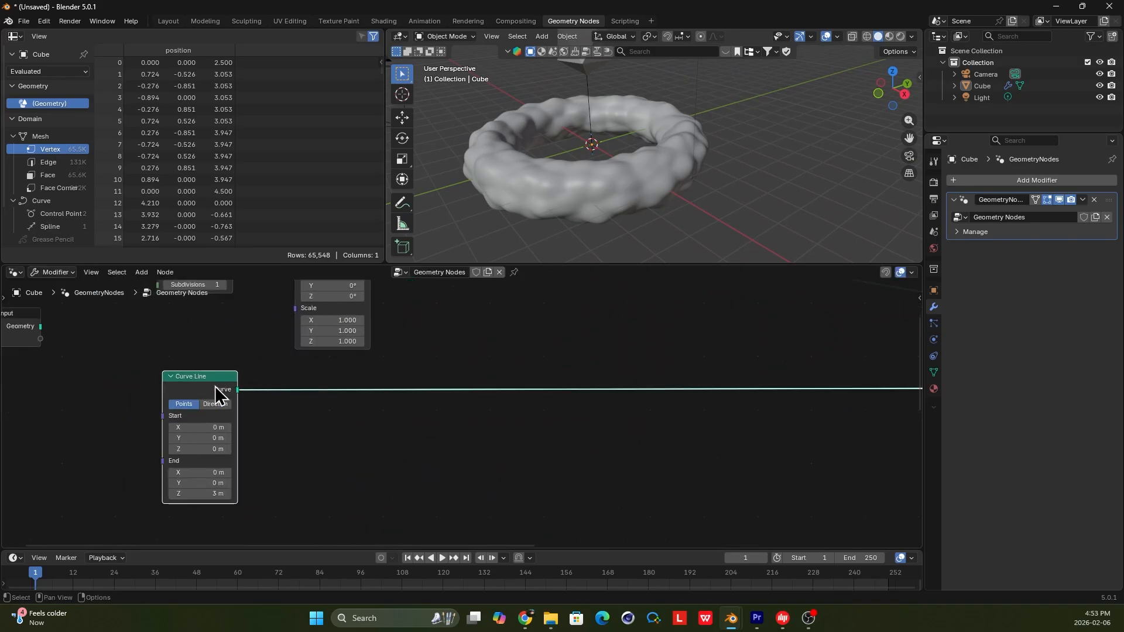
middle_drag(632, 169, 630, 154)
scroll(399, 434, down, 5)
middle_drag(390, 441, 421, 423)
scroll(404, 489, up, 3)
click(415, 475)
scroll(414, 463, down, 2)
scroll(450, 377, down, 1)
key(shift+d)
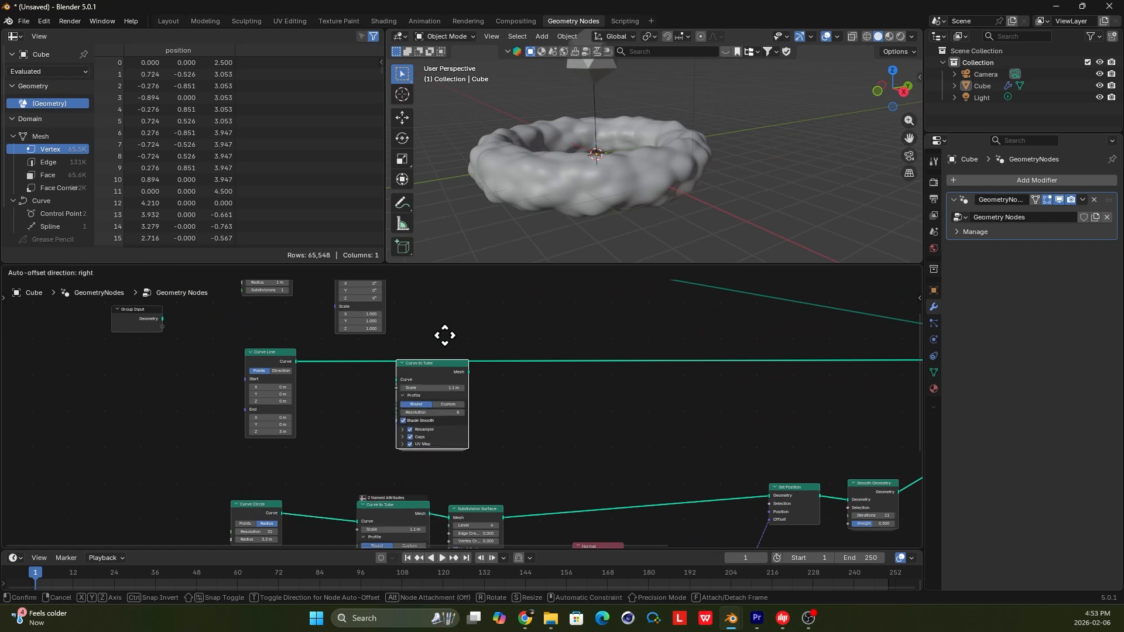
click(425, 326)
scroll(425, 345, up, 1)
middle_drag(653, 88, 637, 105)
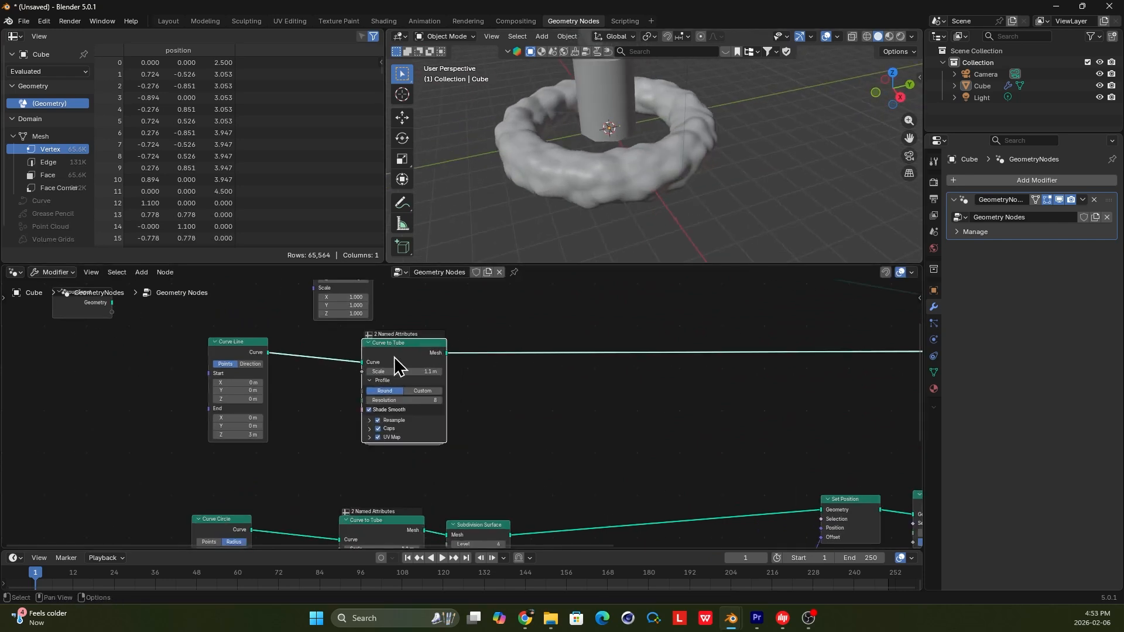
- Move the stem's Curve to Tube away from Curve Line and add a Spline Parameter node between them
key(g)
click(653, 347)
scroll(573, 384, up, 1)
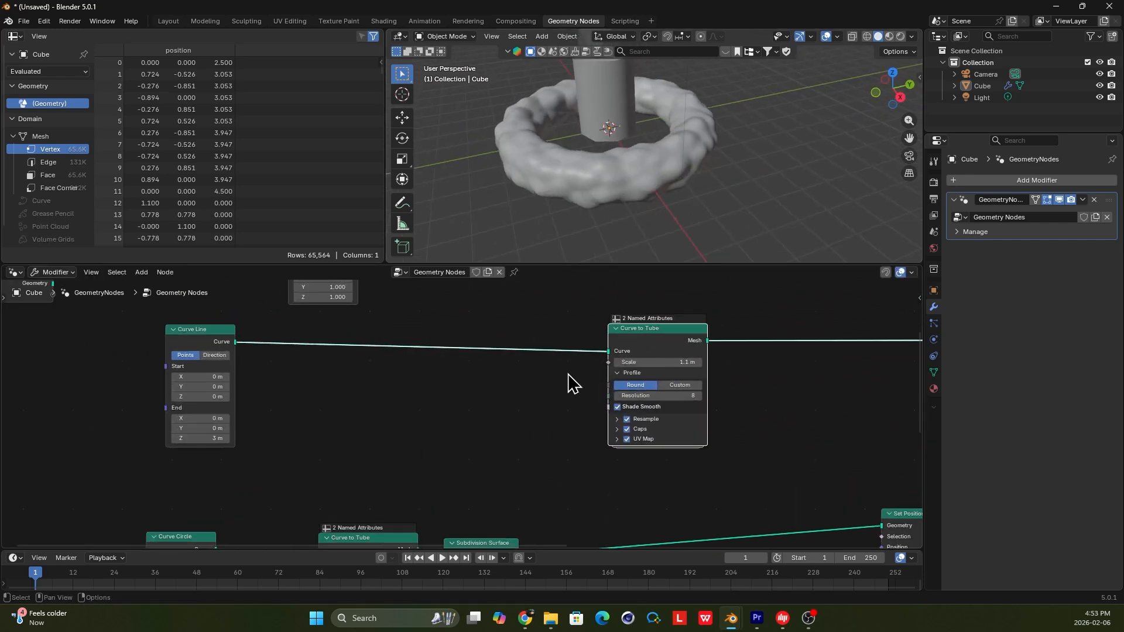
key(shift+a)
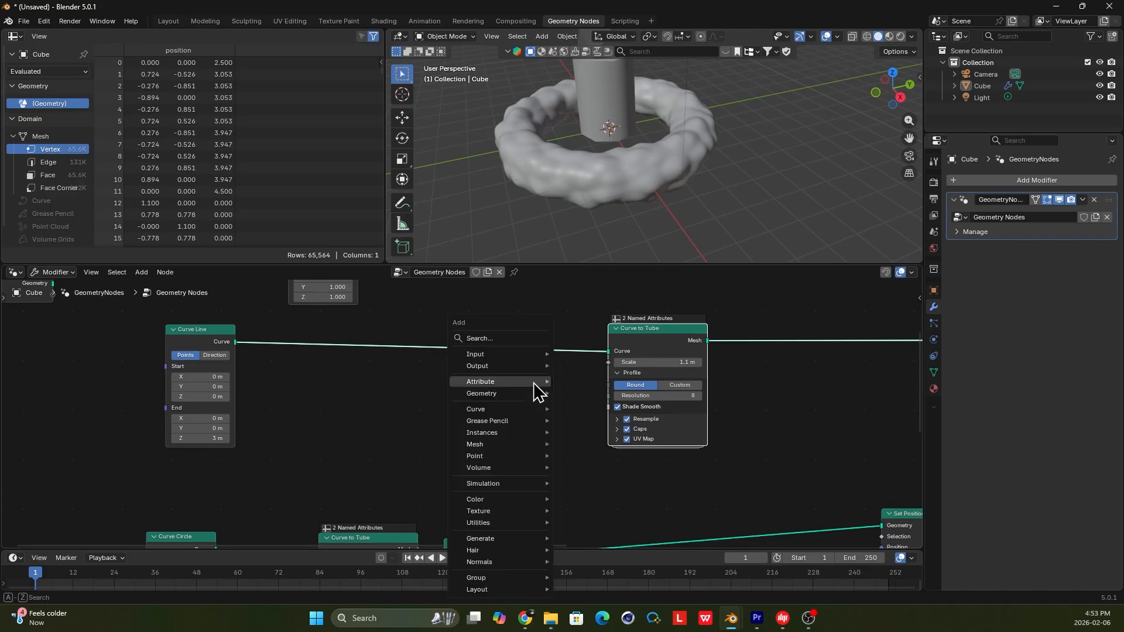
text(spli)
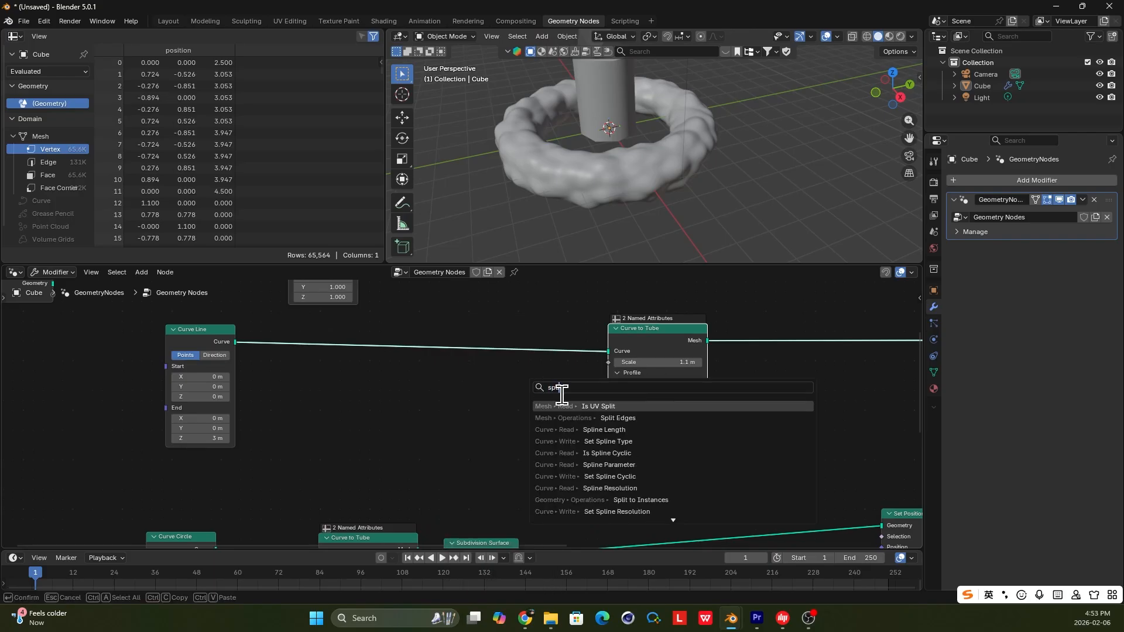
text( p)
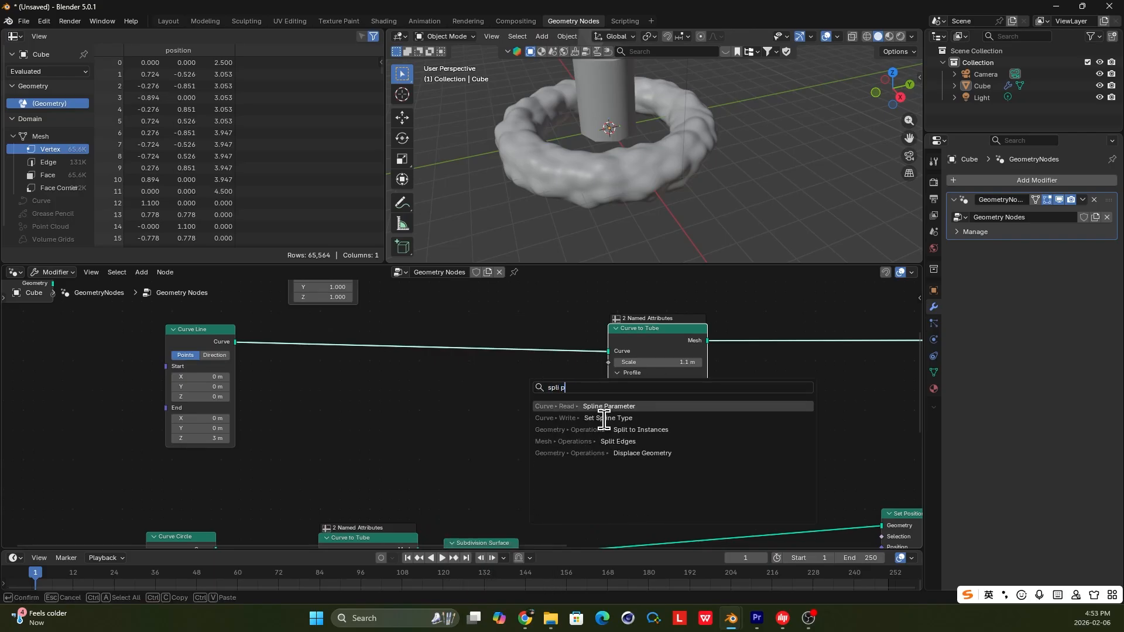
key(Return)
click(384, 390)
drag(433, 403, 454, 411)
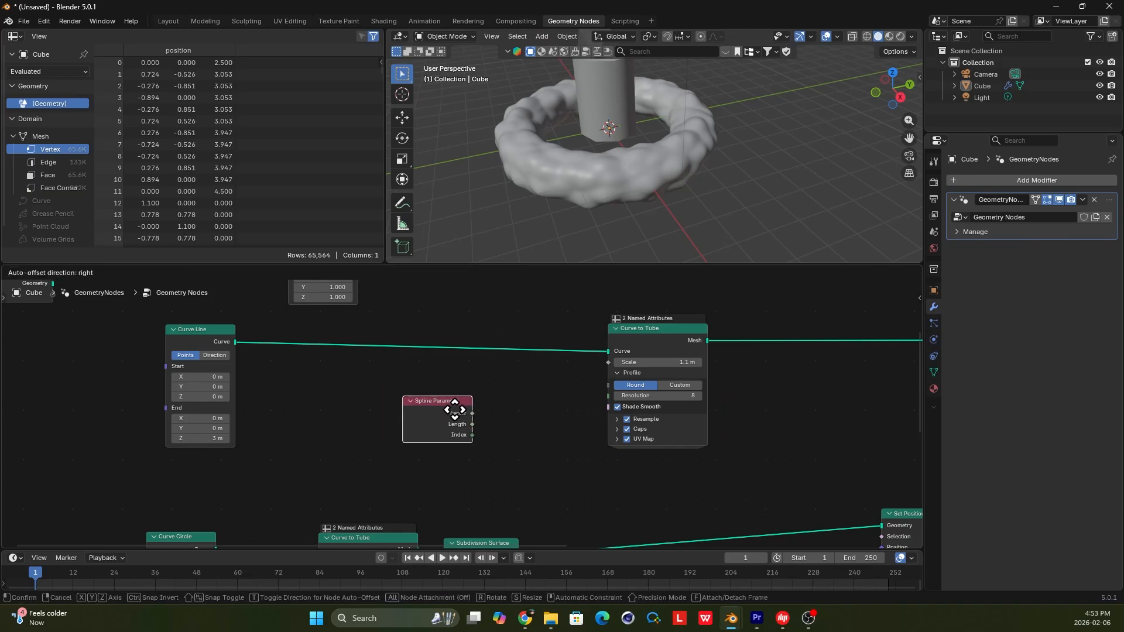
- Connect the Spline Parameter Factor to the Scale input of the stem's Curve to Tube
scroll(462, 414, up, 3)
middle_drag(473, 425, 459, 432)
drag(460, 424, 633, 360)
middle_drag(613, 186, 612, 146)
drag(431, 429, 400, 463)
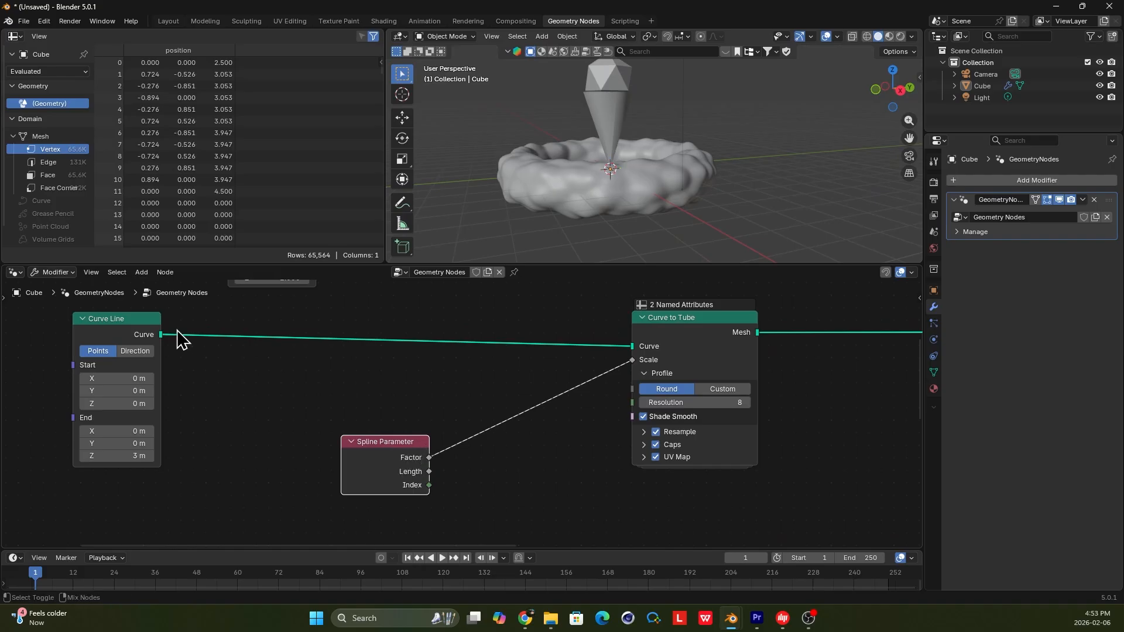
- Preview the Curve Line with the Spline Parameter Factor in a Viewer, examine its control point values, and delete the Viewer
ctrl+shift+click(154, 331)
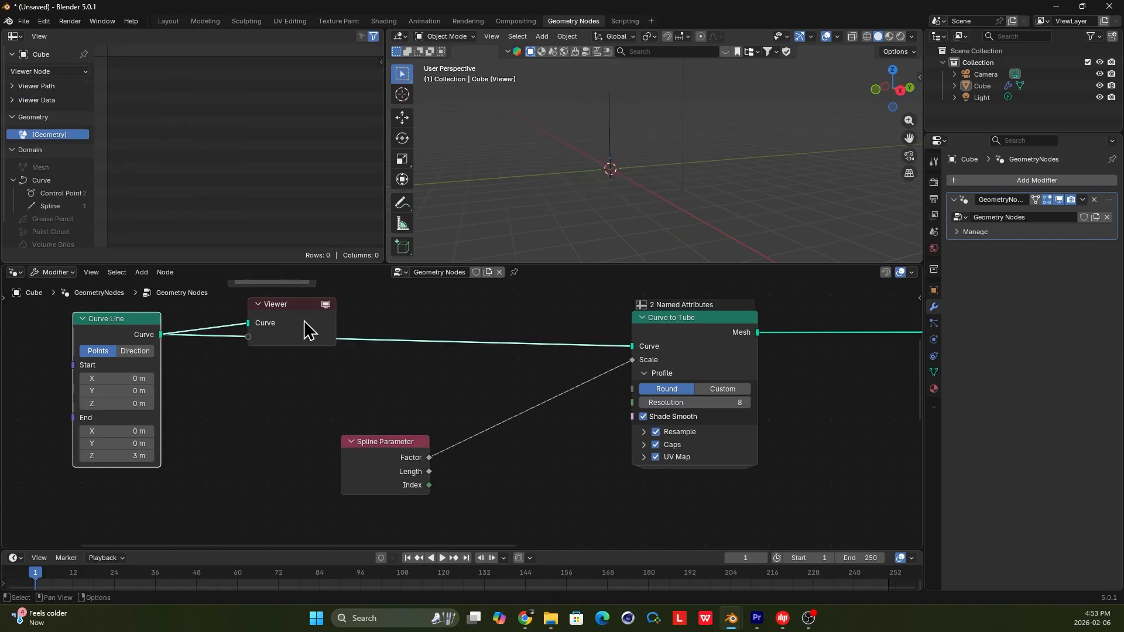
ctrl+shift+click(396, 463)
shift+middle_drag(632, 155, 609, 216)
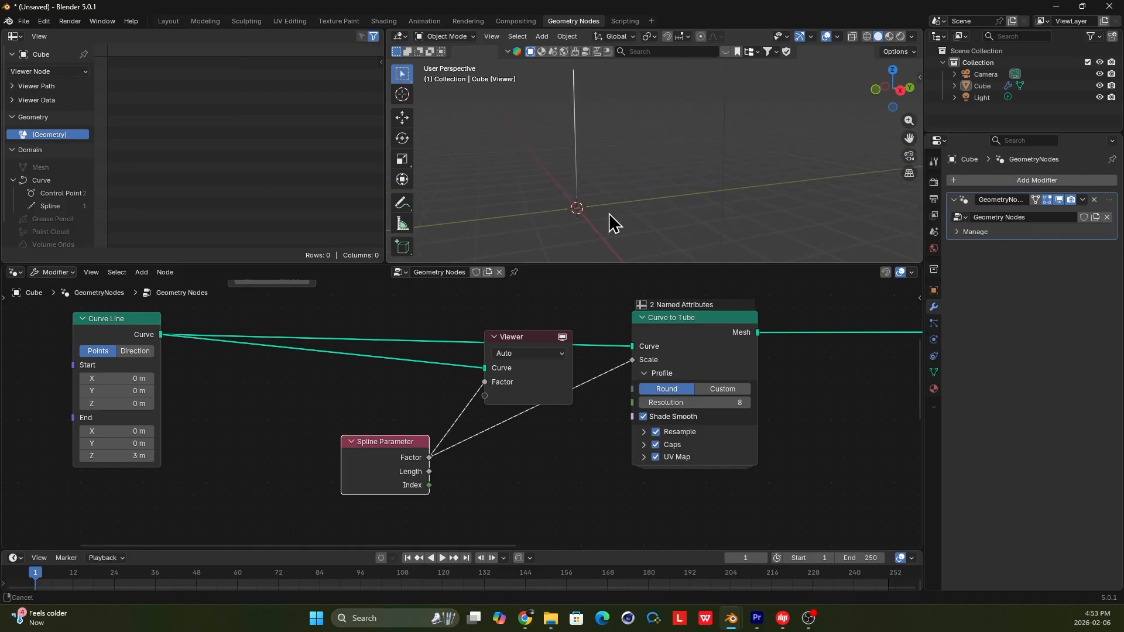
click(69, 193)
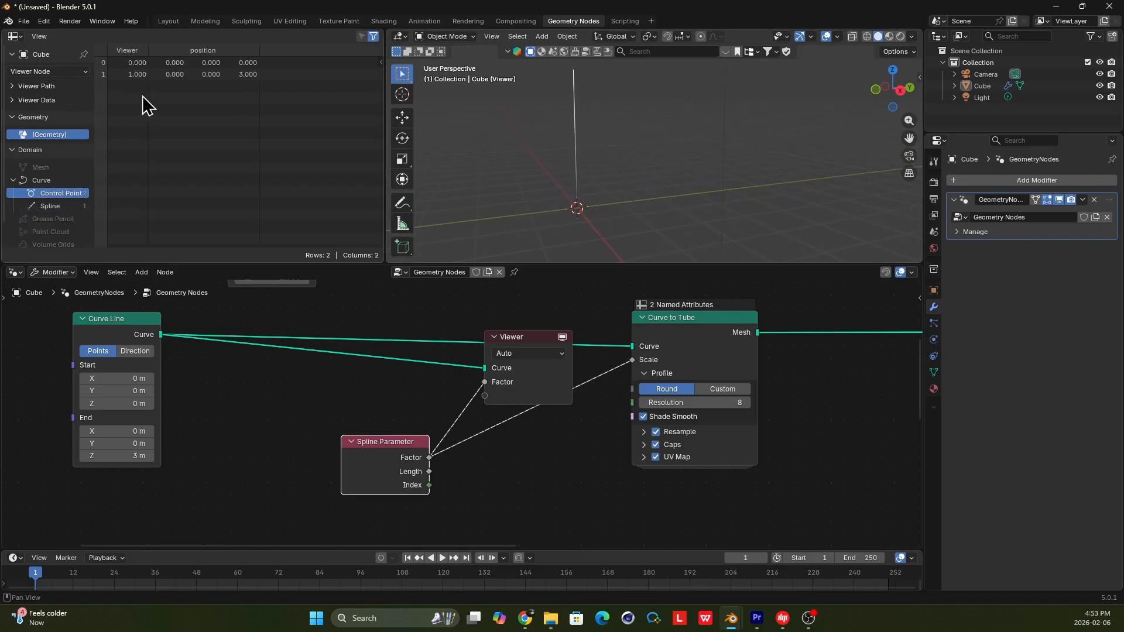
middle_drag(541, 220, 622, 197)
middle_drag(605, 101, 605, 88)
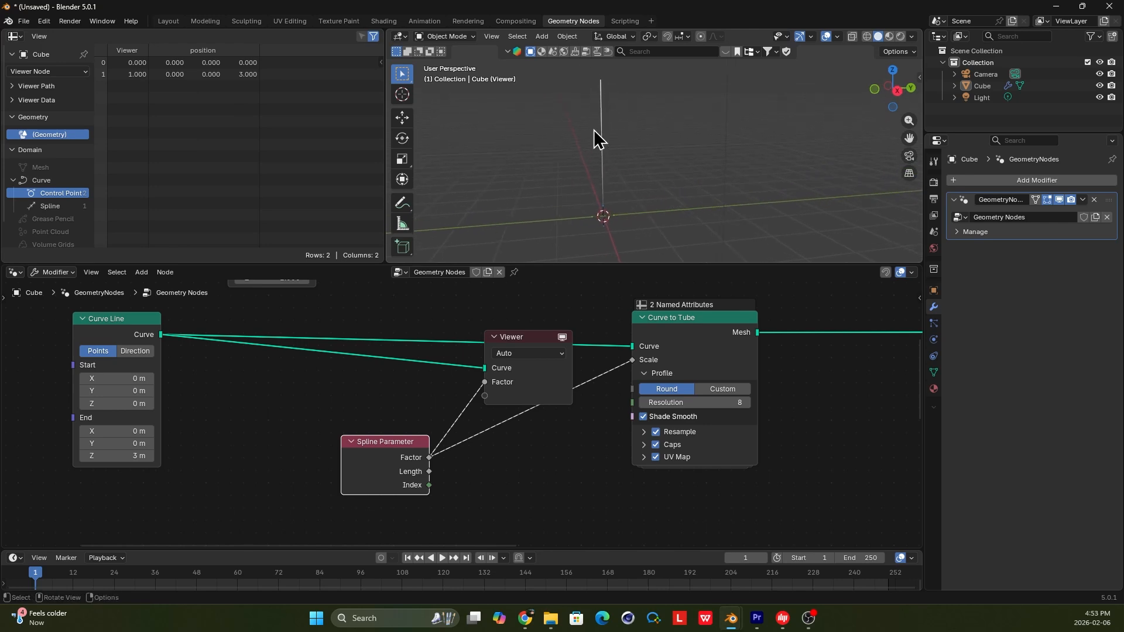
middle_drag(615, 191, 637, 189)
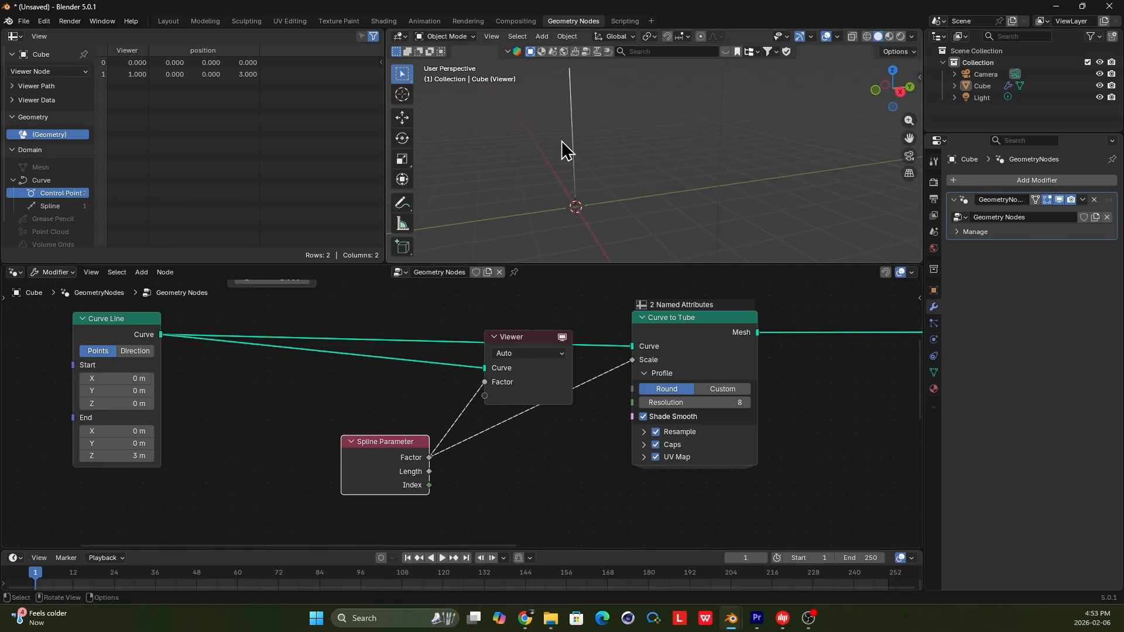
middle_drag(578, 109, 588, 100)
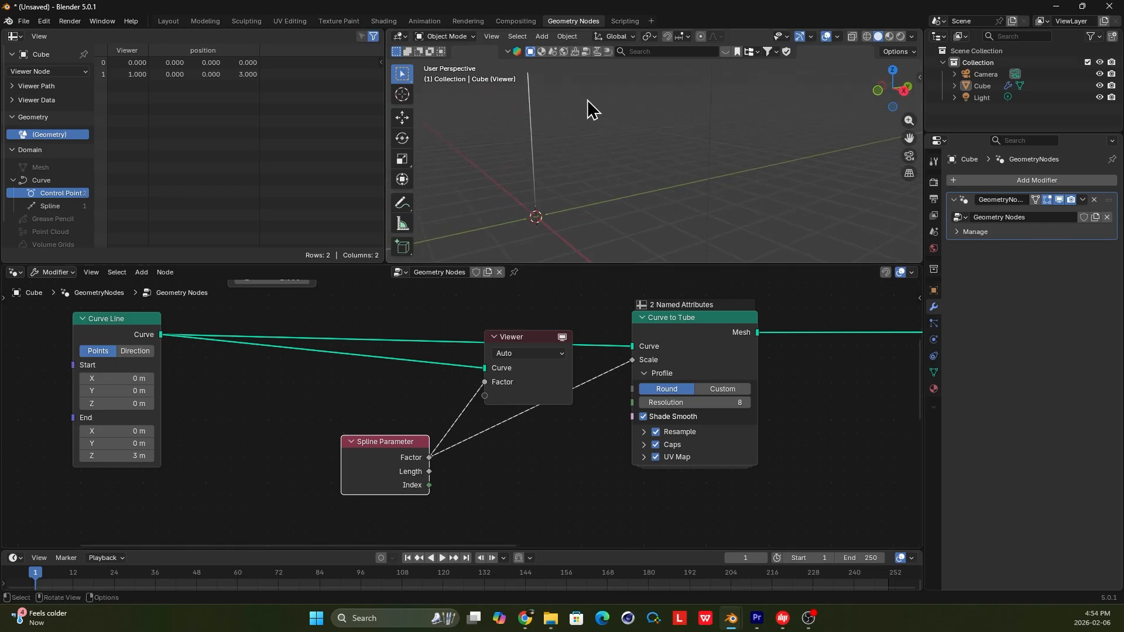
drag(414, 464, 388, 473)
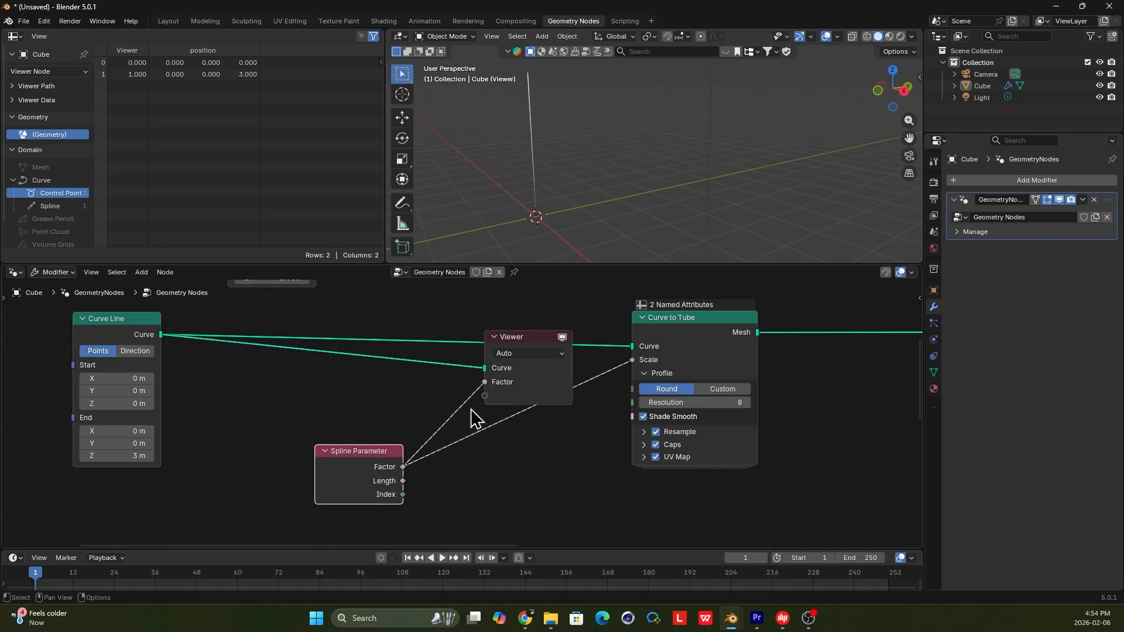
click(521, 336)
key(x)
- Insert a Math node set to Multiply between the Spline Parameter Factor and the tube's Scale input
click(356, 494)
key(shift+a)
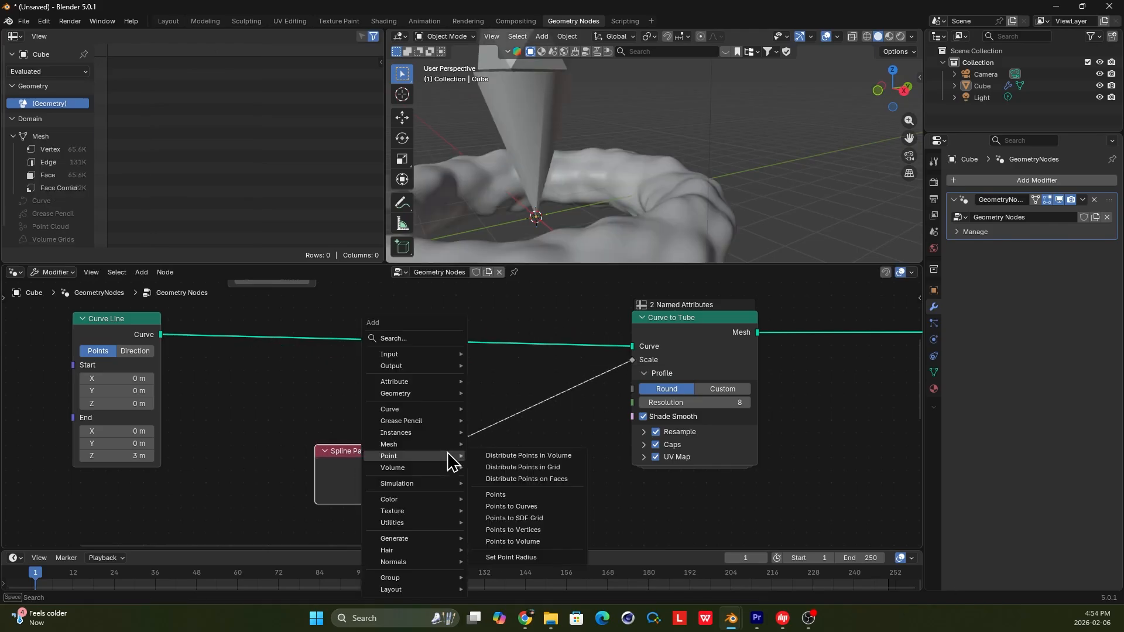
text(math)
key(Return)
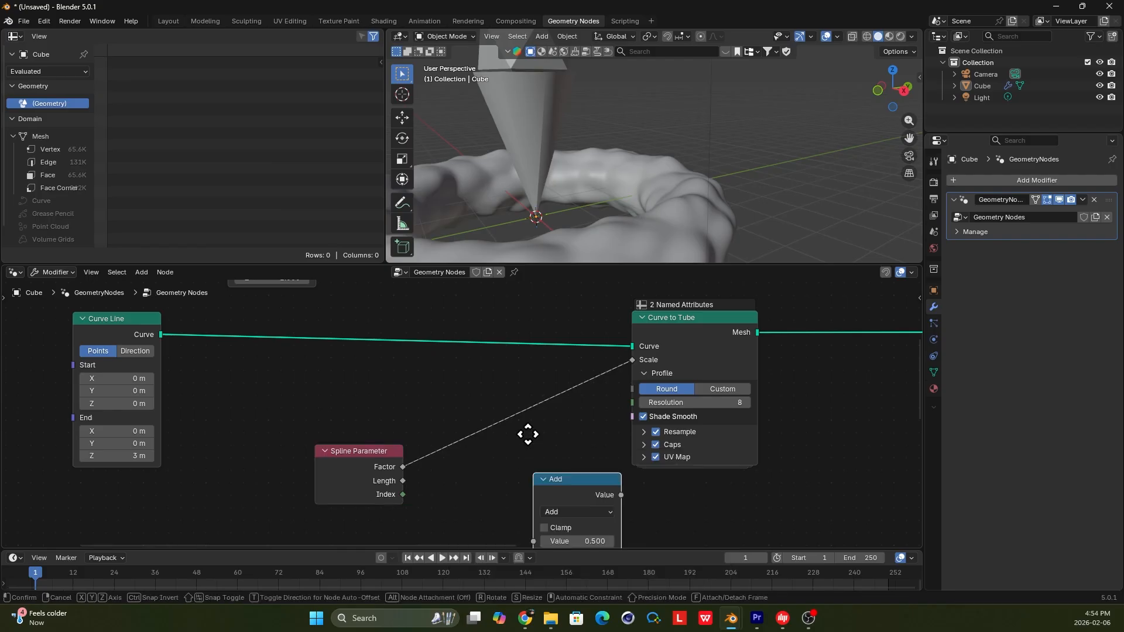
click(530, 391)
click(568, 419)
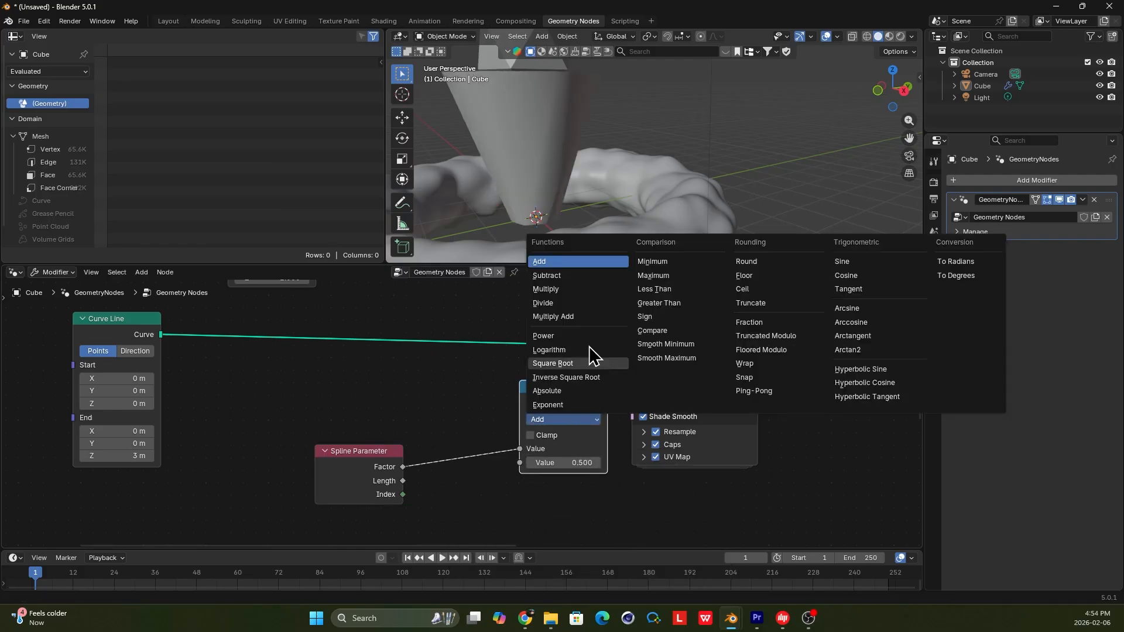
click(580, 289)
- Set the Multiply value to 2 and spread out the Spline Parameter and Curve Line nodes to make room
drag(341, 476, 260, 473)
drag(564, 461, 593, 461)
scroll(417, 432, down, 1)
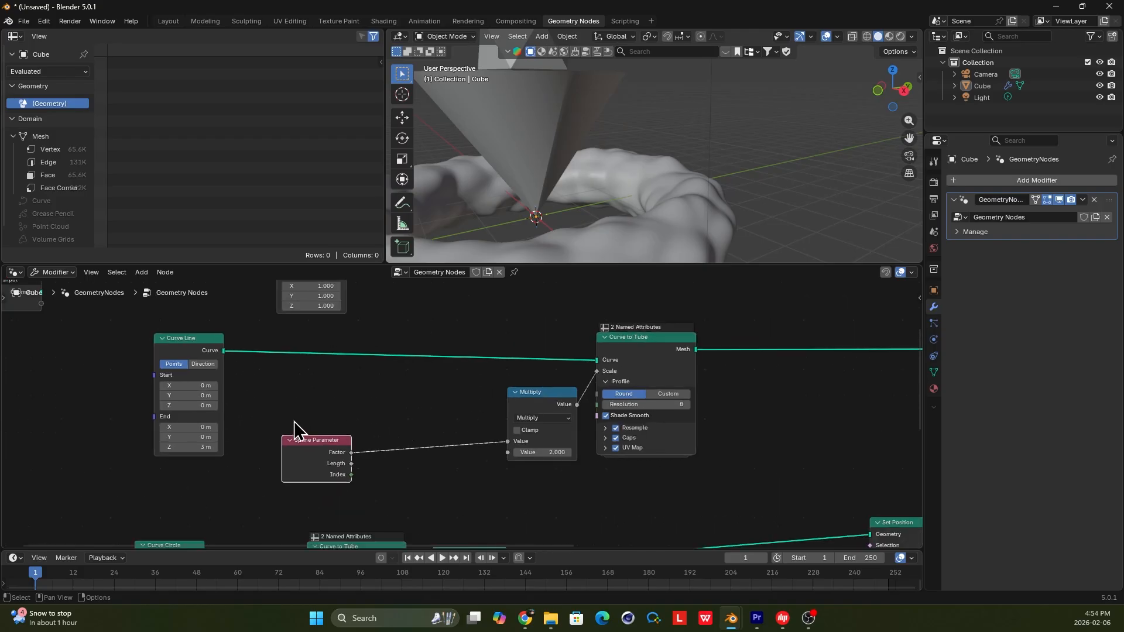
drag(181, 347, 107, 355)
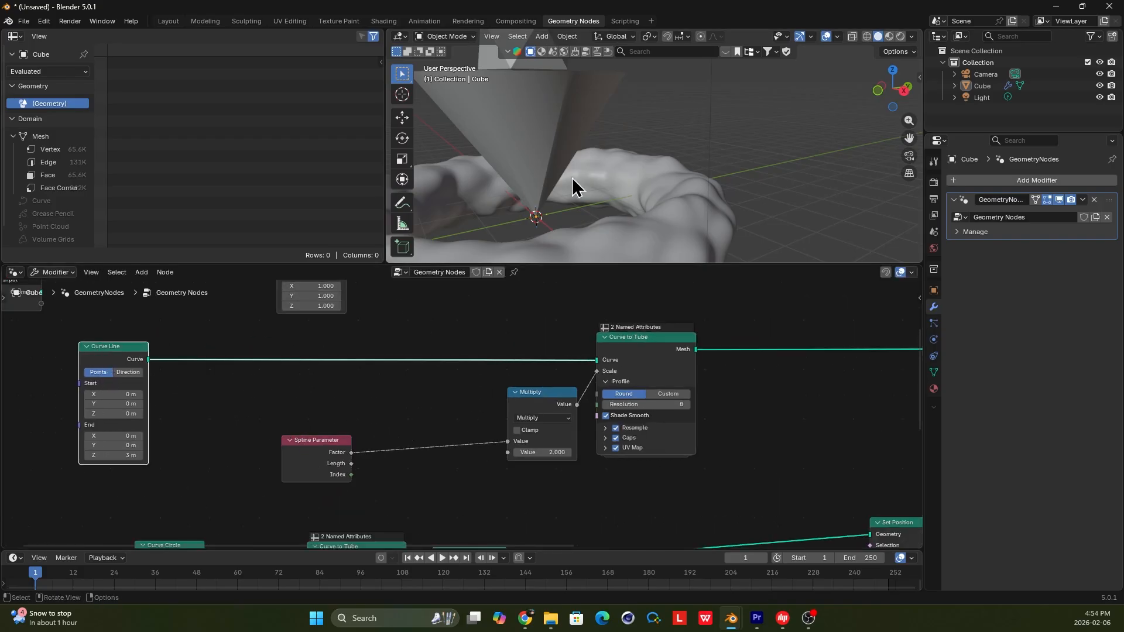
drag(326, 446, 322, 446)
- Insert a Color Ramp between Spline Parameter and Multiply and try shifting its black stop
key(shift+a)
text(ramp)
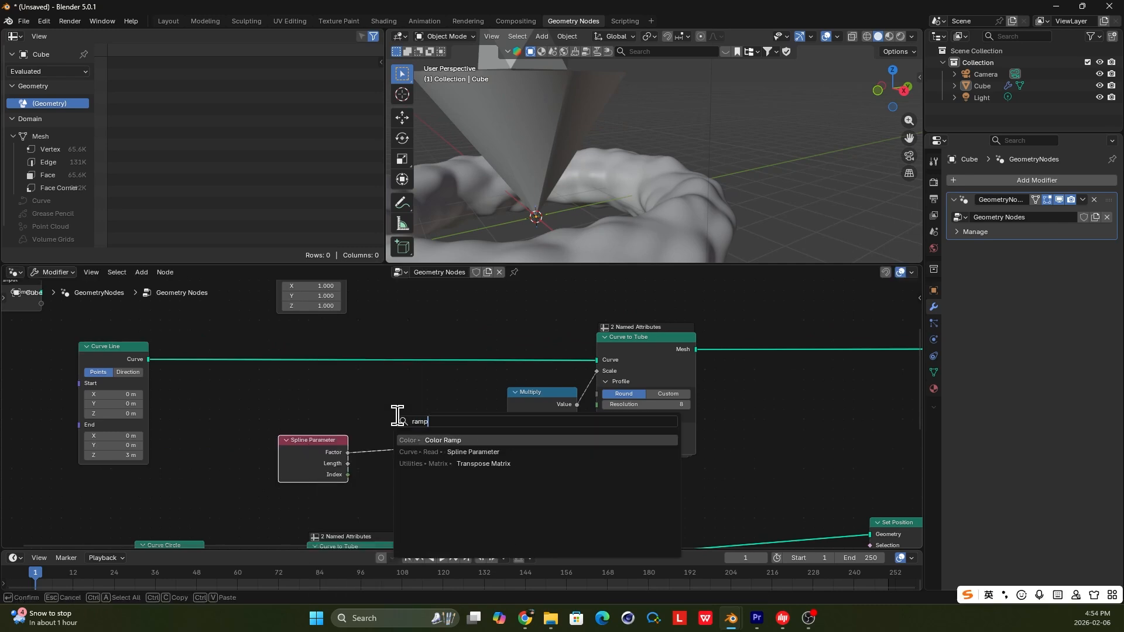
key(Return)
click(362, 418)
drag(374, 460, 390, 451)
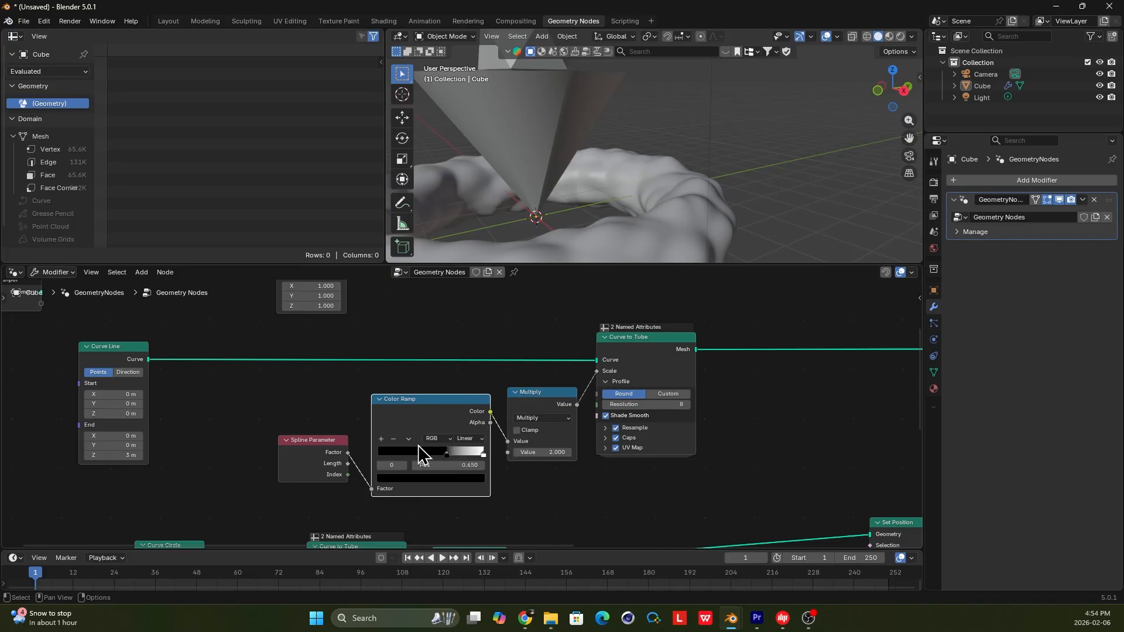
- Insert a Resample Curve node between the stem's Curve Line and Curve to Tube
key(shift+a)
text(rea)
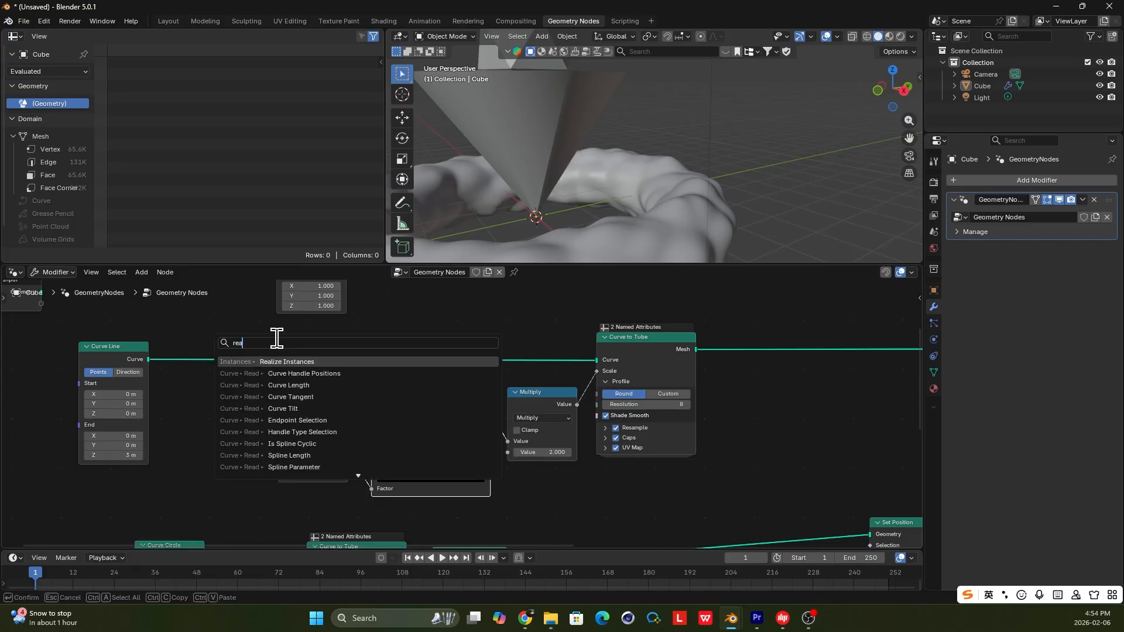
key(BackSpace)
text(sa)
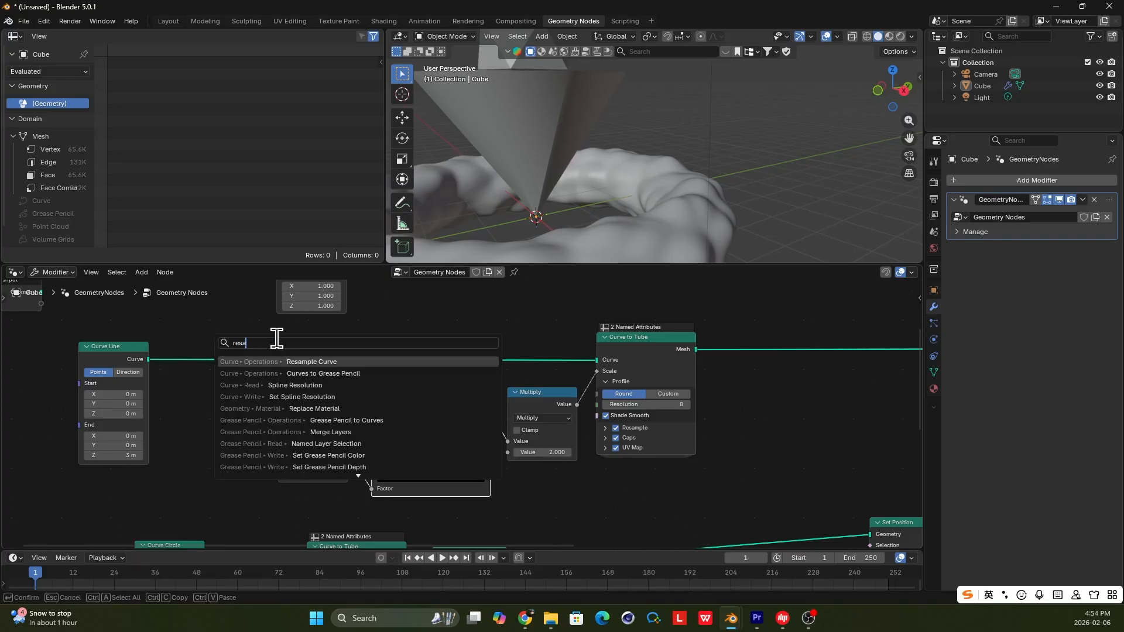
click(273, 362)
click(218, 370)
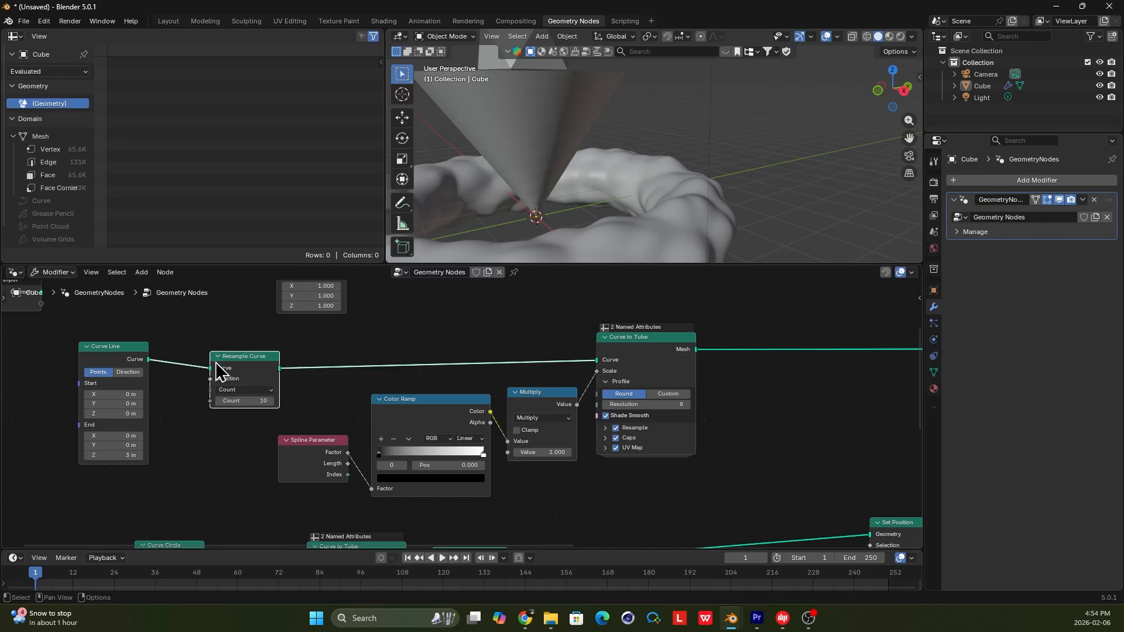
- Preview the Resample Curve output in a Viewer, examine its control points, and delete the Viewer
ctrl+shift+click(247, 362)
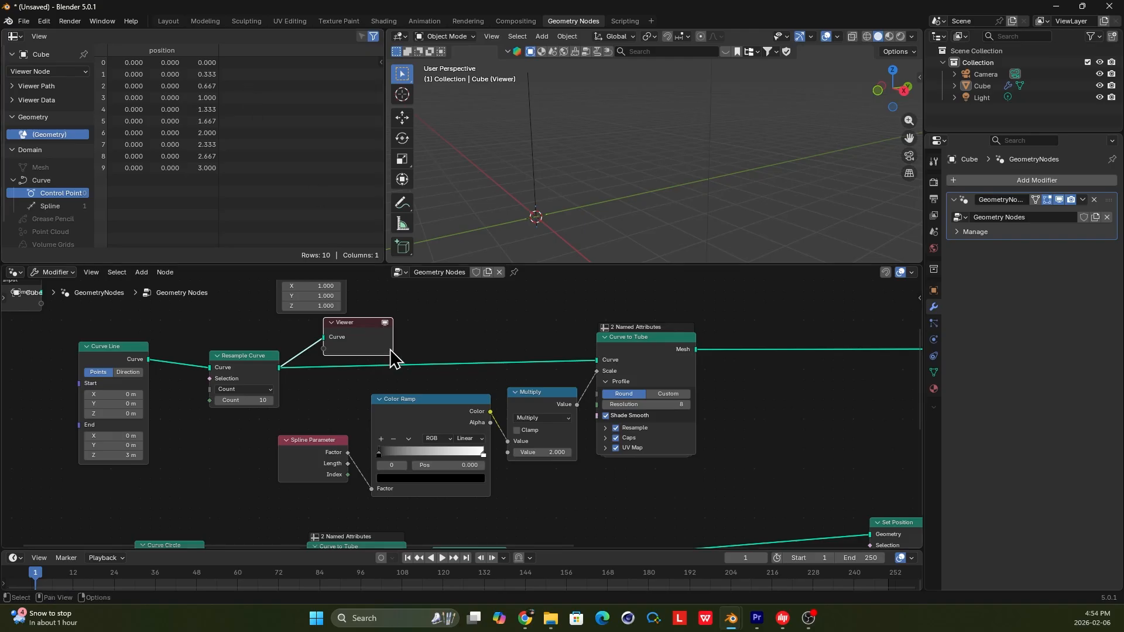
key(Delete)
drag(381, 456, 290, 451)
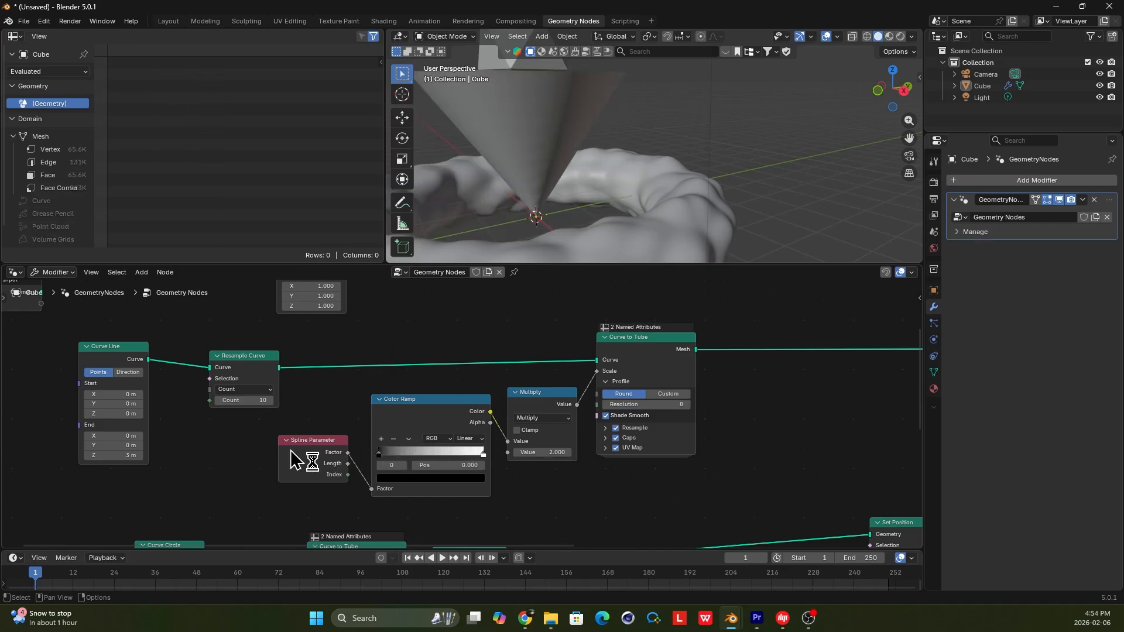
- Reverse the stem's Color Ramp so it runs from a white stop at 0 to a black stop at the far end
scroll(457, 404, up, 1)
middle_drag(567, 186, 591, 200)
scroll(566, 182, down, 4)
scroll(458, 417, up, 1)
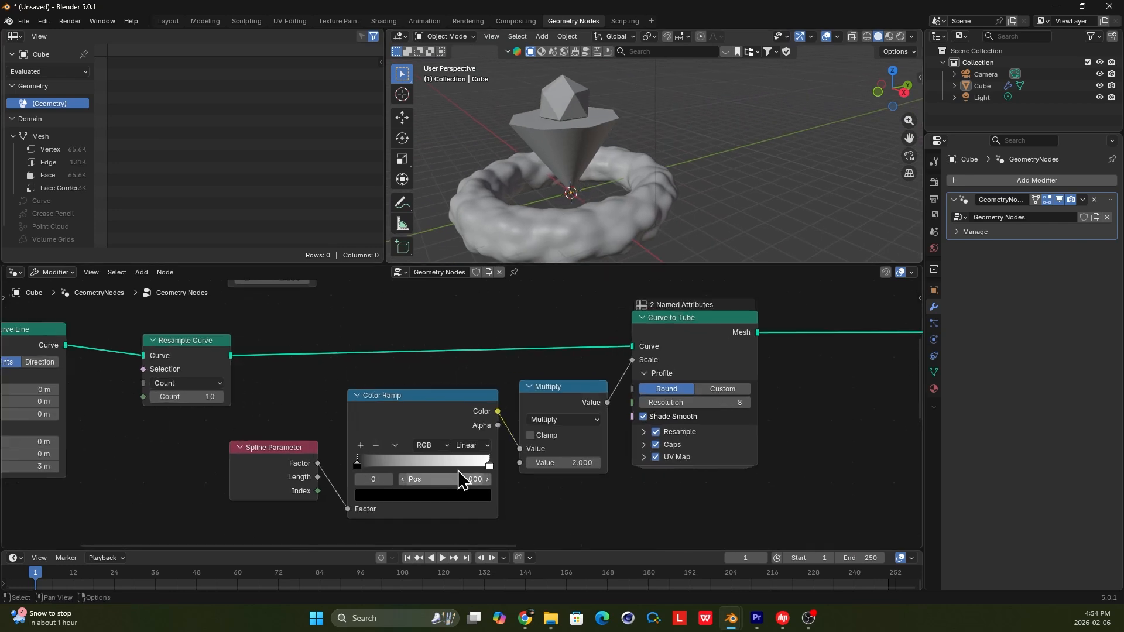
mouse_move(490, 465)
mouse_down()
mouse_move(408, 467)
mouse_move(494, 469)
mouse_up()
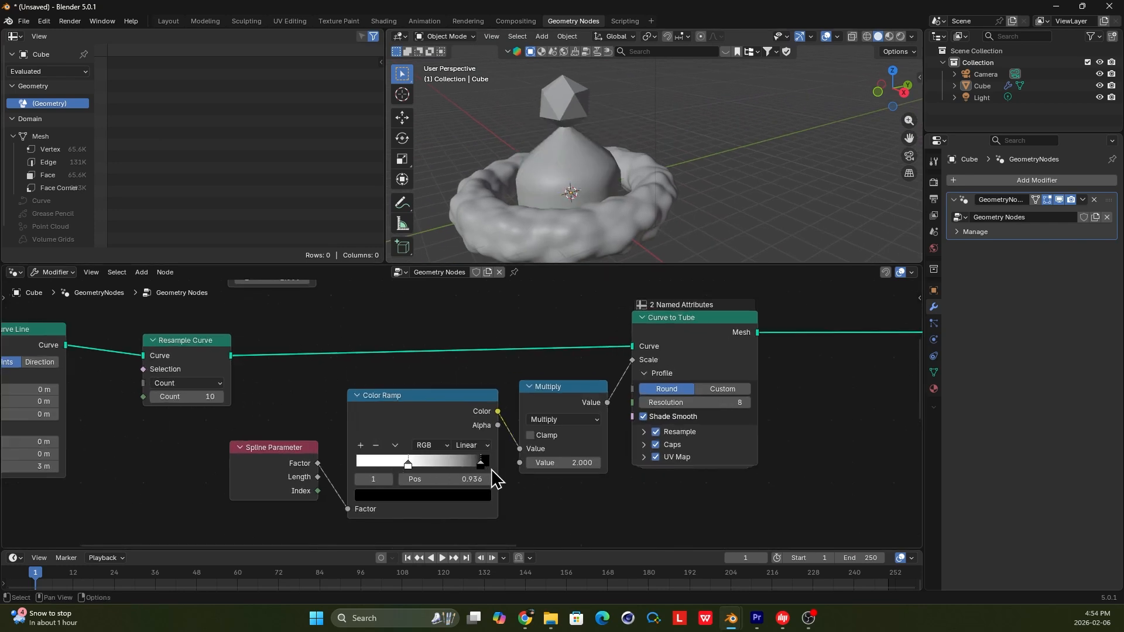
drag(409, 466, 357, 468)
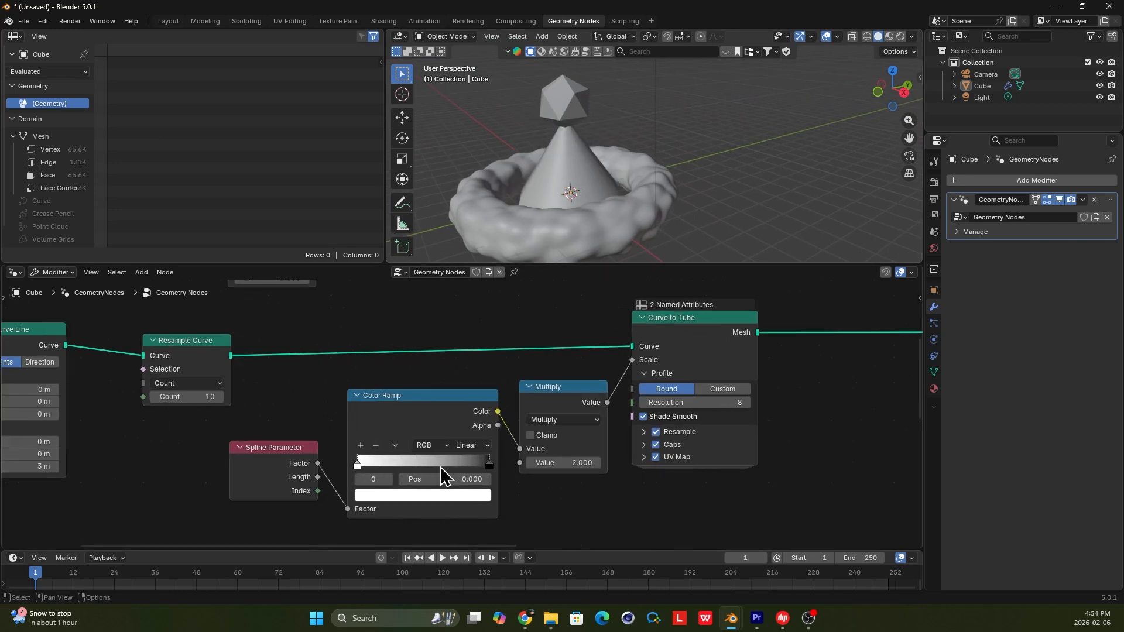
- Add a middle stop to the Color Ramp, darken it to a Value of 0.403, and move it to position 0.345
ctrl+click(417, 462)
scroll(422, 451, up, 2)
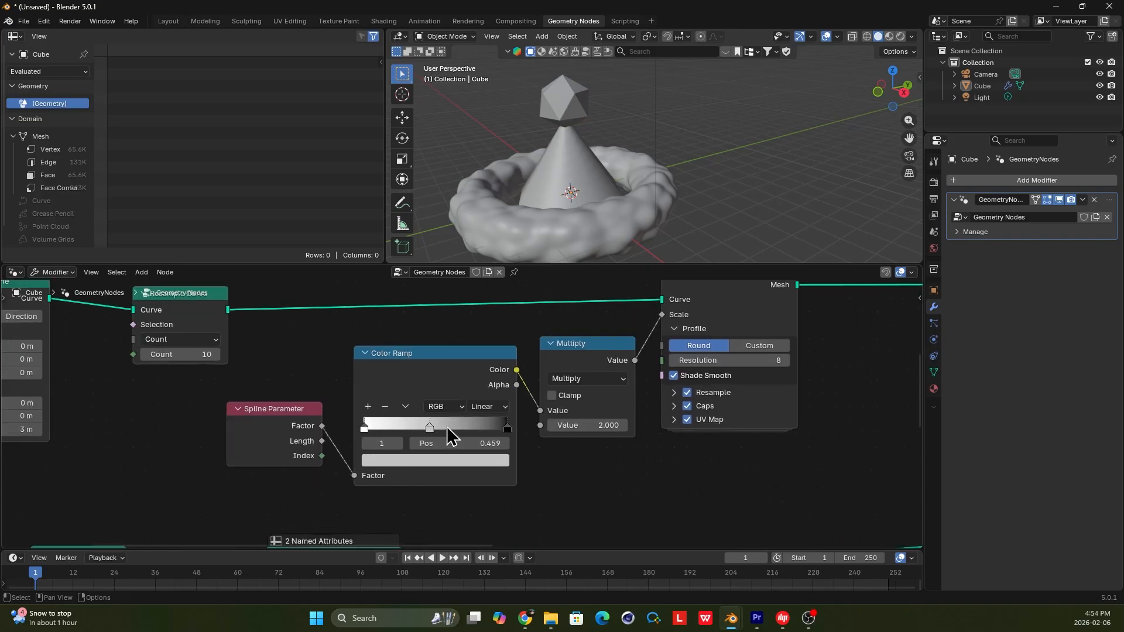
click(436, 465)
drag(487, 263, 487, 278)
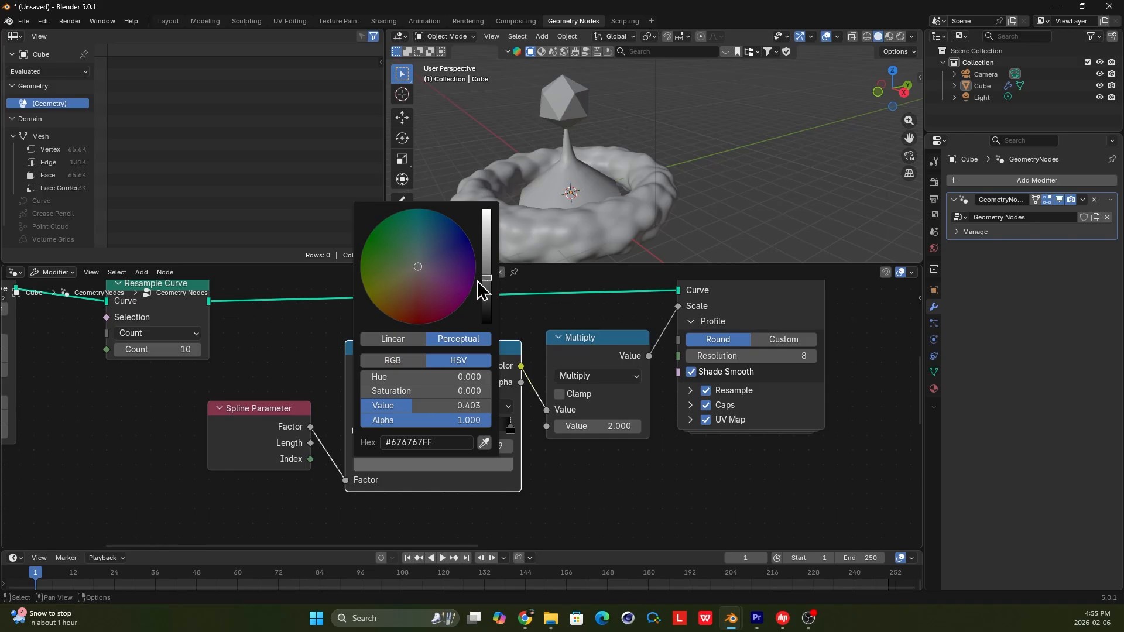
scroll(421, 455, up, 2)
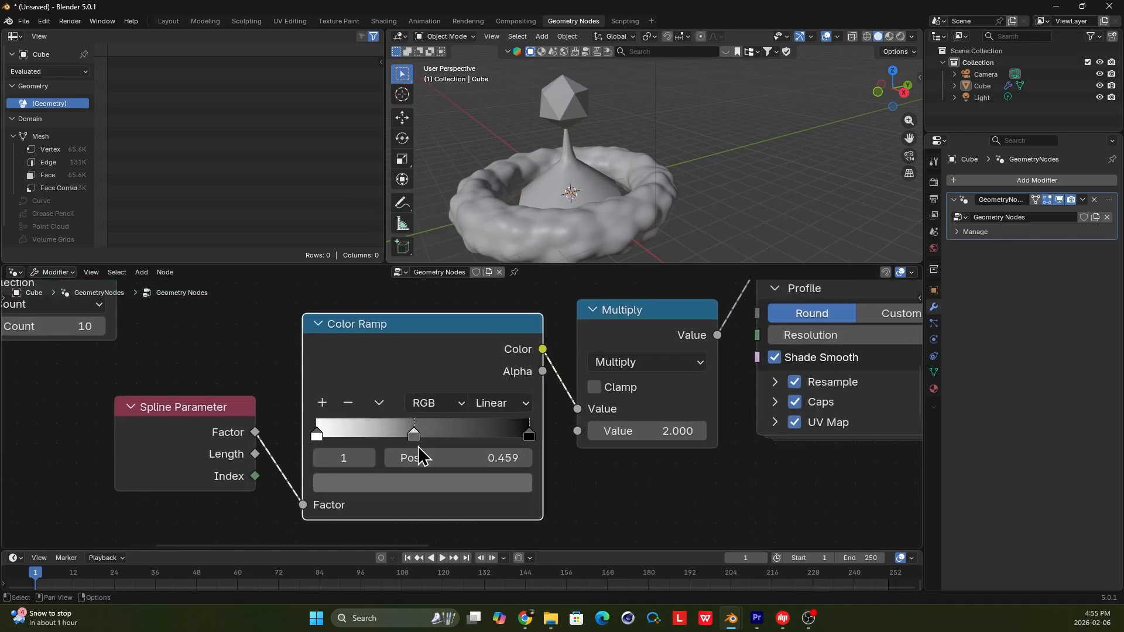
mouse_move(412, 437)
mouse_down()
mouse_move(377, 438)
mouse_move(431, 438)
mouse_move(381, 438)
mouse_move(400, 446)
mouse_move(393, 437)
mouse_up()
middle_drag(584, 162, 564, 206)
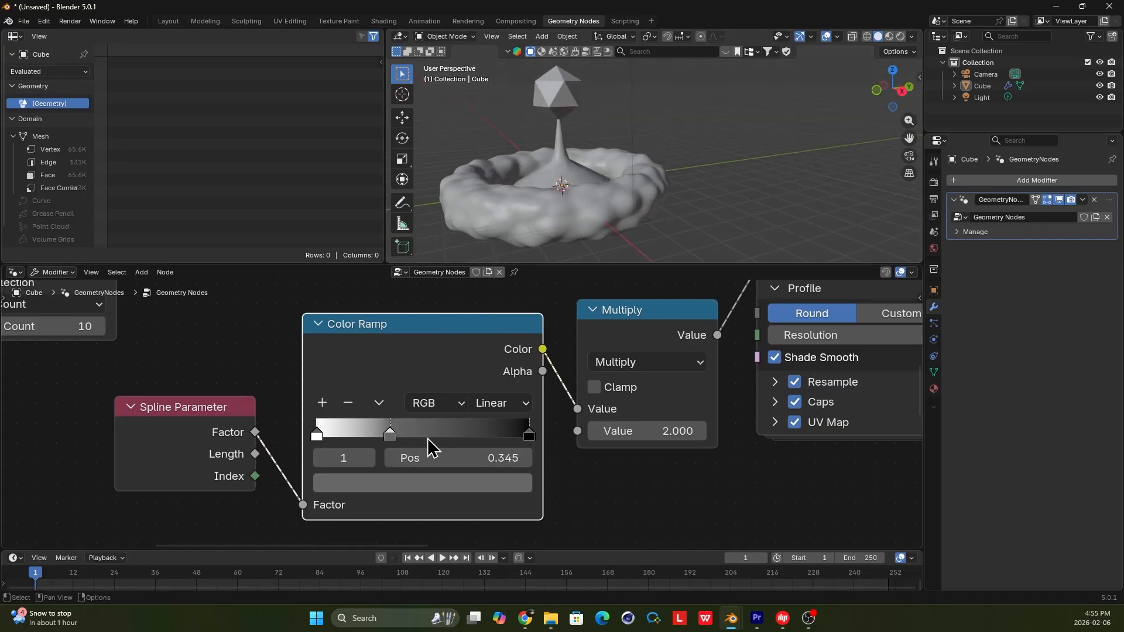
- Lighten the Color Ramp's middle stop to a Value of about 0.64 and change its black end stop to gray
click(416, 484)
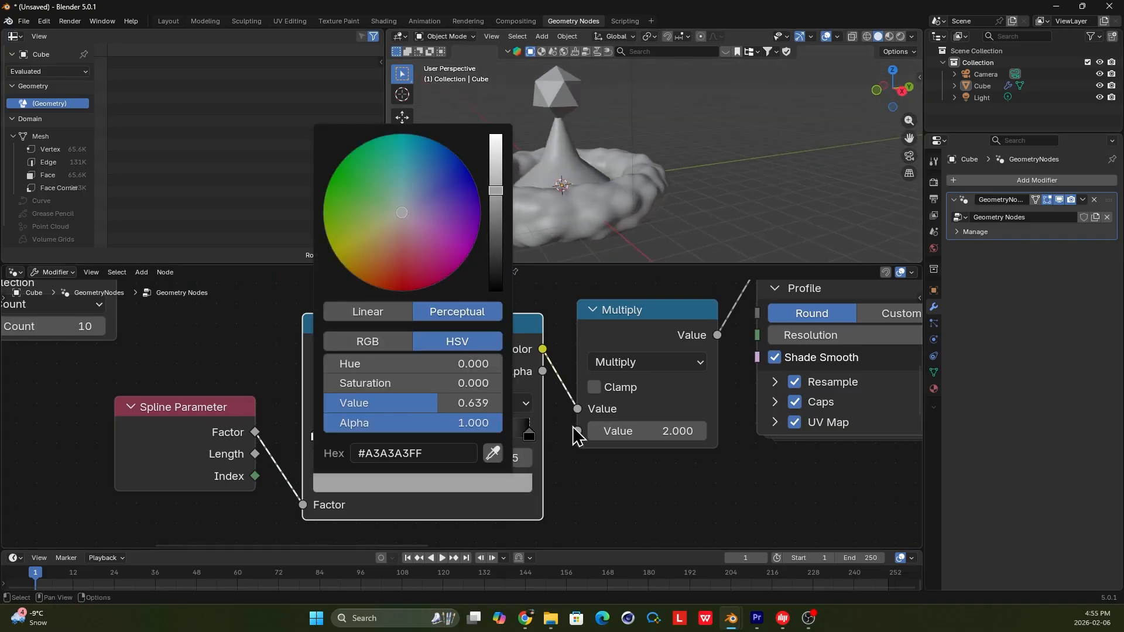
click(529, 435)
click(523, 498)
drag(499, 264, 496, 206)
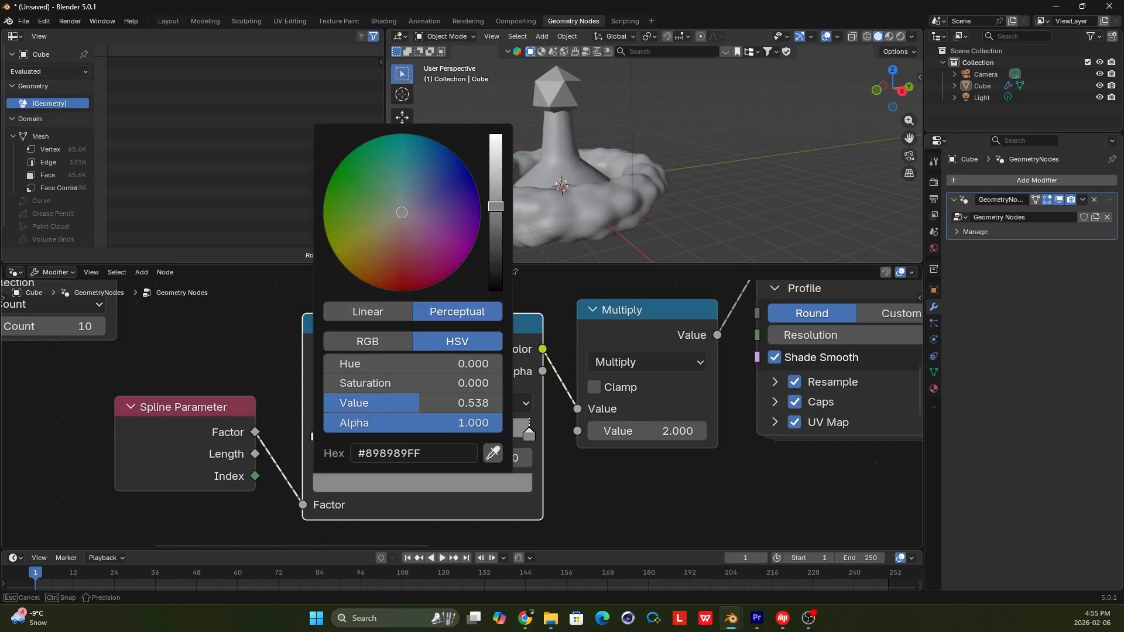
mouse_move(574, 192)
middle_down()
mouse_move(607, 191)
mouse_move(590, 203)
middle_up()
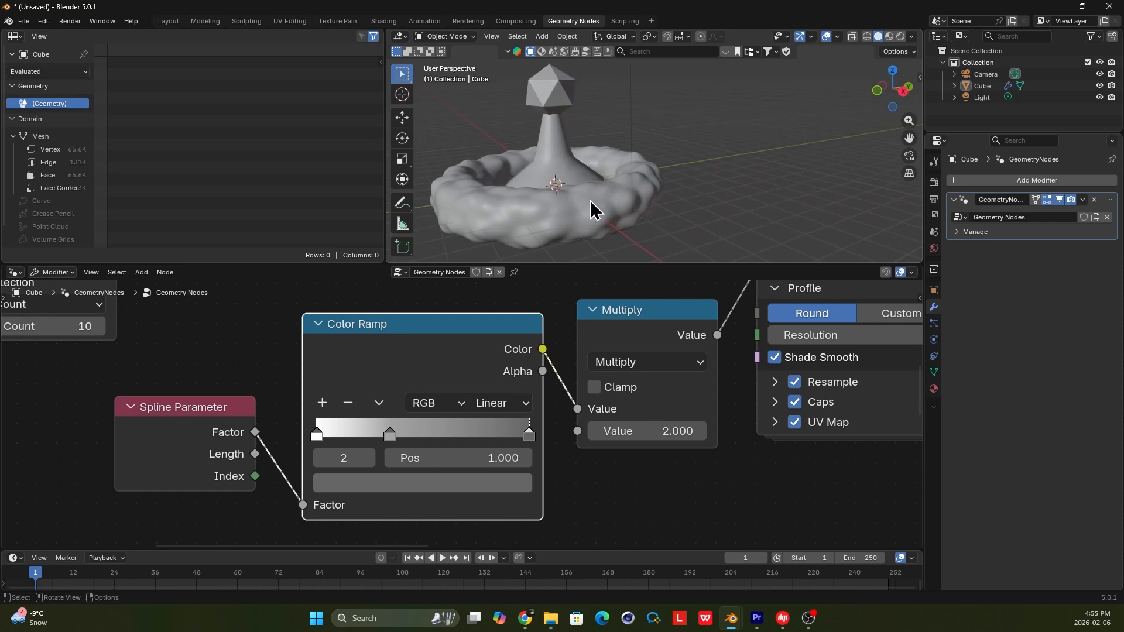
- Set the stem's Multiply value to 2.3
drag(650, 436, 680, 437)
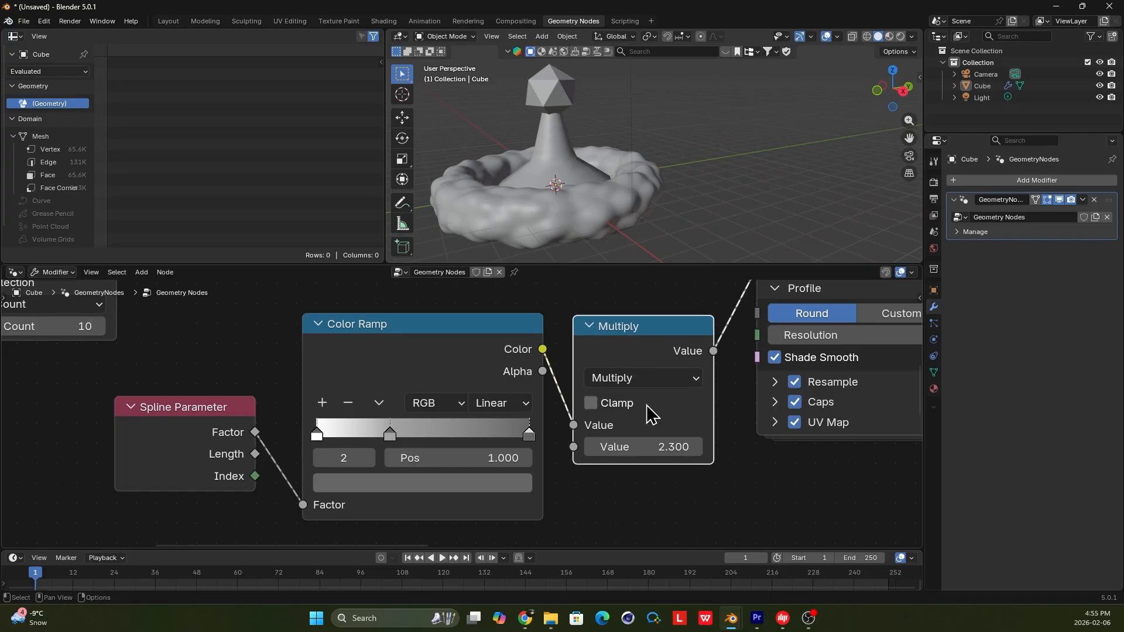
scroll(649, 413, down, 3)
scroll(647, 403, down, 1)
middle_drag(662, 387, 503, 395)
scroll(505, 391, up, 3)
middle_drag(612, 217, 583, 234)
scroll(556, 355, down, 3)
scroll(557, 363, down, 1)
key(shift+a)
text(s)
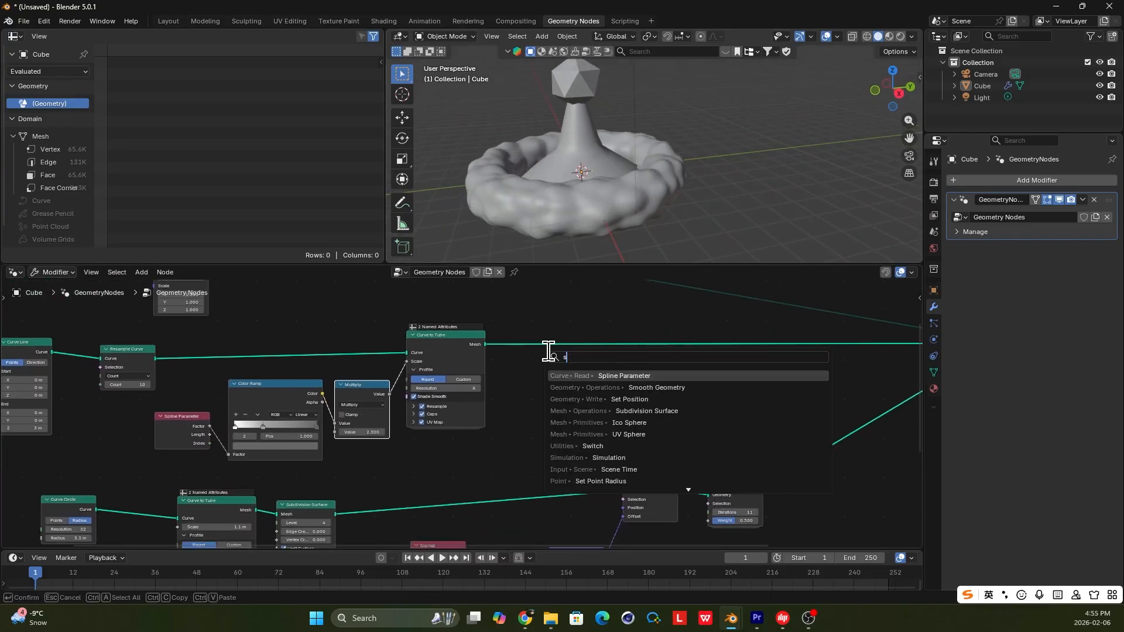
text(ubd)
click(681, 373)
click(544, 331)
scroll(568, 345, up, 3)
key(ctrl+z)
key(shift+a)
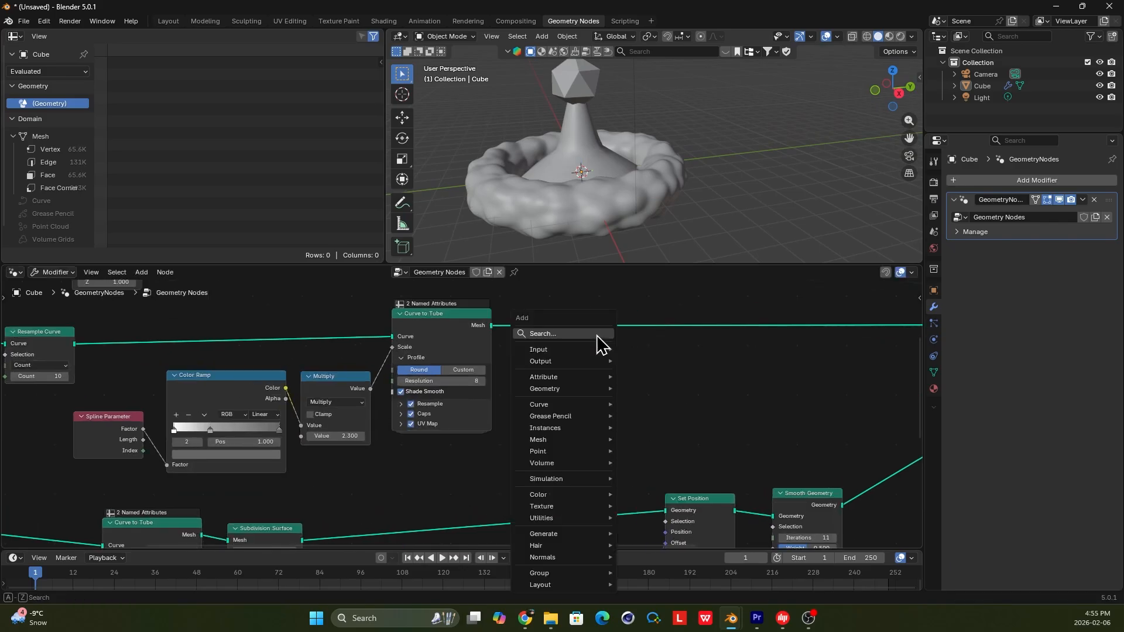
text(su)
key(Escape)
- Duplicate the ring's Subdivision Surface node, insert the copy after the stem's Curve to Tube, and set its Level to 2
scroll(505, 405, down, 2)
middle_drag(496, 426, 479, 353)
click(283, 443)
scroll(284, 443, down, 3)
key(shift+d)
click(564, 321)
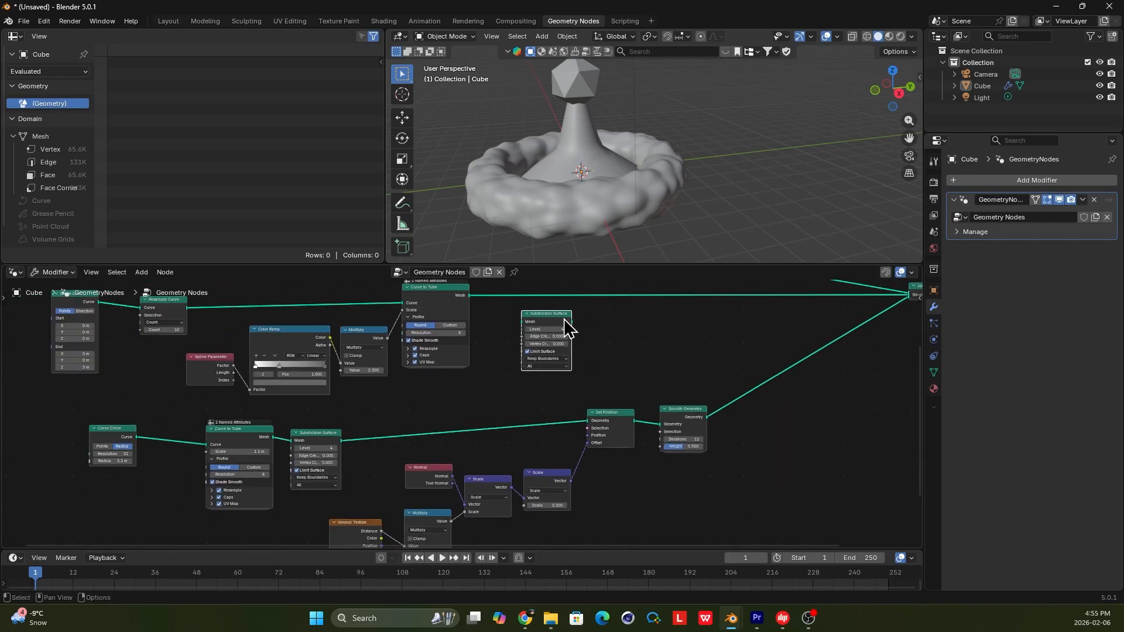
middle_drag(563, 322, 542, 412)
scroll(543, 412, up, 5)
drag(544, 414, 520, 369)
scroll(530, 372, down, 1)
middle_drag(547, 372, 501, 366)
middle_drag(626, 169, 609, 231)
- Rearrange the ring branch's Set Position and Smooth Geometry nodes to line up beside its Scale node
middle_drag(639, 484, 598, 363)
drag(684, 513, 522, 394)
drag(522, 394, 533, 452)
drag(705, 502, 552, 489)
click(547, 489)
- Add a Set Position node between the stem's Subdivision Surface and Join Geometry
scroll(469, 492, down, 1)
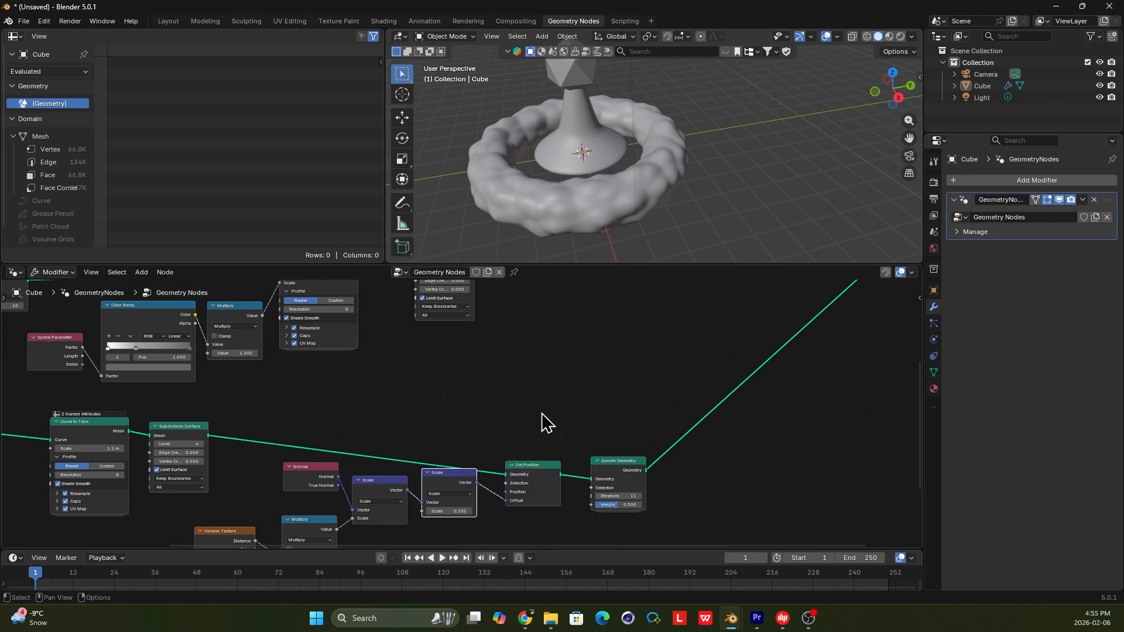
middle_drag(542, 464, 527, 498)
key(shift+d)
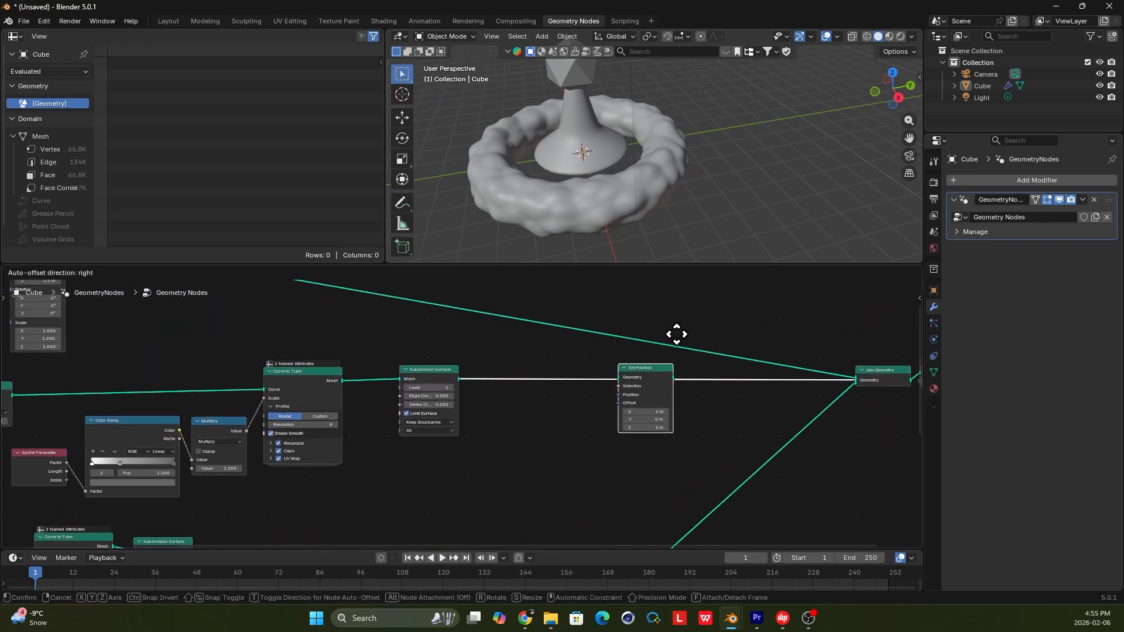
click(682, 336)
scroll(650, 404, up, 5)
middle_drag(654, 420, 572, 381)
- Add a Noise Texture below the stem's Subdivision Surface node and disable its Normalize option
key(shift+a)
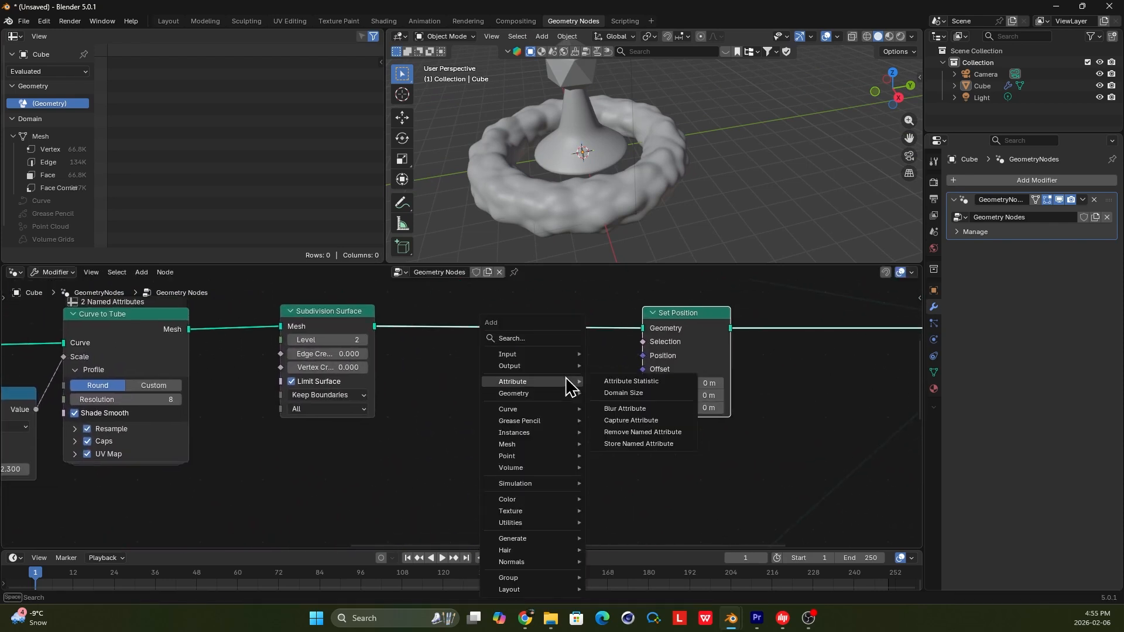
text(noi)
click(628, 401)
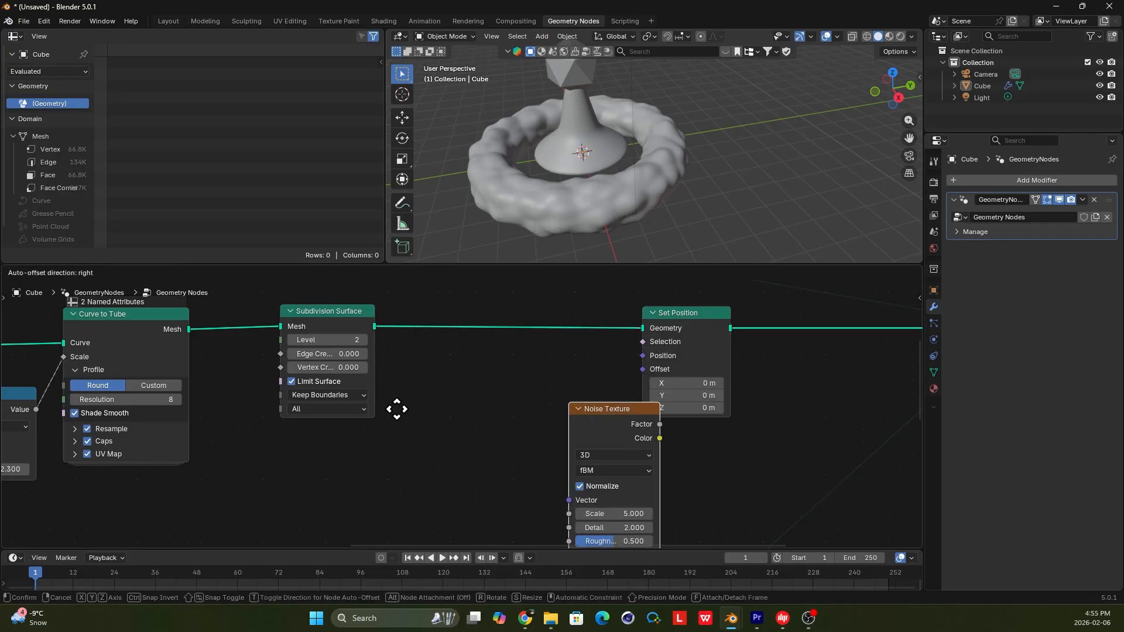
click(430, 436)
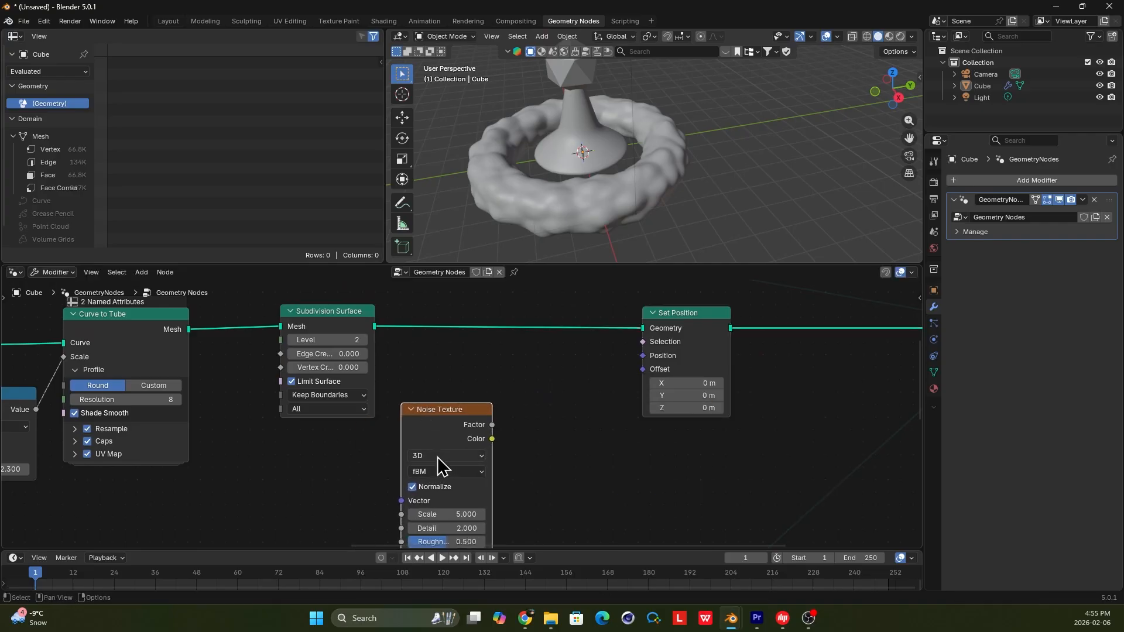
scroll(415, 497, up, 1)
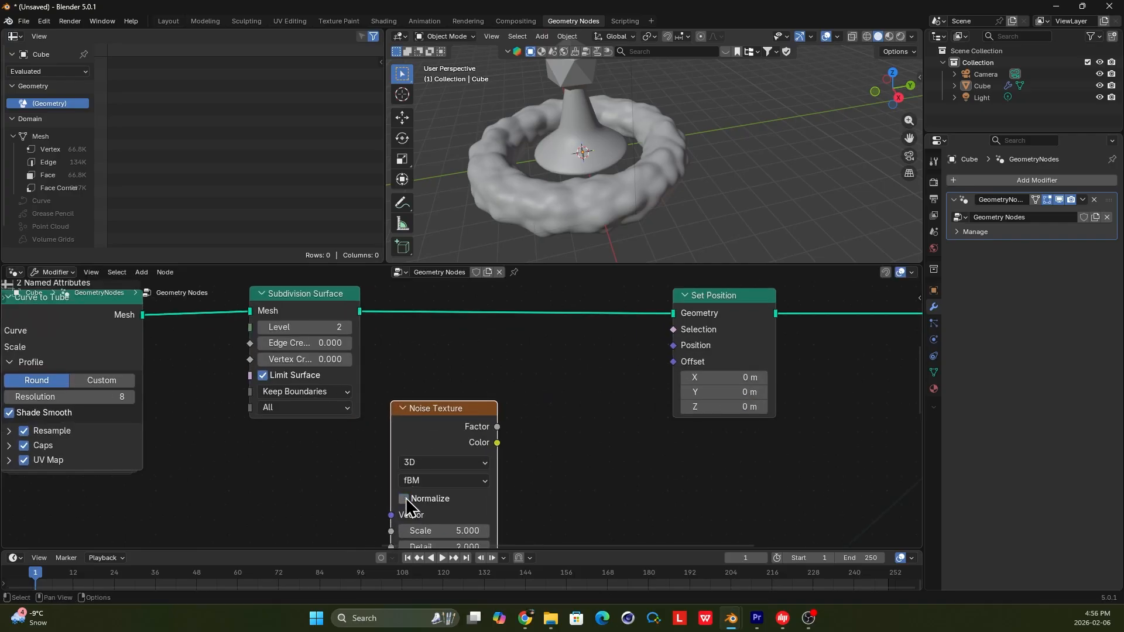
- Connect the Noise Texture's Color through a Scale vector math node to the Offset of the stem's Set Position
drag(465, 418, 504, 440)
text(mat)
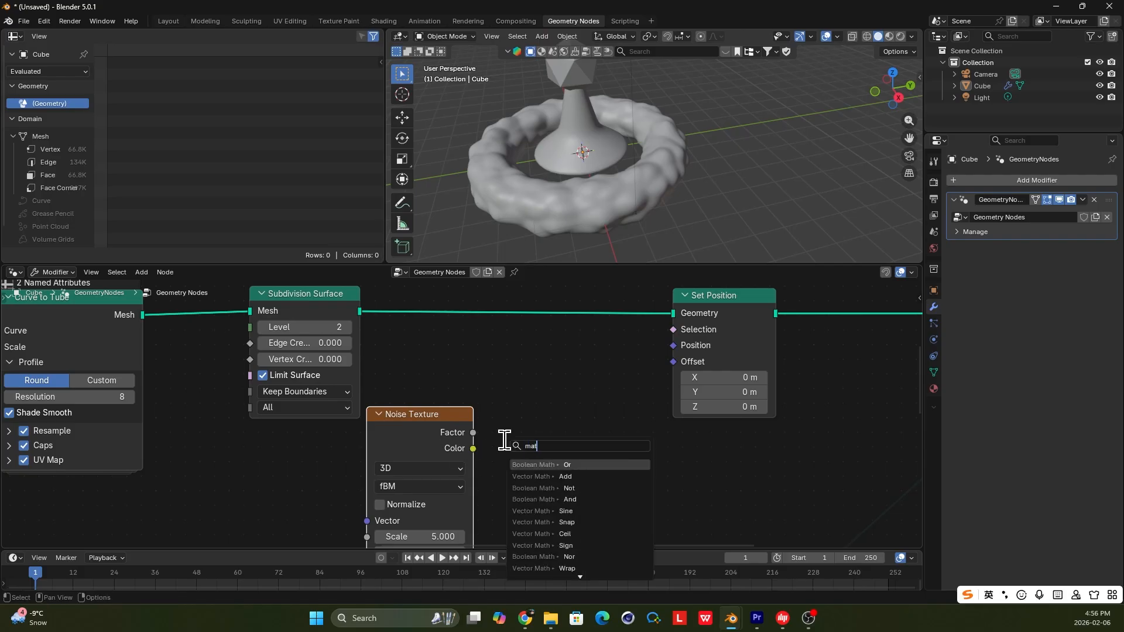
text(h v)
click(574, 464)
click(564, 415)
click(547, 425)
click(551, 389)
drag(551, 388, 547, 404)
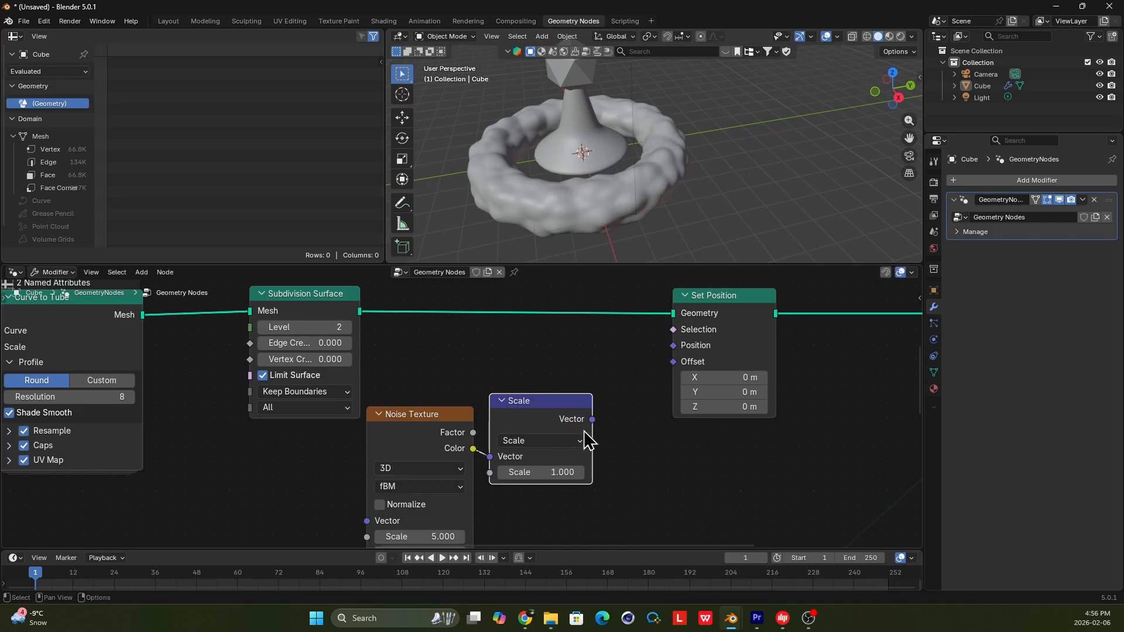
drag(668, 368, 673, 362)
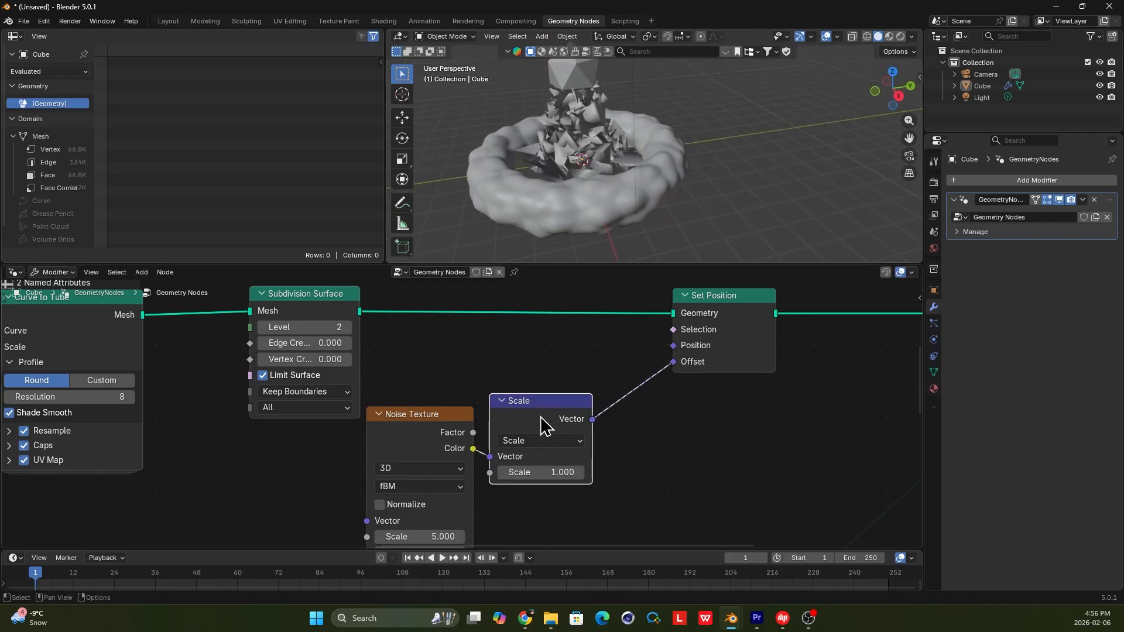
- Space out the Noise Texture and Scale nodes and set the vector Scale factor to 0.1
drag(541, 417, 562, 422)
drag(465, 412, 470, 394)
middle_drag(578, 392, 580, 337)
drag(563, 425, 586, 433)
key(Return)
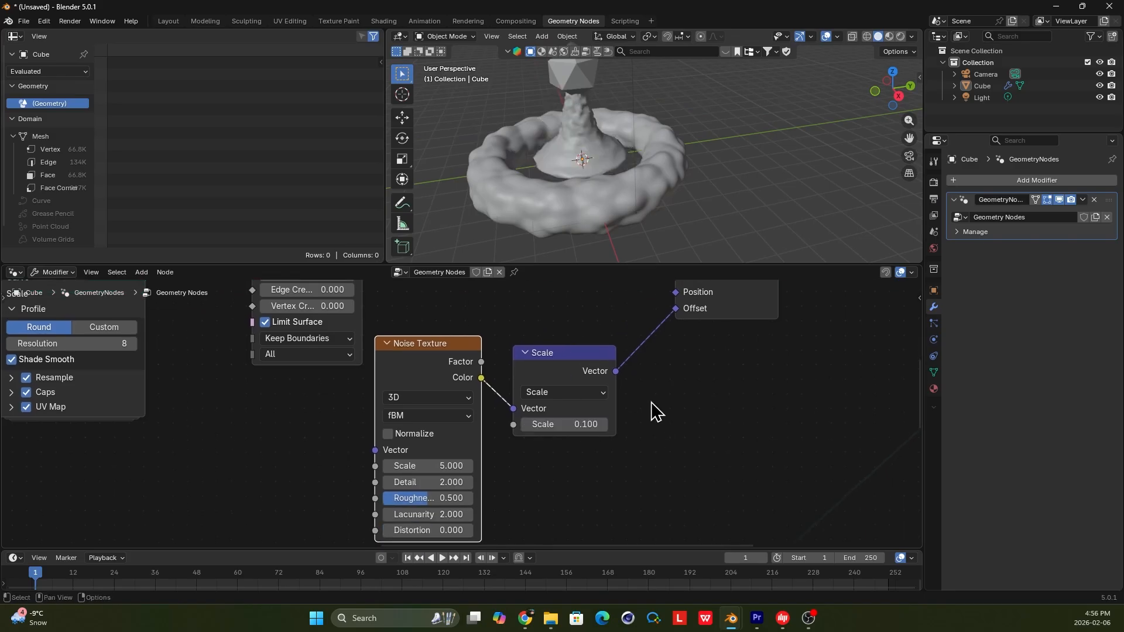
- Set the Noise Texture's Scale to 1.4 for broader bumps on the stem
middle_drag(588, 183, 575, 169)
scroll(451, 418, up, 2)
middle_drag(475, 461, 476, 430)
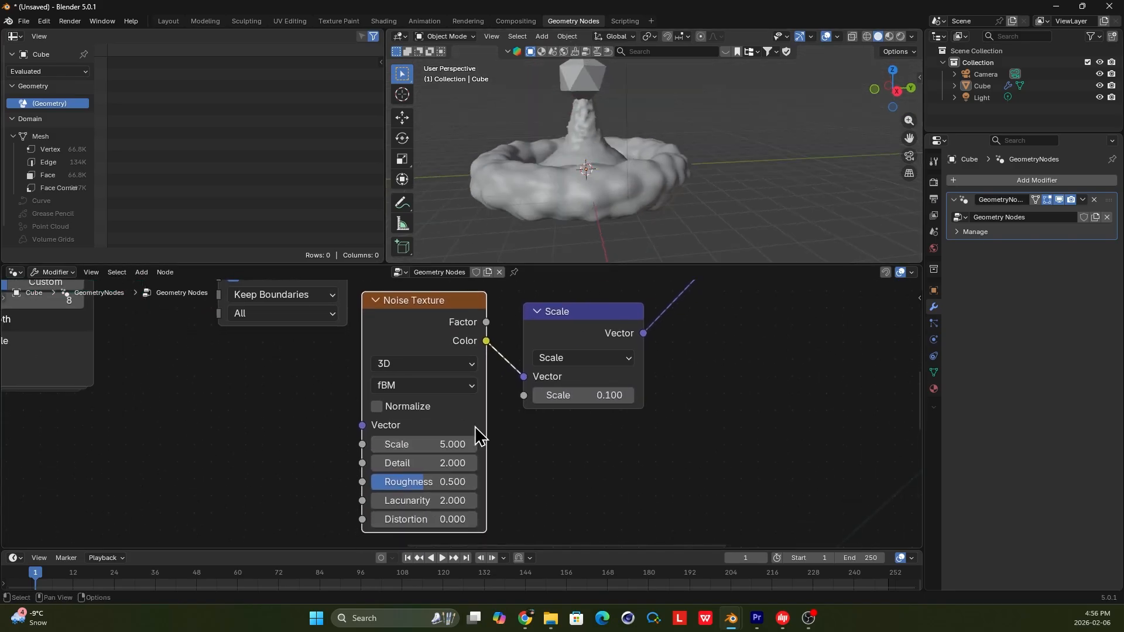
scroll(602, 170, up, 3)
shift+middle_drag(587, 164, 612, 159)
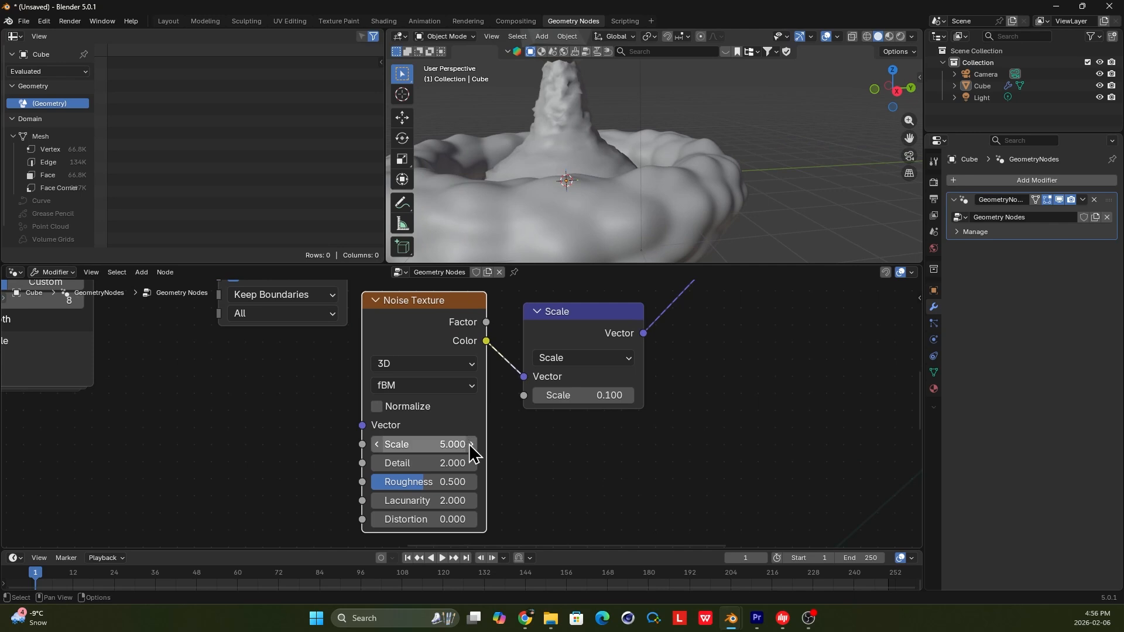
drag(440, 444, 353, 445)
- Set the vector Scale factor to 0.2 and move the stem's Set Position node closer to the Scale node
click(586, 395)
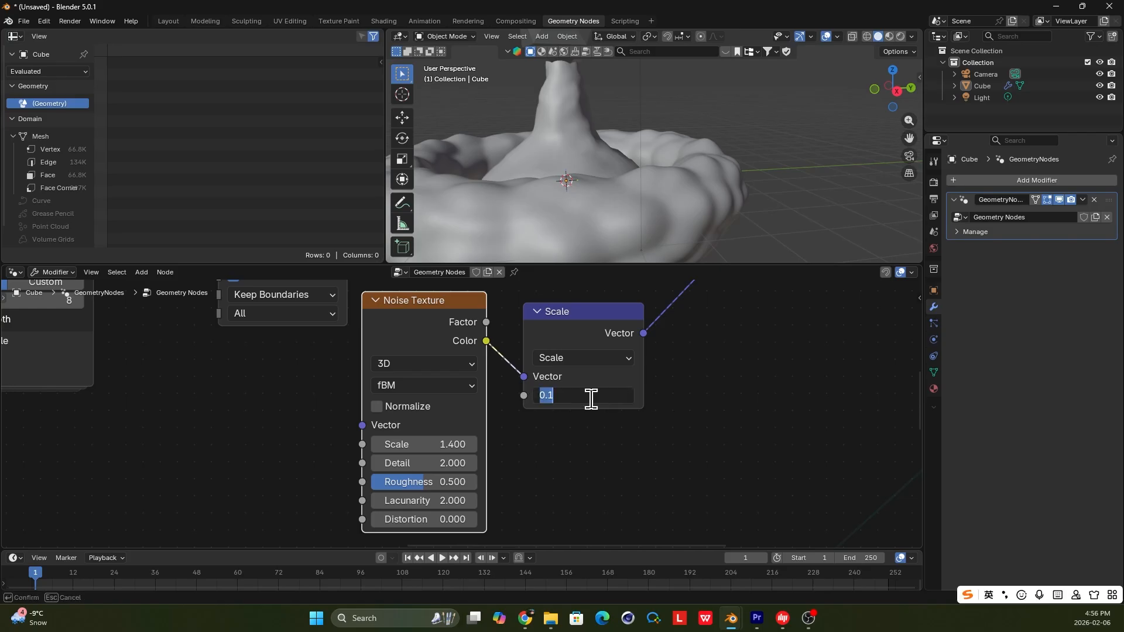
key(Return)
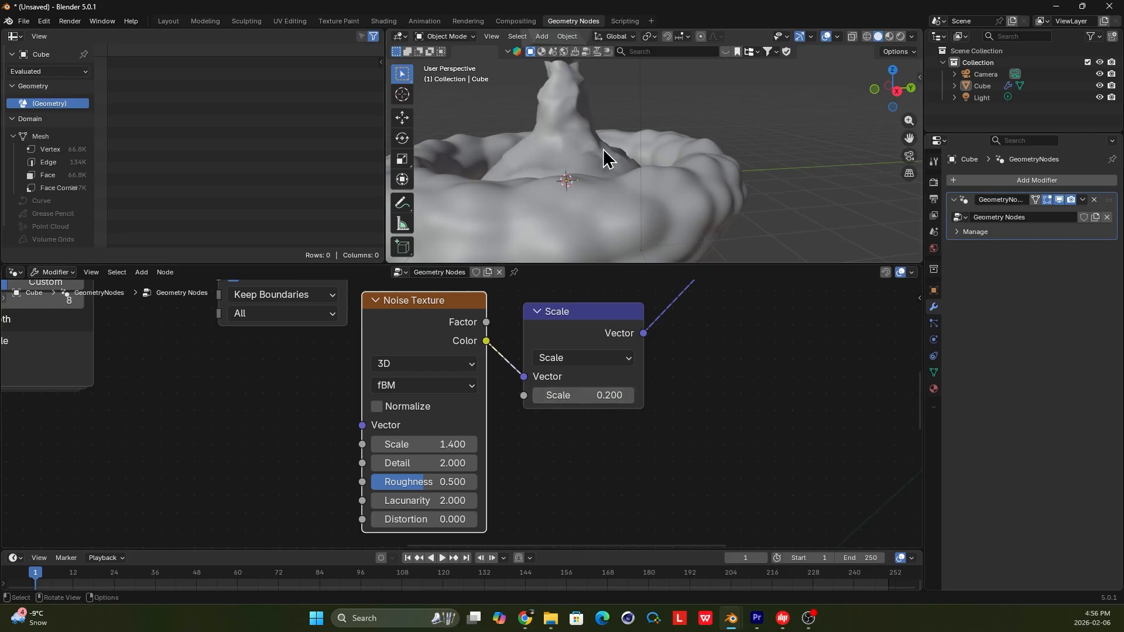
scroll(623, 431, down, 5)
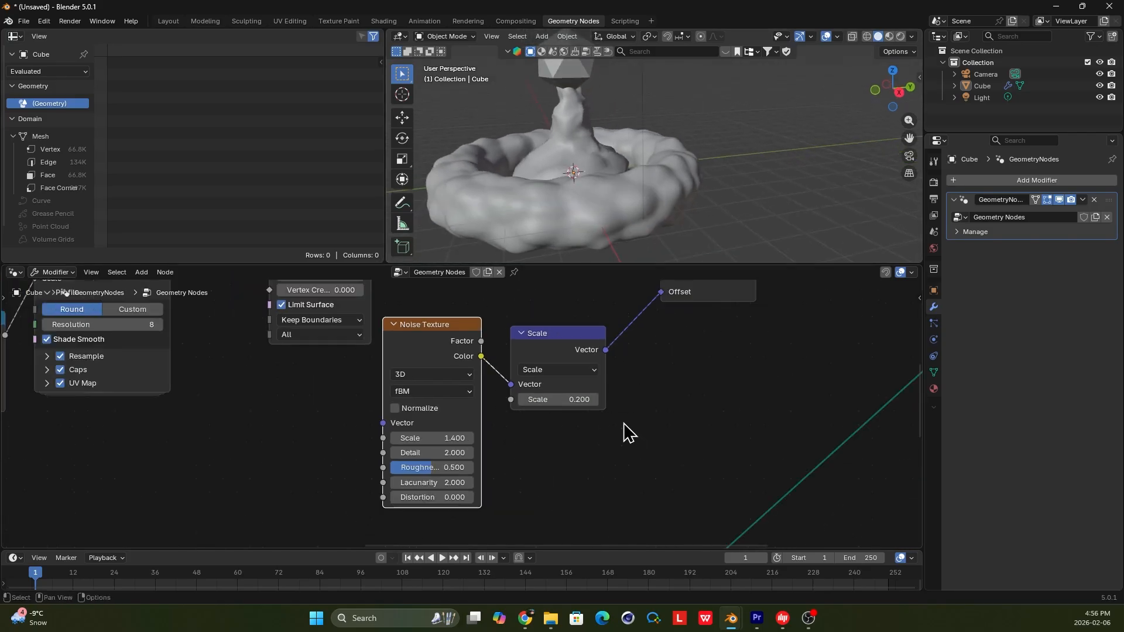
drag(586, 344, 563, 346)
click(562, 344)
- Set the stem's Noise Texture Scale to 1
scroll(480, 422, up, 3)
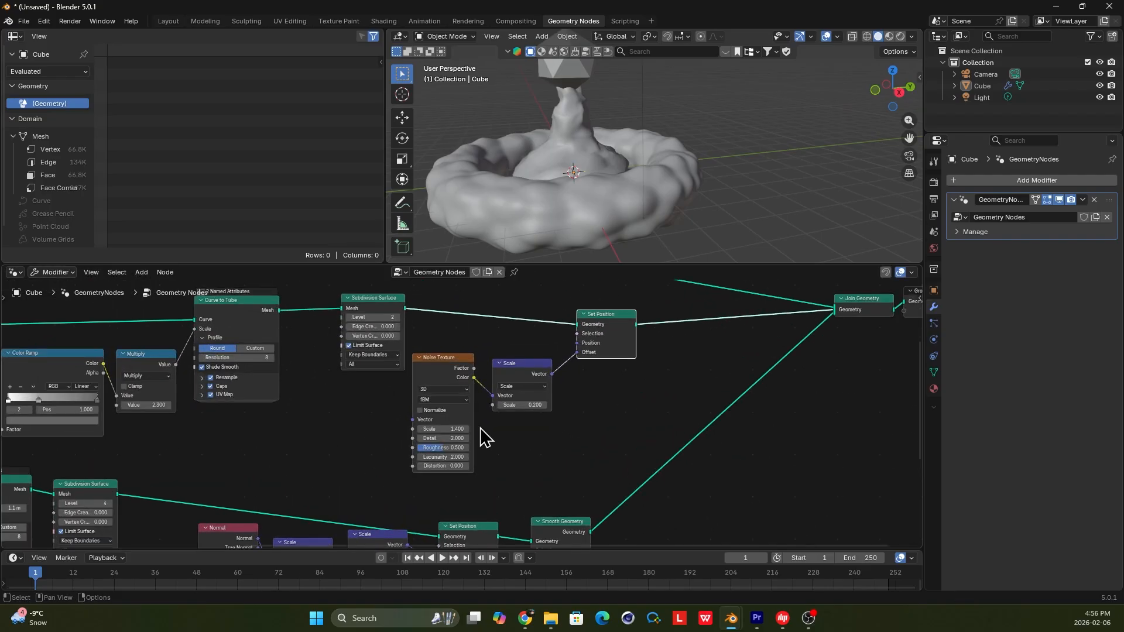
mouse_move(625, 187)
middle_down()
mouse_move(596, 170)
mouse_move(619, 178)
middle_up()
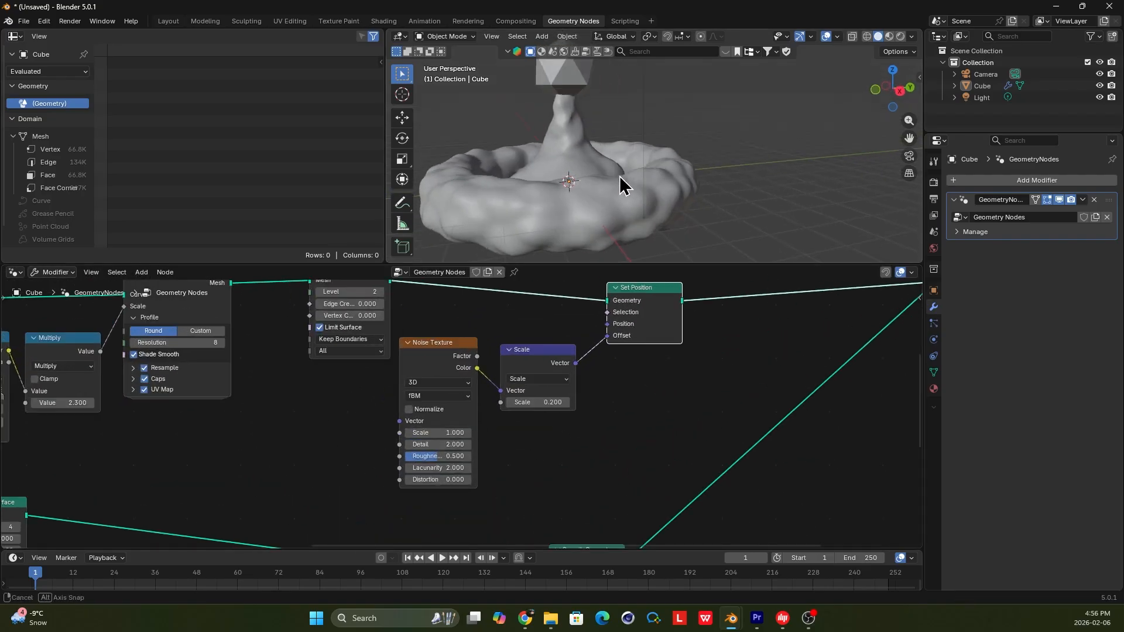
scroll(576, 450, down, 6)
middle_drag(572, 362, 697, 374)
scroll(607, 225, down, 2)
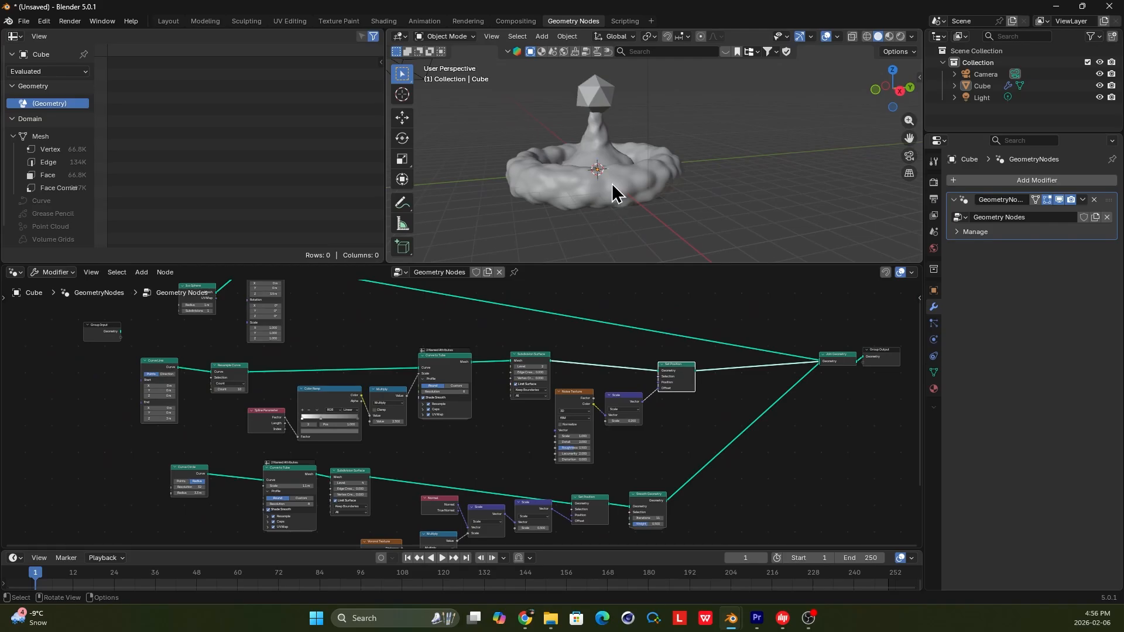
- Spread out the Curve Line, Resample Curve, Ico Sphere and Transform Geometry nodes to make room in the graph
middle_drag(355, 296, 582, 398)
scroll(549, 409, up, 4)
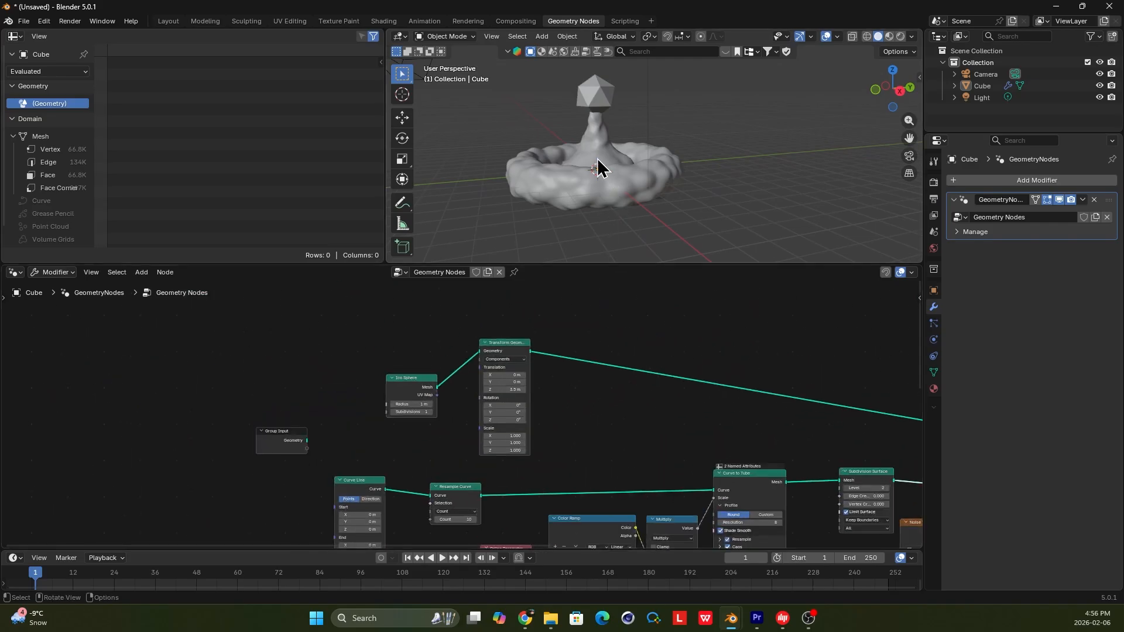
drag(350, 496, 318, 496)
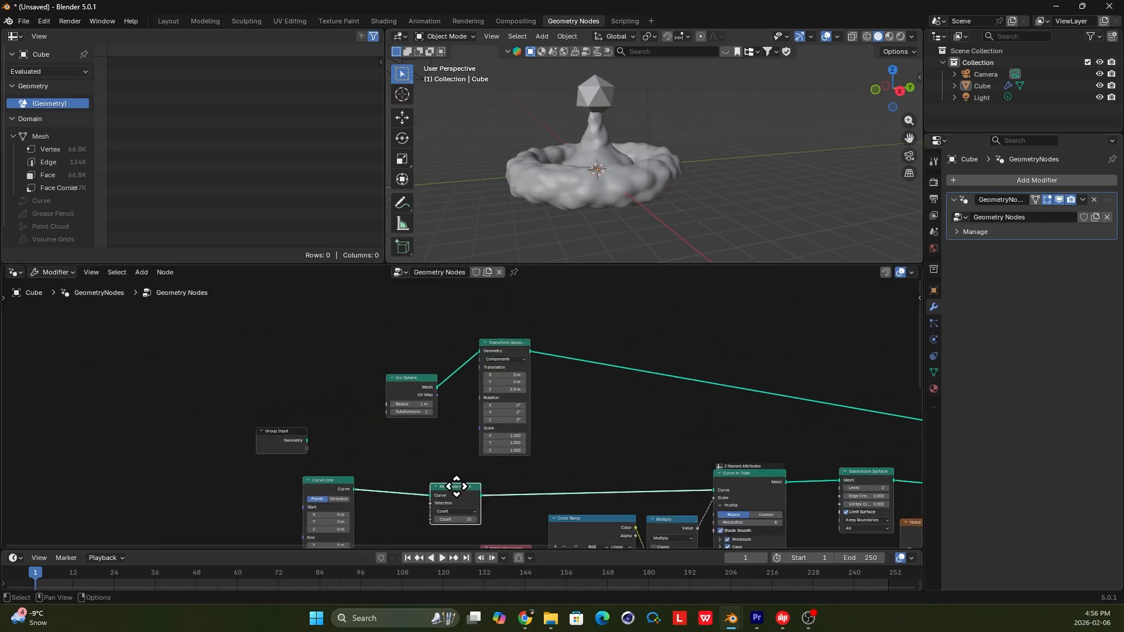
drag(464, 495, 404, 495)
drag(520, 346, 550, 340)
drag(409, 380, 445, 333)
drag(531, 342, 565, 321)
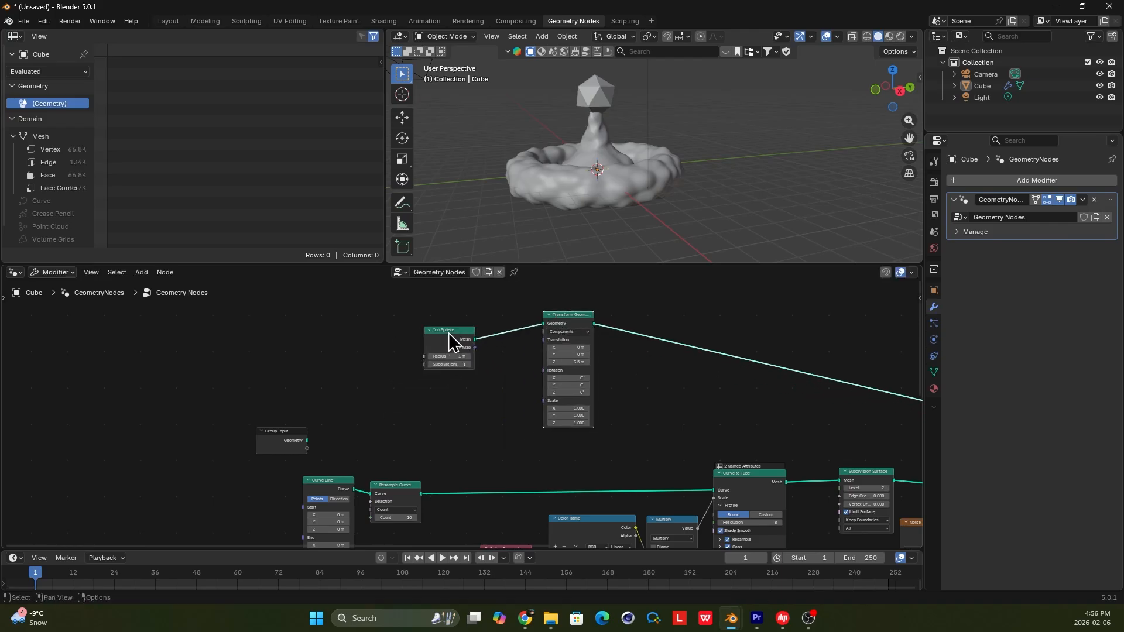
- Branch a Trim Curve node off the stem's Resample Curve, preview it, and set its Start to 1
drag(448, 333, 464, 324)
scroll(588, 121, up, 2)
scroll(582, 345, up, 1)
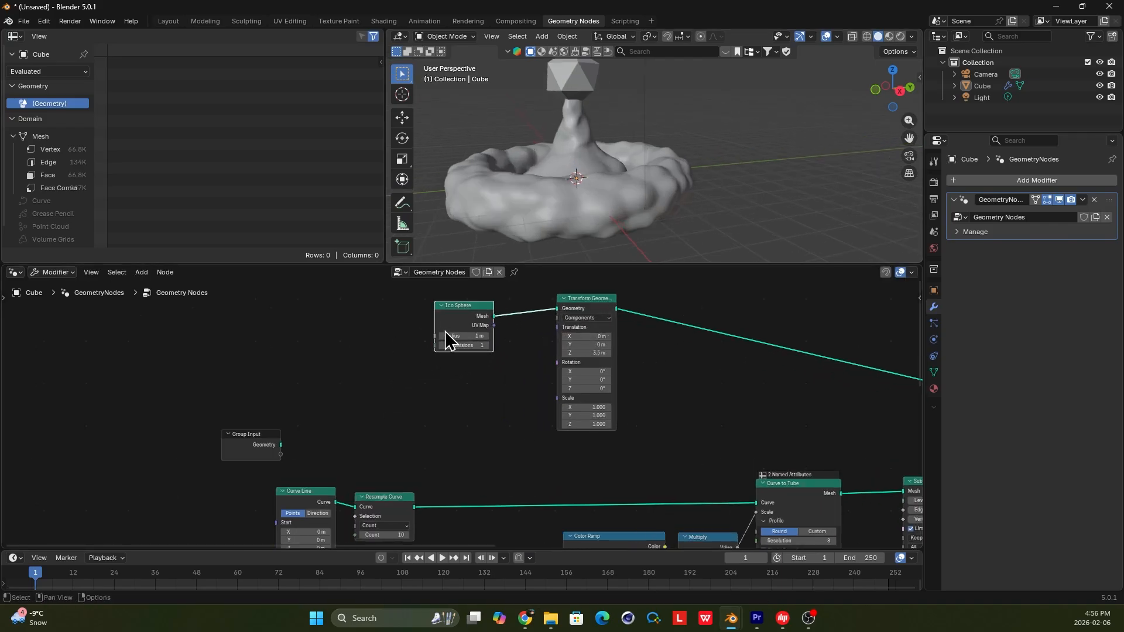
middle_drag(559, 201, 574, 200)
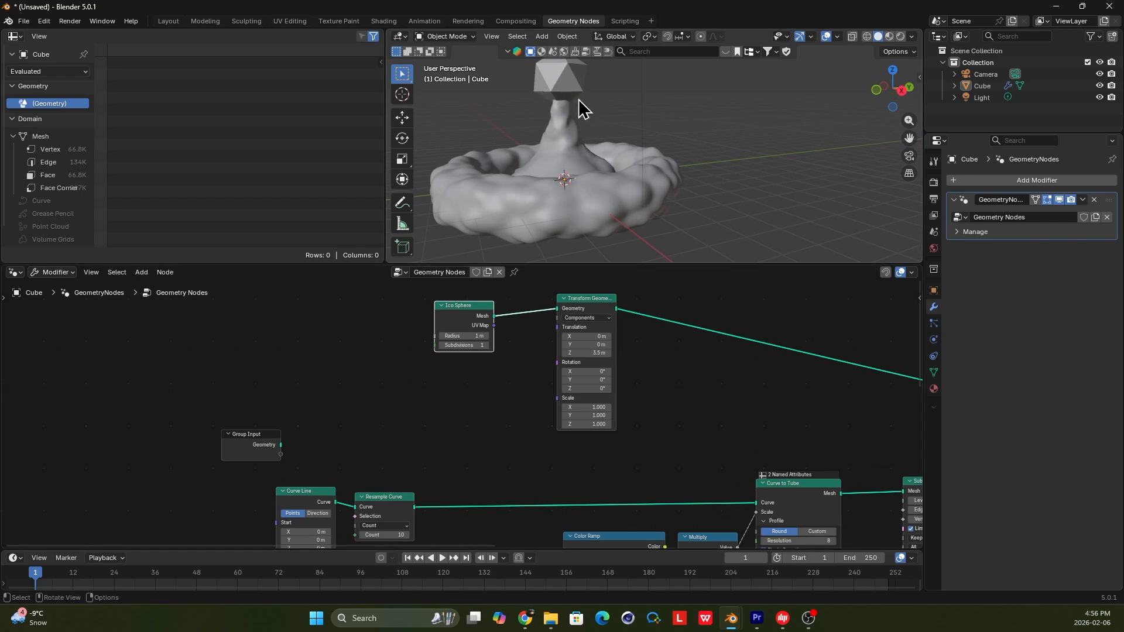
scroll(410, 457, up, 1)
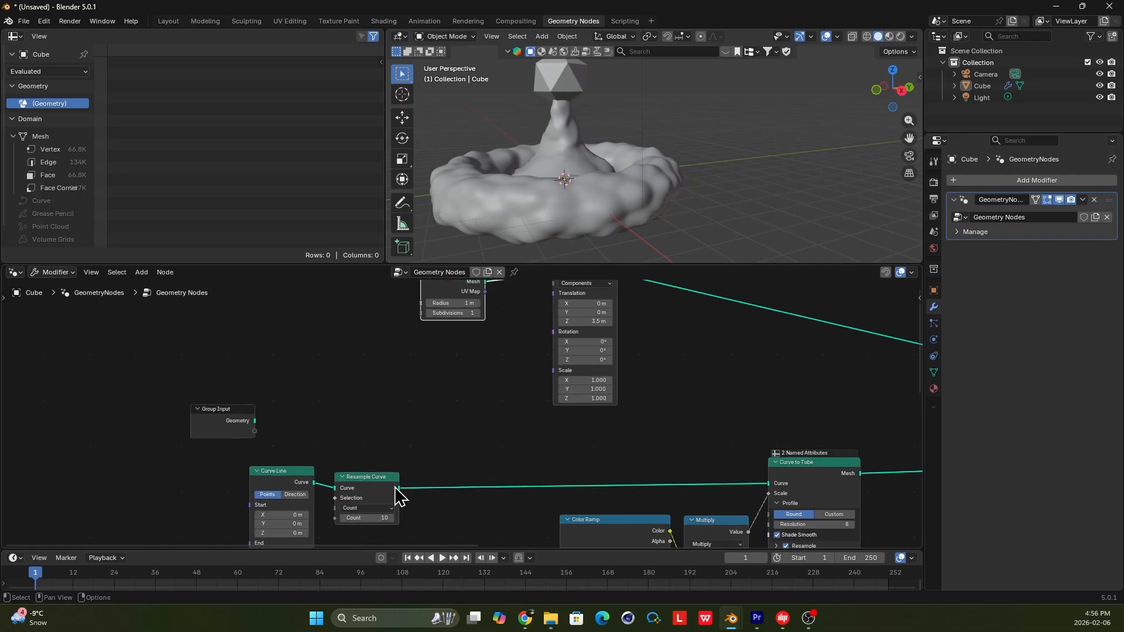
drag(426, 455, 426, 455)
text(trim)
click(461, 478)
click(391, 385)
ctrl+shift+click(396, 389)
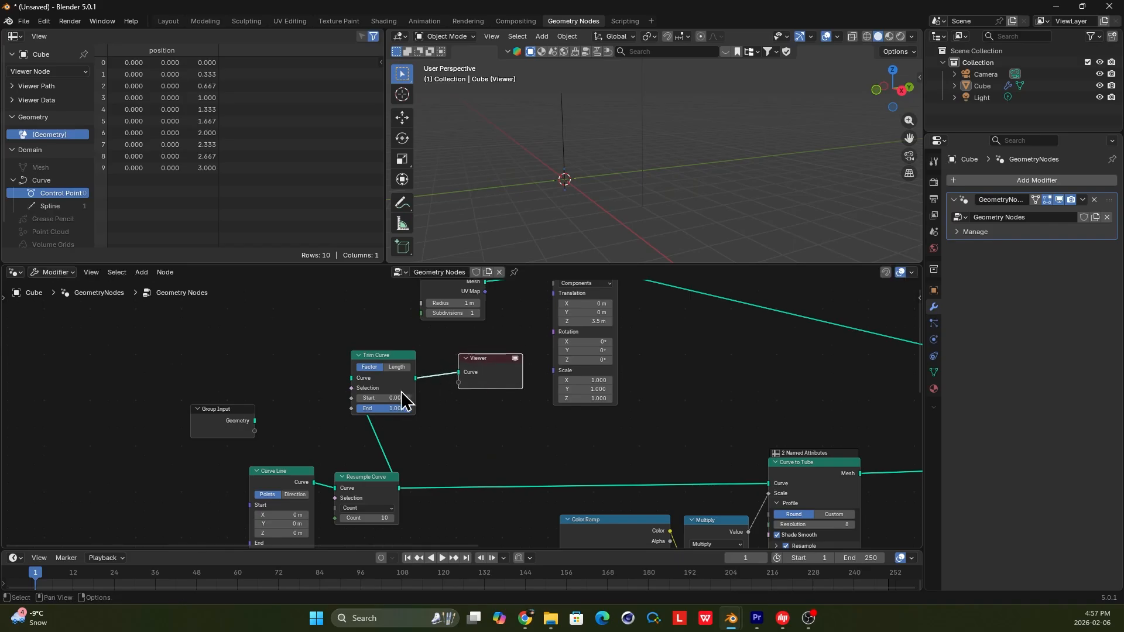
scroll(398, 378, up, 1)
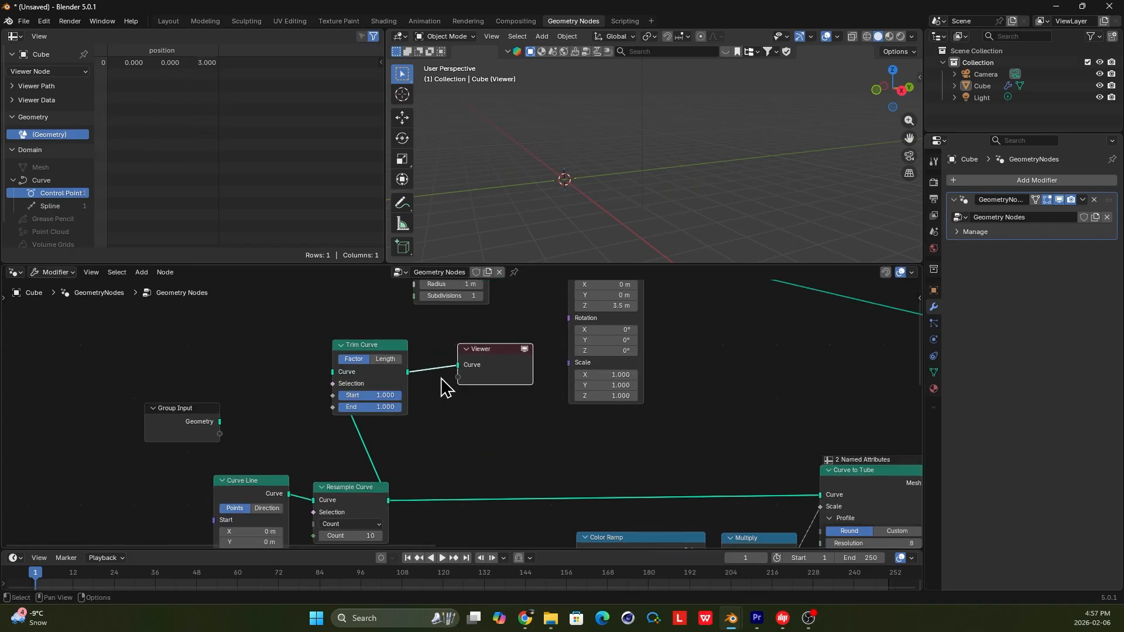
- Move the Trim Curve node near the Ico Sphere and add an Instance on Points node
drag(366, 342, 275, 287)
middle_drag(354, 320, 424, 418)
key(shift+a)
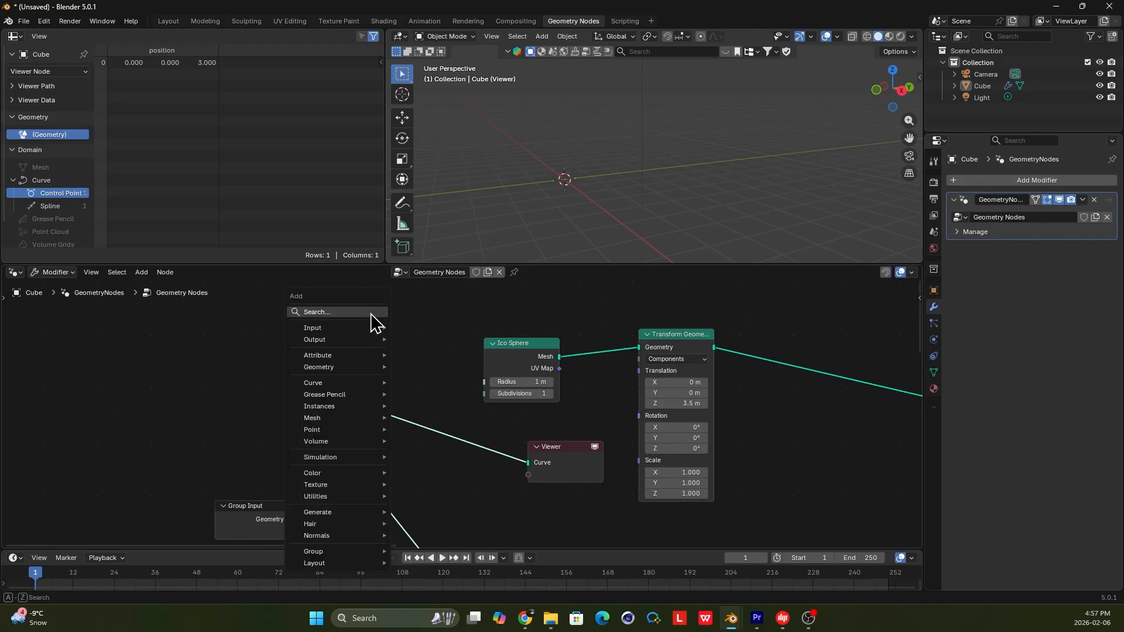
text(inst)
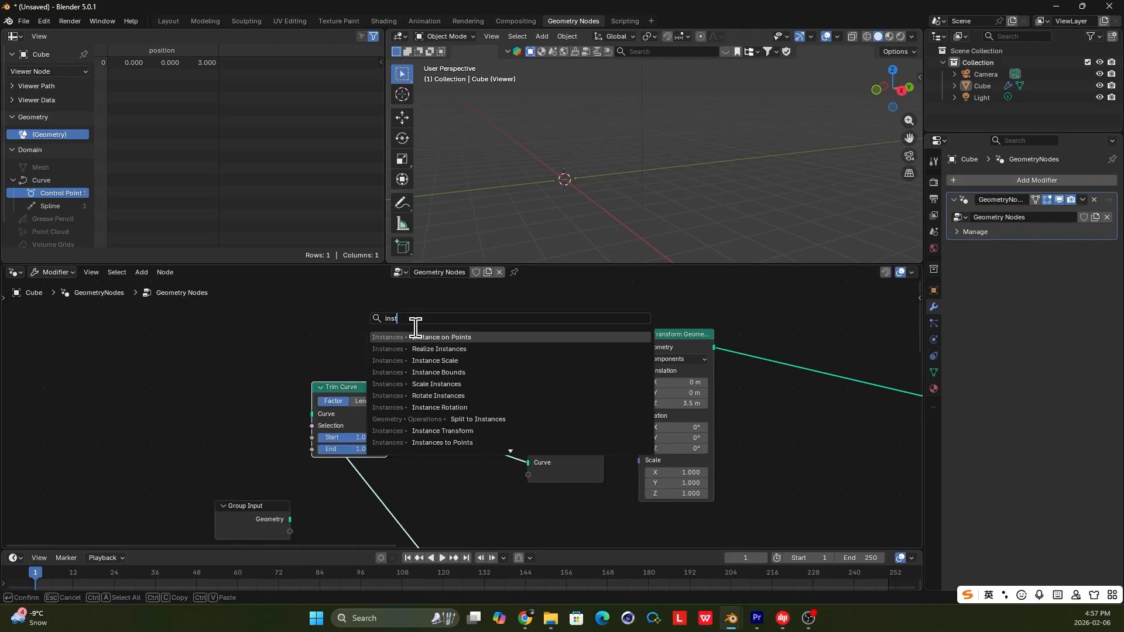
key(Return)
click(384, 310)
- Arrange the nodes around Instance on Points, feed Trim Curve into Points, and connect the Ico Sphere mesh to Instance
drag(505, 427, 264, 386)
drag(350, 459, 337, 396)
mouse_move(267, 383)
mouse_down()
mouse_move(301, 389)
mouse_move(323, 432)
mouse_move(337, 426)
mouse_move(251, 368)
mouse_move(280, 380)
mouse_up()
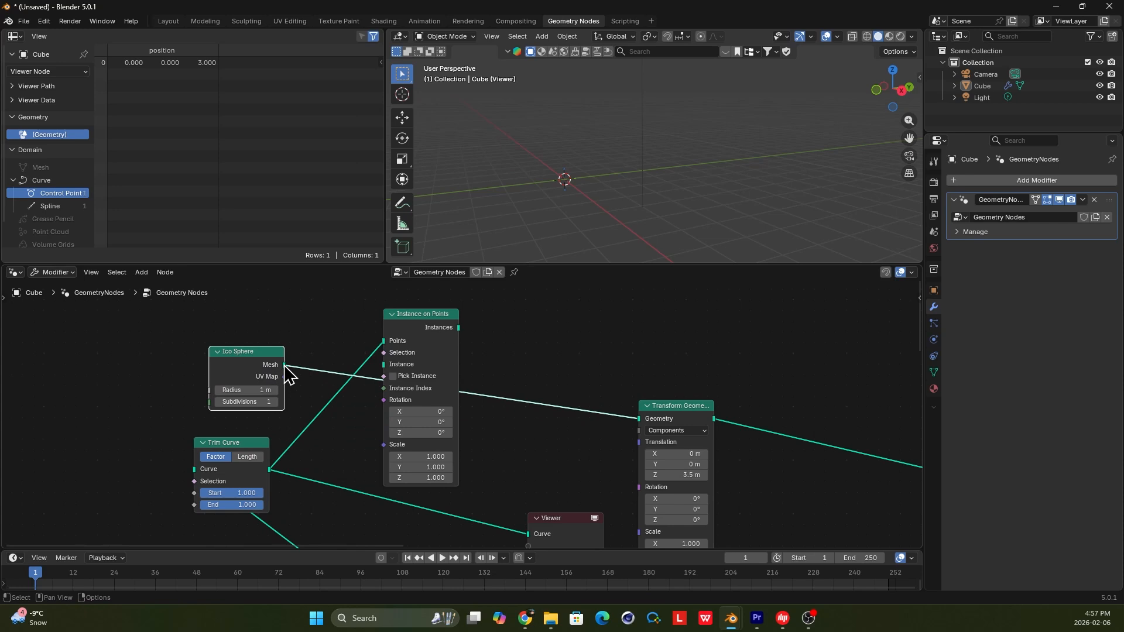
drag(377, 367, 377, 367)
scroll(463, 363, down, 1)
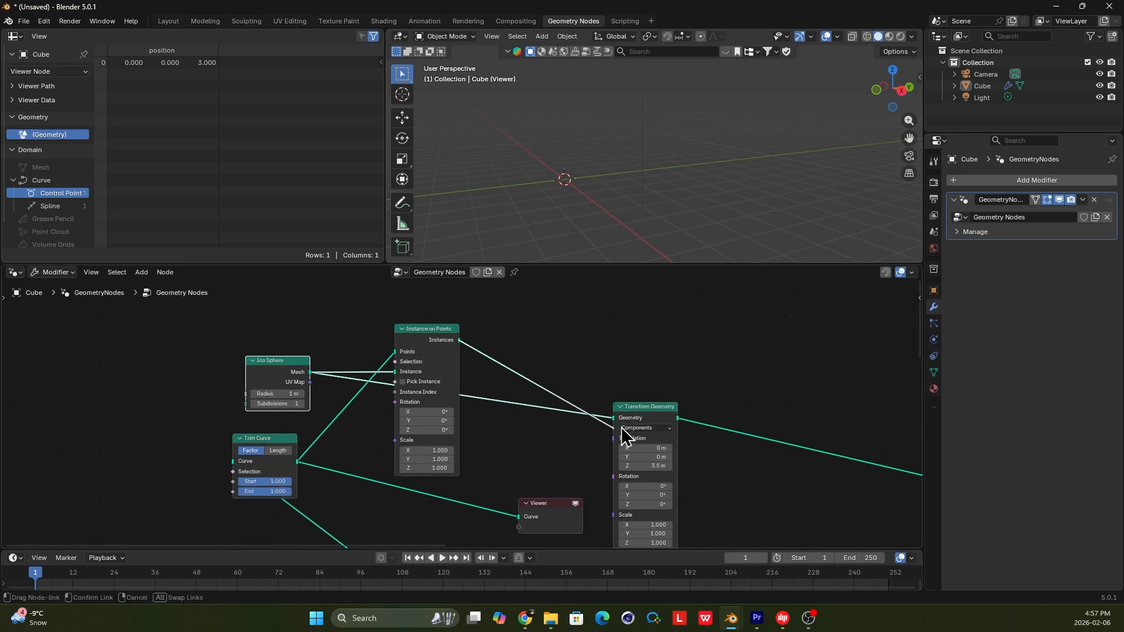
- Connect Instance on Points to Transform Geometry in place of the direct Ico Sphere link and preview the transformed result
drag(615, 419, 618, 390)
scroll(673, 427, down, 5)
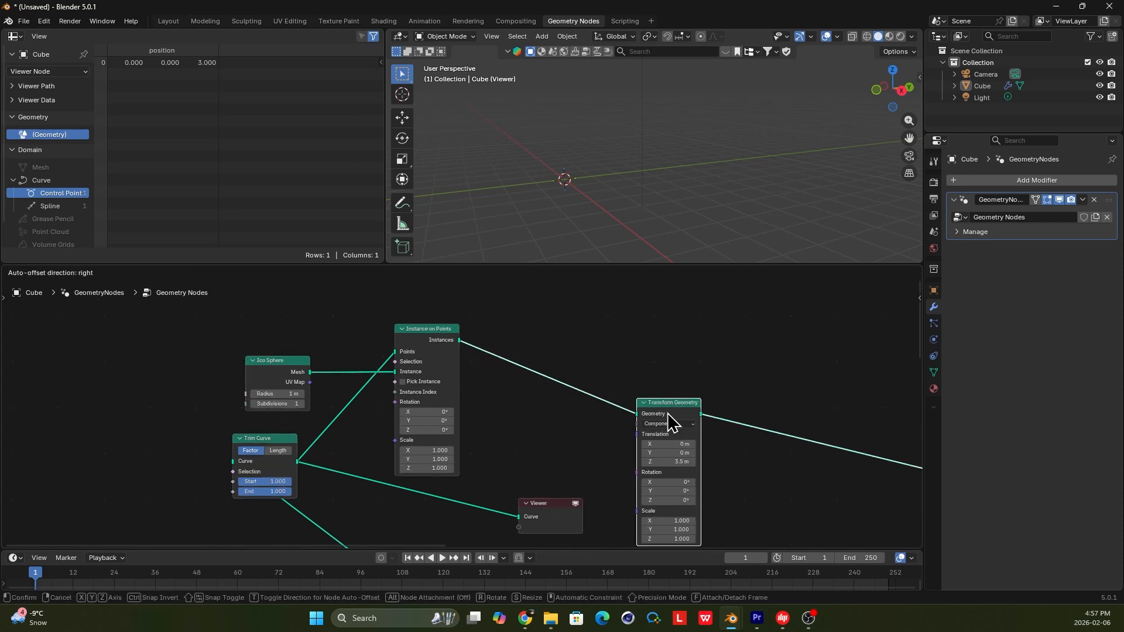
scroll(497, 421, up, 3)
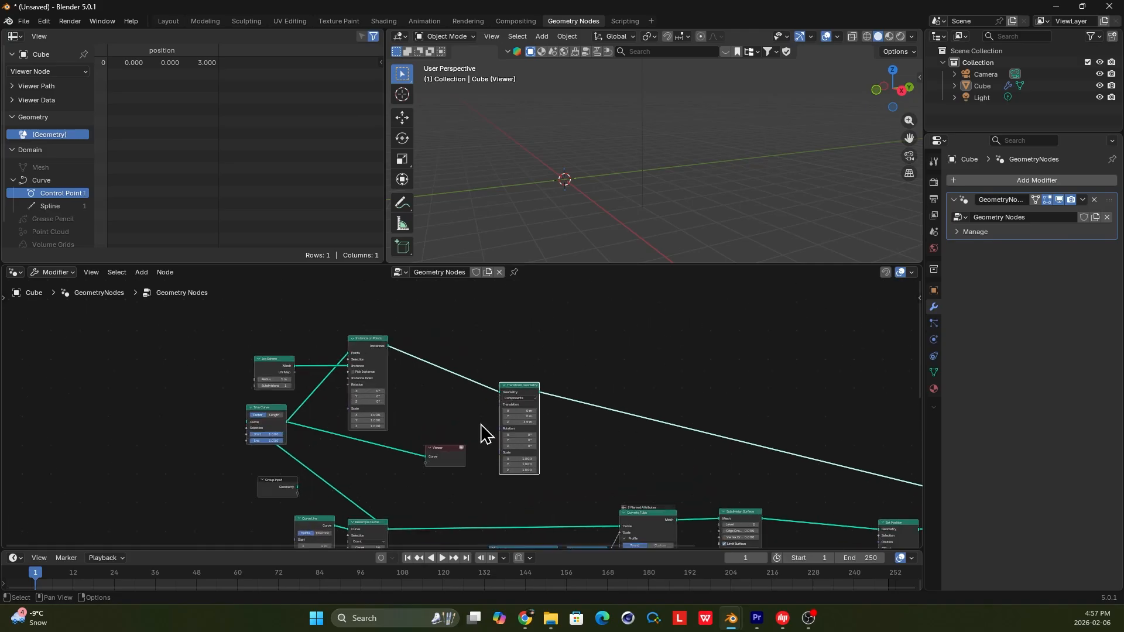
ctrl+shift+click(518, 400)
scroll(519, 404, up, 3)
middle_drag(556, 234, 546, 173)
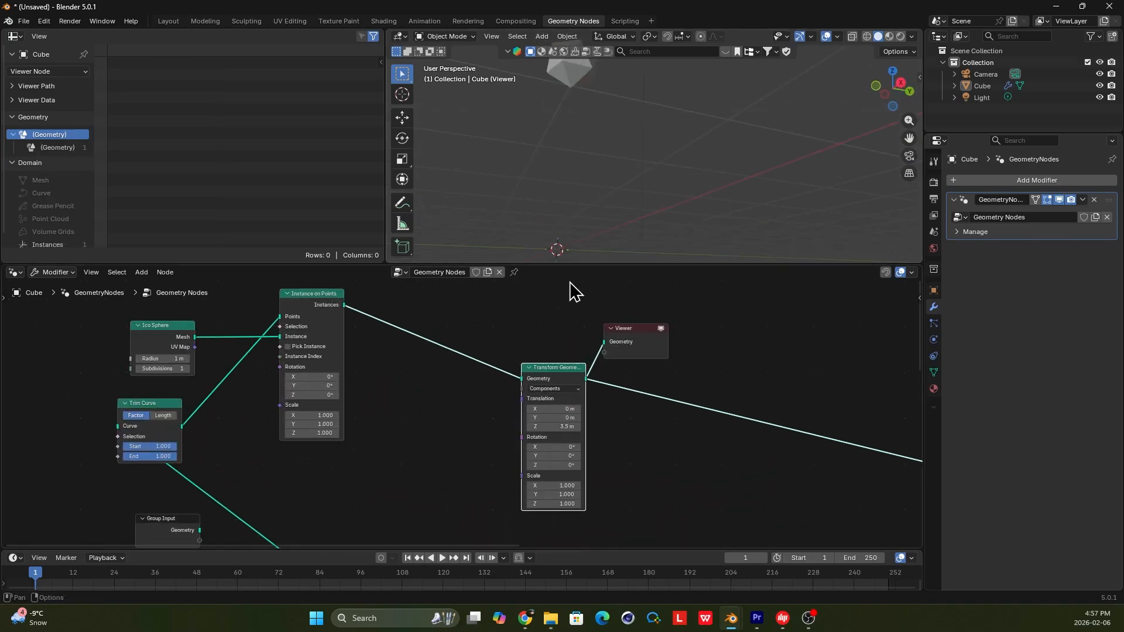
- Set the cap's Transform Geometry Translation Z to 0 m
scroll(579, 483, up, 1)
click(574, 429)
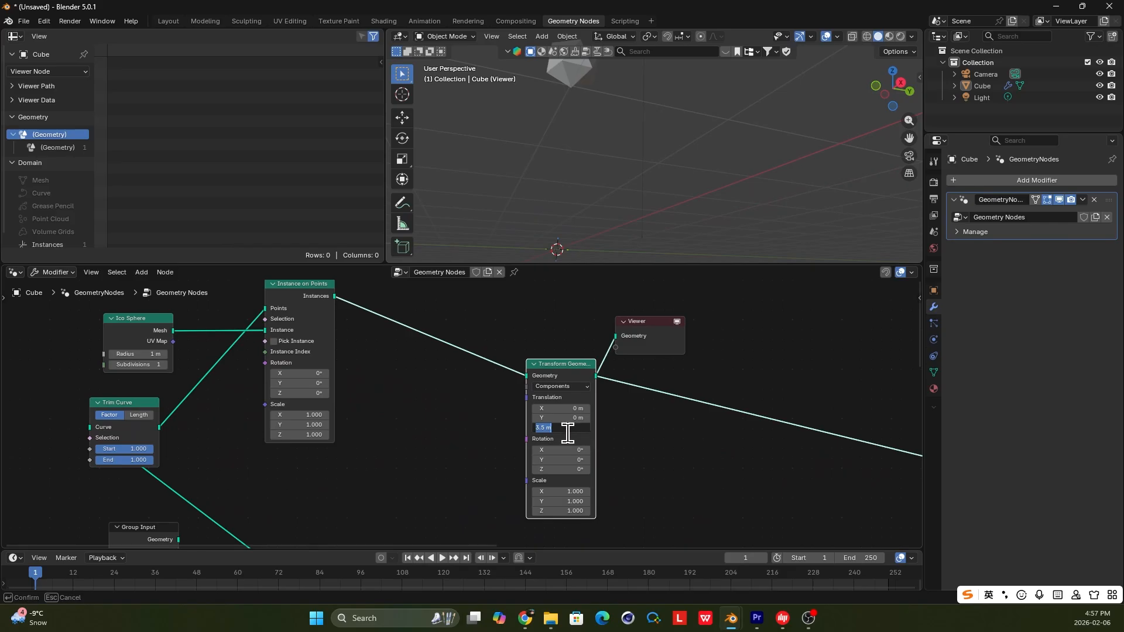
key(Return)
middle_drag(593, 189, 607, 131)
scroll(597, 140, up, 2)
scroll(582, 152, down, 2)
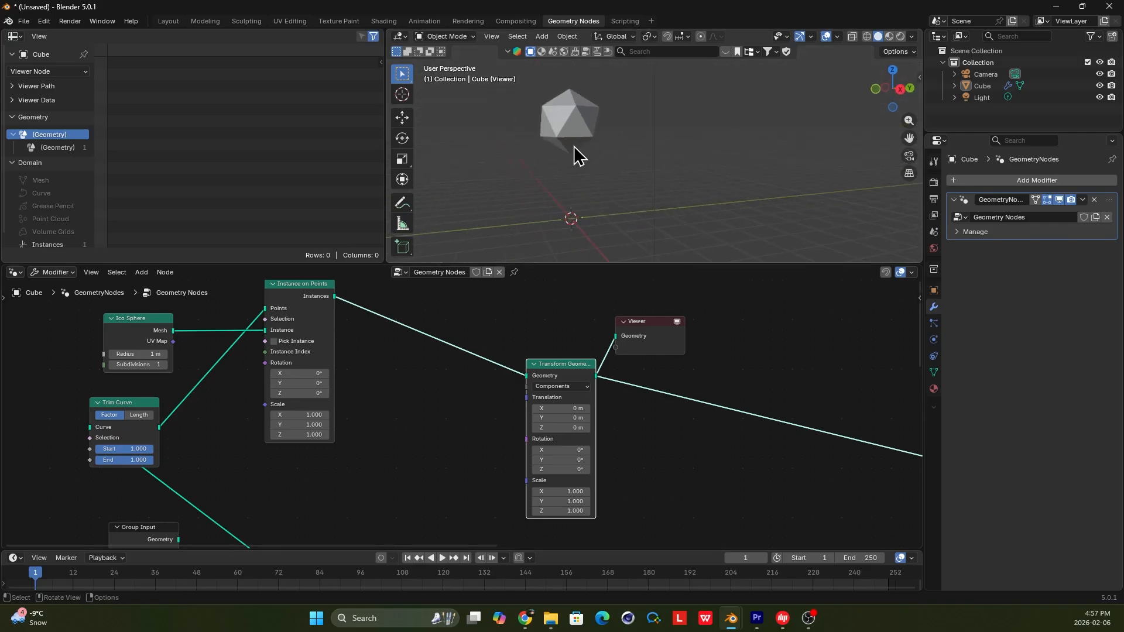
- Delete the Viewer node to show the full explosion again
click(651, 328)
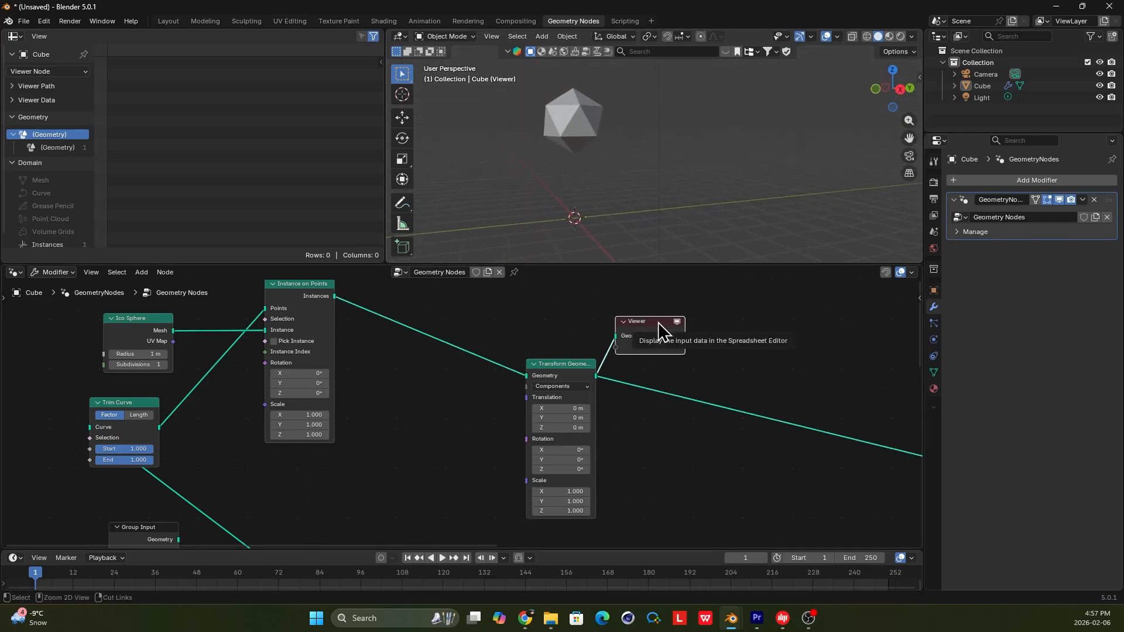
key(x)
middle_drag(558, 156, 541, 125)
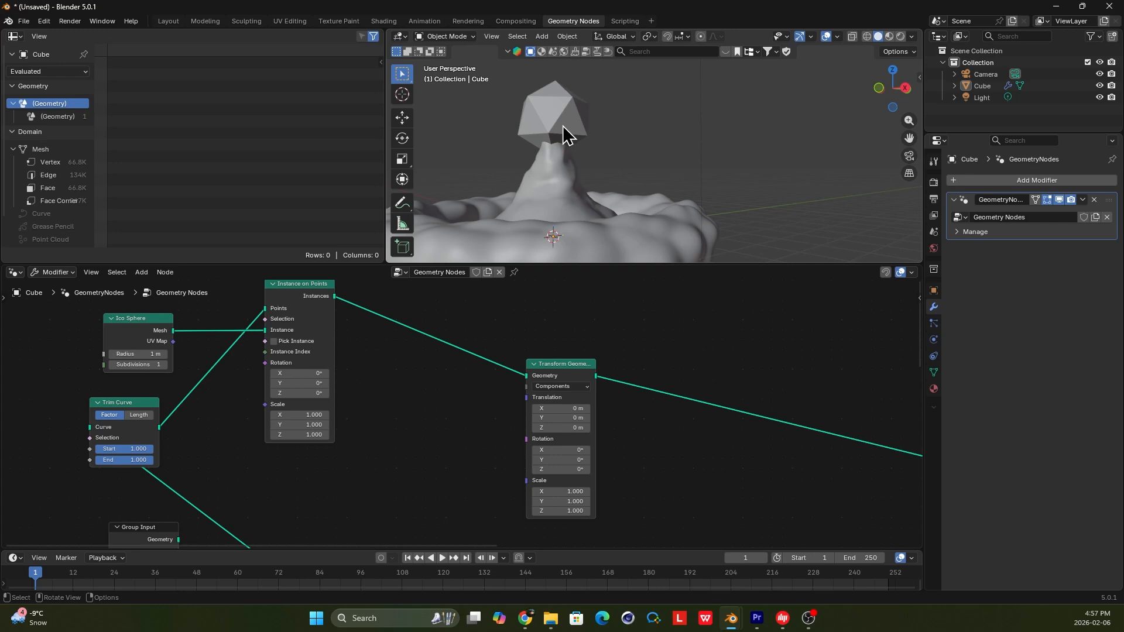
middle_drag(395, 314, 418, 326)
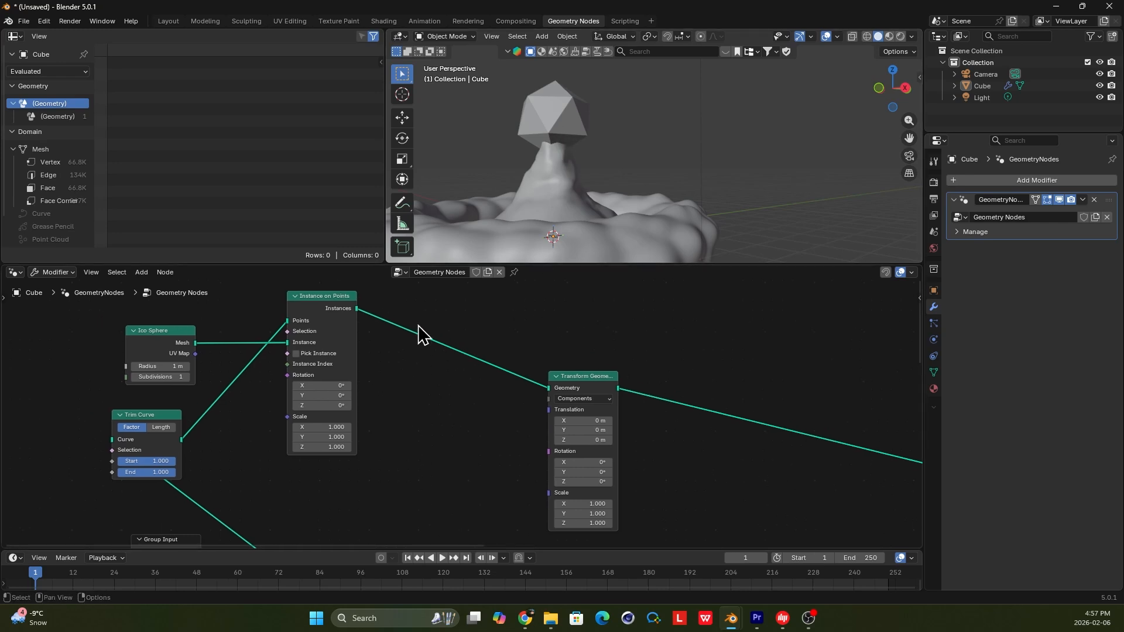
- Insert a Realize Instances node between Instance on Points and Transform Geometry
drag(589, 377, 634, 372)
middle_drag(482, 239, 473, 253)
key(shift+a)
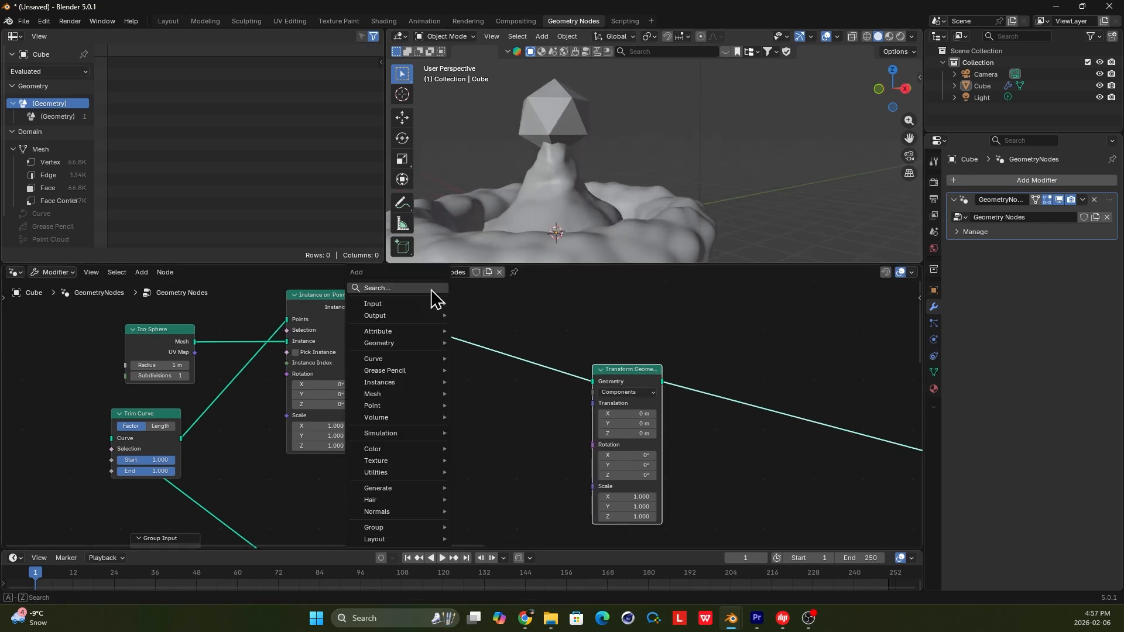
text(rea)
click(509, 313)
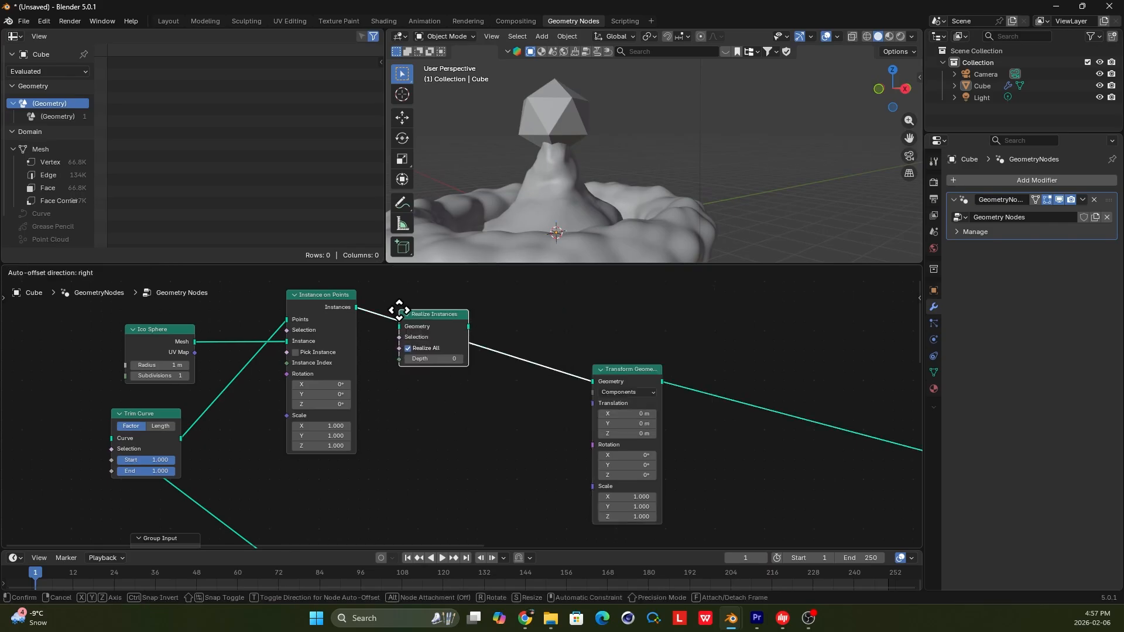
click(409, 316)
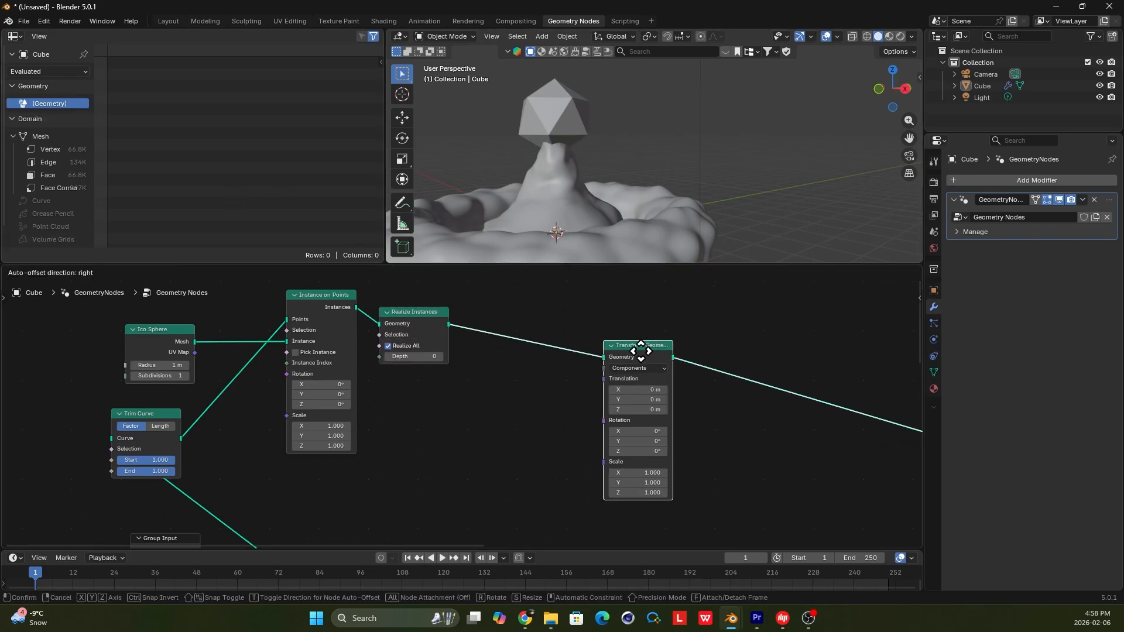
- Insert a Scale Elements node after the cap's Transform Geometry
scroll(640, 359, down, 1)
middle_drag(640, 359, 519, 345)
drag(484, 338, 407, 316)
scroll(492, 327, up, 1)
key(shift+a)
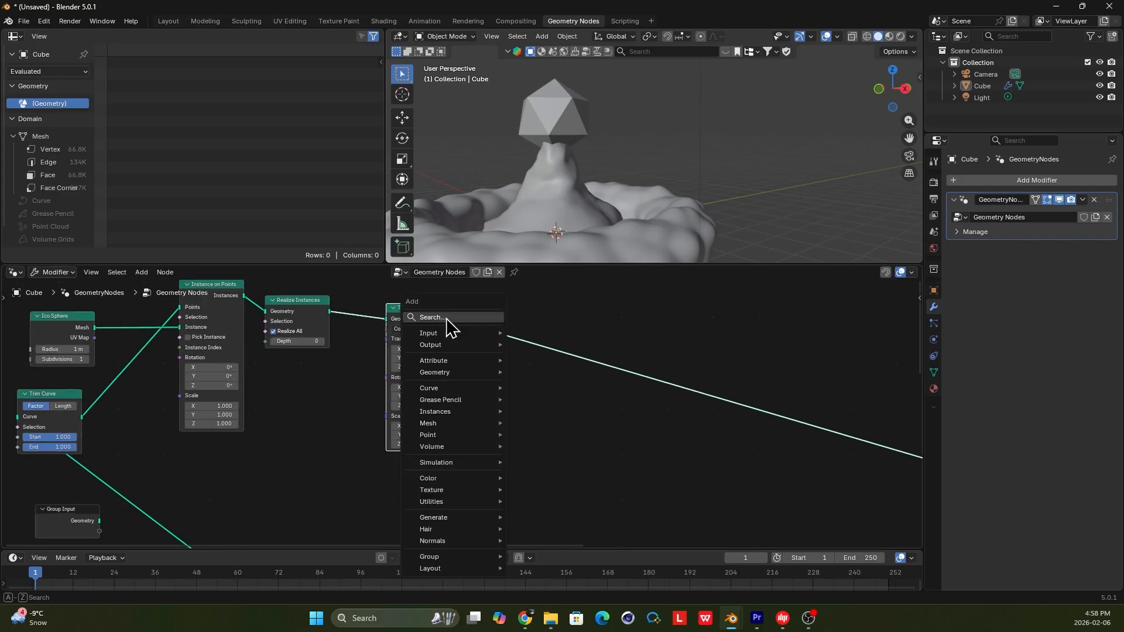
text(sca e)
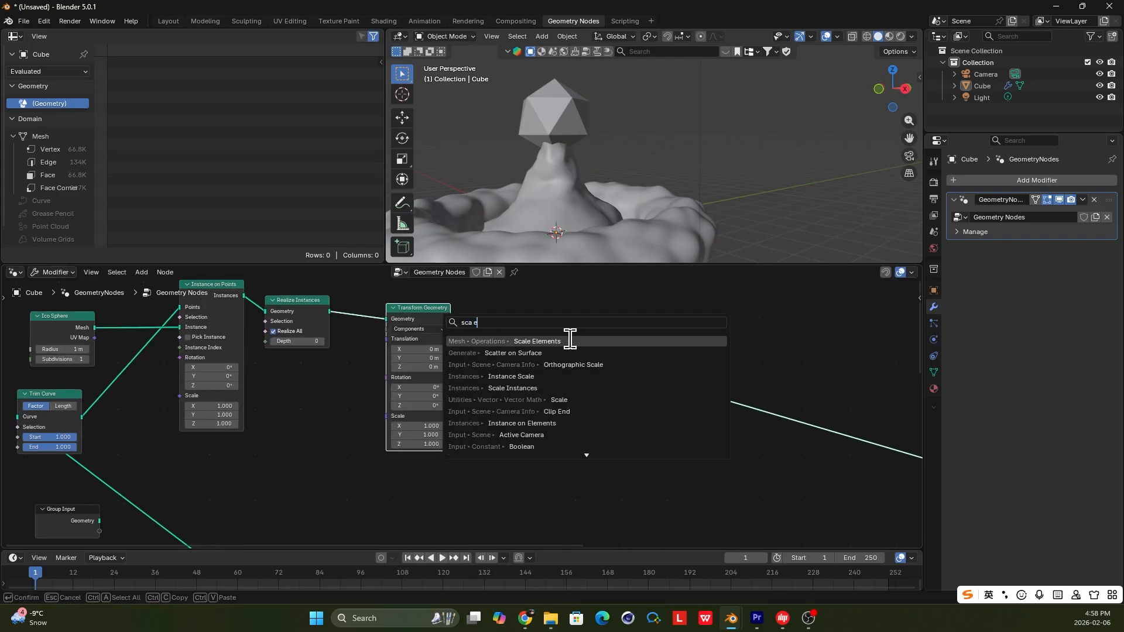
key(Return)
click(491, 331)
- Enlarge the cap by setting the Scale Elements Scale to 1.8
scroll(515, 351, up, 2)
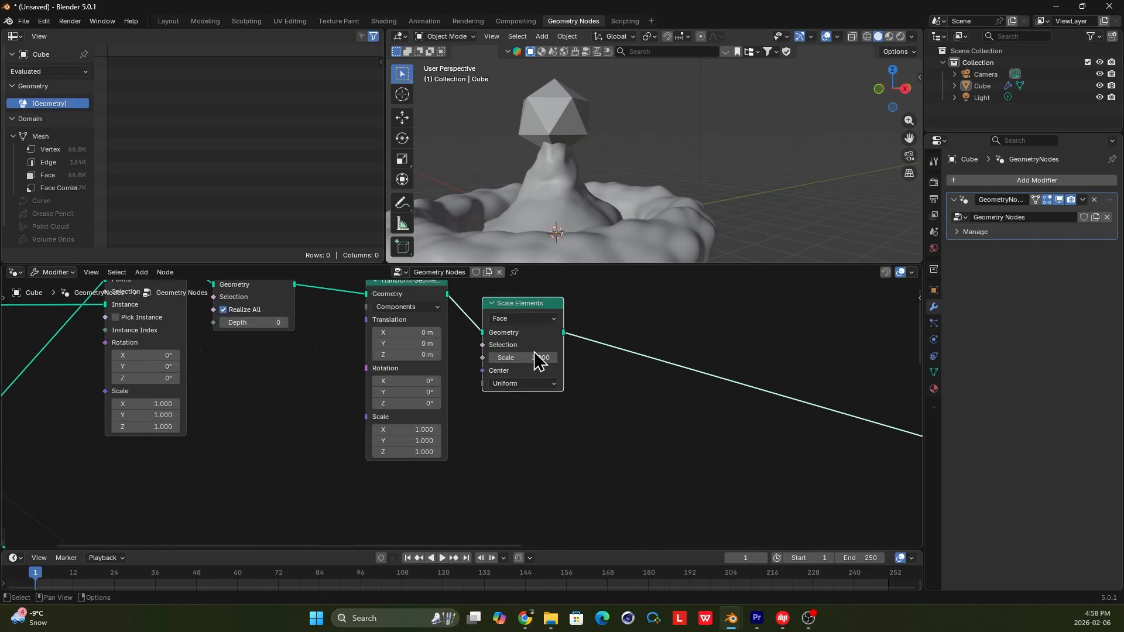
drag(525, 358, 535, 356)
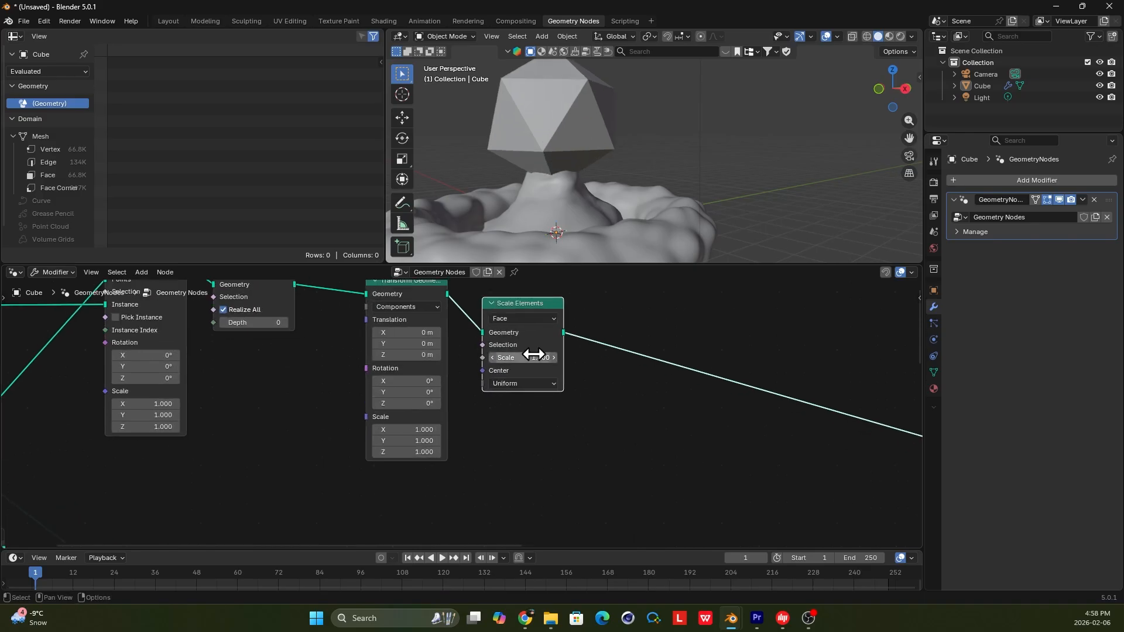
scroll(535, 356, down, 2)
middle_drag(576, 190, 565, 214)
scroll(486, 403, down, 3)
- Lengthen the stem by setting the Curve Line's End Z to 5.9 m
middle_drag(509, 404, 466, 375)
mouse_move(401, 438)
middle_down()
mouse_move(432, 397)
mouse_move(427, 426)
mouse_move(329, 479)
mouse_move(400, 440)
middle_up()
scroll(329, 480, up, 4)
drag(296, 479, 385, 480)
scroll(567, 153, down, 3)
middle_drag(567, 161, 525, 223)
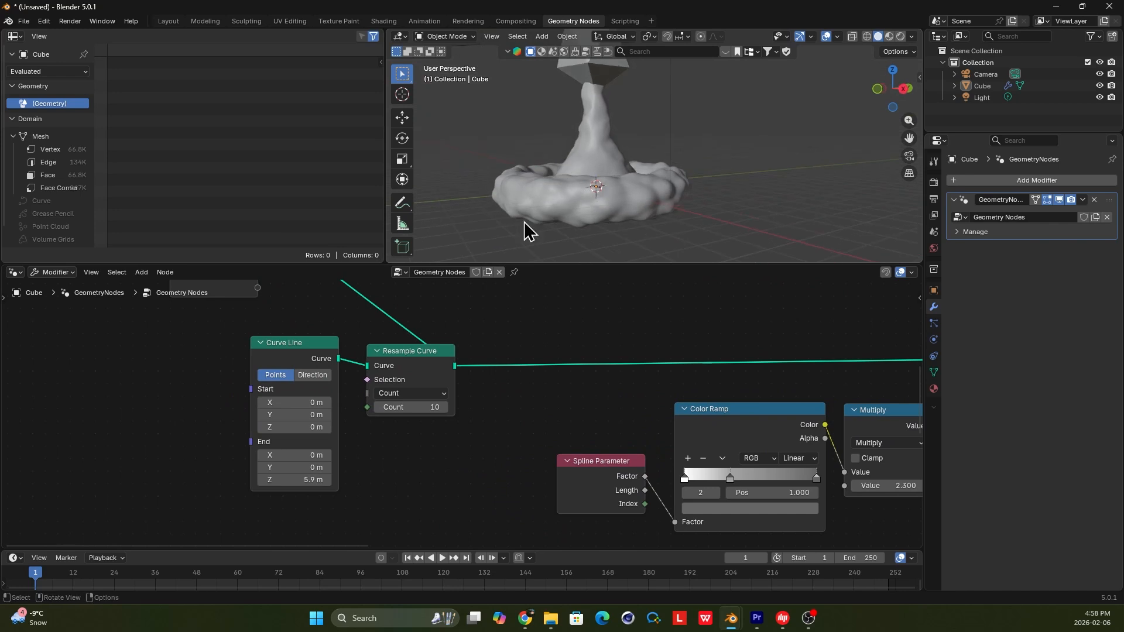
- Move the ring's Subdivision Surface node away from Curve to Tube, closer to its displacement nodes
middle_drag(555, 328, 319, 496)
scroll(515, 464, down, 4)
middle_drag(656, 154, 595, 294)
middle_drag(555, 400, 523, 280)
scroll(524, 430, up, 5)
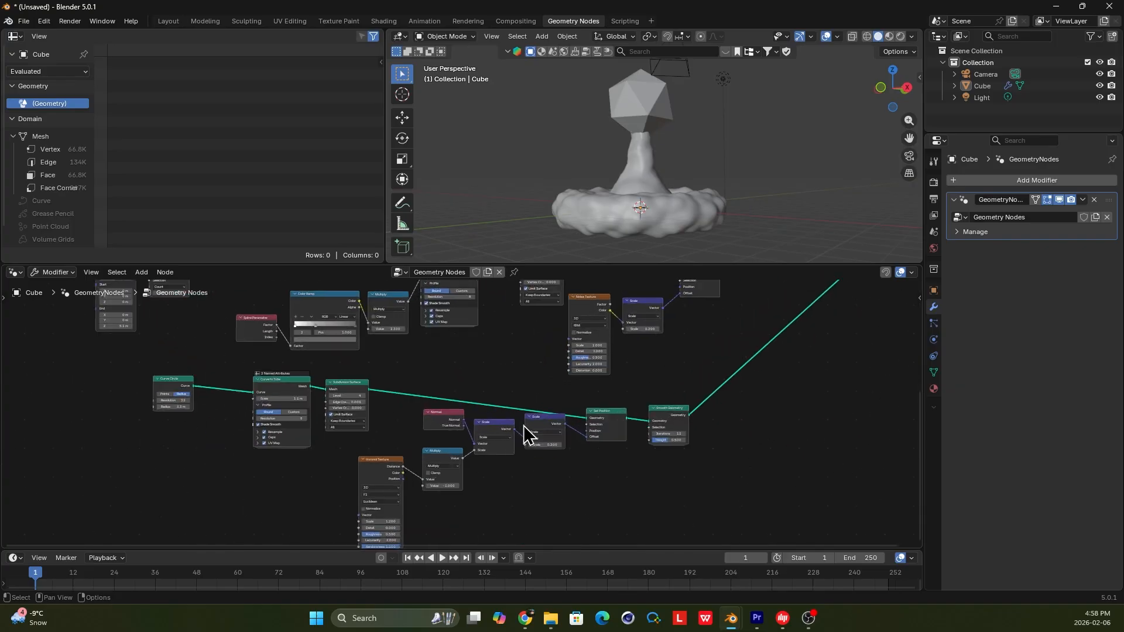
middle_drag(520, 438, 539, 403)
drag(343, 343, 383, 344)
- Duplicate the ring's nodes from Subdivision Surface through Smooth Geometry, including the Voronoi displacement, and place the copy beside the cap nodes
drag(724, 502, 360, 345)
scroll(811, 382, up, 1)
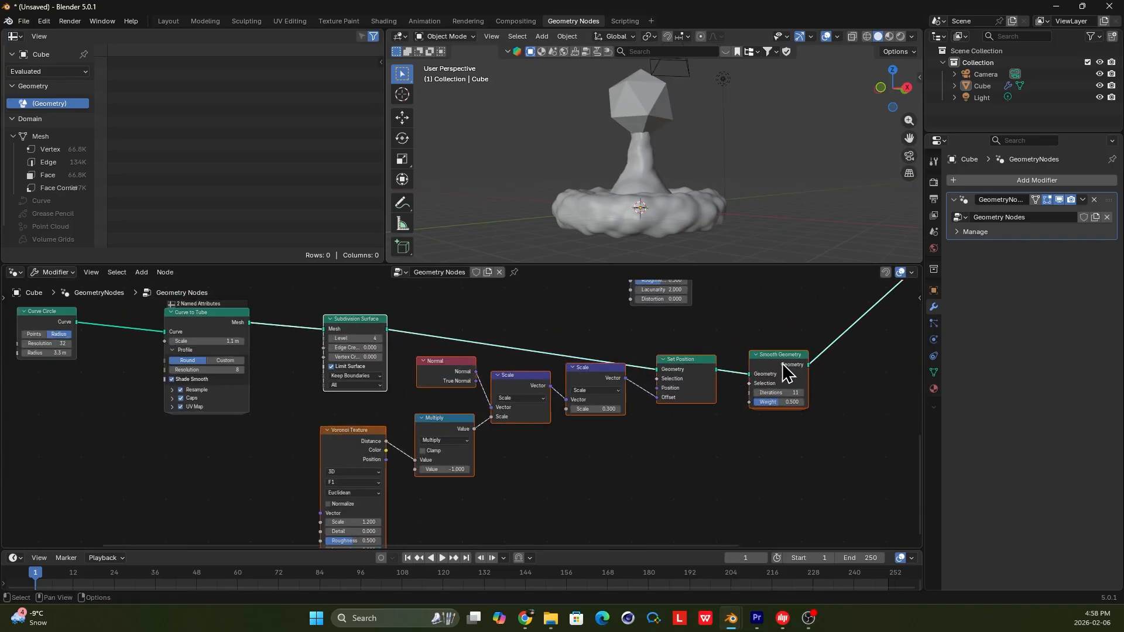
scroll(721, 369, up, 1)
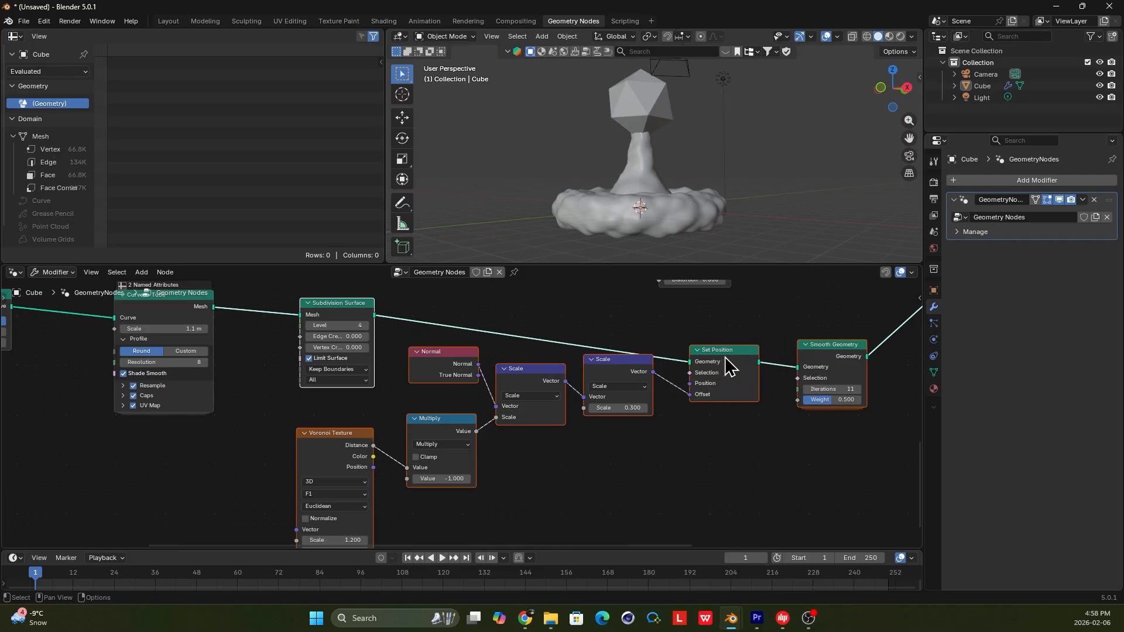
scroll(739, 384, down, 8)
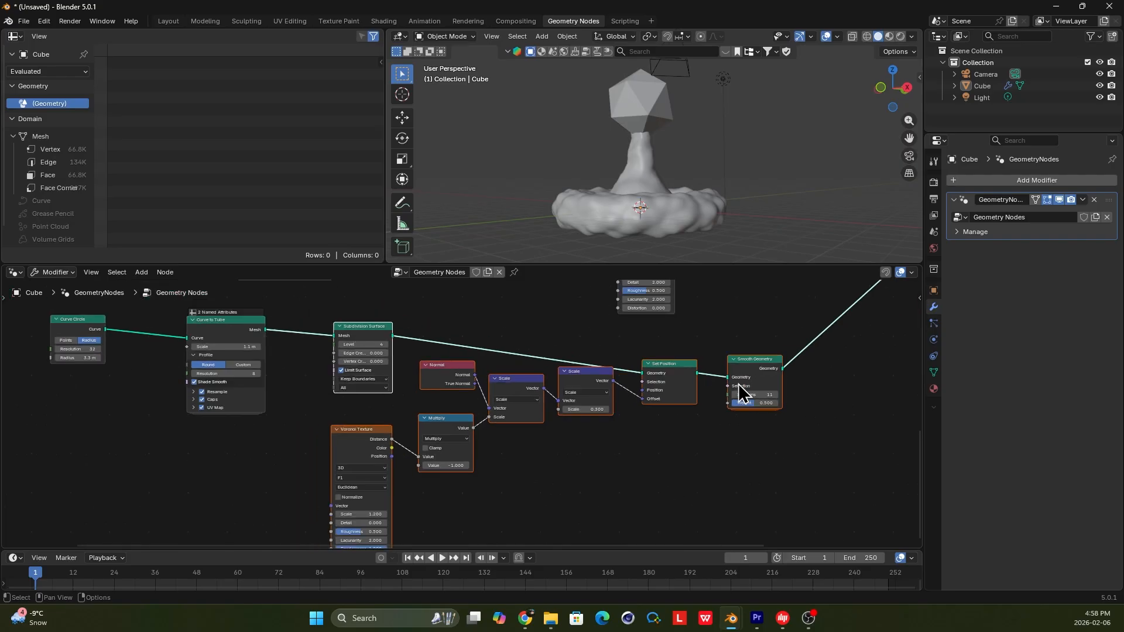
key(shift+d)
click(549, 318)
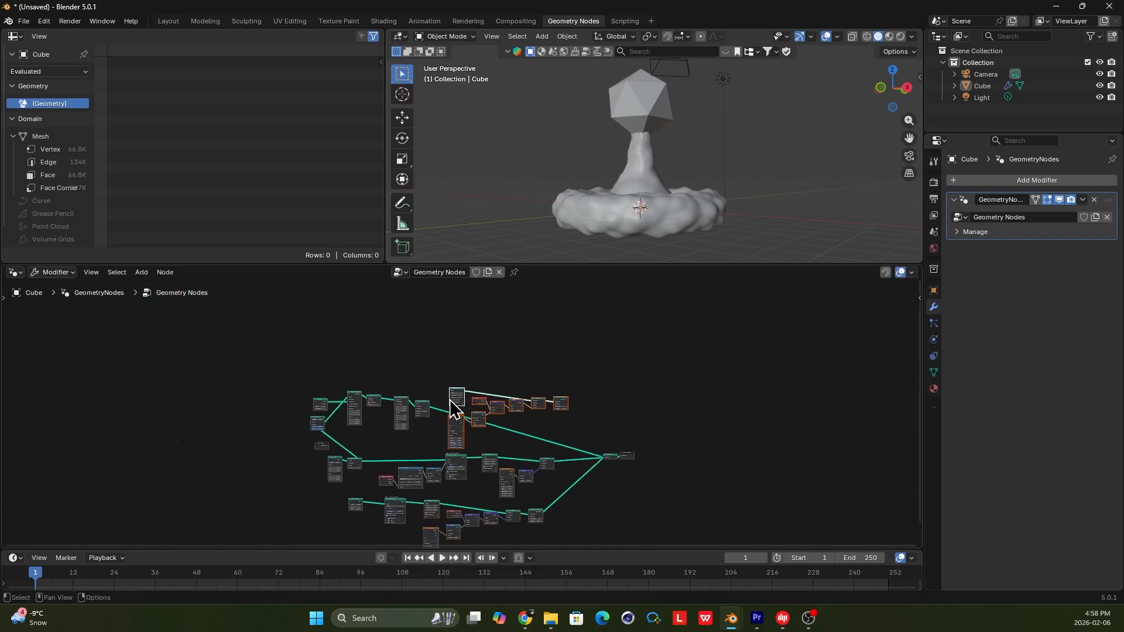
- Route Scale Elements through the copied Subdivision Surface and displacement chain into Join Geometry, removing the cap's direct link
scroll(448, 400, up, 4)
scroll(444, 410, up, 3)
drag(340, 386, 419, 339)
scroll(633, 351, down, 4)
scroll(600, 422, up, 2)
ctrl+right_drag(619, 388, 615, 378)
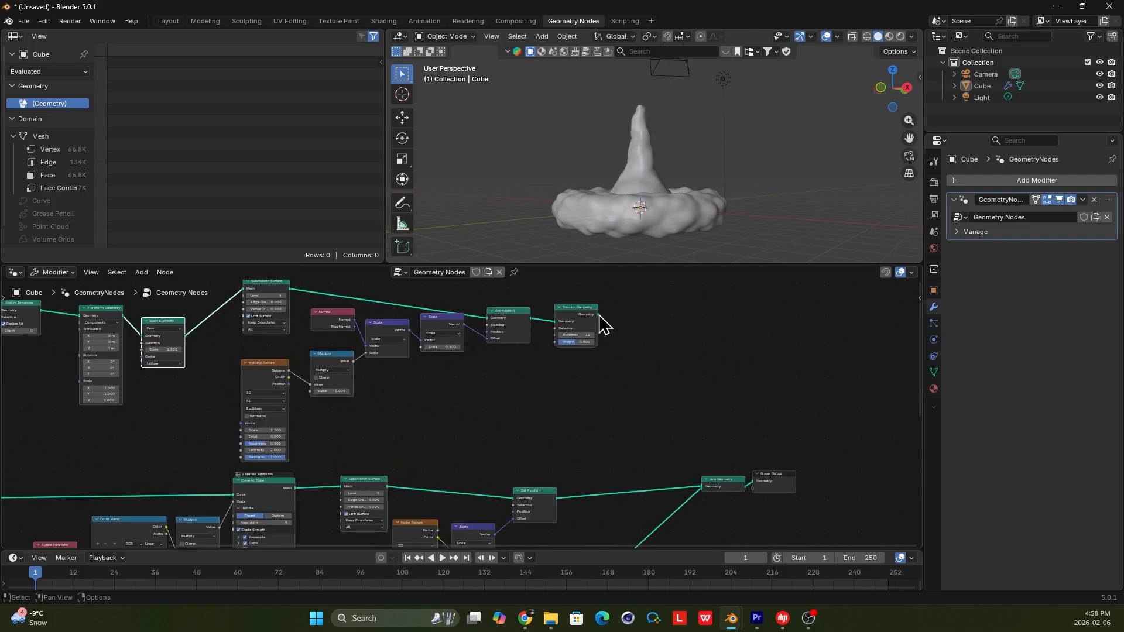
drag(711, 492, 705, 490)
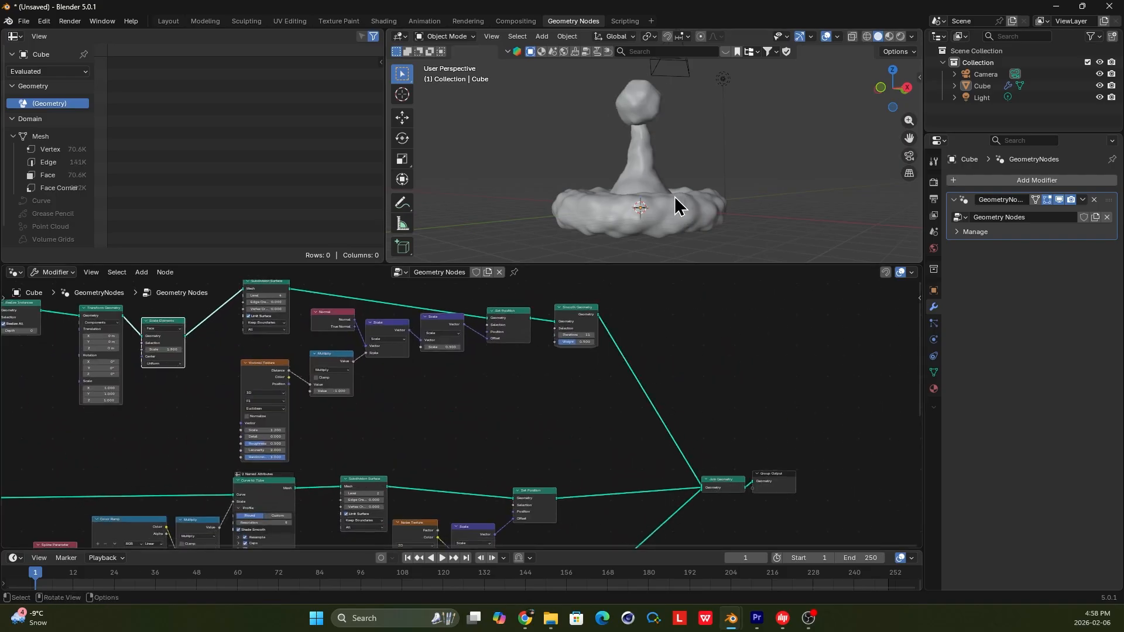
- Enlarge the displaced cap further by setting the Scale Elements Scale to 3
middle_drag(415, 346, 634, 396)
scroll(459, 416, up, 4)
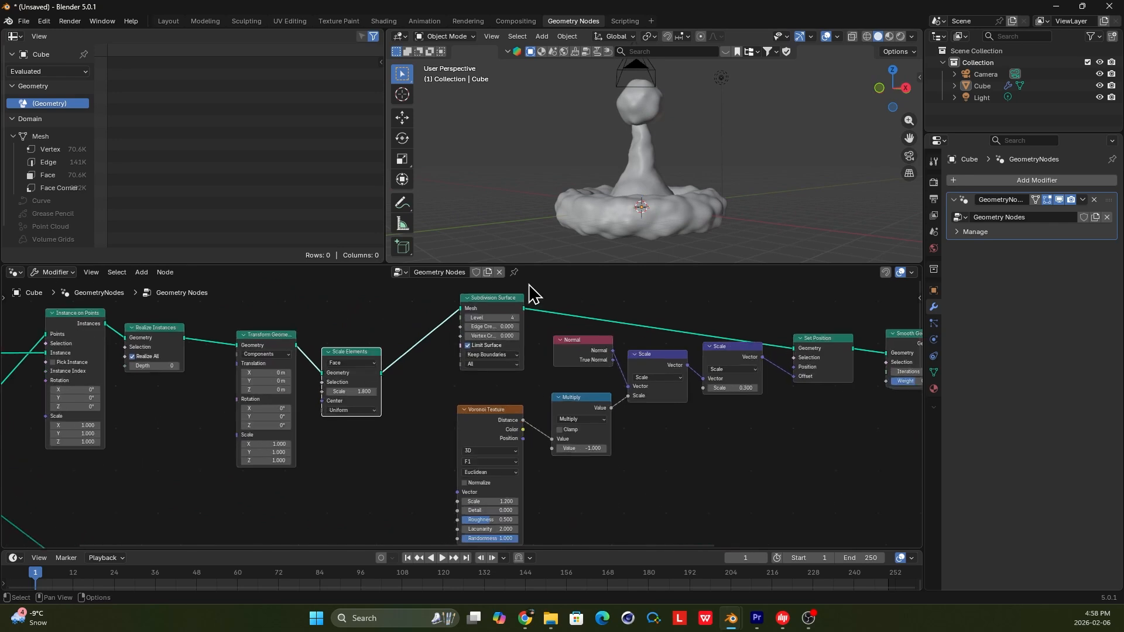
middle_drag(632, 168, 624, 176)
middle_drag(374, 417, 497, 445)
scroll(441, 428, up, 1)
mouse_move(486, 428)
mouse_down()
mouse_move(533, 428)
mouse_move(481, 428)
mouse_up()
middle_drag(638, 176, 682, 161)
scroll(530, 448, down, 5)
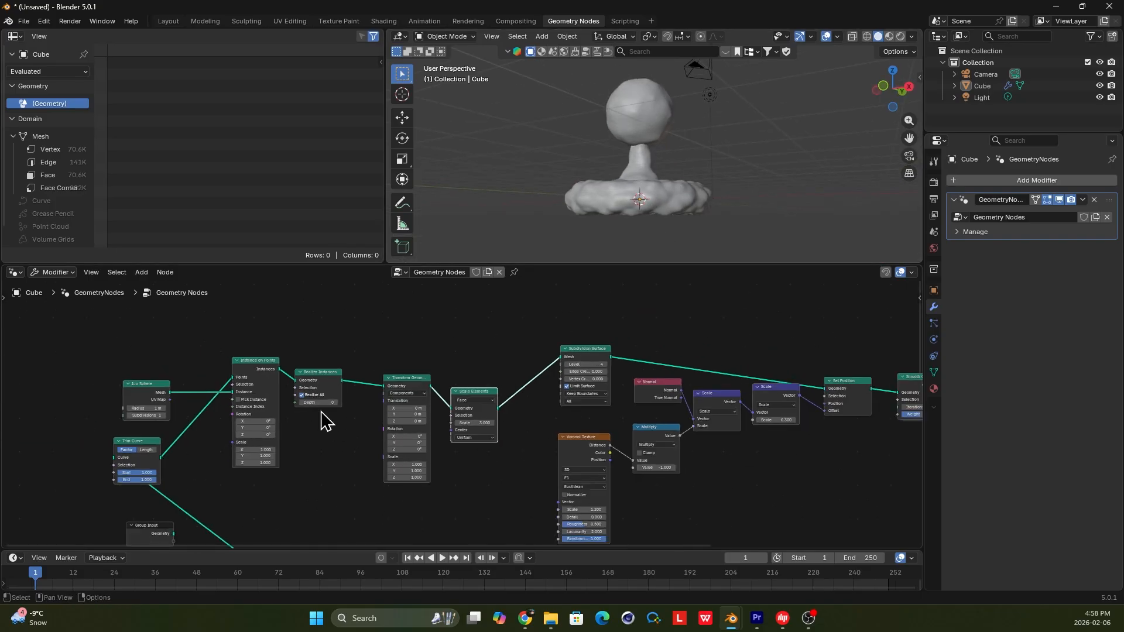
- Move the Ico Sphere node well away from Instance on Points to make room between them
middle_drag(207, 401, 423, 405)
scroll(391, 397, up, 4)
drag(328, 390, 305, 368)
drag(318, 461, 316, 462)
drag(299, 362, 81, 348)
middle_drag(592, 183, 702, 157)
middle_drag(392, 378, 599, 387)
scroll(458, 381, up, 3)
middle_drag(344, 348, 406, 374)
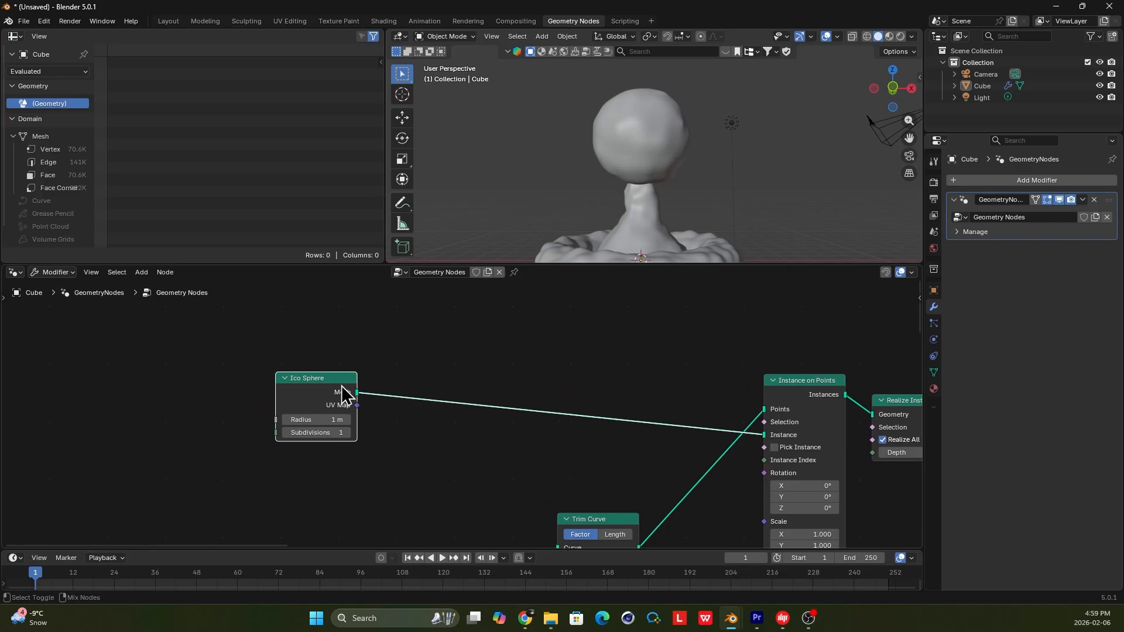
- Preview the Ico Sphere through a Viewer node and feed a new Index node into that Viewer
ctrl+shift+click(339, 395)
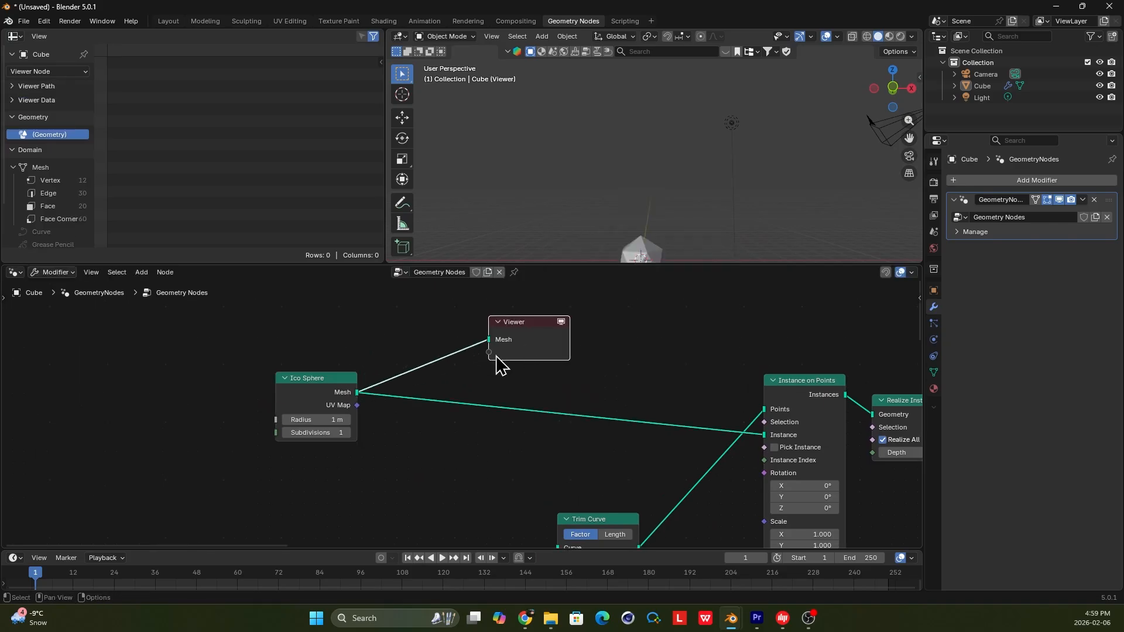
key(shift+a)
text(ind)
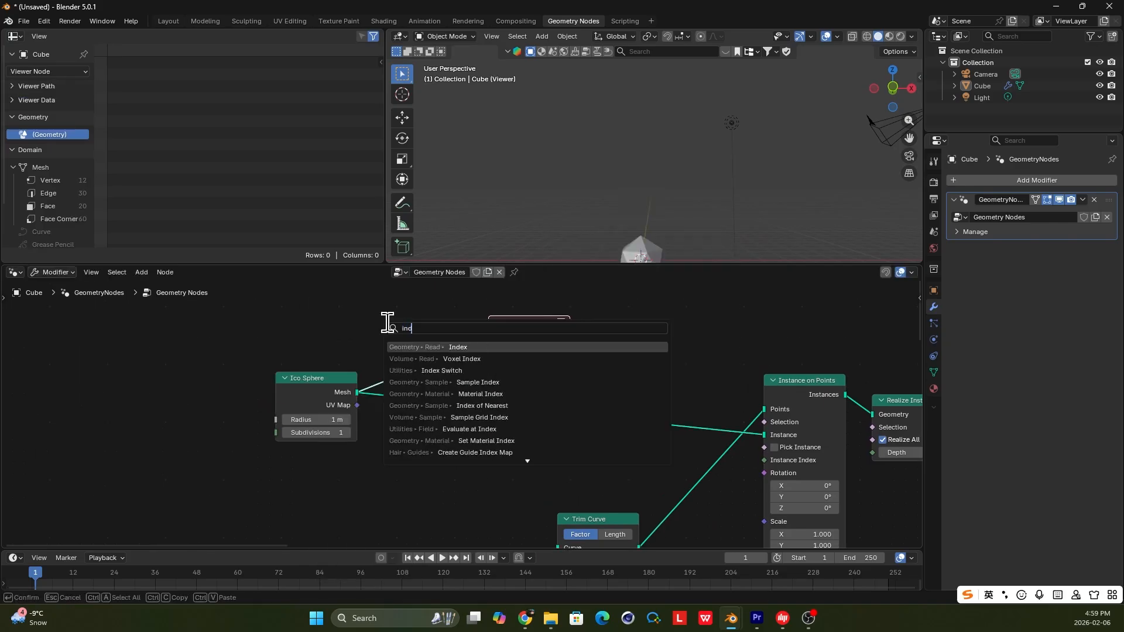
click(447, 347)
click(433, 332)
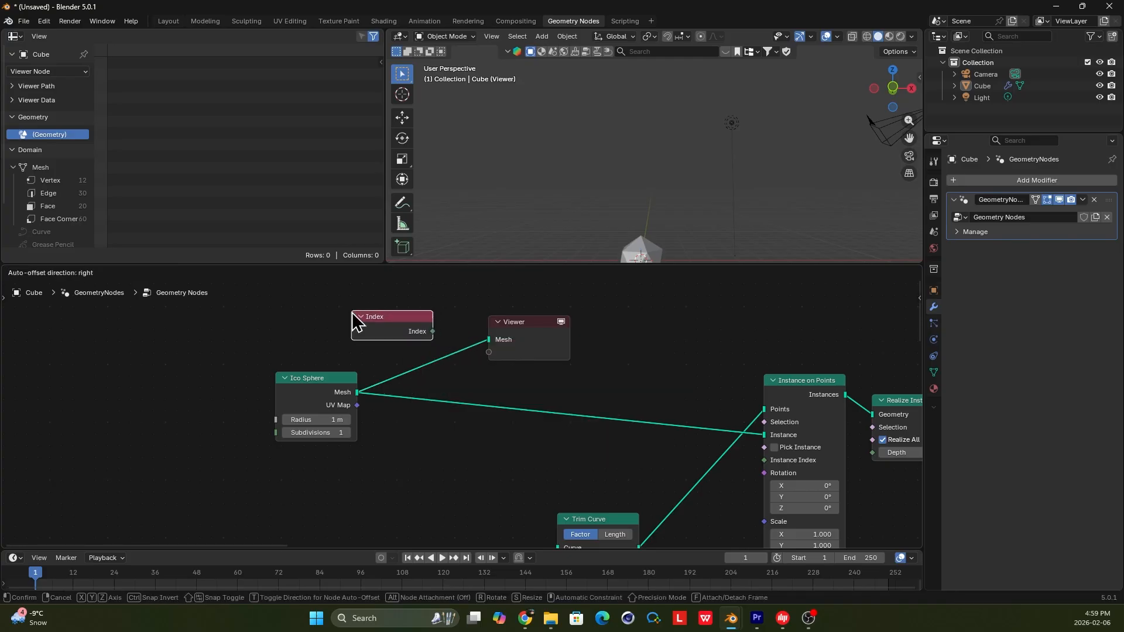
drag(477, 355, 481, 354)
- Examine the Ico Sphere's vertex indices with the Viewer's Attribute Text overlay, switching that overlay off when done
shift+middle_drag(714, 202, 710, 133)
scroll(676, 223, up, 5)
shift+middle_drag(677, 220, 665, 80)
middle_drag(652, 140, 618, 218)
click(840, 37)
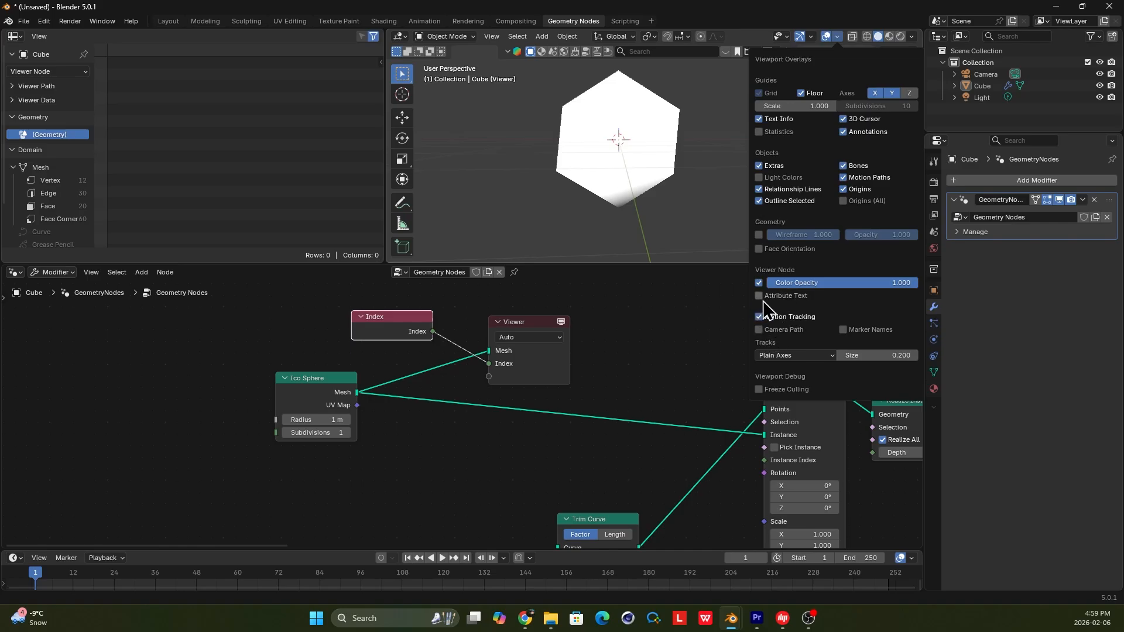
middle_drag(609, 226, 607, 218)
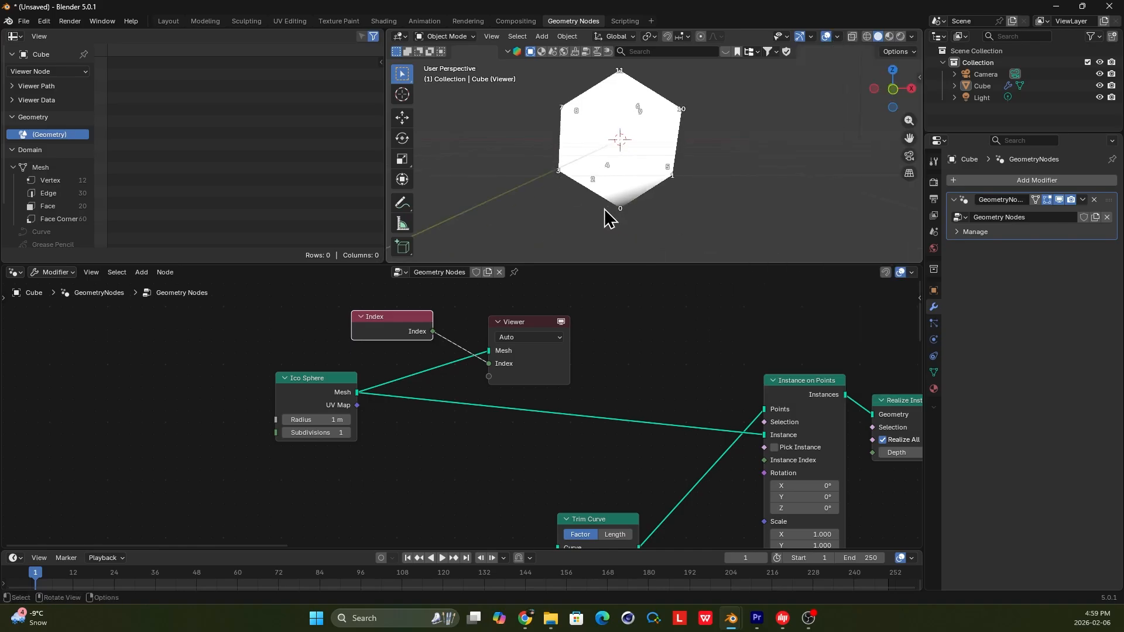
click(837, 37)
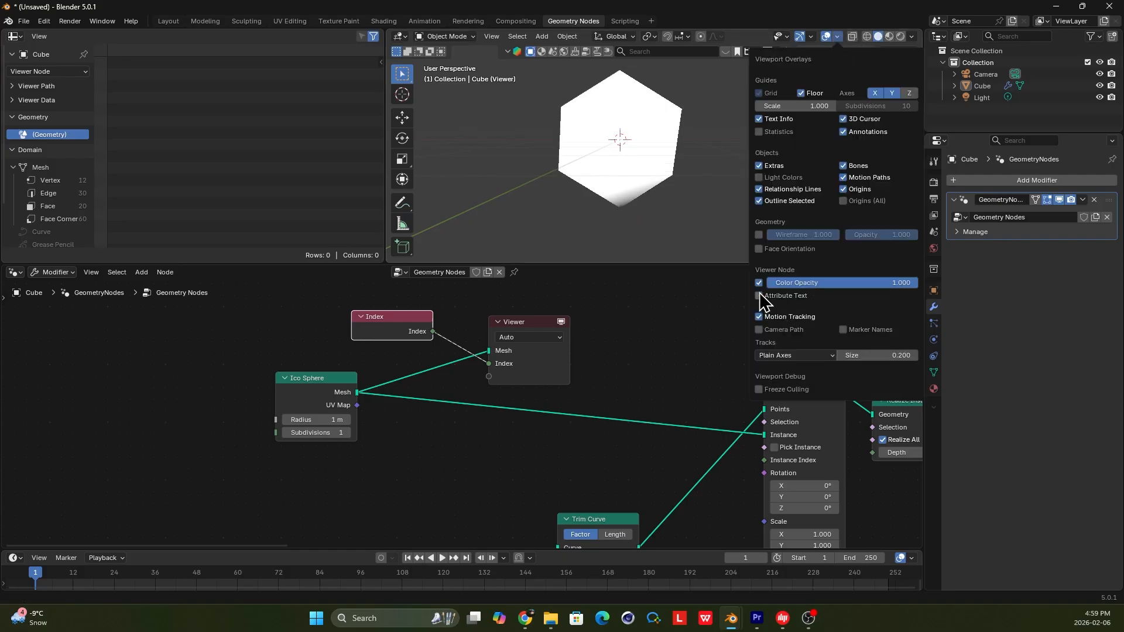
- Spread the Index and Viewer nodes apart and insert a Compare node into the link between them
drag(407, 328, 339, 325)
drag(542, 364, 675, 343)
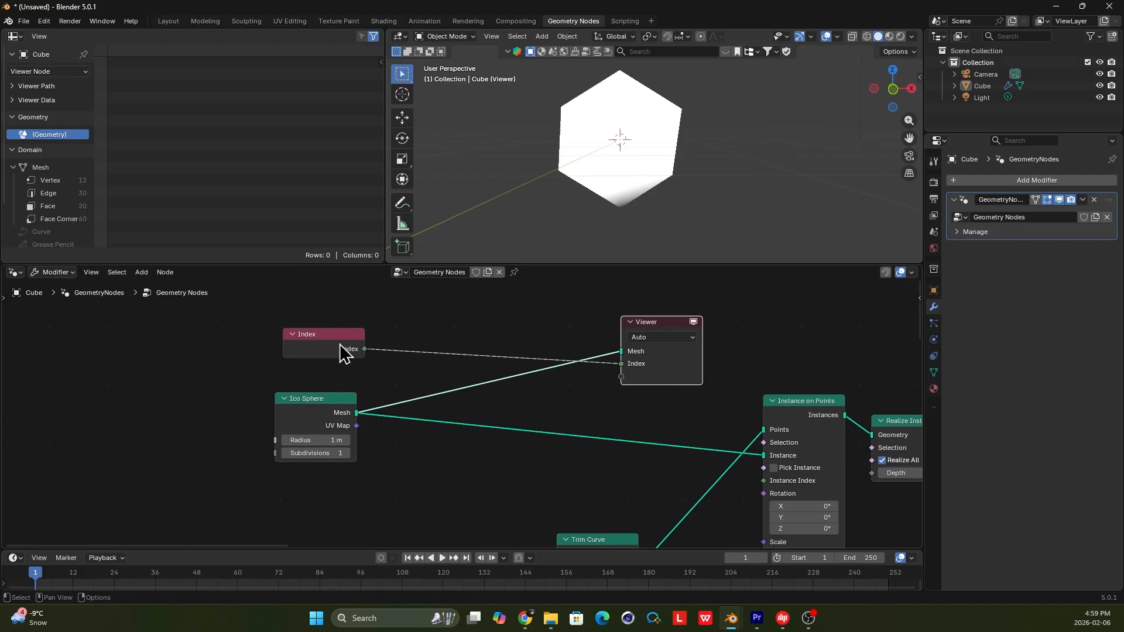
key(shift+a)
key(shift+a)
text(comp)
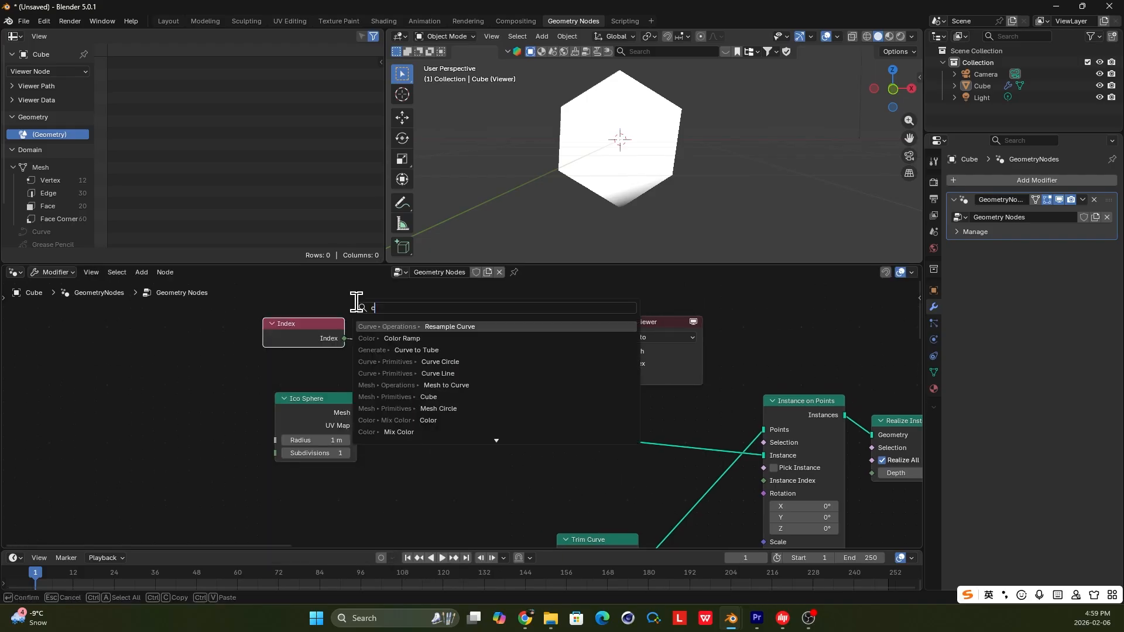
click(414, 326)
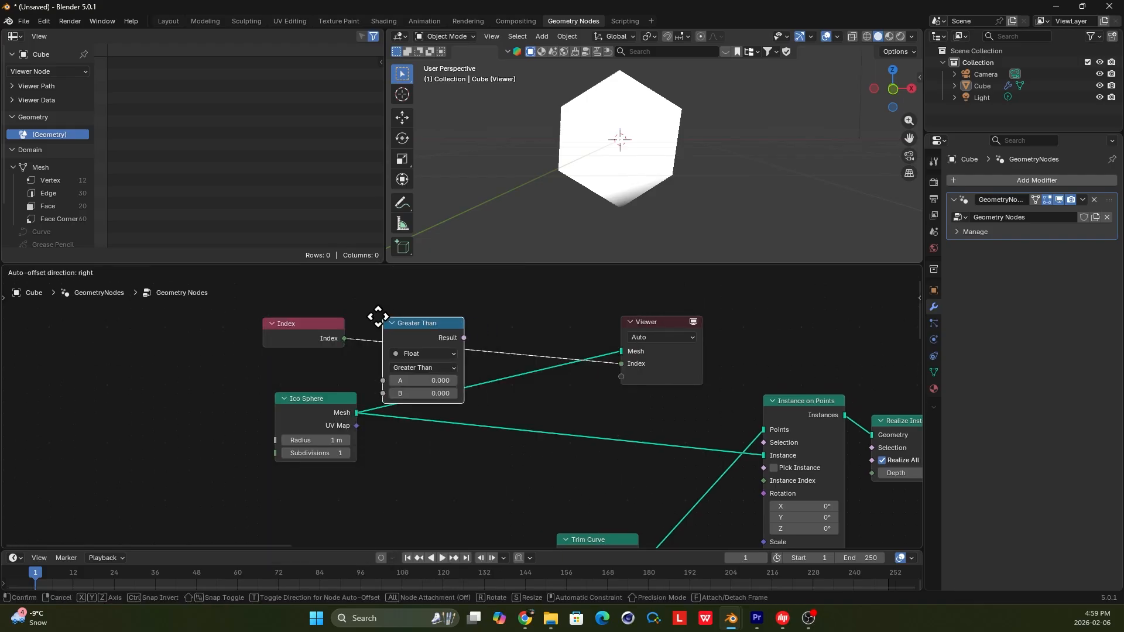
click(380, 310)
- Set the Compare node to Integer and Equal, and reconnect Index to its A input with B at 0
click(421, 335)
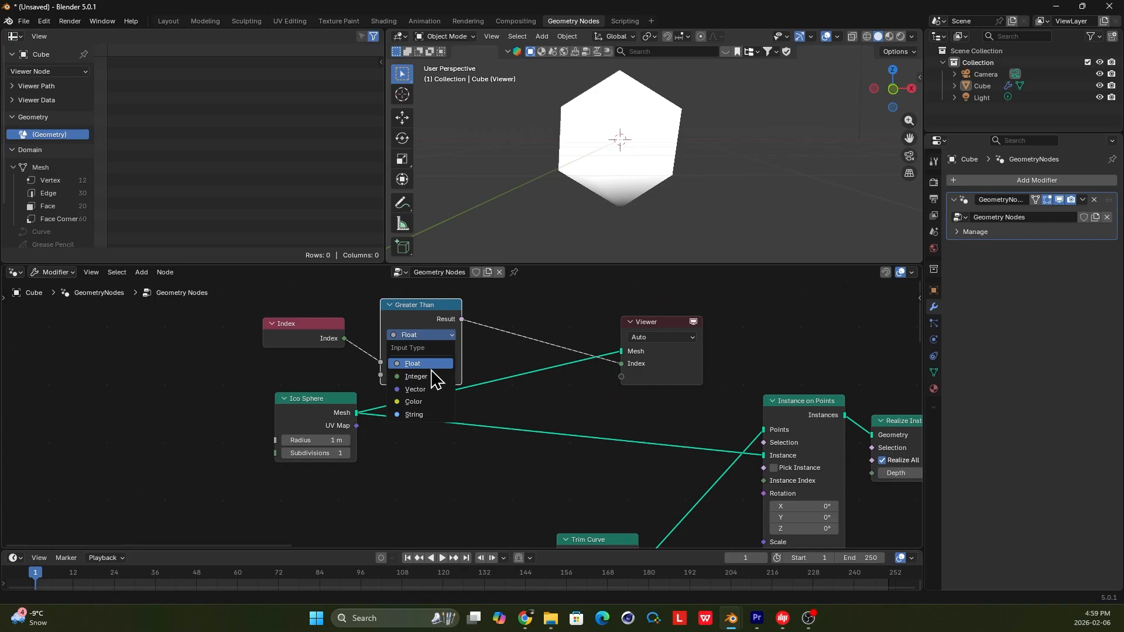
click(417, 377)
click(408, 350)
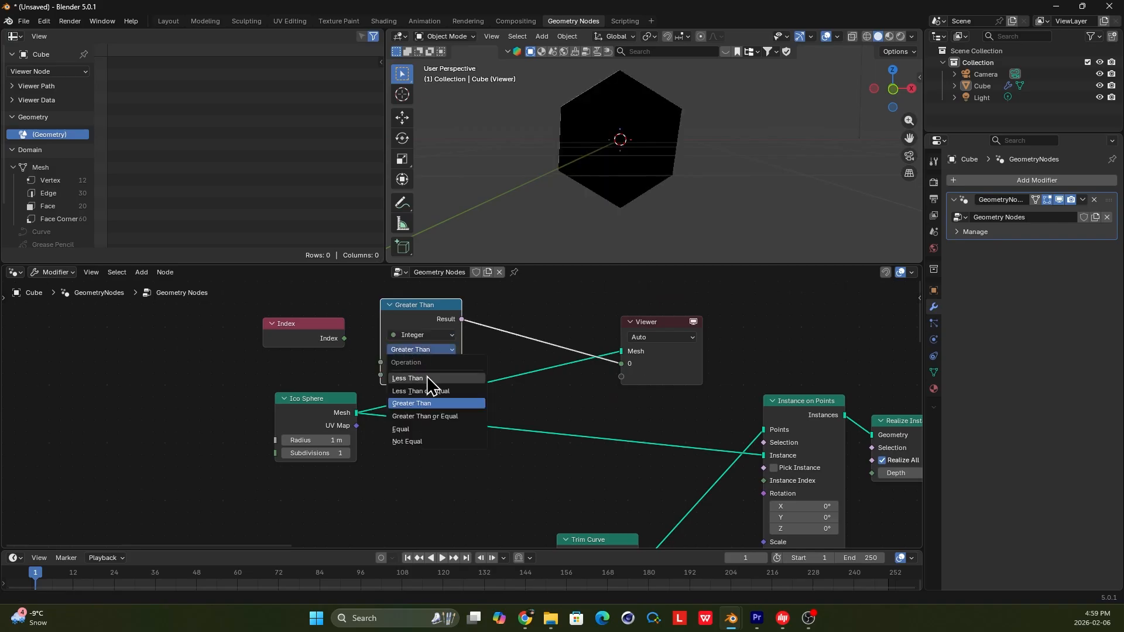
click(418, 429)
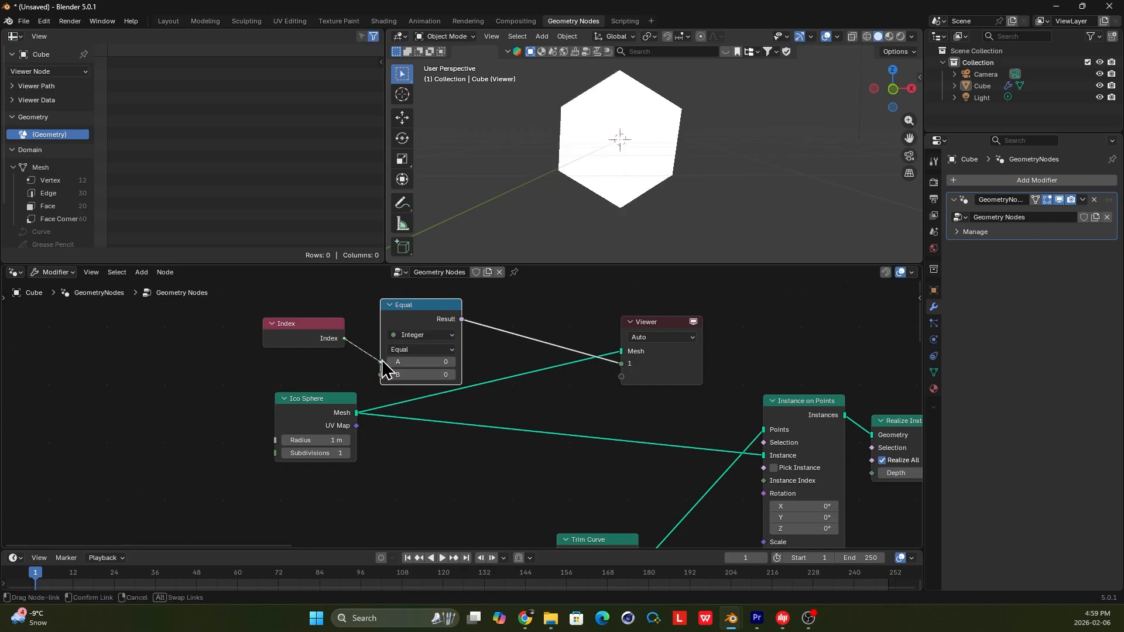
drag(384, 369, 382, 363)
middle_drag(511, 348, 485, 326)
middle_drag(614, 191, 597, 191)
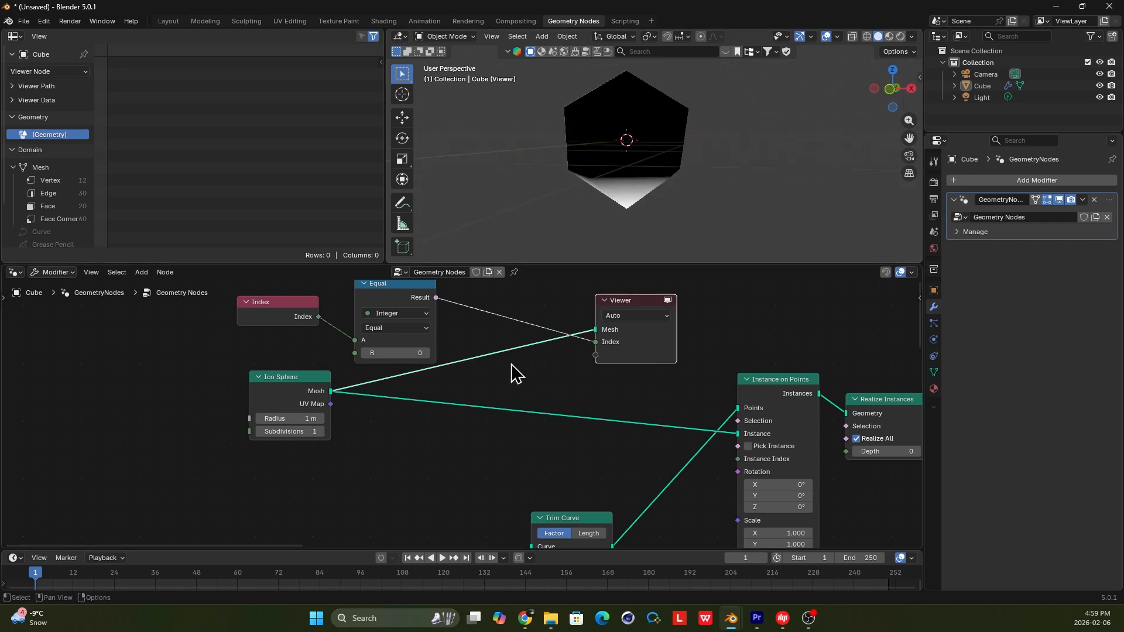
- Insert a Set Position node between Ico Sphere and Instance on Points, with the Equal result as its Selection
key(shift+a)
text(set pos)
key(Return)
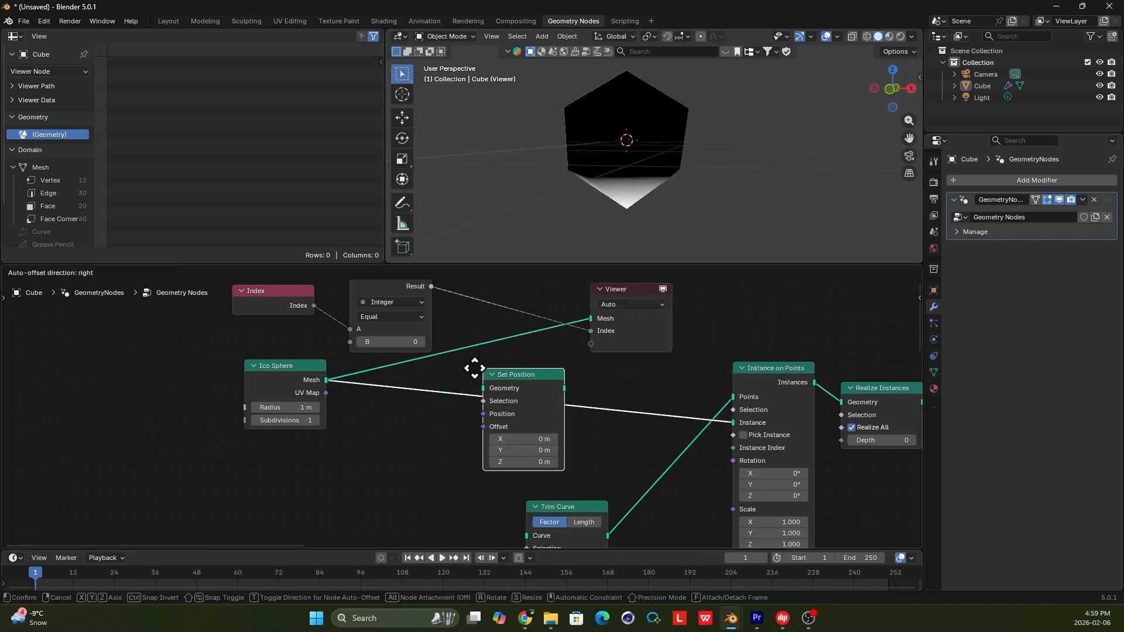
click(464, 350)
drag(432, 286, 438, 296)
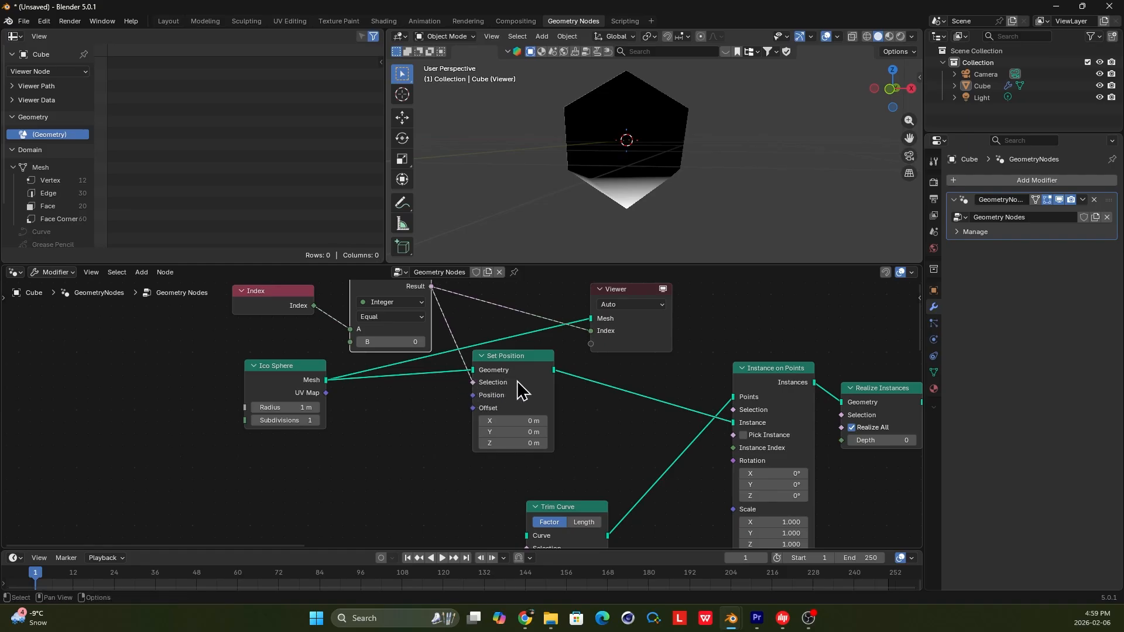
- Preview the Set Position output and set its Offset Z to 1.2 m to push the sphere's lowest vertex inward
middle_drag(517, 381, 508, 409)
ctrl+shift+click(534, 402)
scroll(521, 436, up, 1)
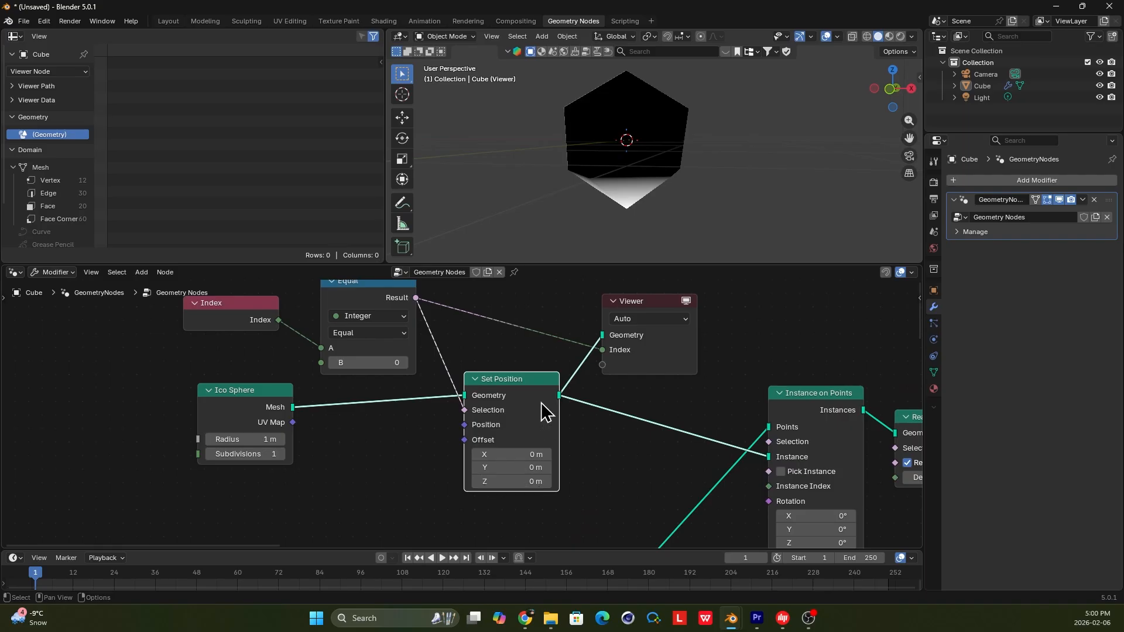
click(515, 482)
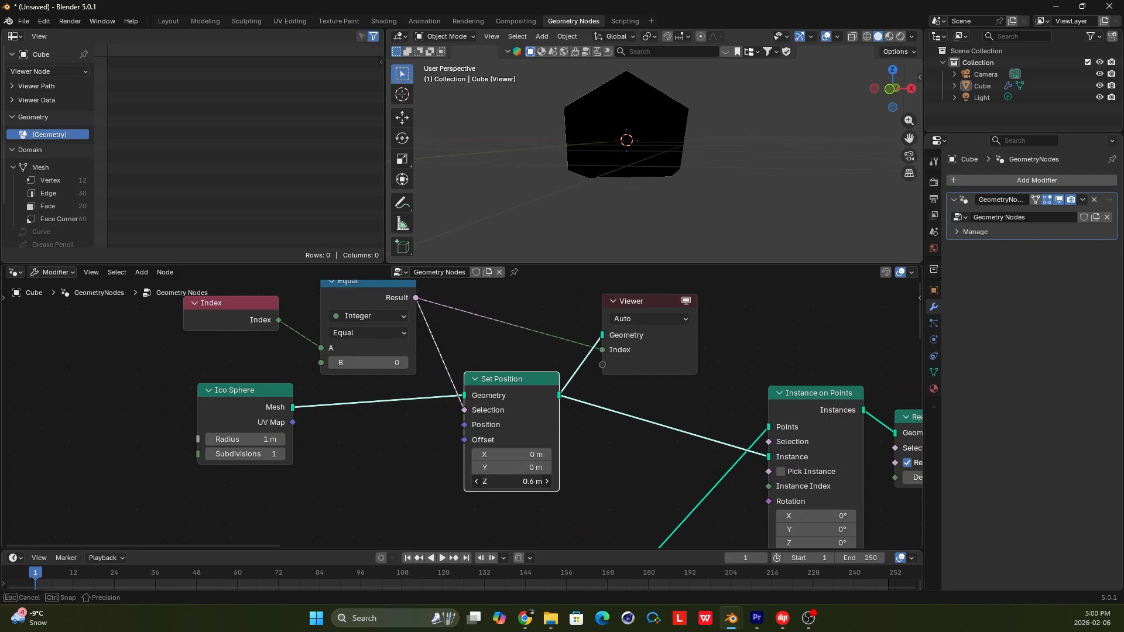
middle_drag(631, 210, 627, 156)
drag(520, 481, 548, 481)
- Delete the Viewer node and check the complete mushroom shape in the viewport
click(638, 362)
scroll(548, 342, down, 8)
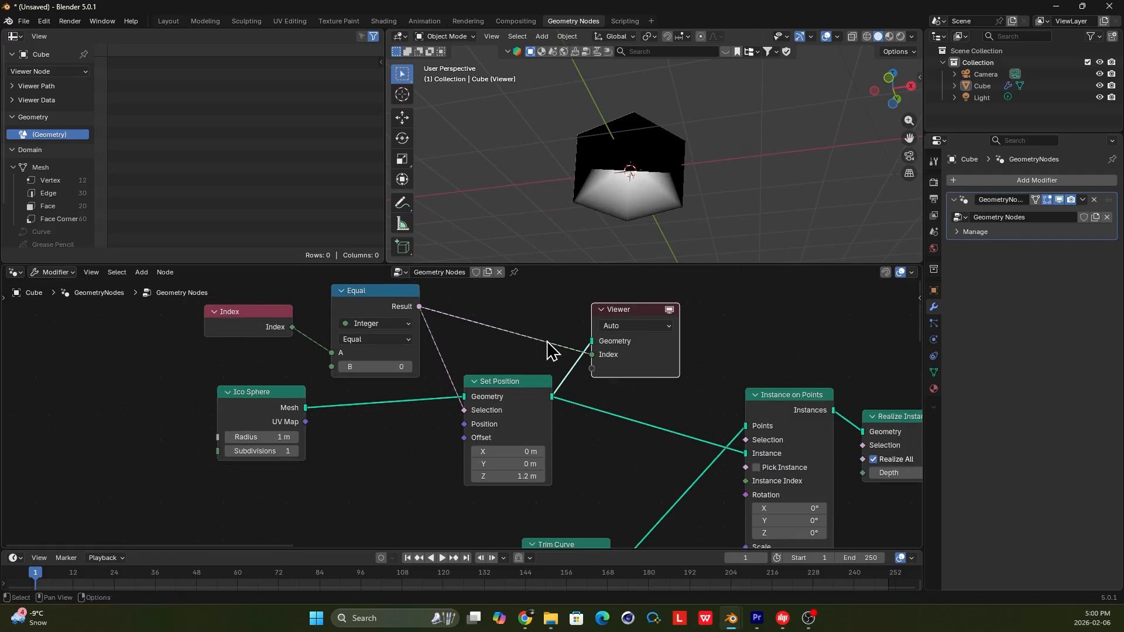
key(x)
middle_drag(646, 252, 627, 147)
scroll(611, 306, down, 3)
scroll(745, 459, down, 1)
scroll(528, 397, up, 9)
- Duplicate the stem's Subdivision Surface node and insert the copy between the cap's Realize Instances and Transform Geometry
middle_drag(745, 459, 519, 366)
scroll(508, 366, down, 5)
scroll(668, 454, up, 2)
middle_drag(662, 443, 533, 452)
scroll(557, 462, up, 3)
click(569, 467)
scroll(570, 468, down, 10)
key(shift+d)
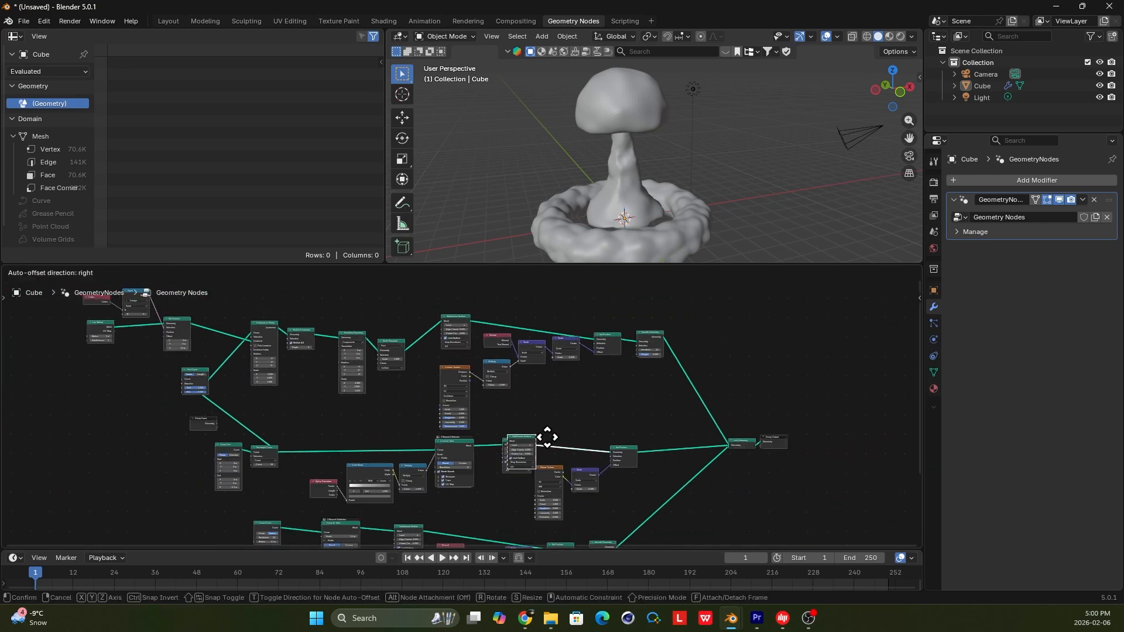
click(348, 338)
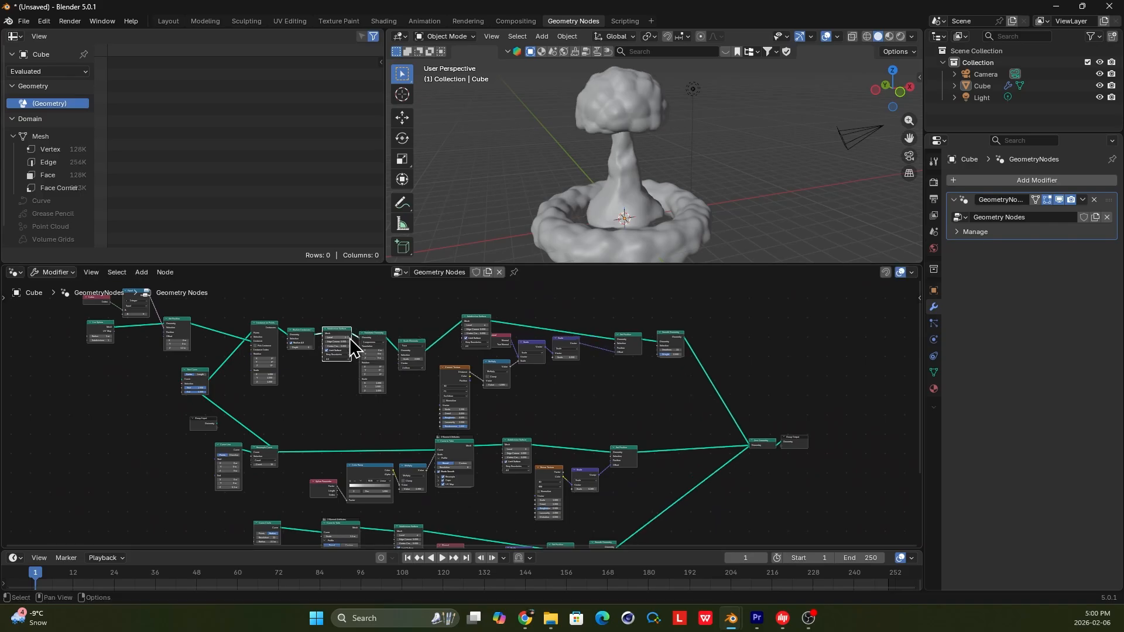
- Set the Level of the cap's newly inserted Subdivision Surface to 2
scroll(344, 332, up, 4)
click(369, 343)
text(1)
key(Return)
scroll(376, 334, up, 2)
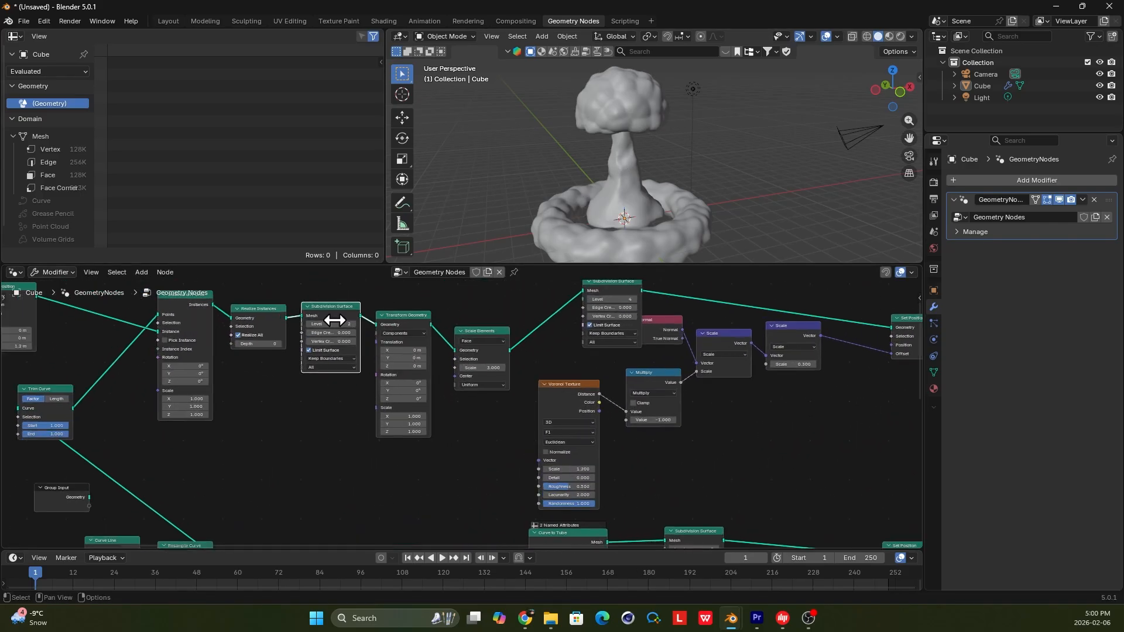
click(347, 324)
text(2)
key(Return)
middle_drag(631, 111, 639, 111)
- Move the Group Output node well away from Join Geometry to make room for more nodes
scroll(597, 334, down, 3)
middle_drag(656, 391, 509, 371)
scroll(527, 376, up, 1)
middle_drag(714, 419, 611, 401)
drag(611, 401, 803, 451)
click(663, 436)
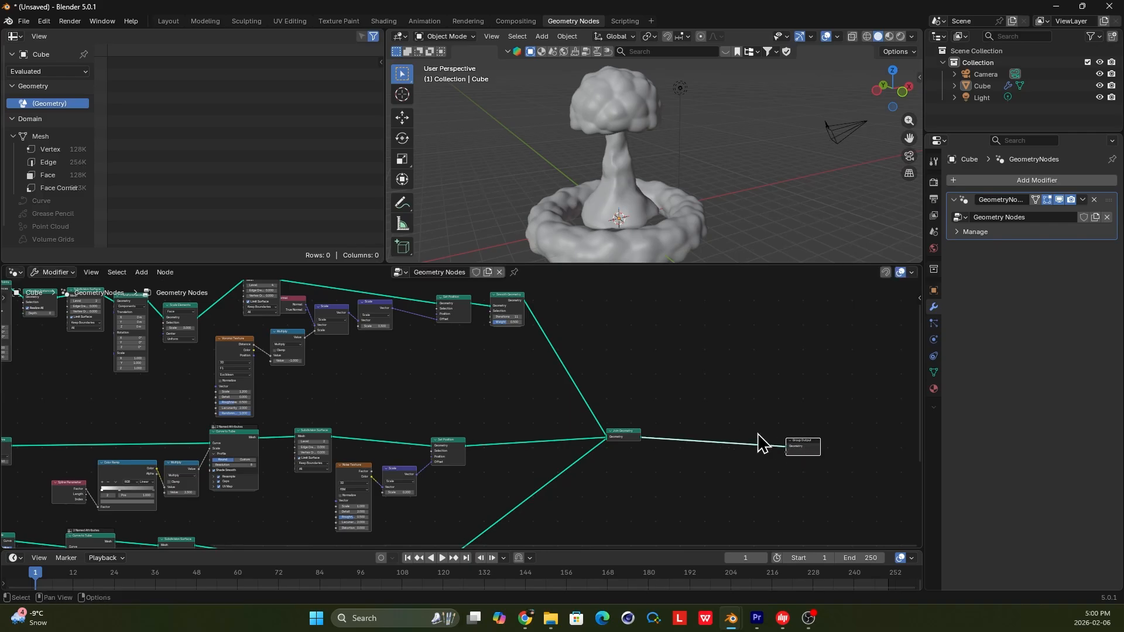
middle_drag(755, 438, 703, 421)
scroll(586, 398, up, 4)
drag(364, 512, 205, 439)
drag(343, 454, 743, 435)
key(KP_Decimal)
drag(590, 442, 699, 440)
- Duplicate the stem's Noise Texture, Scale and Set Position nodes and insert the copied Set Position between Join Geometry and Group Output
middle_drag(439, 429, 669, 400)
scroll(670, 400, down, 3)
drag(272, 463, 163, 441)
key(shift+d)
scroll(586, 451, up, 2)
click(710, 413)
drag(673, 439, 671, 437)
- Set the copied Noise Texture's Scale to 5 and the connected vector Scale node's factor to 0.01
scroll(603, 441, up, 4)
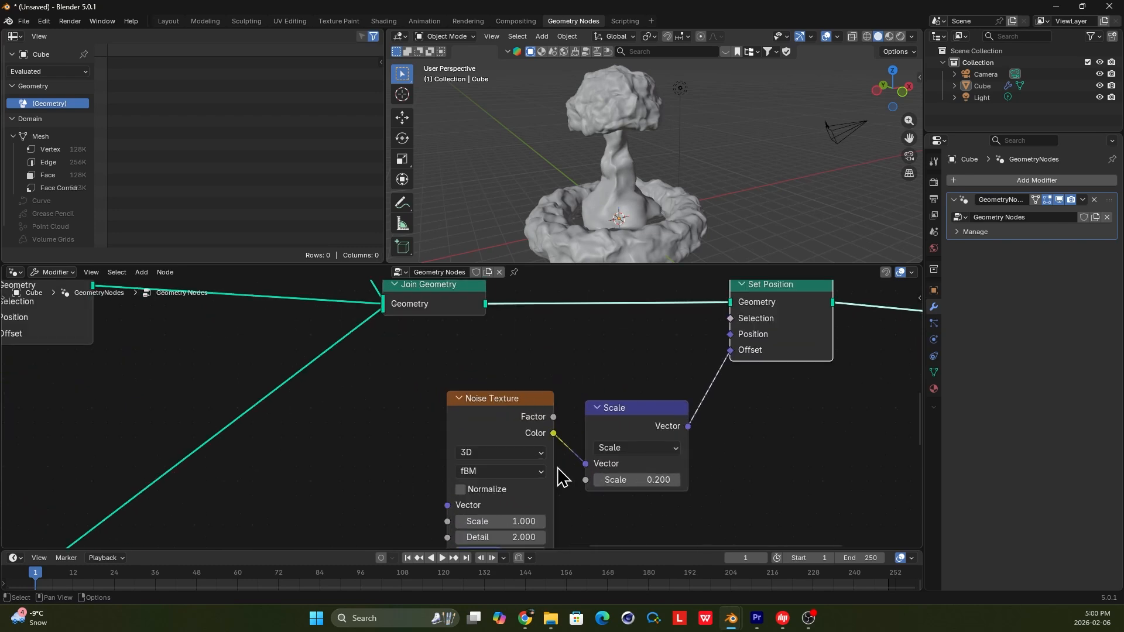
click(505, 491)
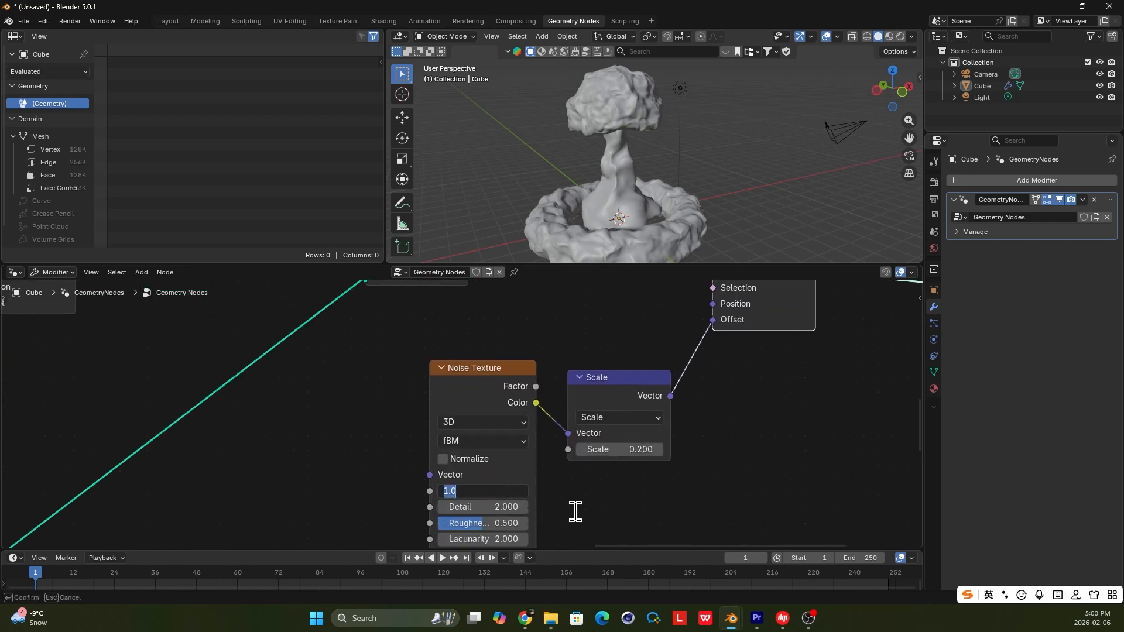
text(5)
key(Return)
scroll(636, 469, up, 1)
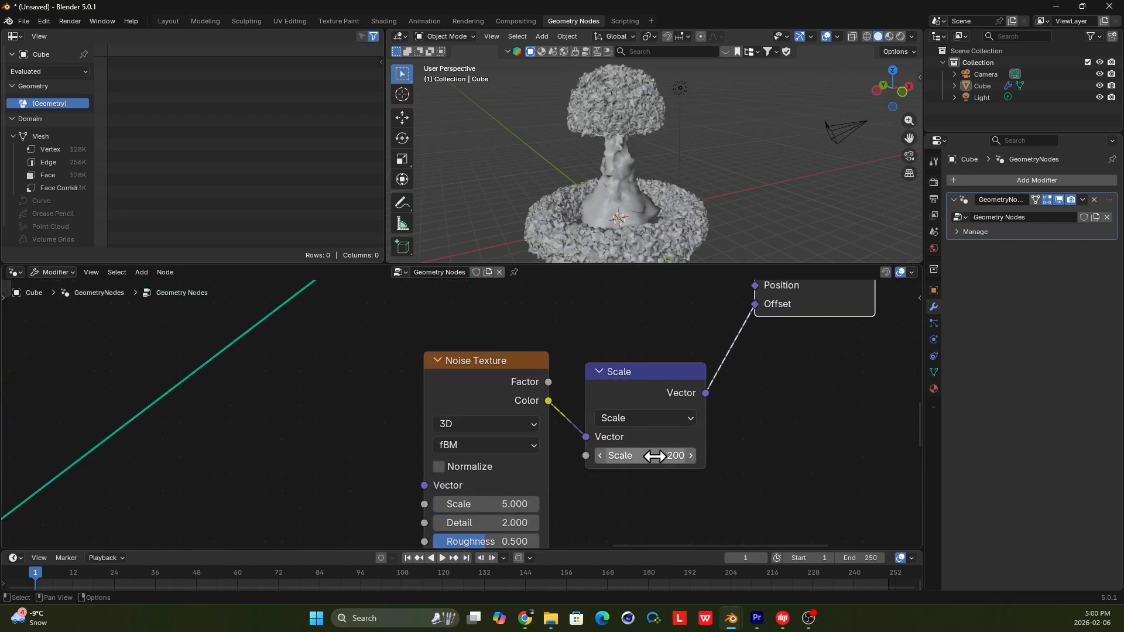
click(655, 457)
key(Return)
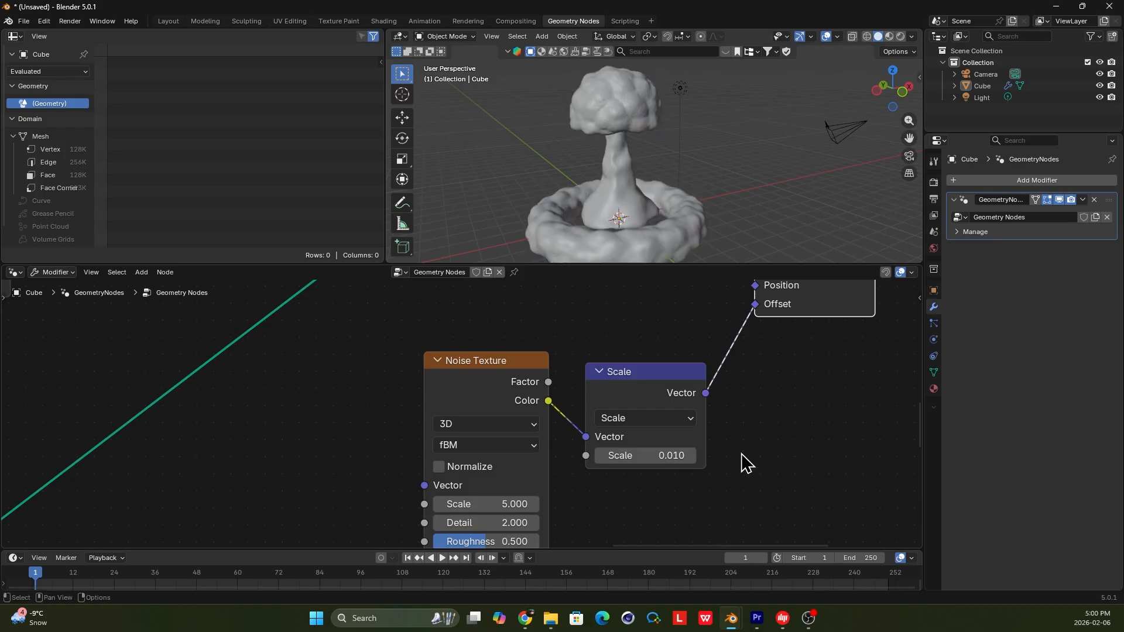
- Increase the copied vector Scale node's factor to 0.02 and inspect the surface detail
scroll(622, 135, up, 3)
middle_drag(622, 135, 599, 149)
scroll(599, 149, down, 1)
middle_drag(620, 253, 616, 255)
click(668, 455)
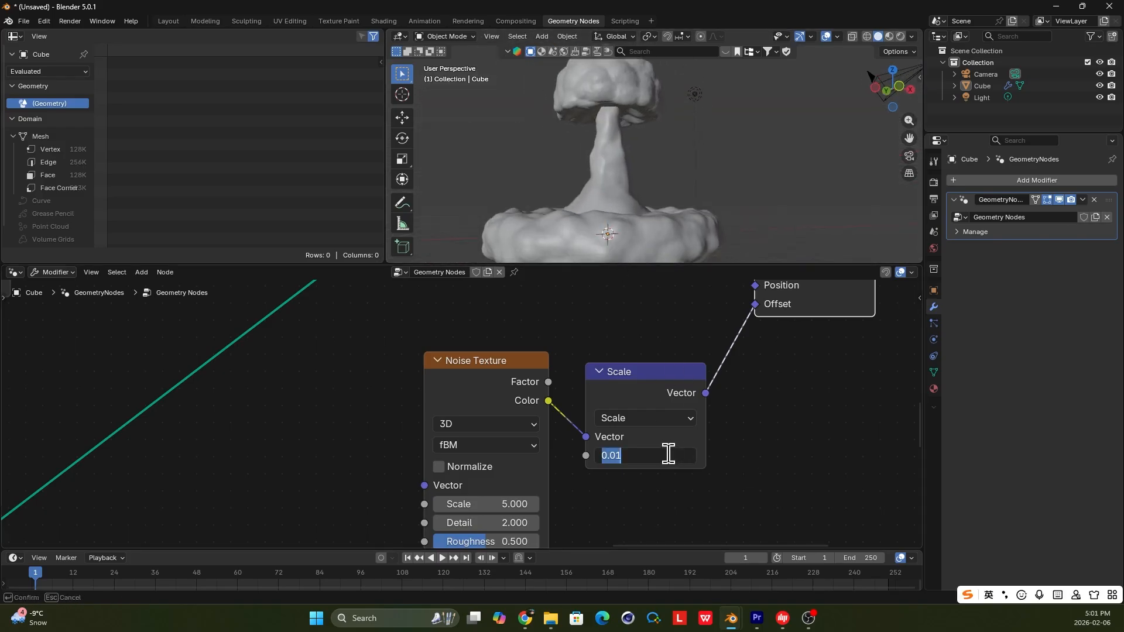
text(0.02)
key(Return)
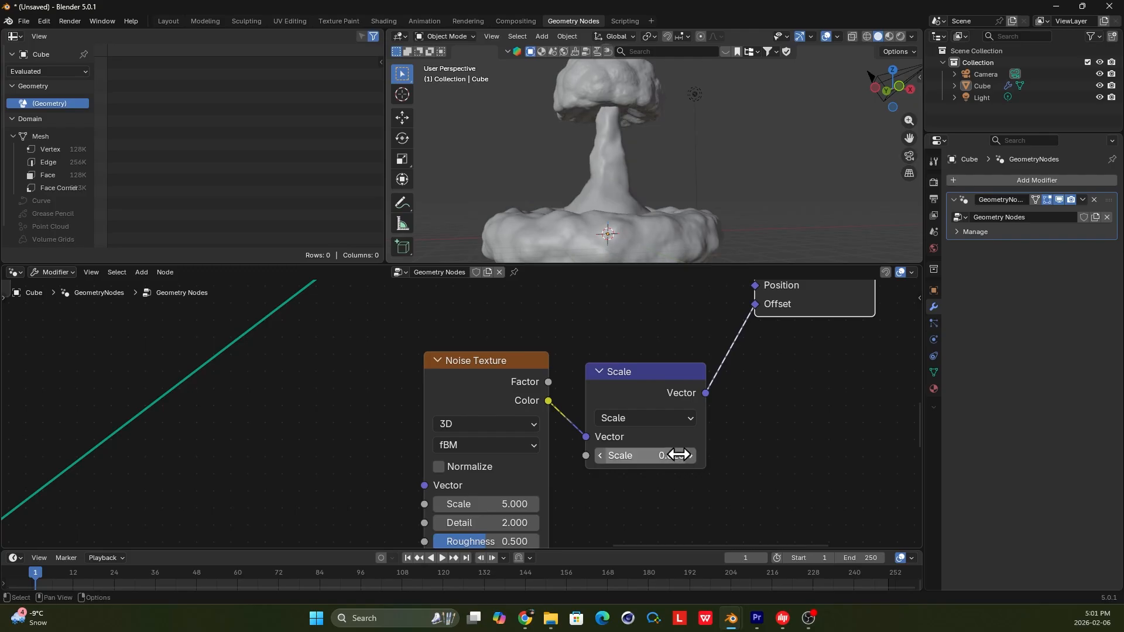
middle_drag(613, 159, 652, 188)
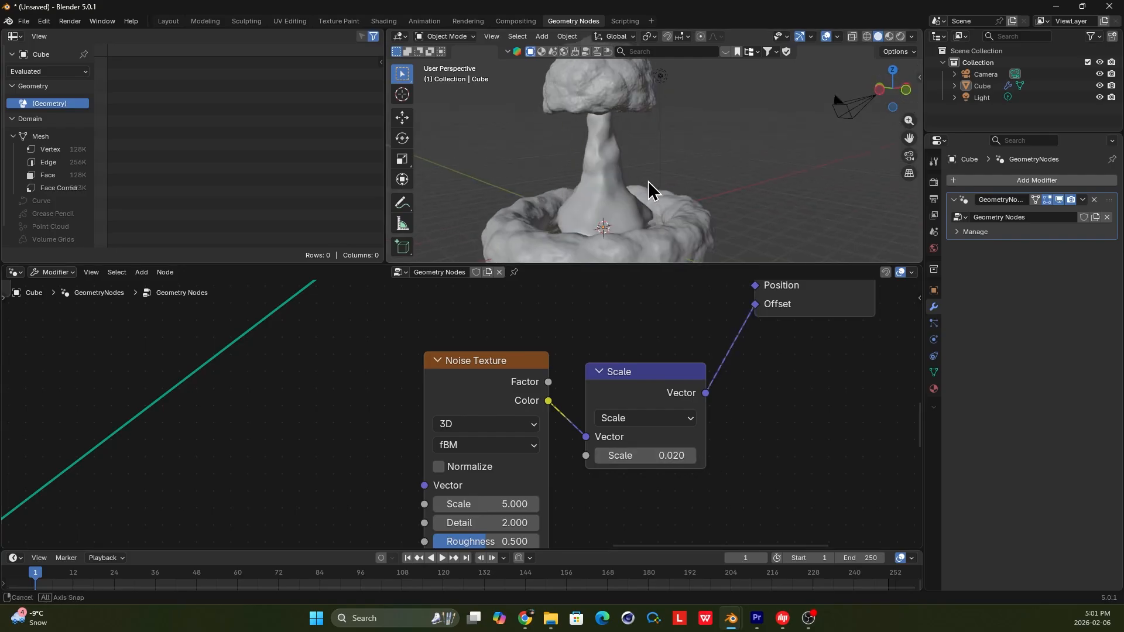
- Move the Group Output node farther from the final Set Position node to make room between them
scroll(617, 371, down, 3)
middle_drag(427, 338, 594, 358)
click(357, 335)
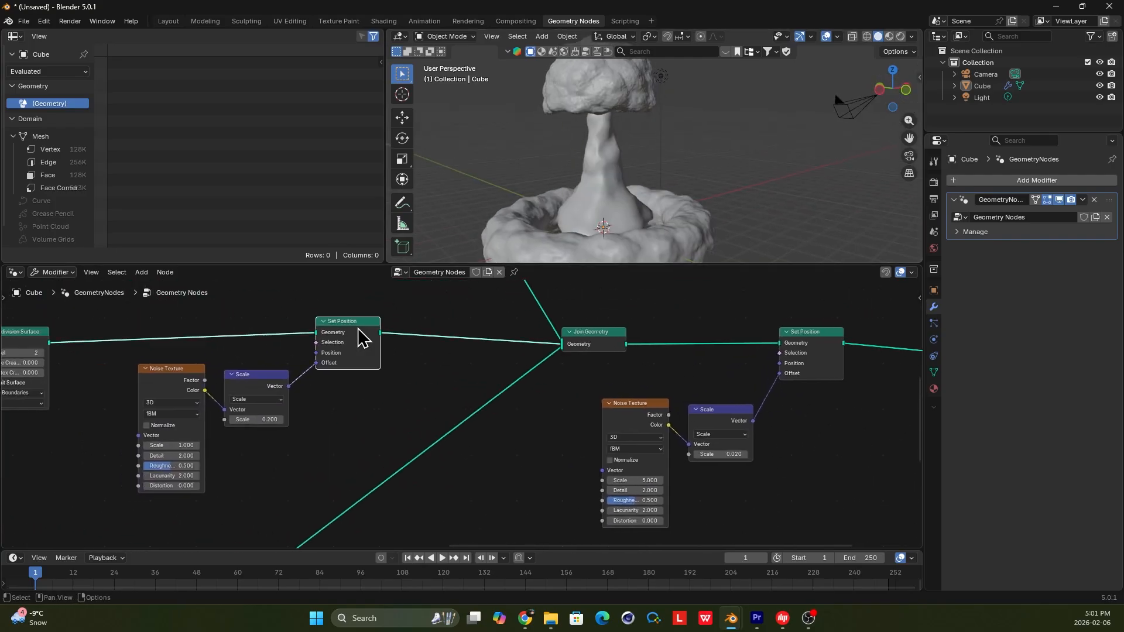
mouse_move(627, 184)
middle_down()
mouse_move(565, 172)
mouse_move(652, 176)
mouse_move(632, 155)
mouse_move(623, 170)
middle_up()
scroll(638, 181, down, 2)
scroll(757, 372, down, 3)
middle_drag(756, 372, 482, 367)
drag(621, 366, 615, 352)
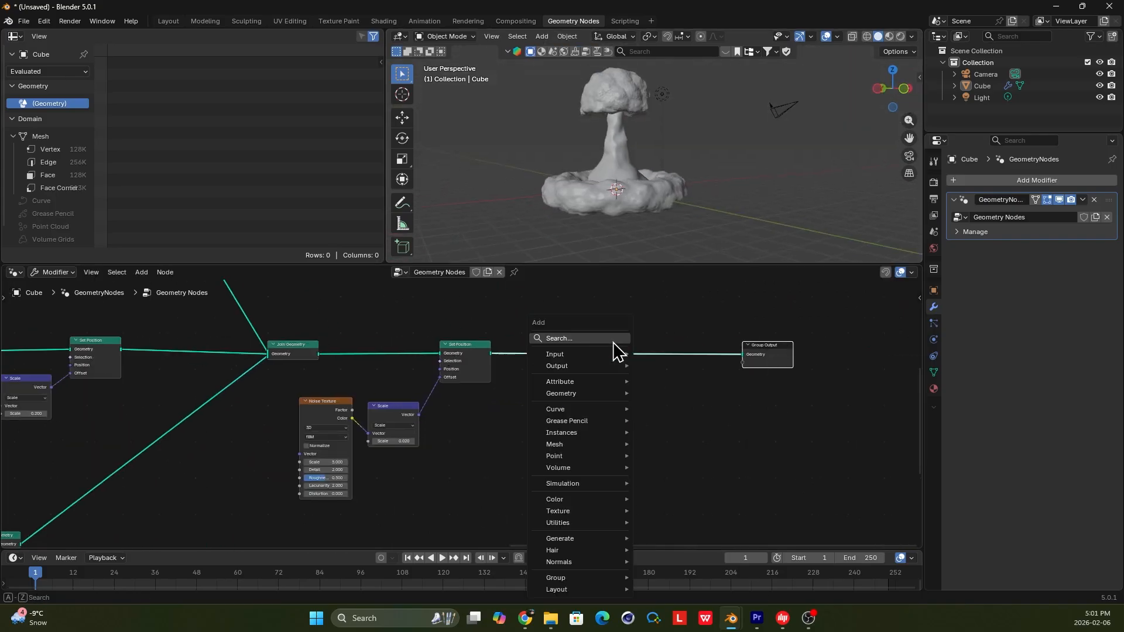
- Insert a Set Shade Smooth node between the final Set Position and Group Output, and inspect the mesh's shading
text(som)
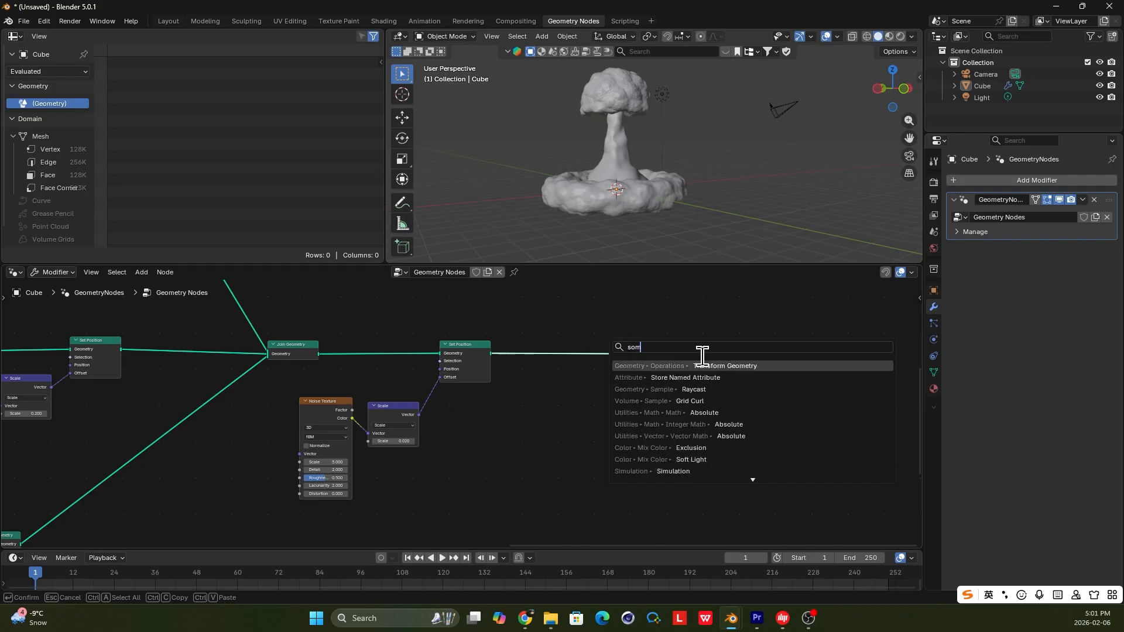
text(A)
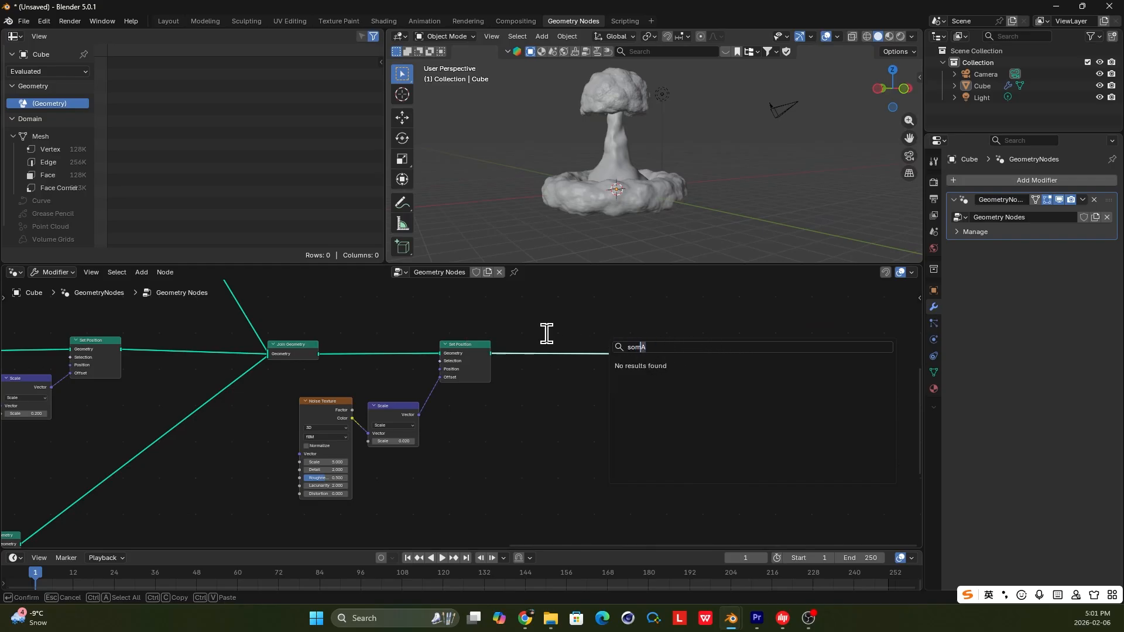
key(BackSpace)
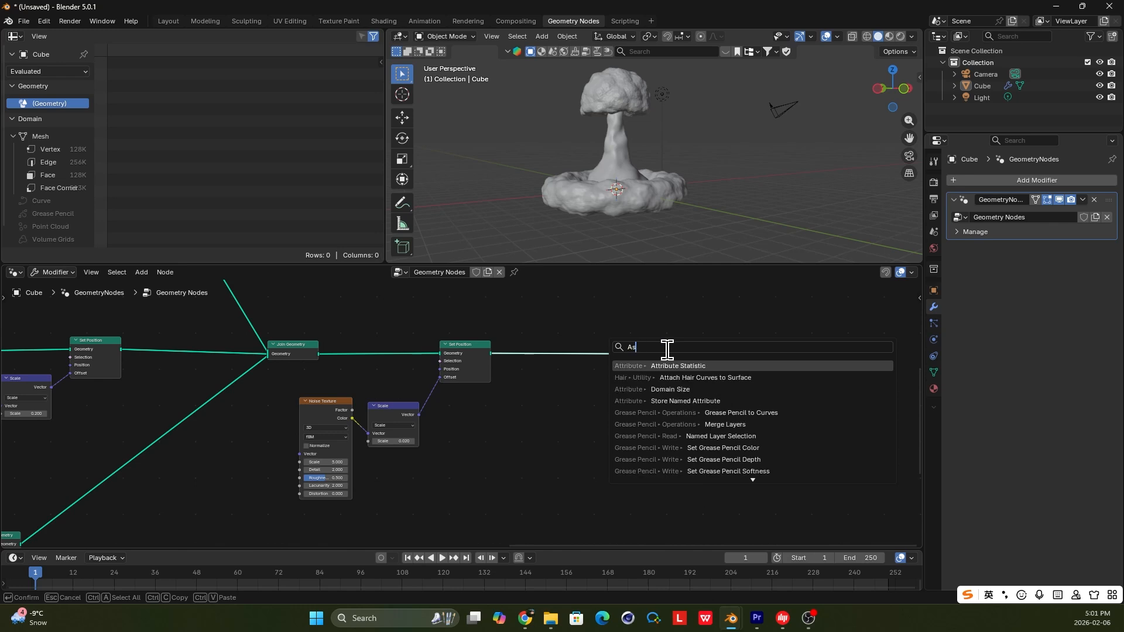
text(set s)
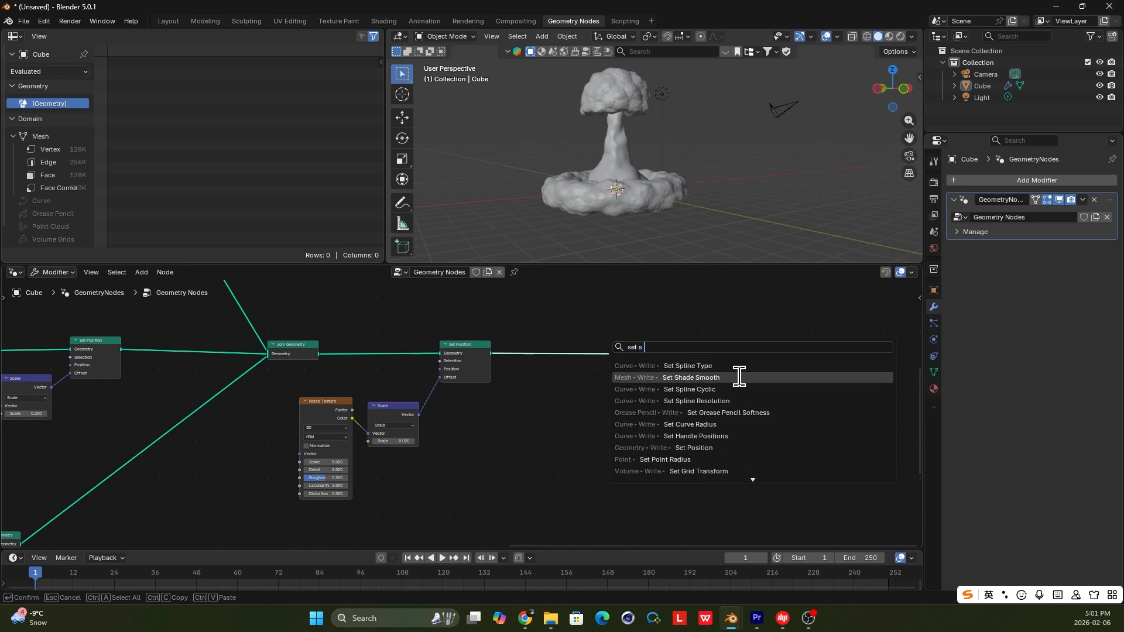
click(744, 376)
click(567, 342)
scroll(650, 161, up, 2)
shift+middle_drag(634, 208, 626, 243)
scroll(644, 234, up, 2)
scroll(645, 234, up, 1)
scroll(644, 234, down, 1)
scroll(628, 313, down, 2)
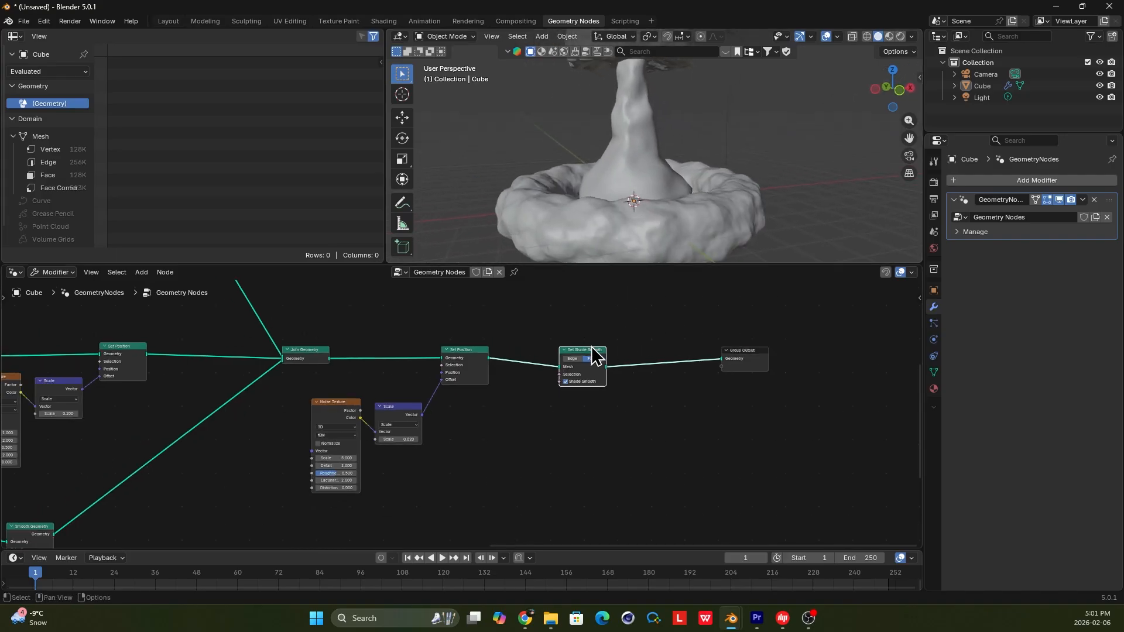
- Place Set Shade Smooth close to the final Set Position node and move Group Output farther away from it
scroll(594, 354, up, 2)
drag(614, 328, 577, 325)
middle_drag(835, 338, 743, 348)
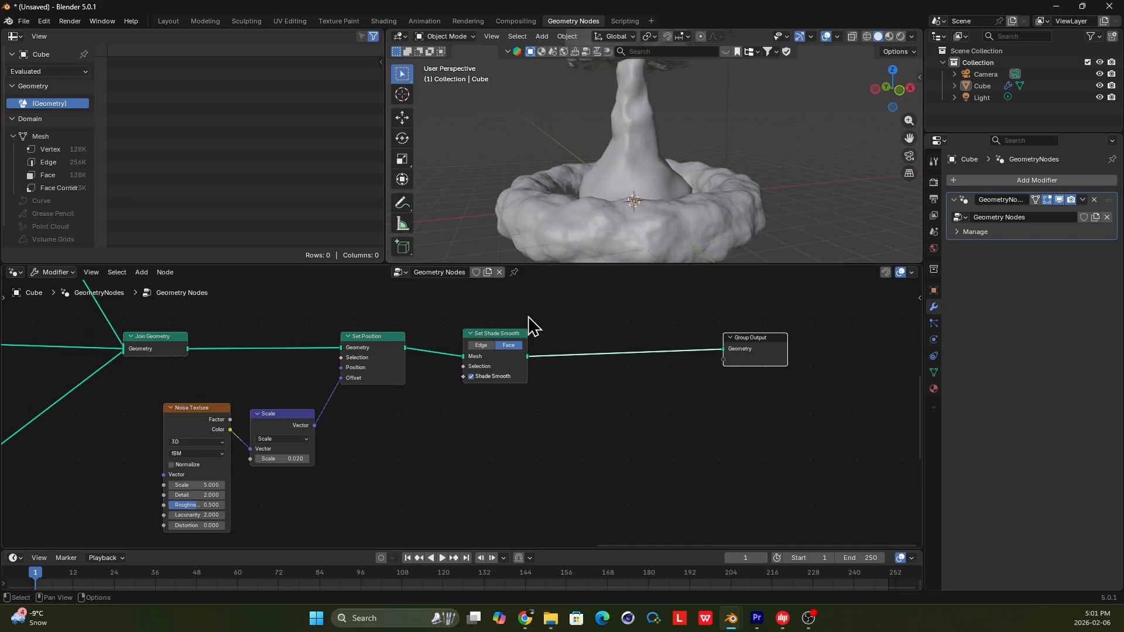
scroll(509, 339, up, 1)
drag(514, 330, 492, 337)
- Insert a Set Material node between Set Shade Smooth and Group Output and assign it the material named Material
key(shift+a)
text(set)
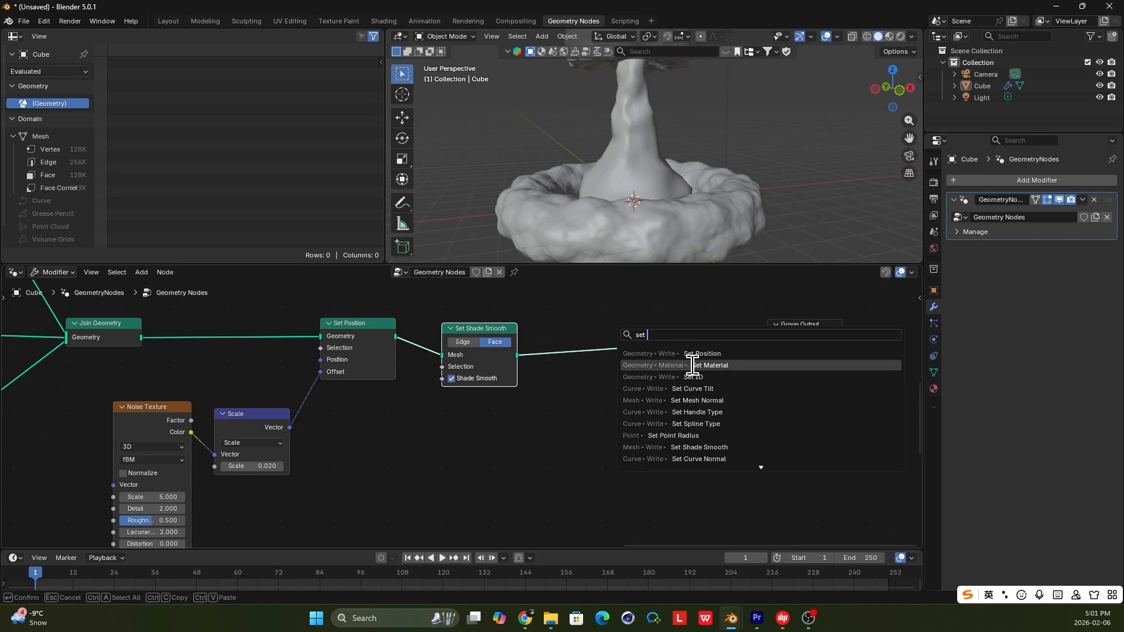
click(691, 366)
click(628, 338)
click(640, 372)
click(664, 407)
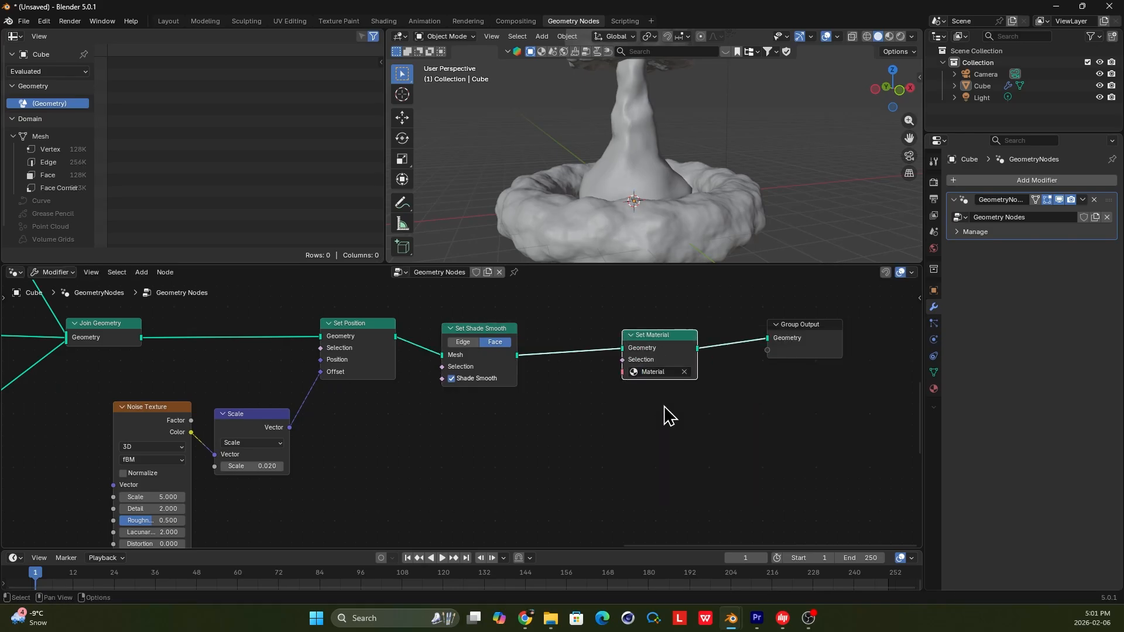
- Examine the whole mushroom cloud and review the node tree's stem and ring branches
scroll(659, 345, down, 4)
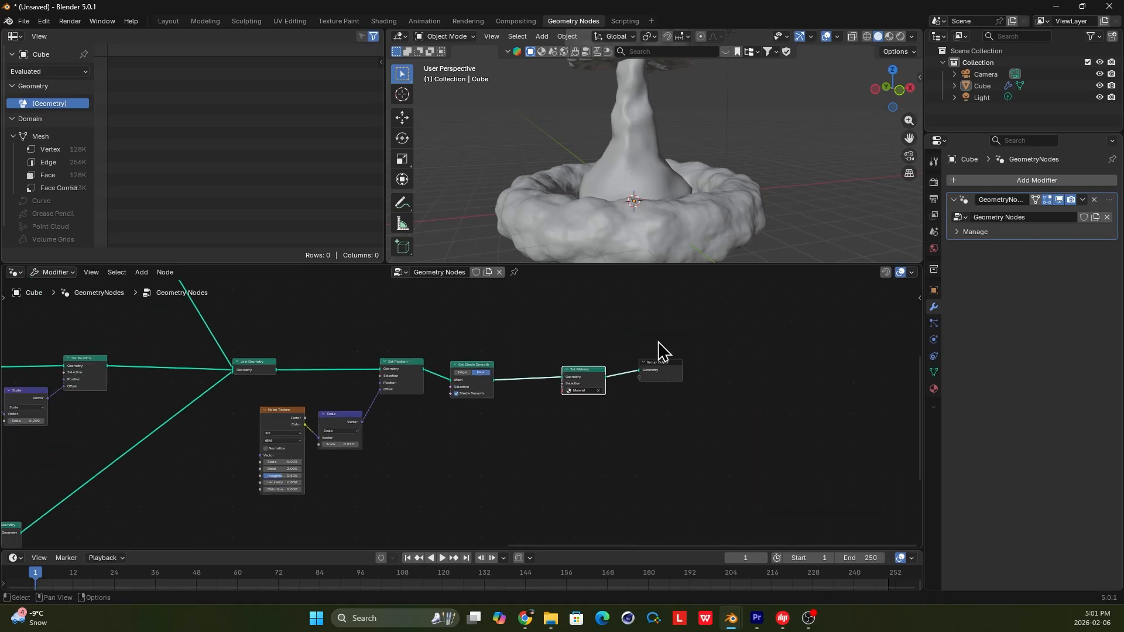
scroll(665, 221, down, 3)
middle_drag(664, 181, 817, 202)
scroll(381, 477, down, 3)
scroll(400, 422, up, 6)
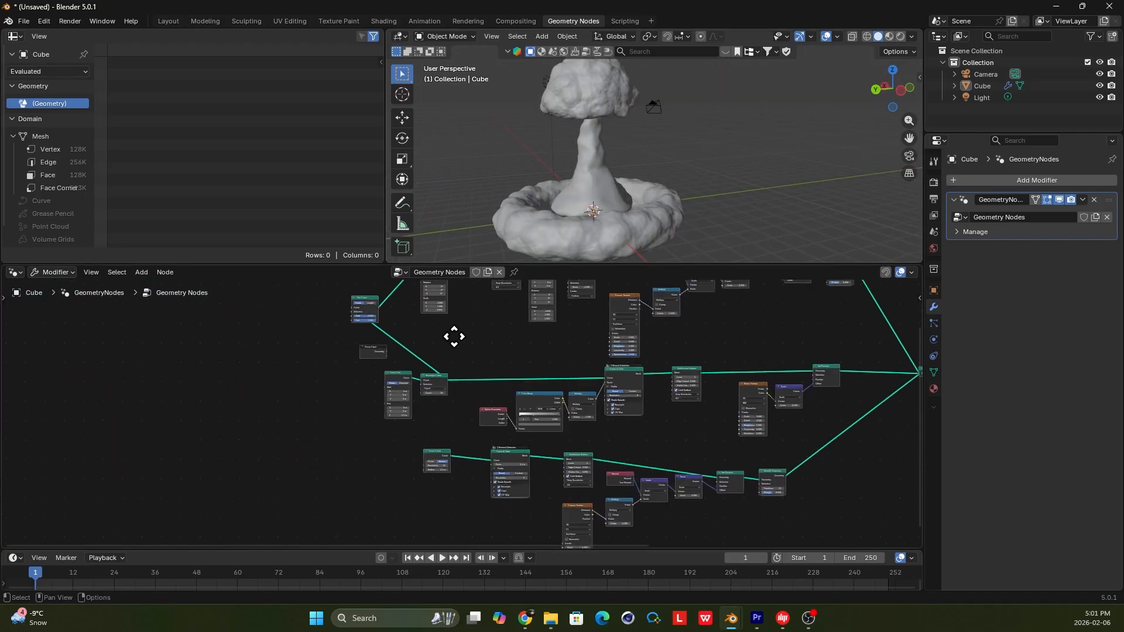
scroll(462, 403, up, 1)
middle_drag(462, 430, 466, 346)
middle_drag(467, 450, 501, 383)
scroll(492, 402, up, 4)
scroll(638, 401, up, 1)
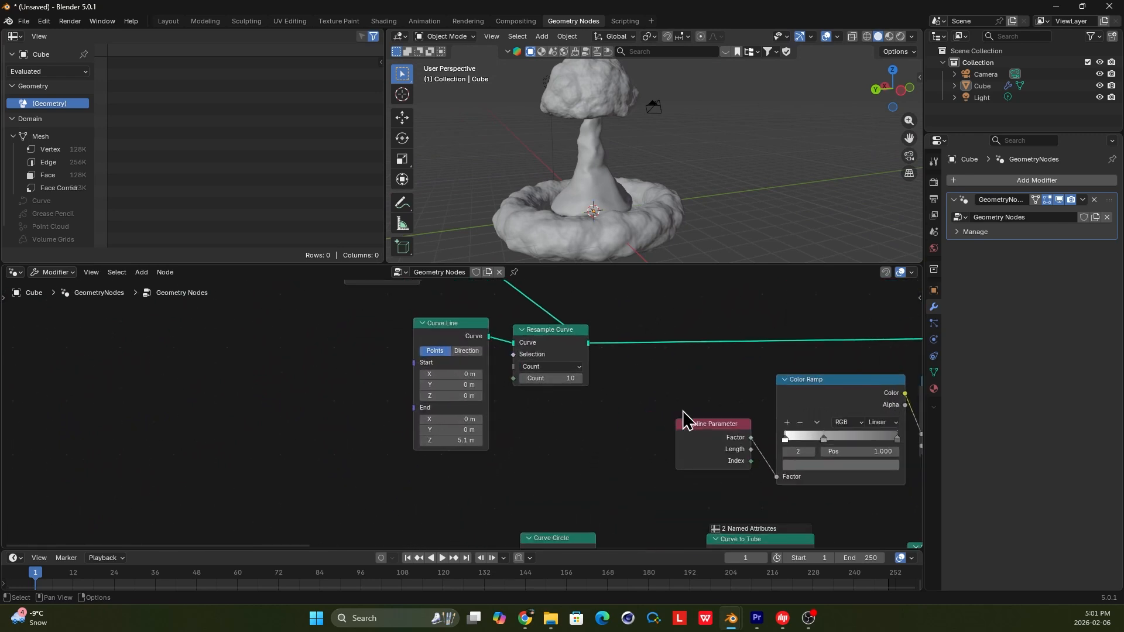
middle_drag(852, 438, 502, 393)
scroll(591, 396, down, 2)
middle_drag(677, 380, 456, 400)
scroll(497, 408, down, 4)
middle_drag(485, 457, 525, 376)
scroll(383, 424, up, 3)
mouse_move(383, 428)
middle_down()
mouse_move(314, 407)
mouse_move(376, 409)
middle_up()
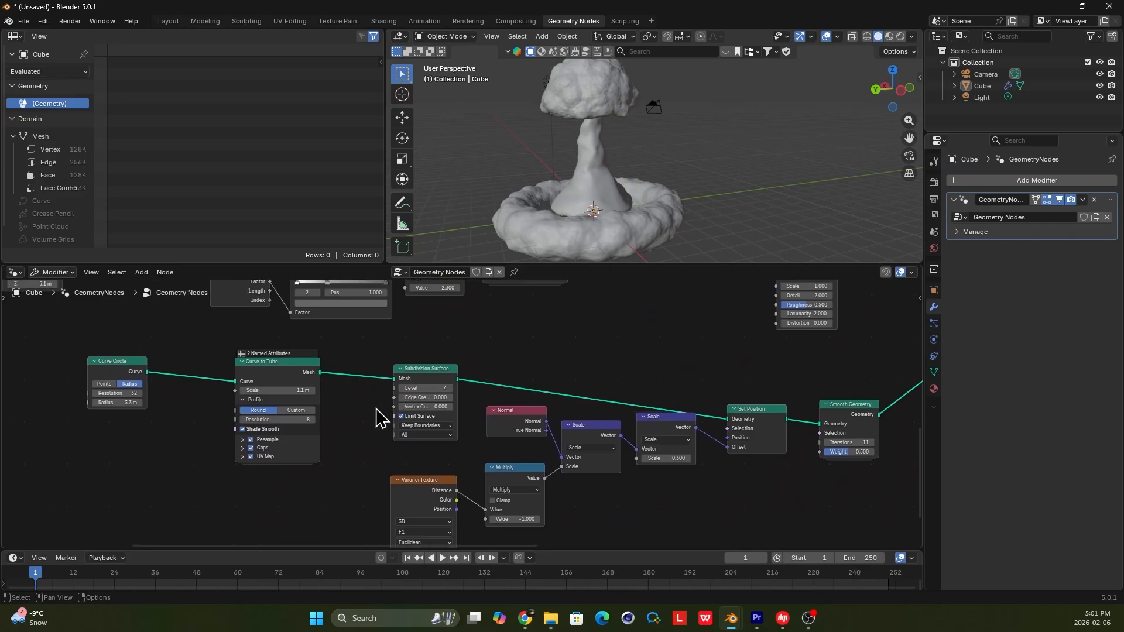
- Insert a Transform Geometry node between the ring's Curve Circle and Curve to Tube nodes
key(shift+a)
text(tra)
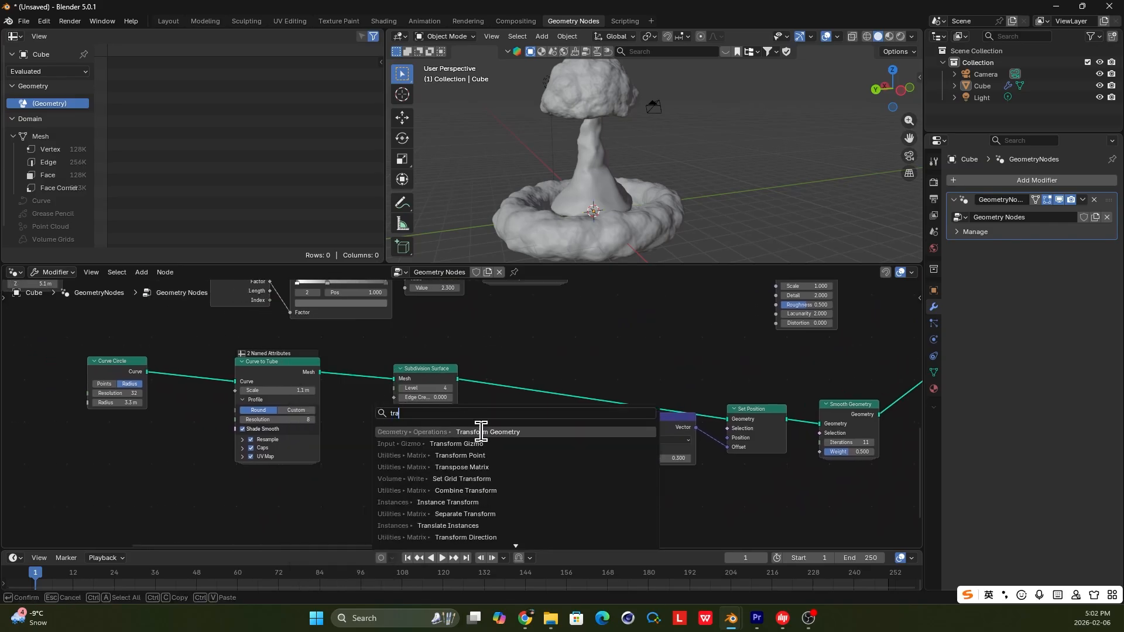
click(481, 431)
click(174, 351)
- Add a Group Input node below Curve Circle and connect its empty socket to the Transform Geometry node's Scale, exposing it on the modifier
middle_drag(211, 382, 374, 389)
key(shift+a)
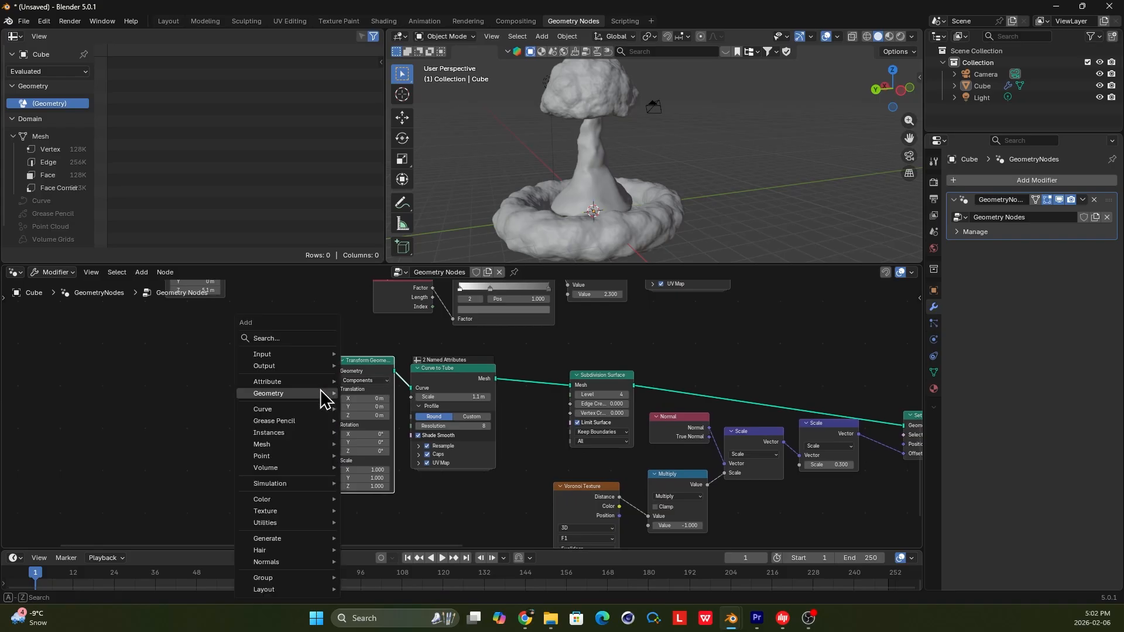
text(gr)
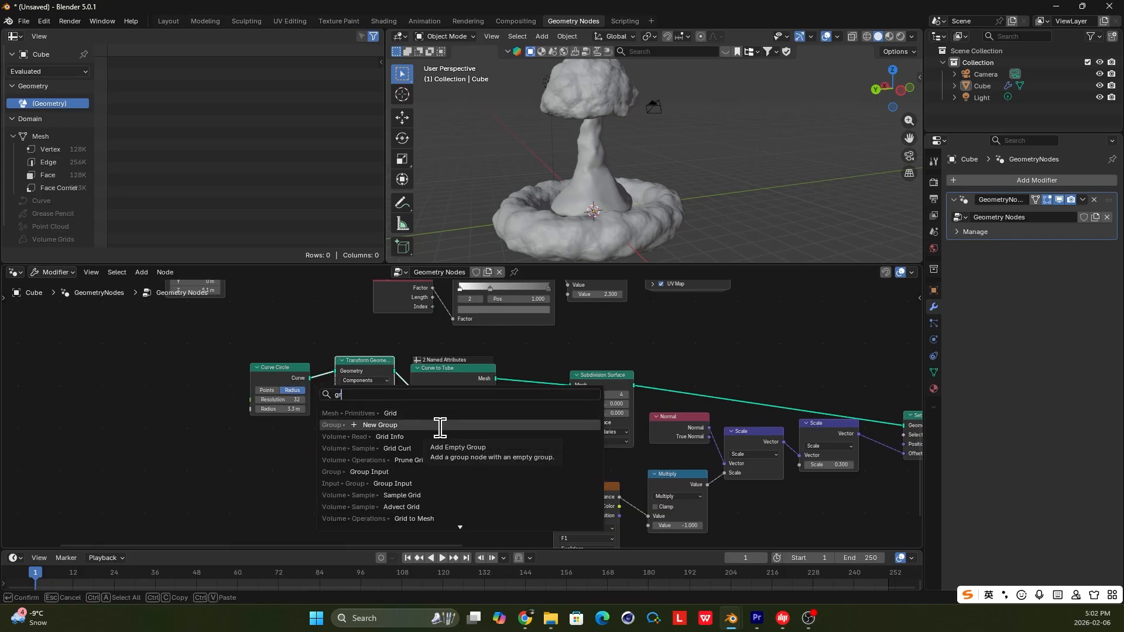
text(oup inp)
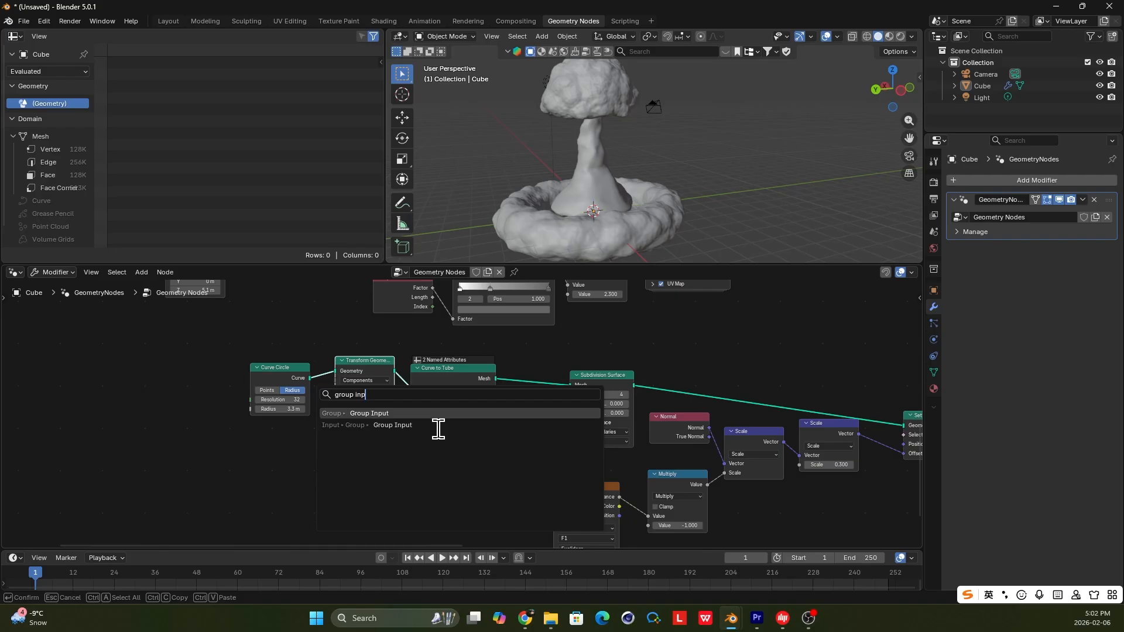
click(413, 414)
click(271, 467)
scroll(287, 466, up, 1)
middle_drag(287, 467, 372, 435)
drag(321, 448, 299, 434)
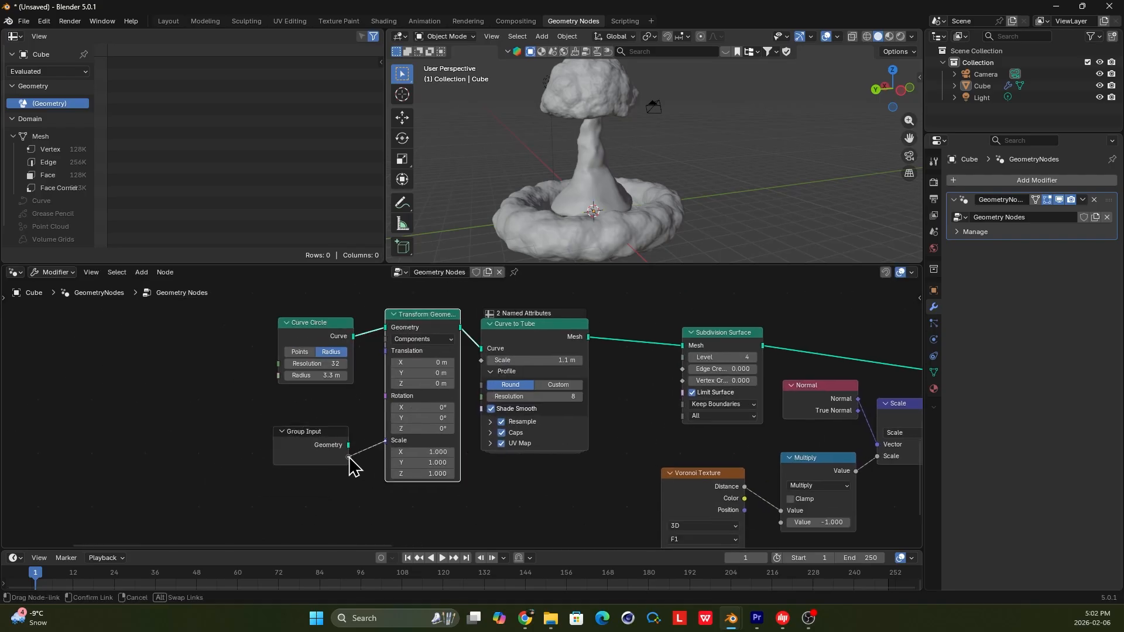
drag(350, 460, 352, 458)
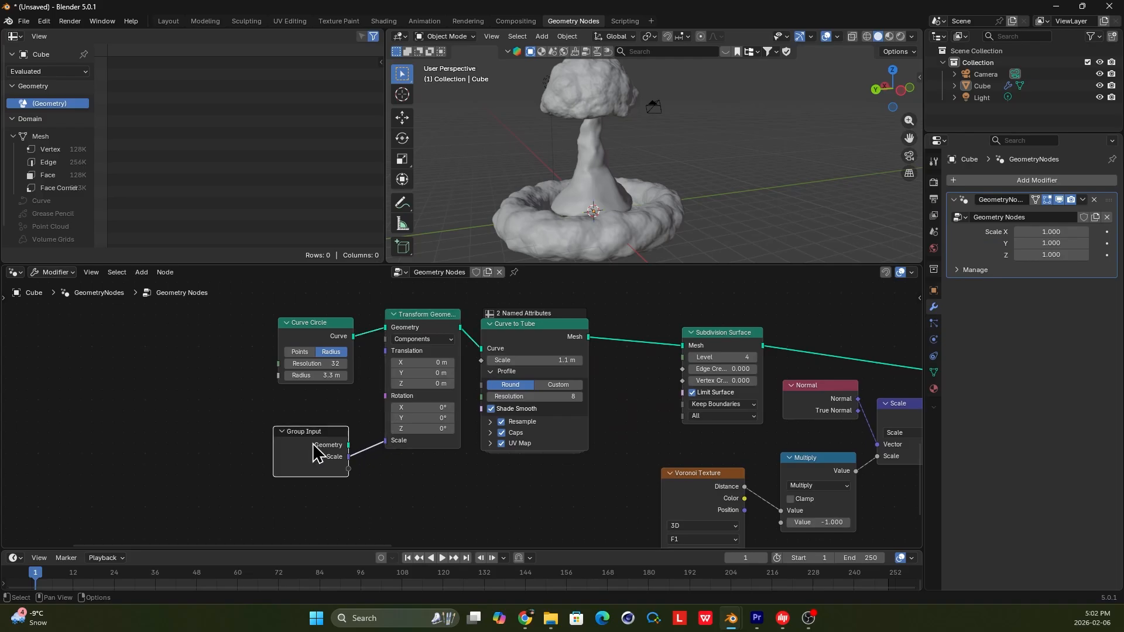
- Move the unconnected Group Input node clear of the stem's Curve Line node
scroll(630, 234, down, 2)
scroll(565, 306, down, 2)
middle_drag(565, 305, 518, 368)
scroll(630, 188, up, 2)
middle_drag(608, 191, 599, 178)
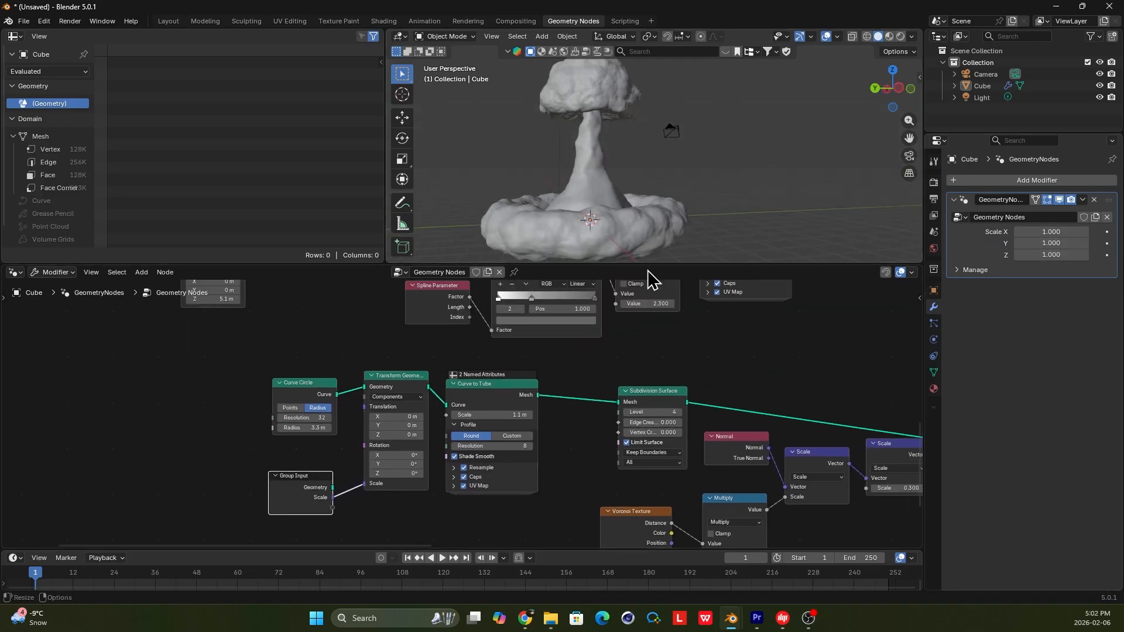
middle_drag(551, 387, 527, 473)
scroll(468, 433, down, 3)
middle_drag(378, 382, 602, 443)
scroll(466, 412, up, 7)
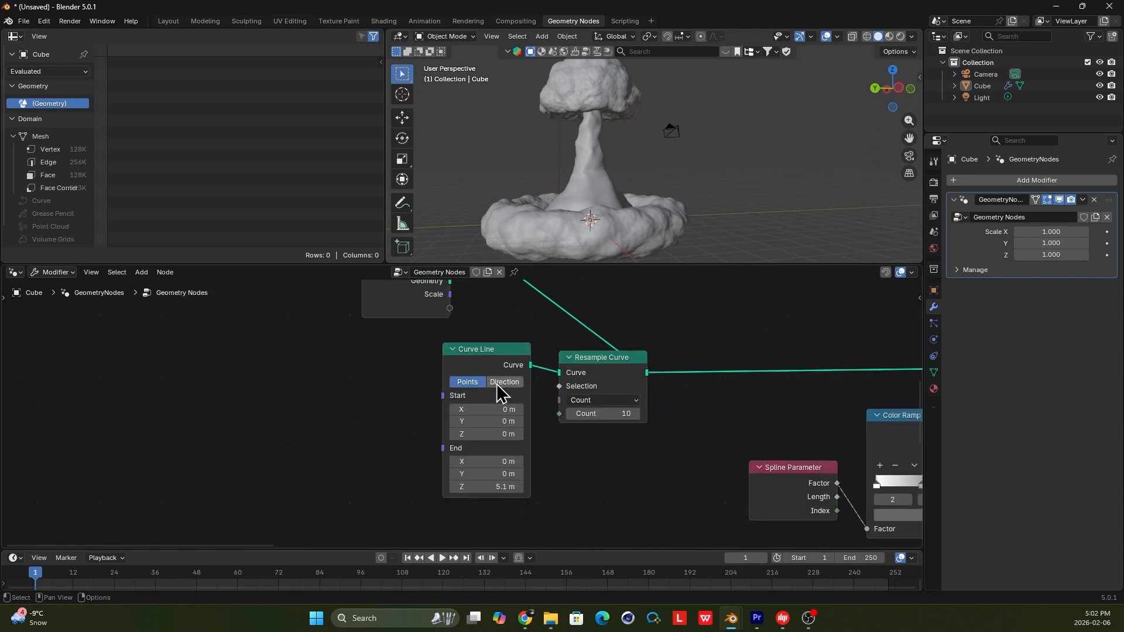
scroll(552, 388, down, 5)
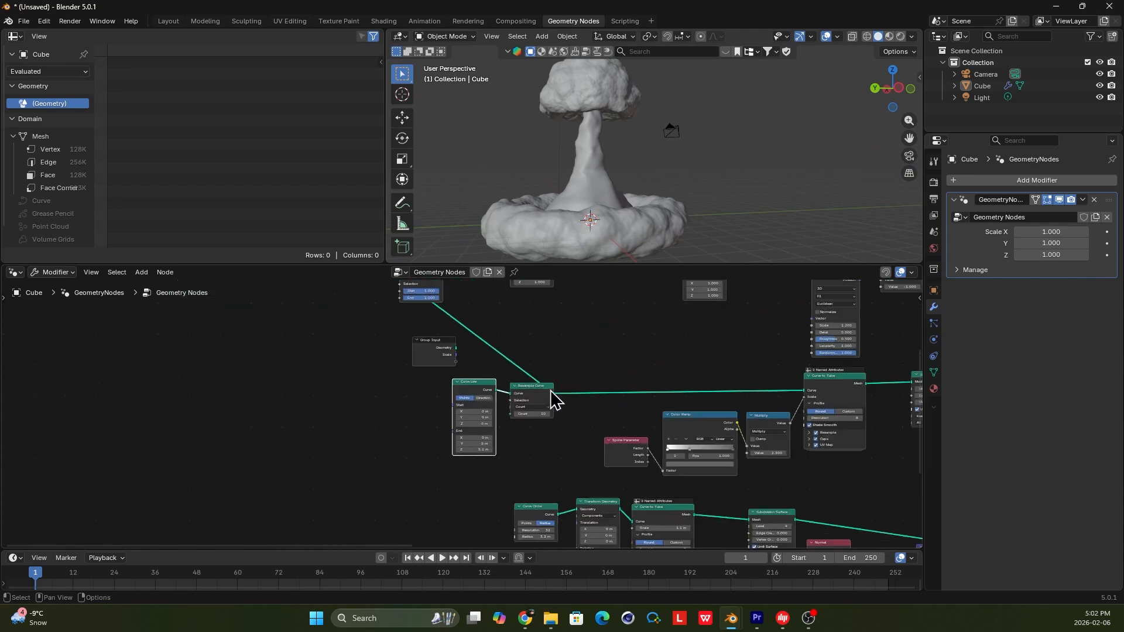
drag(420, 378, 367, 386)
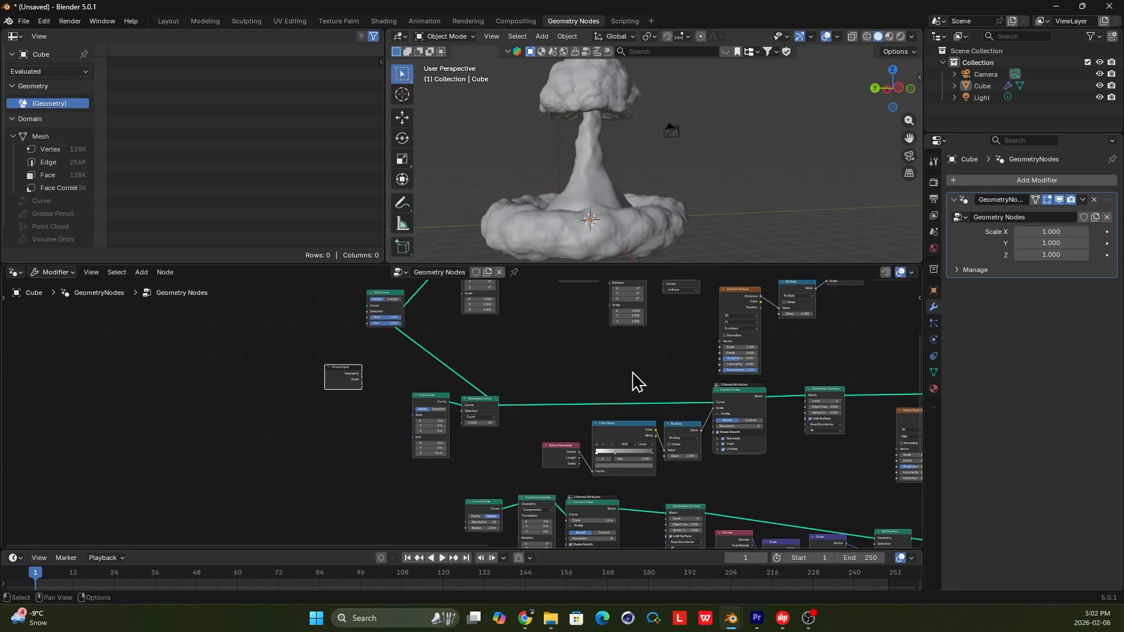
- Examine the cap and stem branches of the node tree, selecting all the cap's nodes
scroll(504, 381, down, 3)
middle_drag(631, 394, 595, 386)
middle_drag(642, 181, 611, 208)
middle_drag(402, 344, 646, 395)
scroll(641, 395, up, 8)
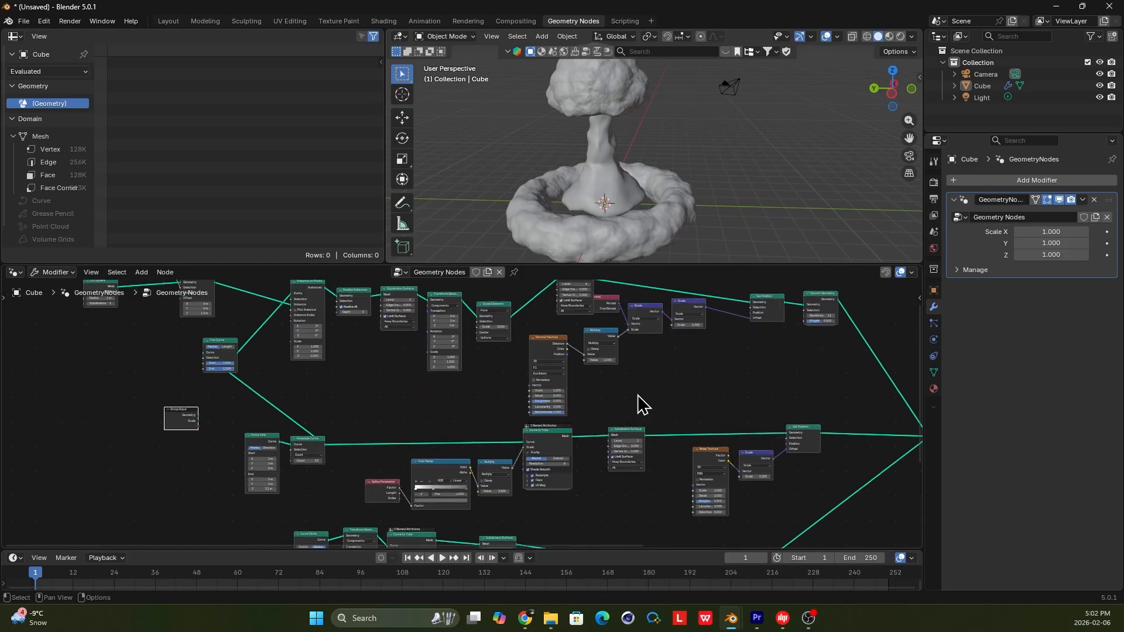
middle_drag(602, 337, 506, 405)
scroll(506, 405, up, 2)
drag(500, 381, 504, 379)
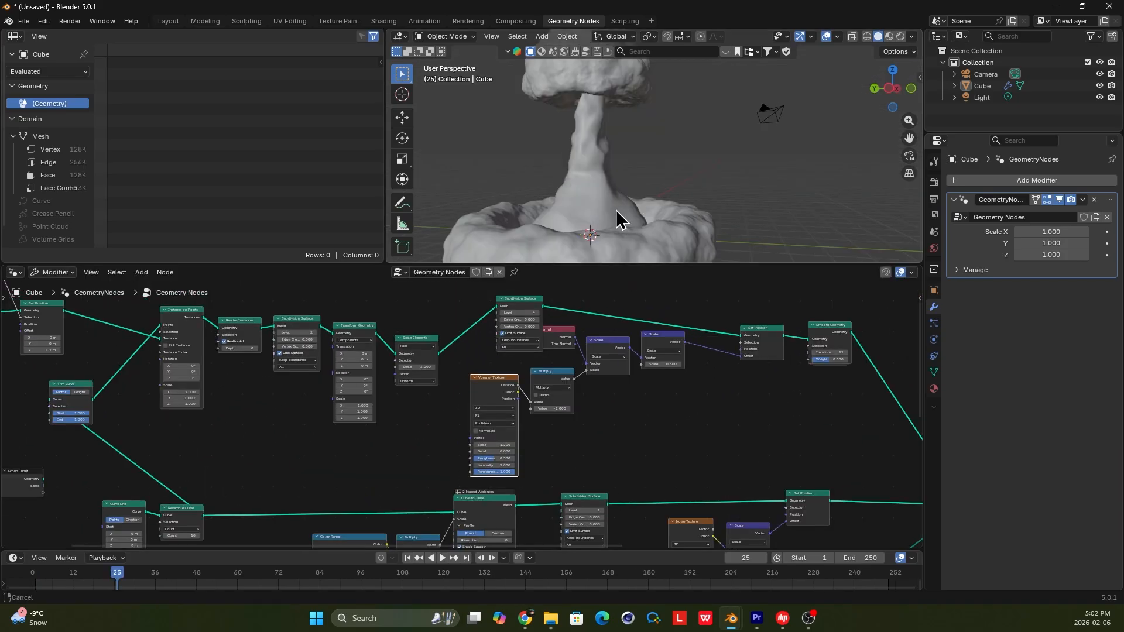
middle_drag(615, 210, 612, 226)
scroll(520, 376, down, 3)
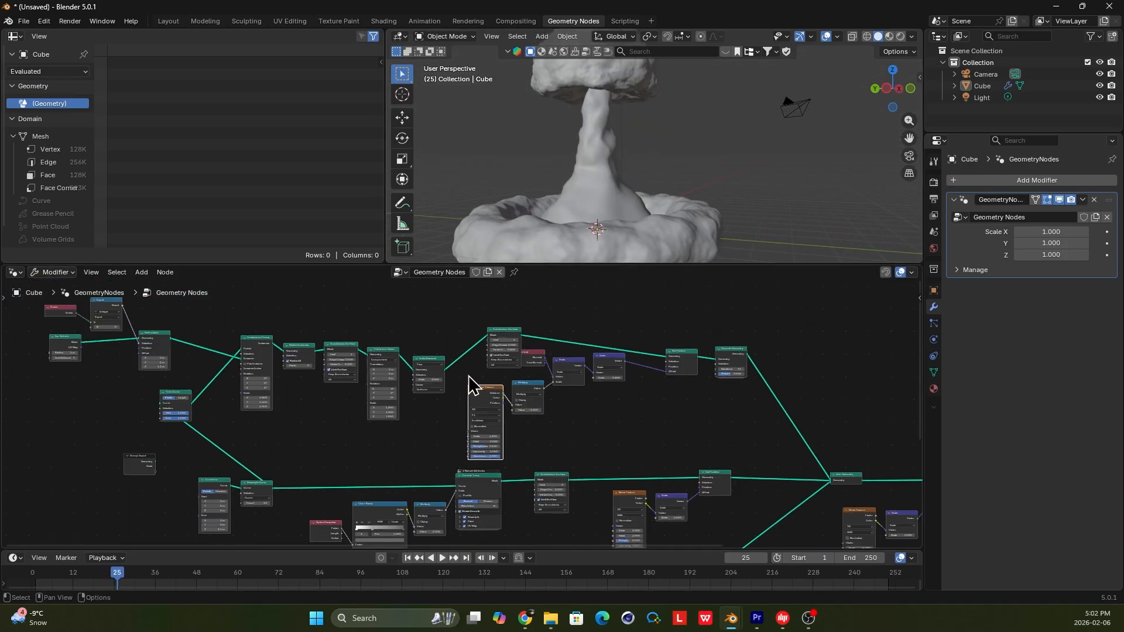
drag(783, 410, 144, 325)
scroll(460, 457, down, 4)
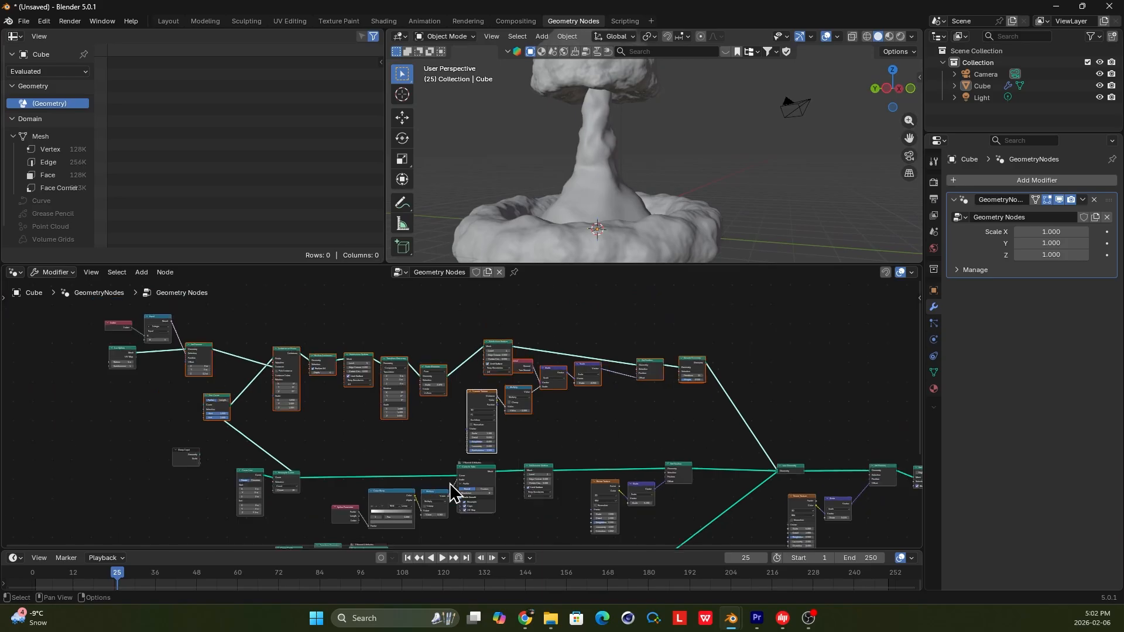
- Try switching the ring's Voronoi Texture from 3D to 4D
middle_drag(497, 541, 464, 388)
scroll(445, 410, up, 6)
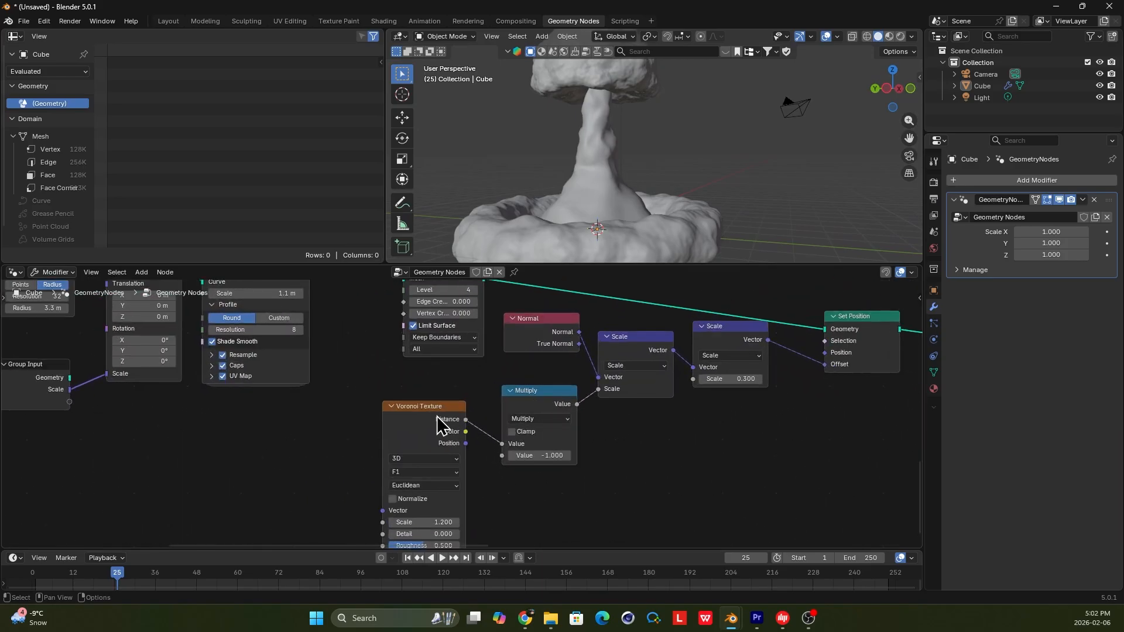
scroll(442, 425, up, 3)
drag(536, 452, 486, 417)
click(486, 416)
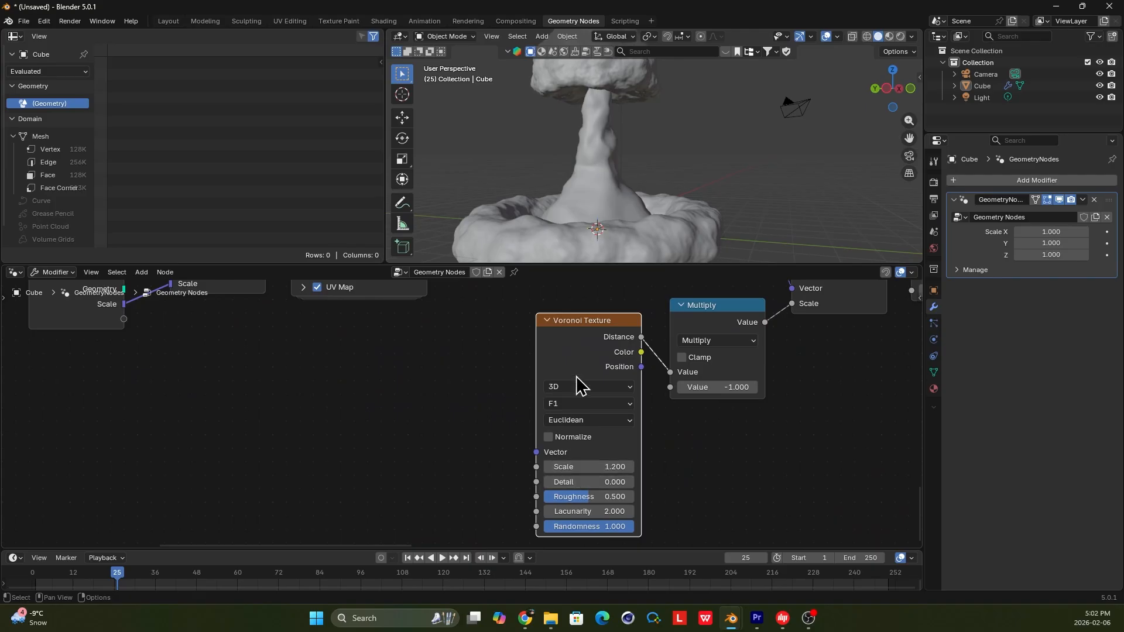
click(581, 387)
click(579, 464)
middle_drag(589, 438, 583, 416)
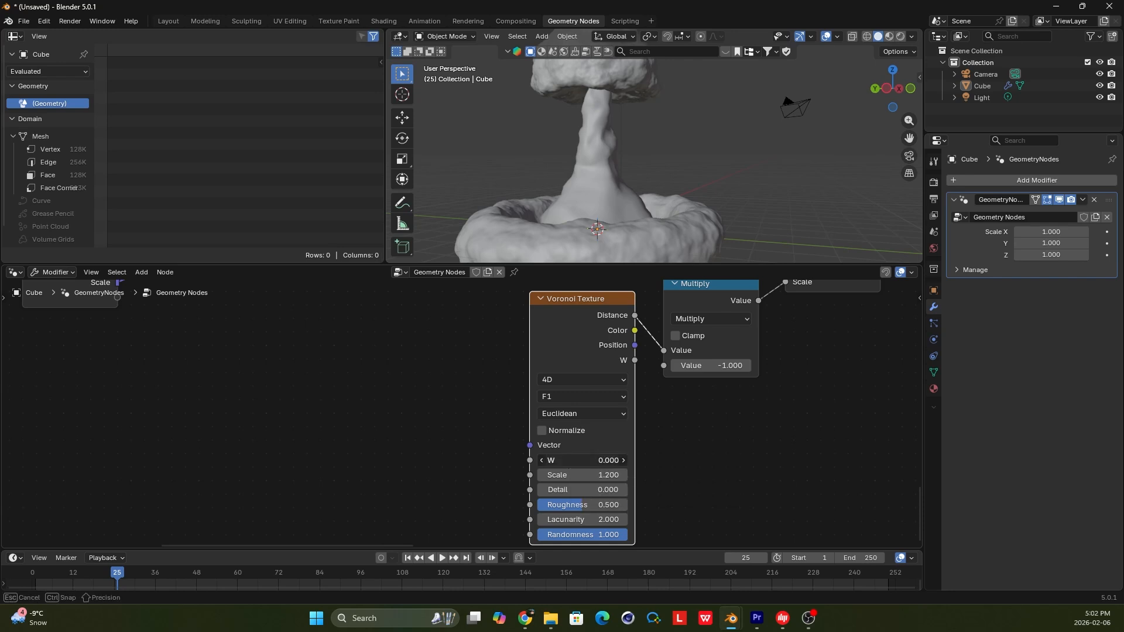
- Test W values up to about 14.1 on the ring's Voronoi Texture, reset W to 0 and return the texture to 3D
drag(573, 460, 673, 458)
drag(576, 454, 613, 461)
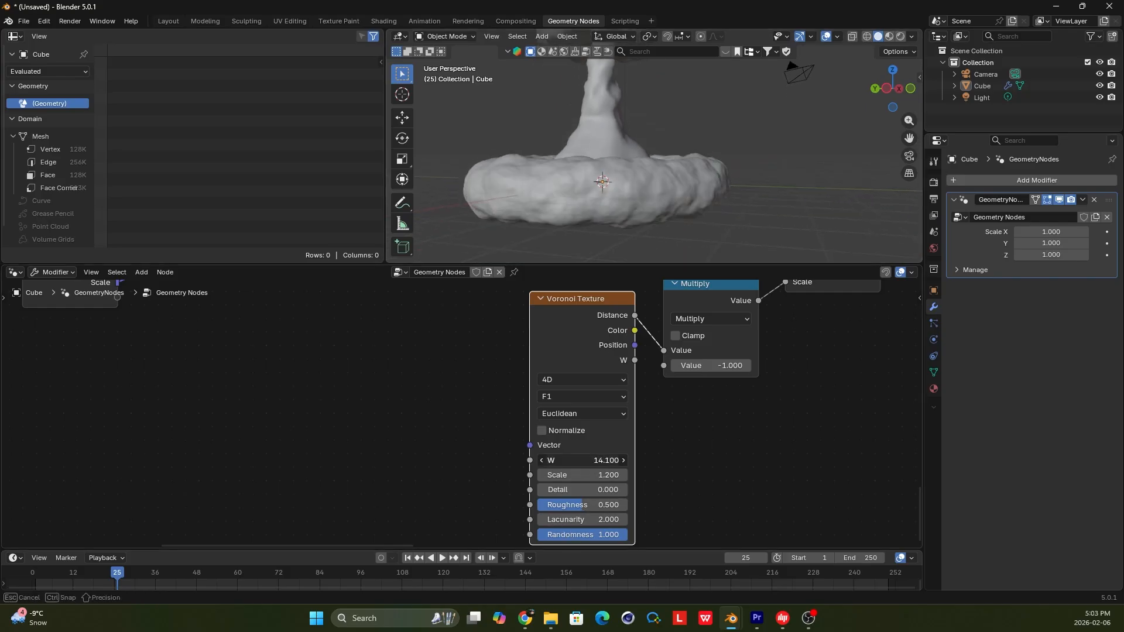
click(579, 460)
text(0)
key(Return)
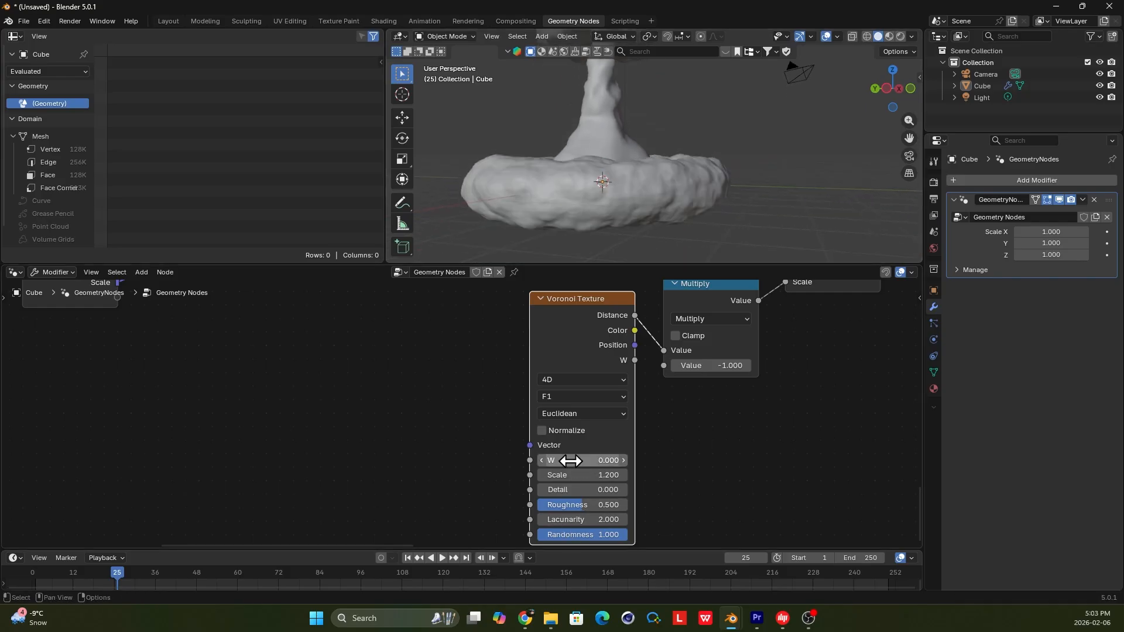
click(591, 381)
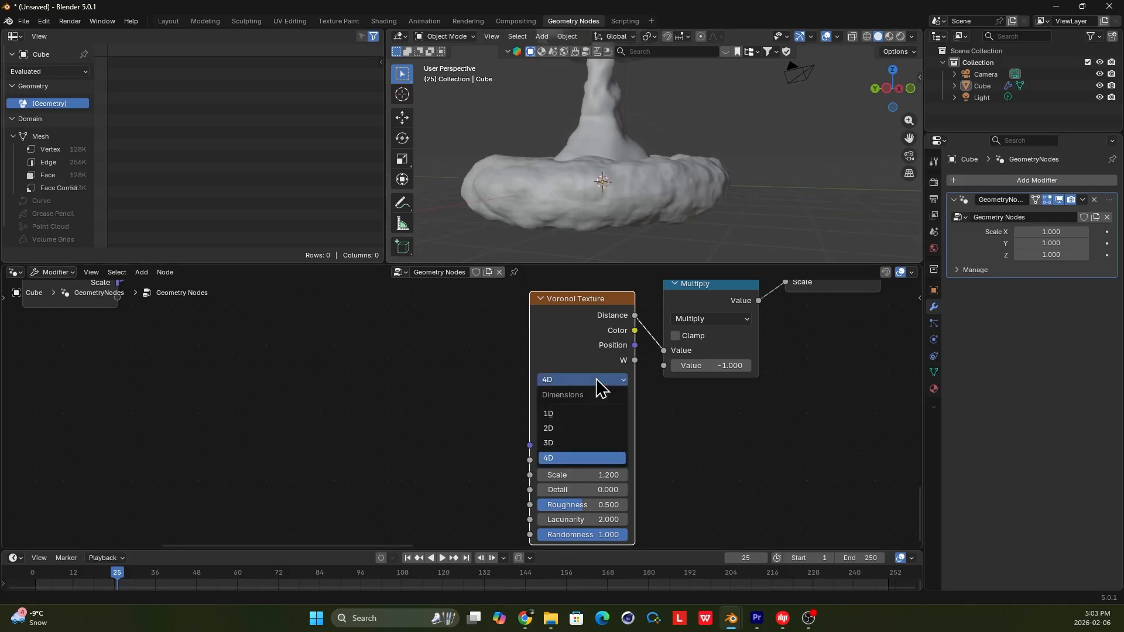
click(583, 444)
- Add a Position node and route it through a vector math Add node into the ring's Voronoi Texture Vector input
key(shift+a)
mouse_move(363, 375)
text(pos)
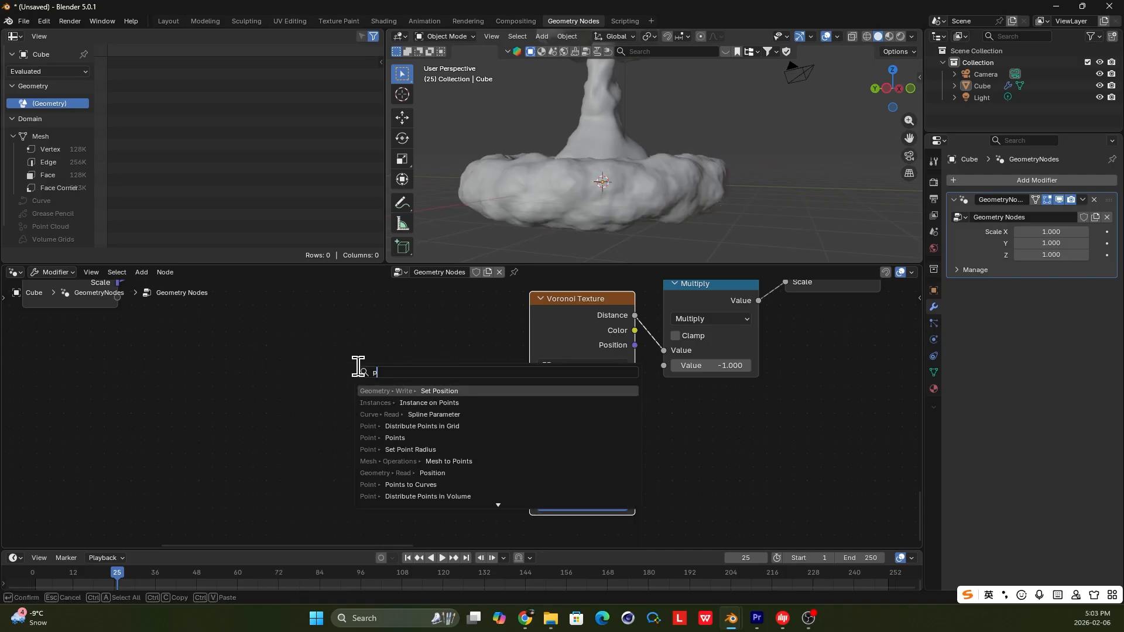
key(Return)
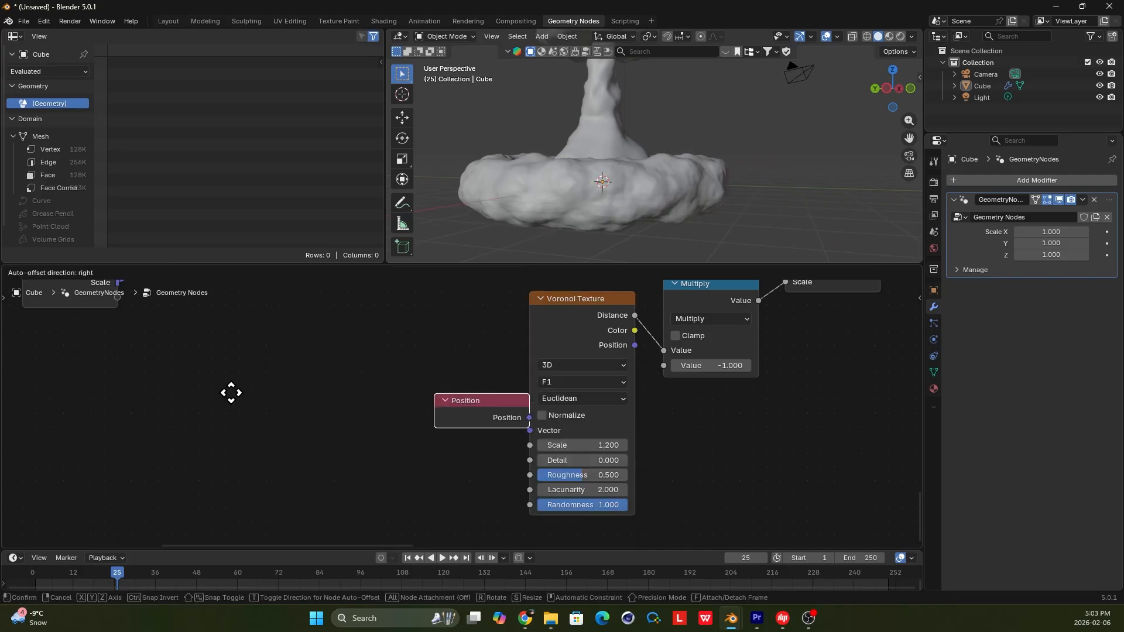
click(220, 402)
drag(292, 413, 335, 420)
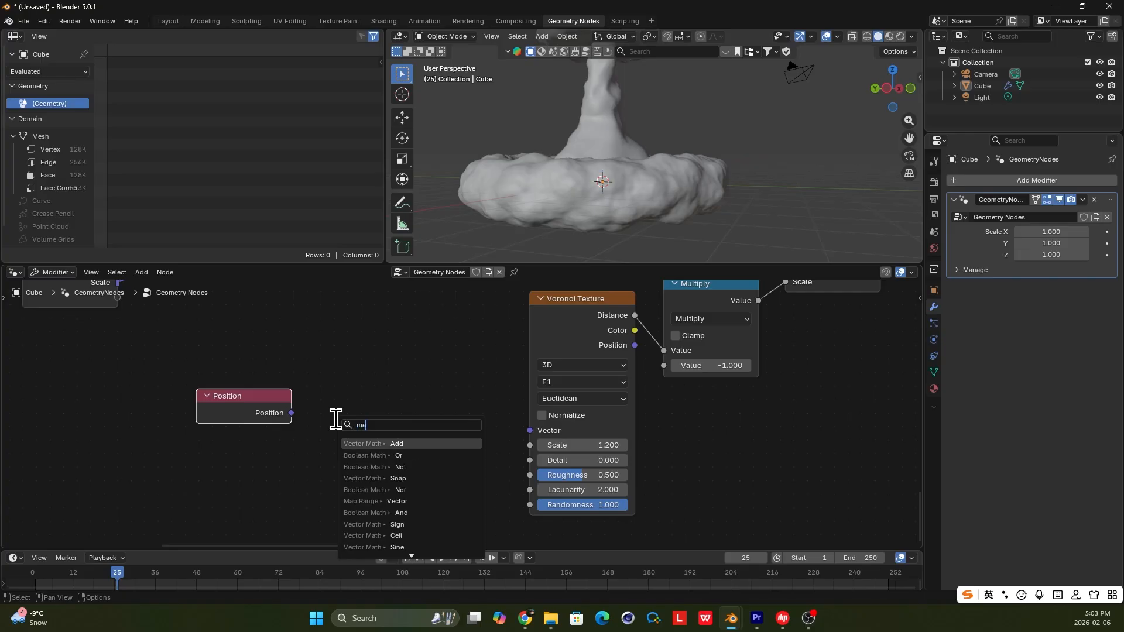
text(math v)
click(399, 443)
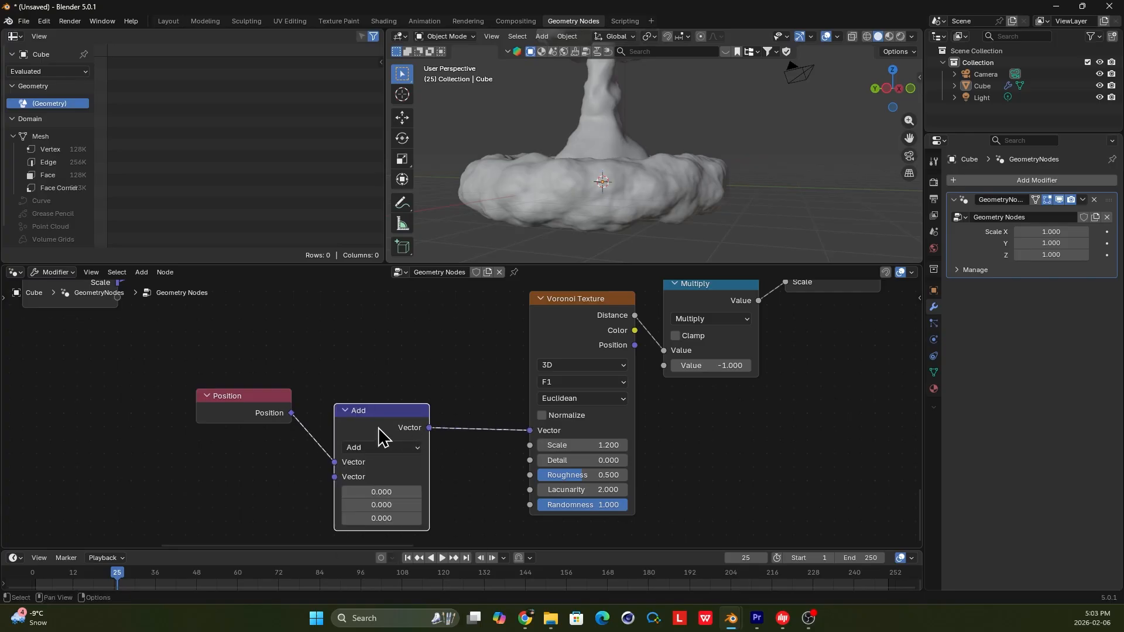
drag(381, 436, 396, 414)
- Test shifting the ring's texture with a Z offset of 26.6 in the Add node
drag(397, 495, 349, 472)
middle_drag(349, 472, 403, 453)
mouse_move(545, 153)
middle_down()
mouse_move(554, 201)
mouse_move(544, 174)
middle_up()
middle_drag(468, 436, 499, 397)
scroll(498, 379, up, 3)
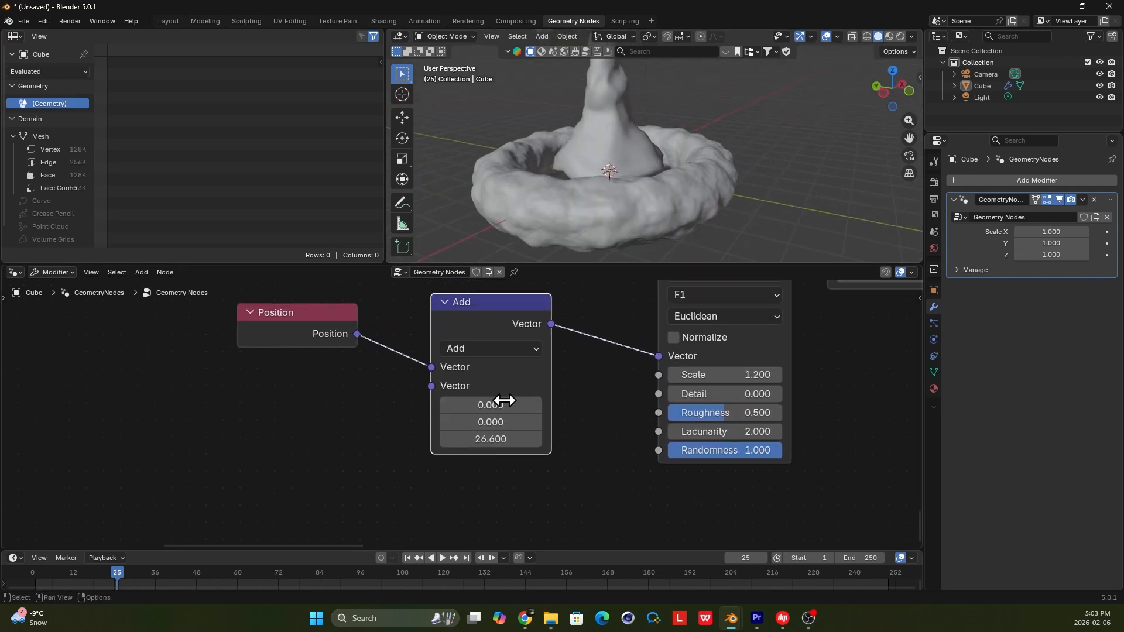
- Add a Combine XYZ node feeding the Add node's second Vector input
drag(413, 401, 375, 392)
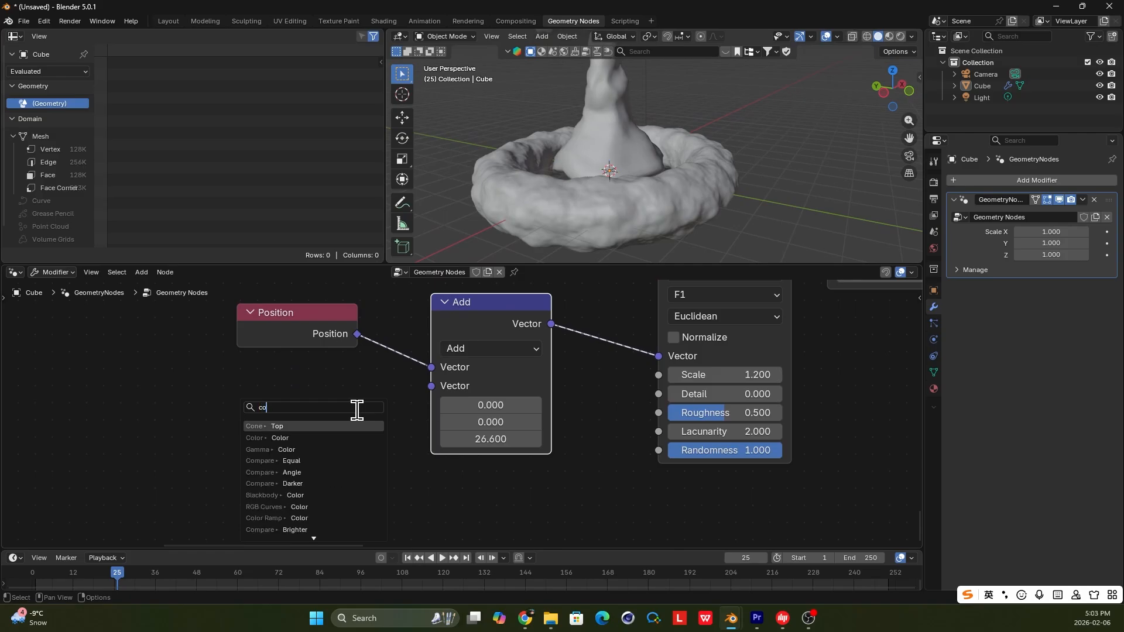
text(comb)
key(Return)
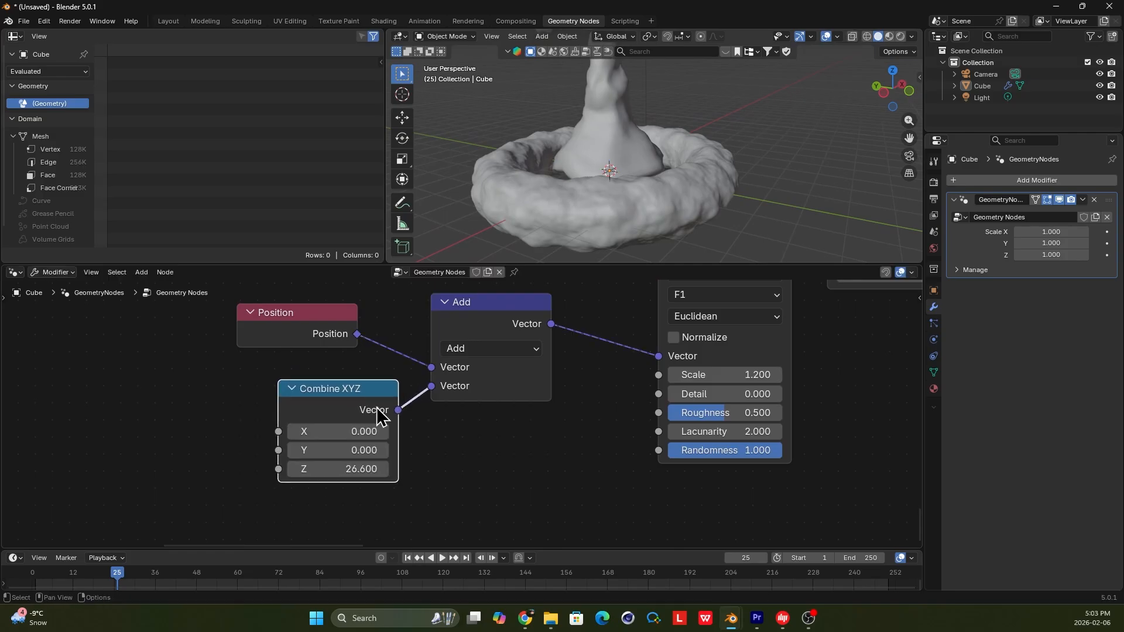
click(336, 406)
- Add a Scene Time node and connect its Seconds output to the Z input of Combine XYZ
middle_drag(344, 407, 432, 409)
key(shift+a)
text(sce)
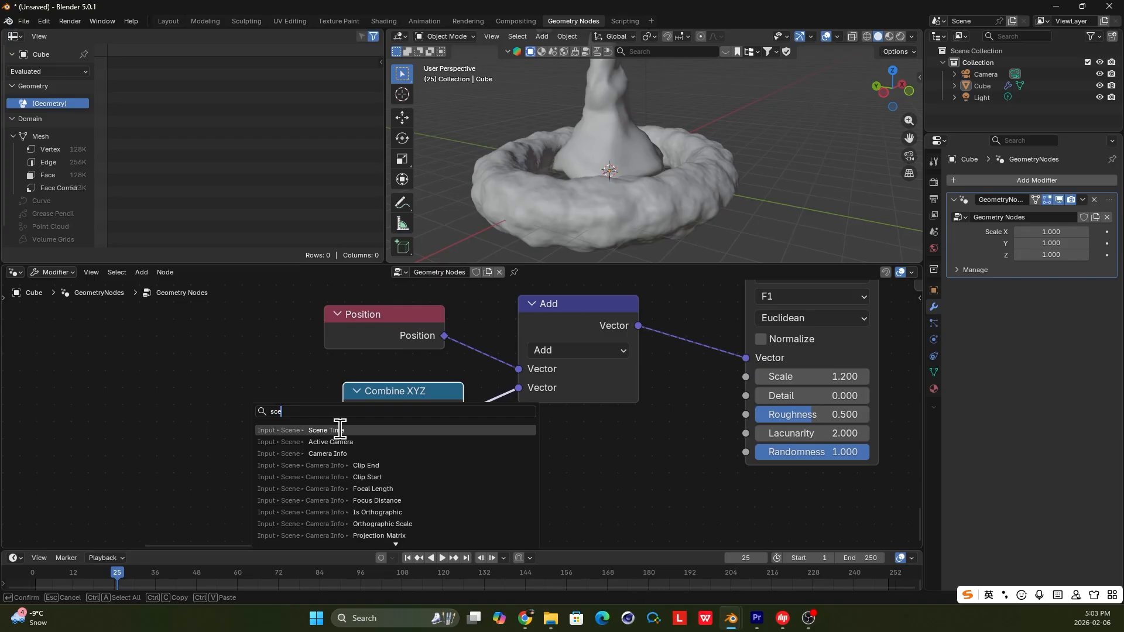
click(339, 431)
click(112, 448)
drag(344, 484, 344, 484)
drag(170, 473, 73, 475)
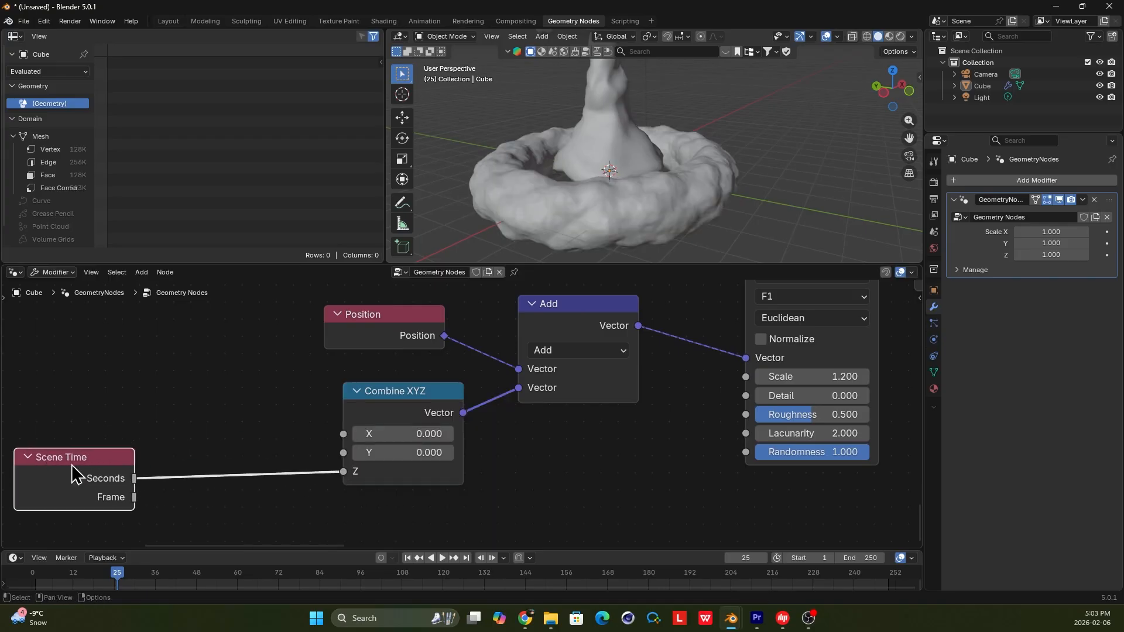
- Play the animation to check how the ring's displacement moves, viewing it from the side
key(space)
mouse_move(691, 173)
middle_down()
mouse_move(690, 143)
mouse_move(693, 155)
middle_up()
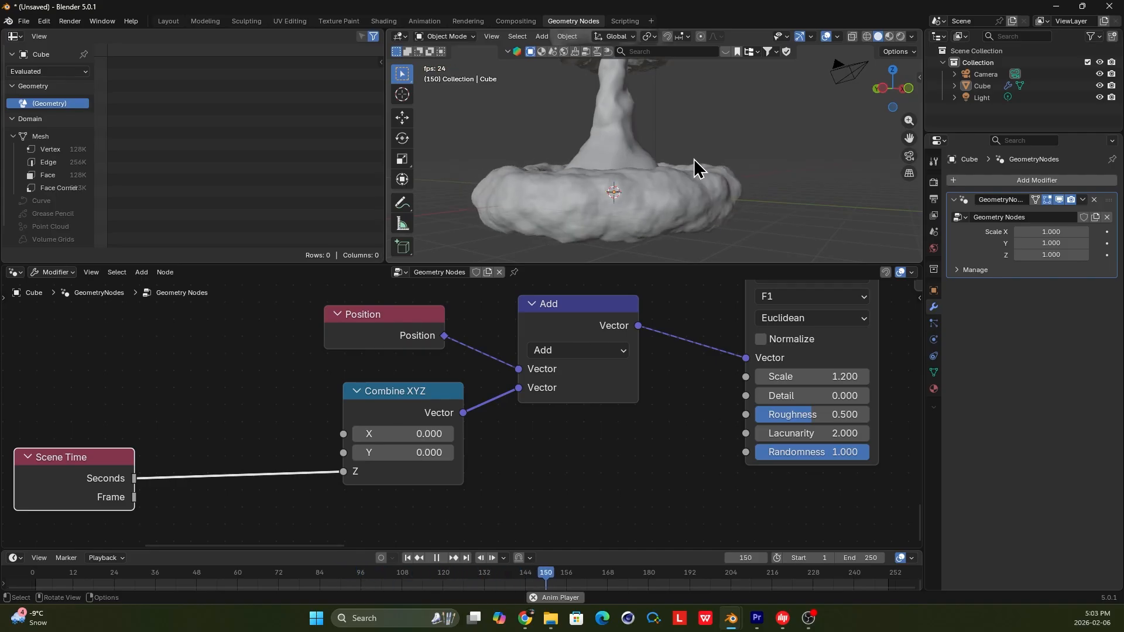
key(space)
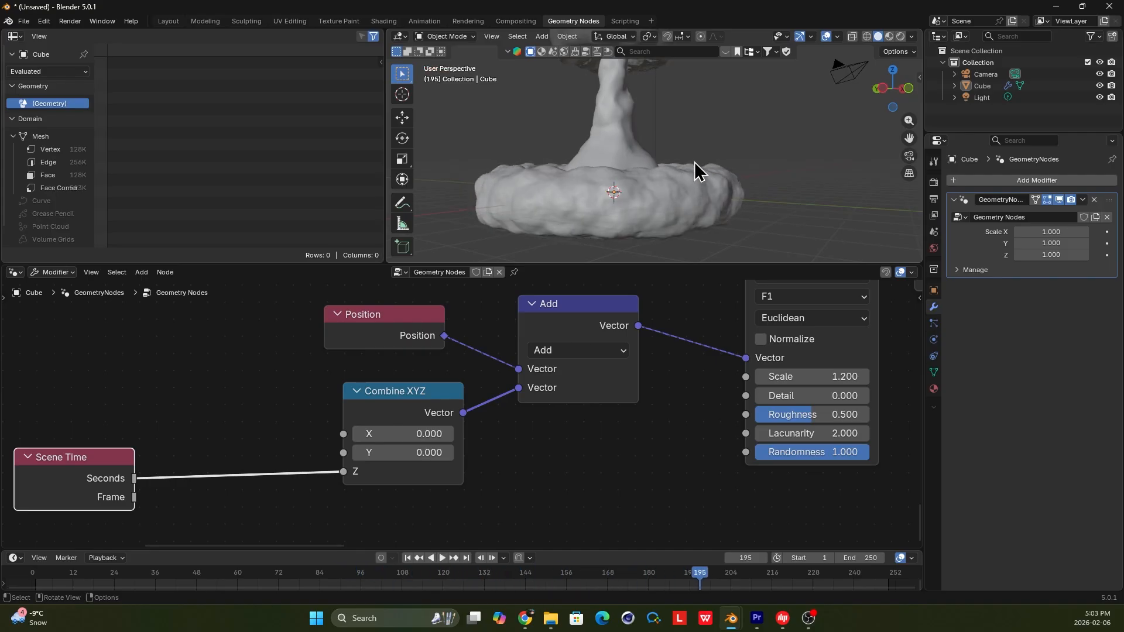
- Move Scene Time closer to Combine XYZ and select the ring's Scene Time, Combine XYZ, Position and Add nodes
scroll(609, 342, down, 1)
scroll(606, 336, down, 8)
middle_drag(620, 407, 609, 466)
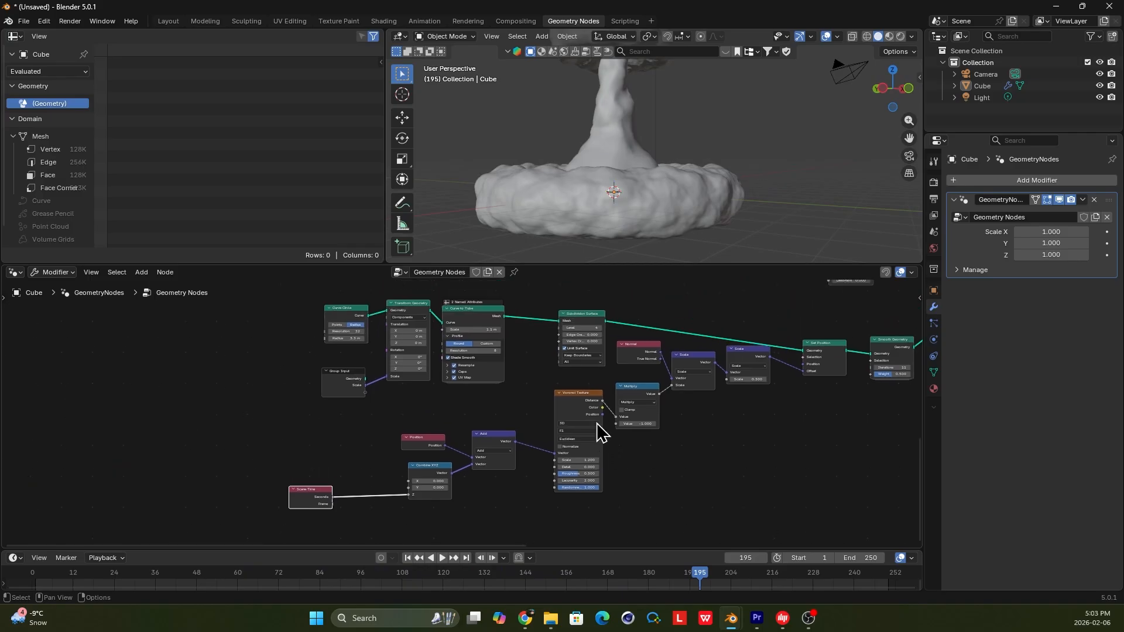
middle_drag(615, 387, 516, 443)
middle_drag(673, 359, 545, 429)
scroll(544, 429, down, 4)
middle_drag(294, 462, 462, 356)
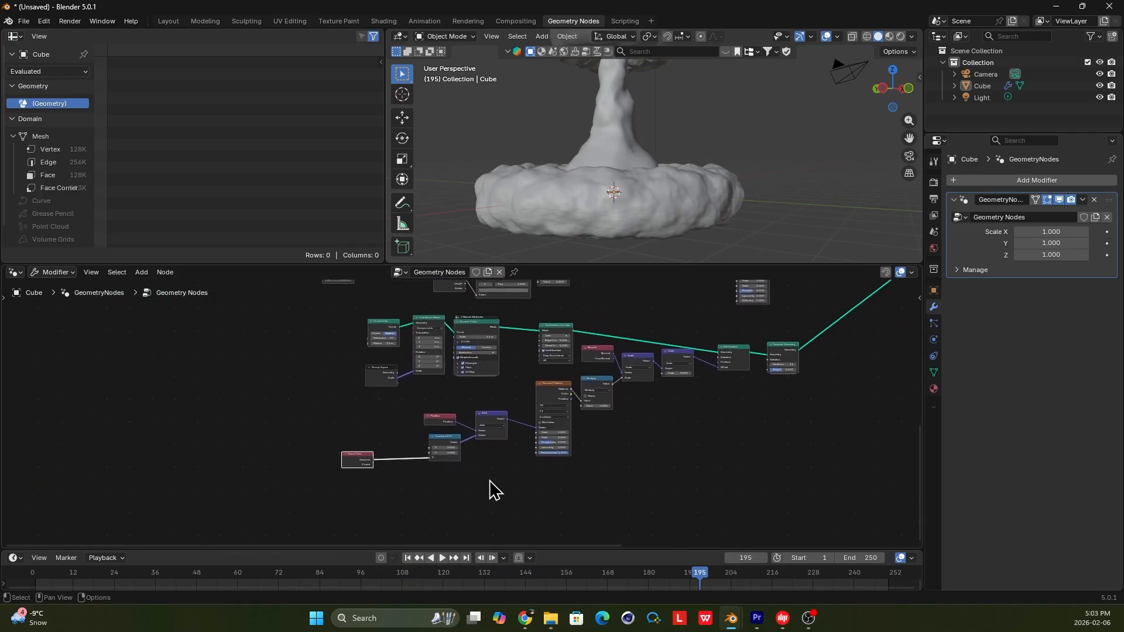
drag(367, 463, 404, 449)
key(b)
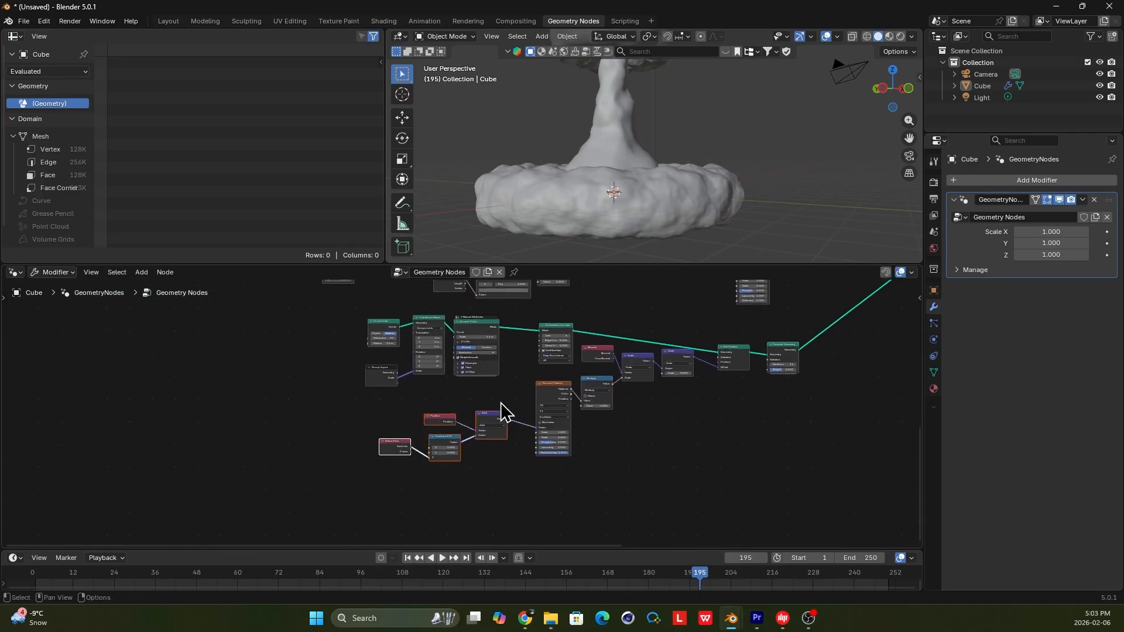
- Duplicate the selected nodes beside the cap, connect the copied Add node to the cap's Voronoi Texture Vector, and play the animation
scroll(520, 358, up, 3)
scroll(519, 377, down, 8)
middle_drag(487, 357, 427, 490)
key(g)
click(422, 371)
scroll(451, 381, up, 6)
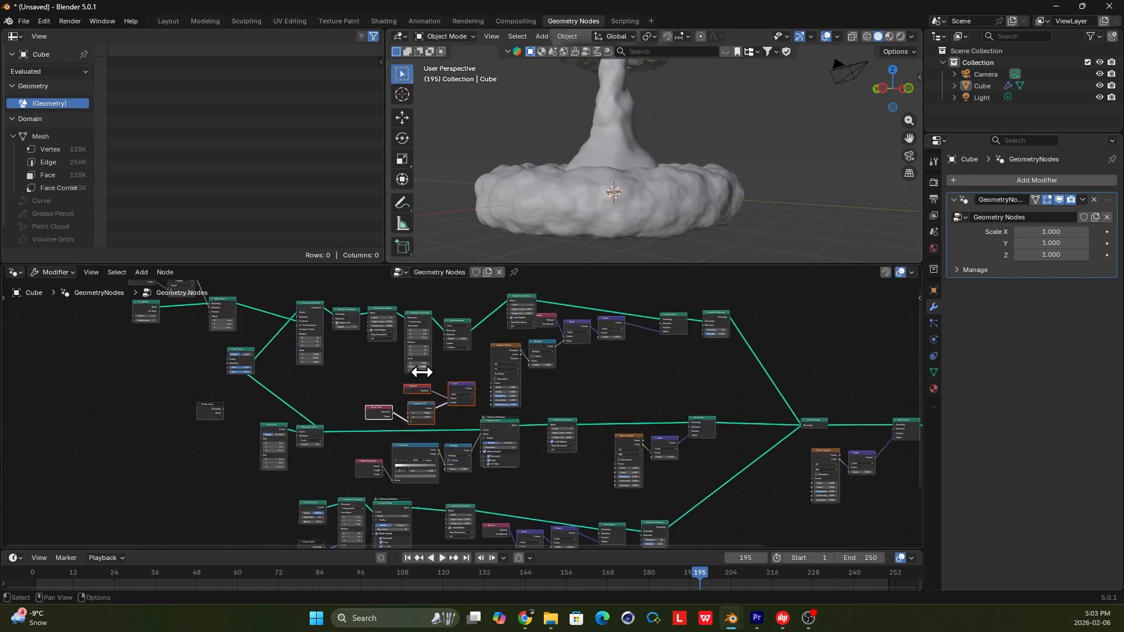
drag(460, 445, 469, 433)
scroll(678, 141, down, 4)
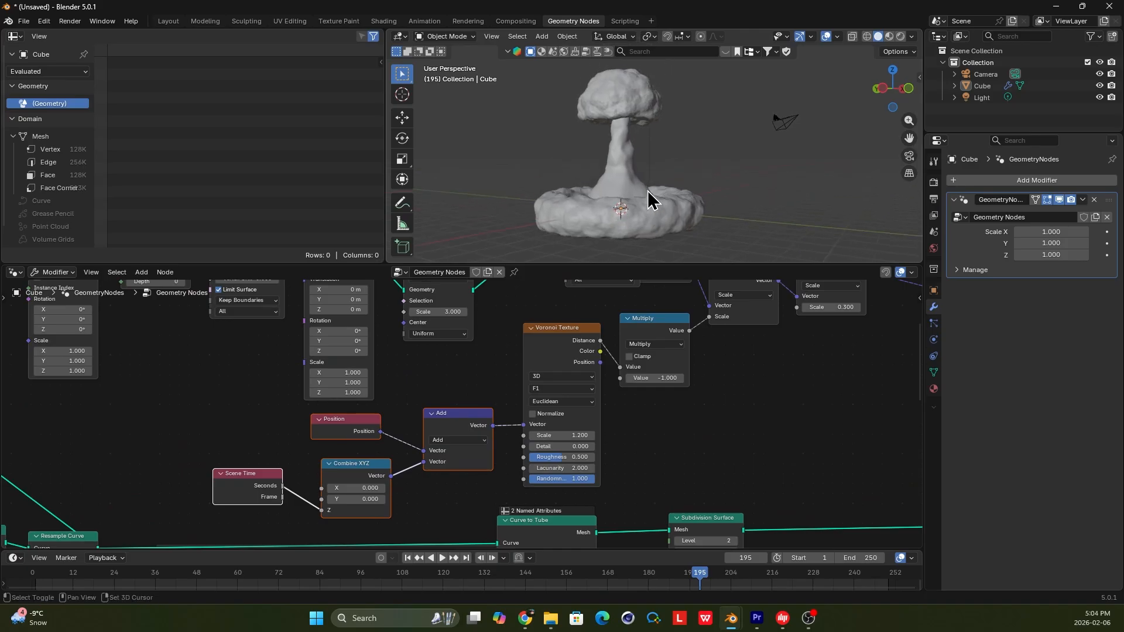
key(space)
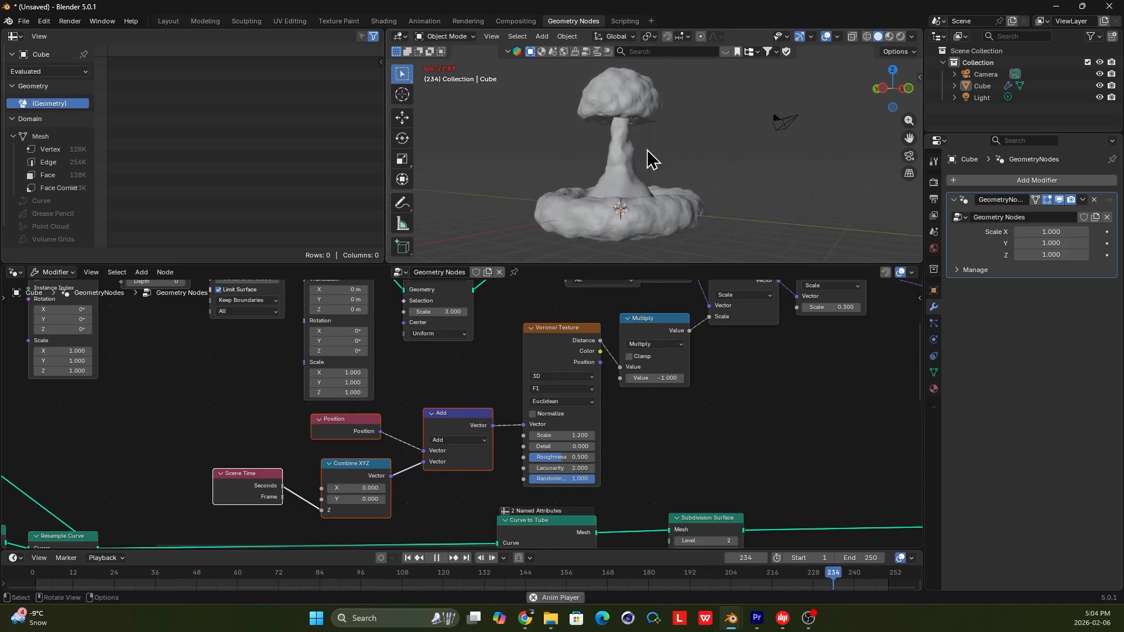
- Try to paste copied nodes beside the stem's Noise Texture
middle_drag(644, 391, 611, 341)
scroll(456, 407, down, 2)
scroll(372, 429, up, 1)
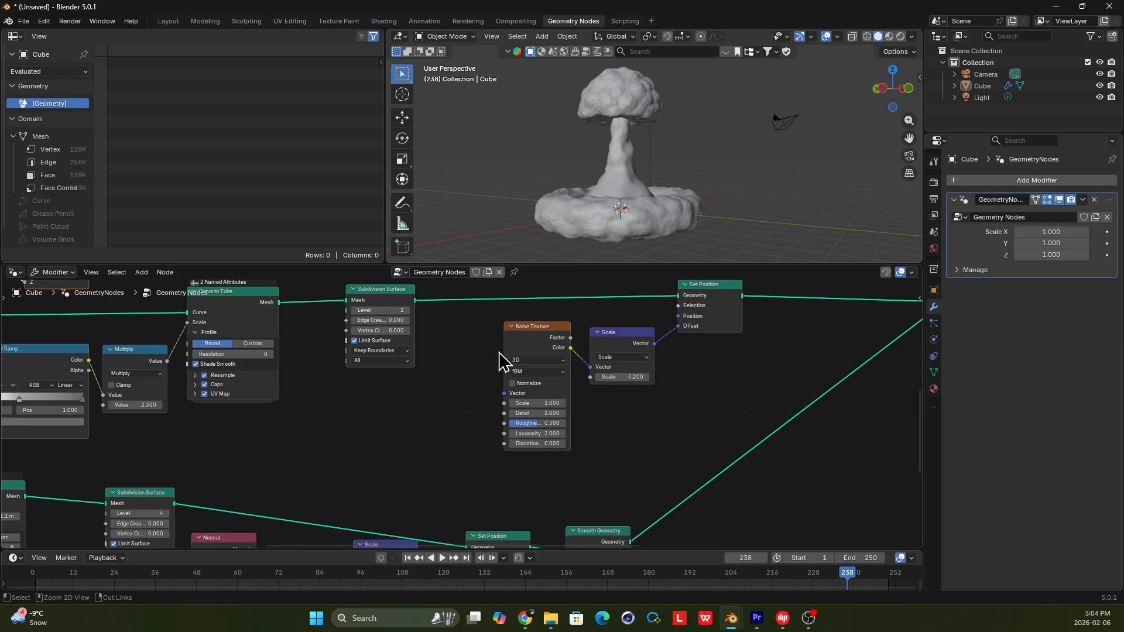
key(ctrl+v)
key(Home)
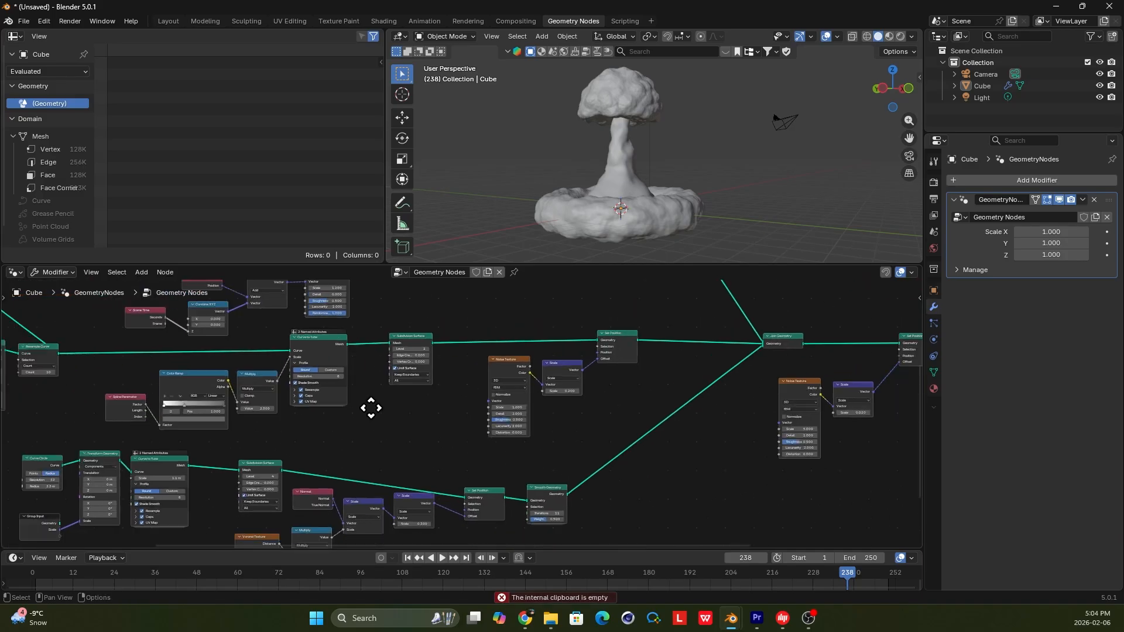
middle_drag(338, 470, 313, 479)
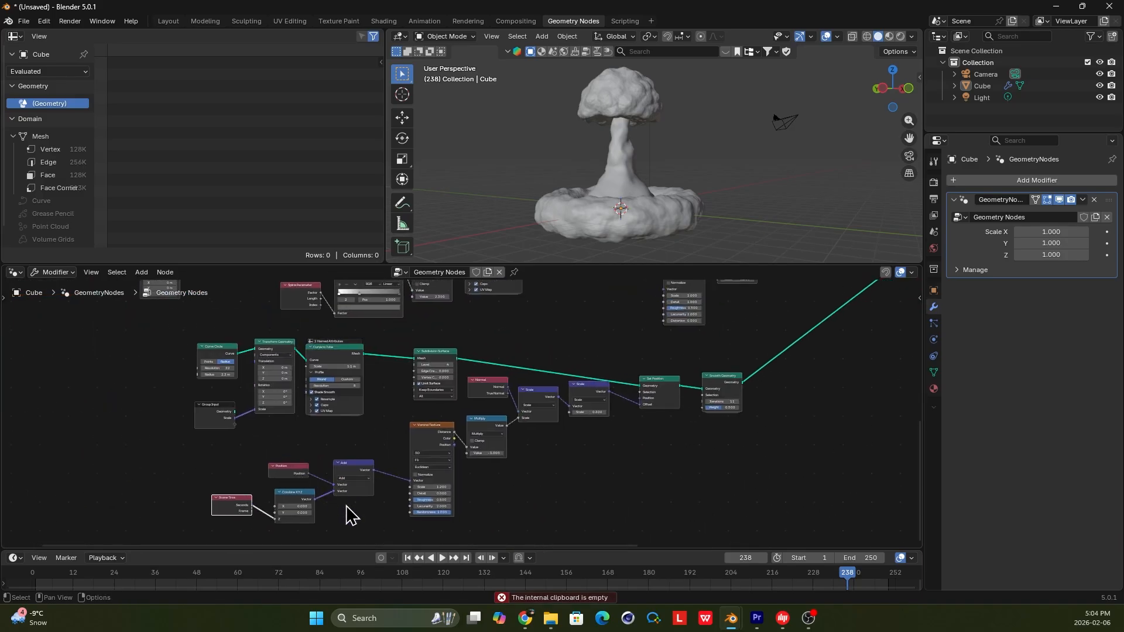
middle_drag(458, 376, 256, 470)
scroll(462, 405, up, 6)
scroll(468, 376, up, 2)
drag(499, 319, 507, 371)
scroll(508, 372, up, 1)
click(526, 380)
- Reposition the Noise Texture and Scale nodes that drive the final Set Position after Join Geometry
scroll(705, 409, down, 4)
middle_drag(679, 401, 292, 397)
scroll(672, 418, up, 4)
drag(656, 471, 544, 395)
key(g)
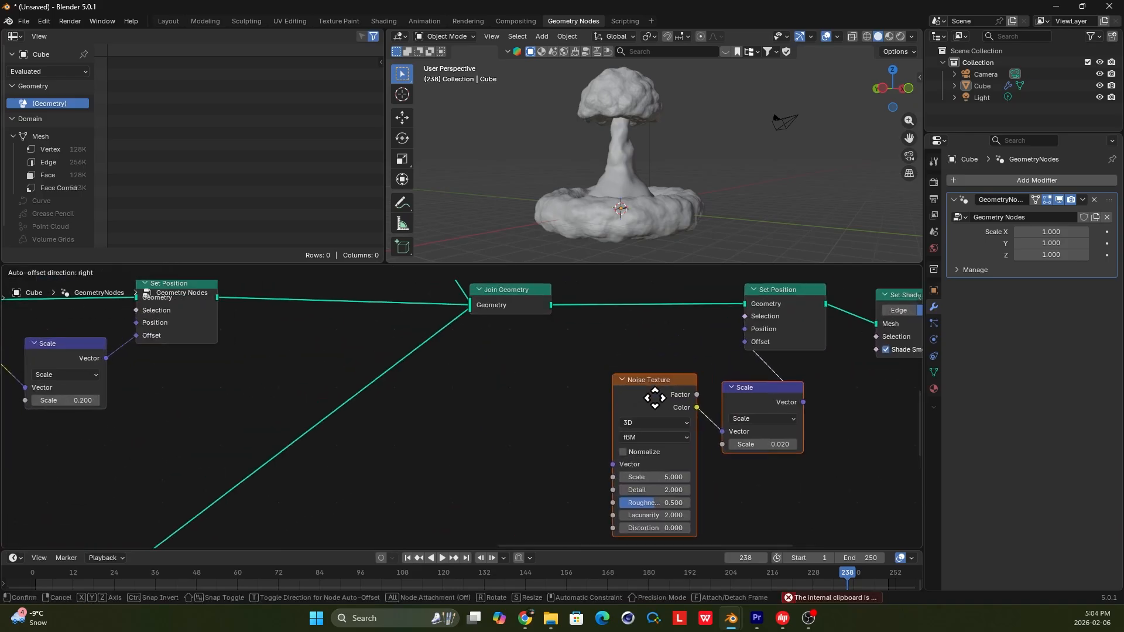
click(650, 396)
- Add a Scene Time node, switch the final Noise Texture to 4D and connect Seconds to its W input
key(shift+a)
text(sce)
click(625, 428)
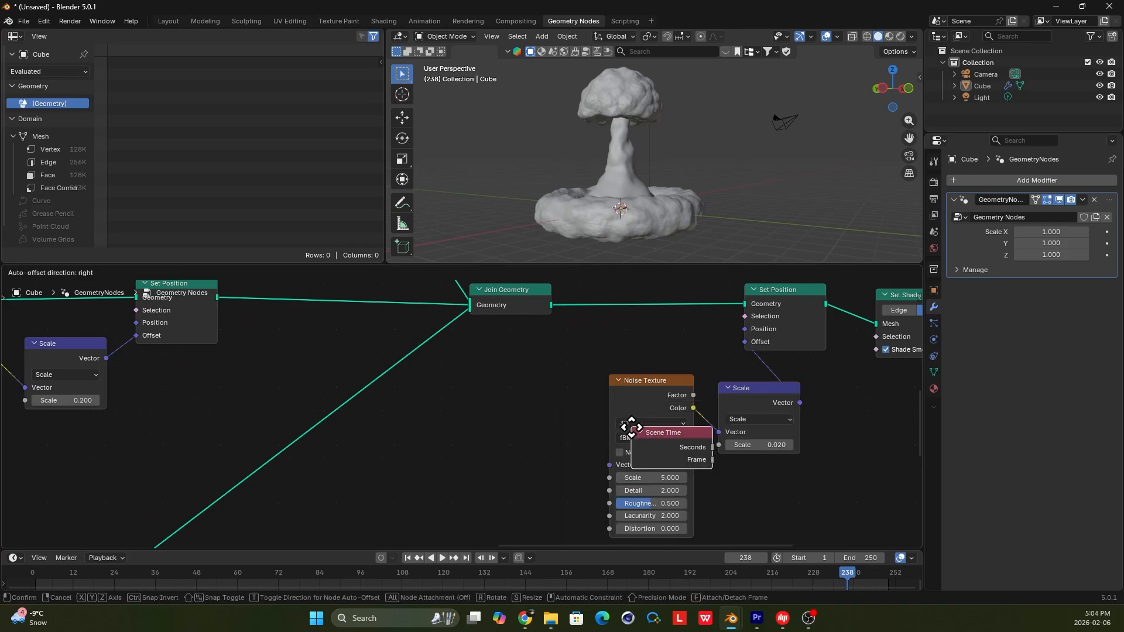
click(489, 431)
click(650, 423)
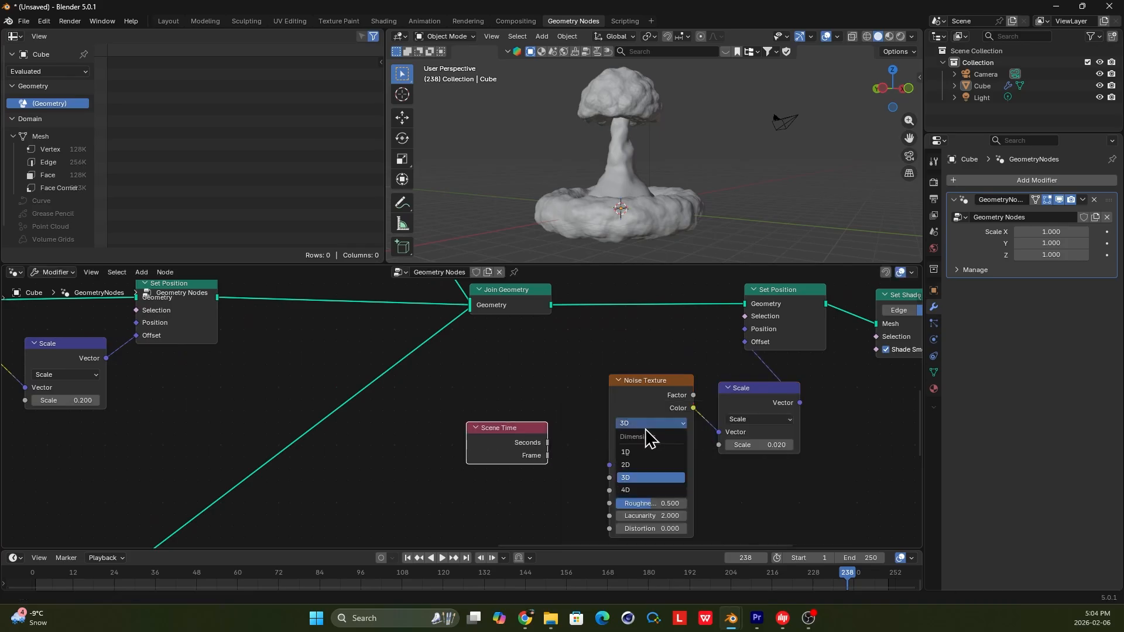
click(645, 488)
drag(527, 460, 516, 470)
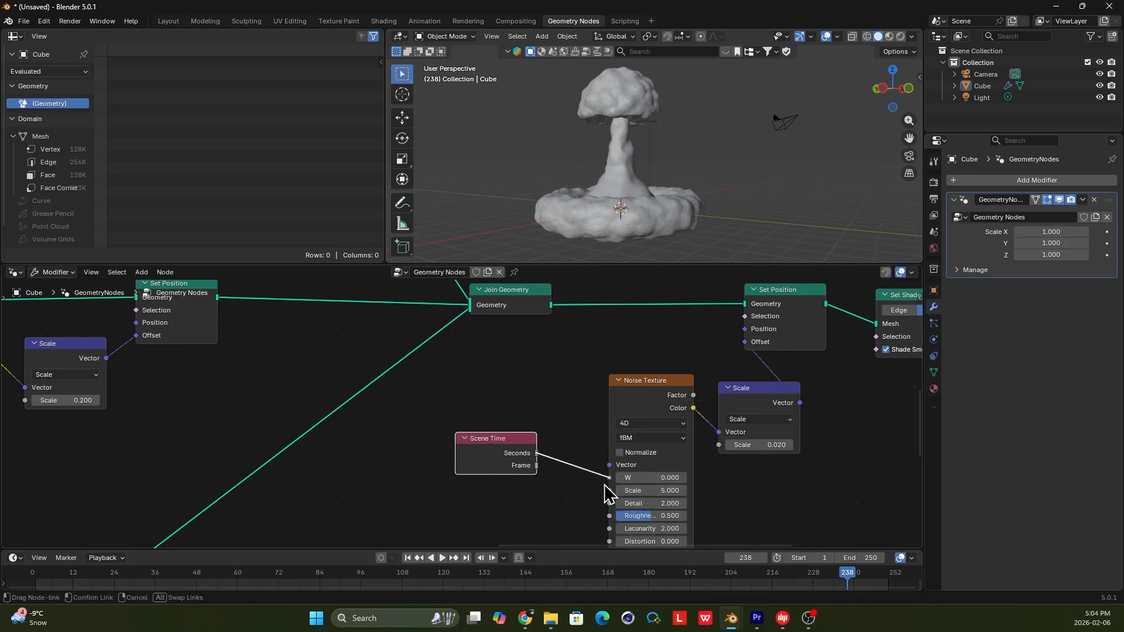
- Play the animation to check the final noise displacement on the cap, stem and ring
key(space)
scroll(673, 177, up, 5)
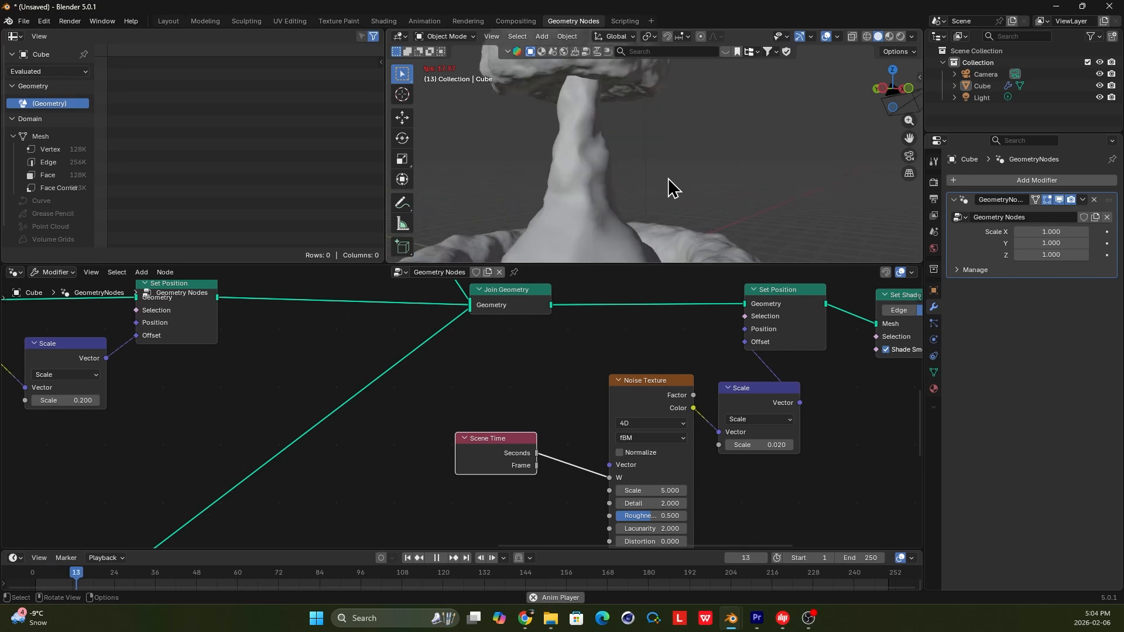
scroll(627, 189, down, 4)
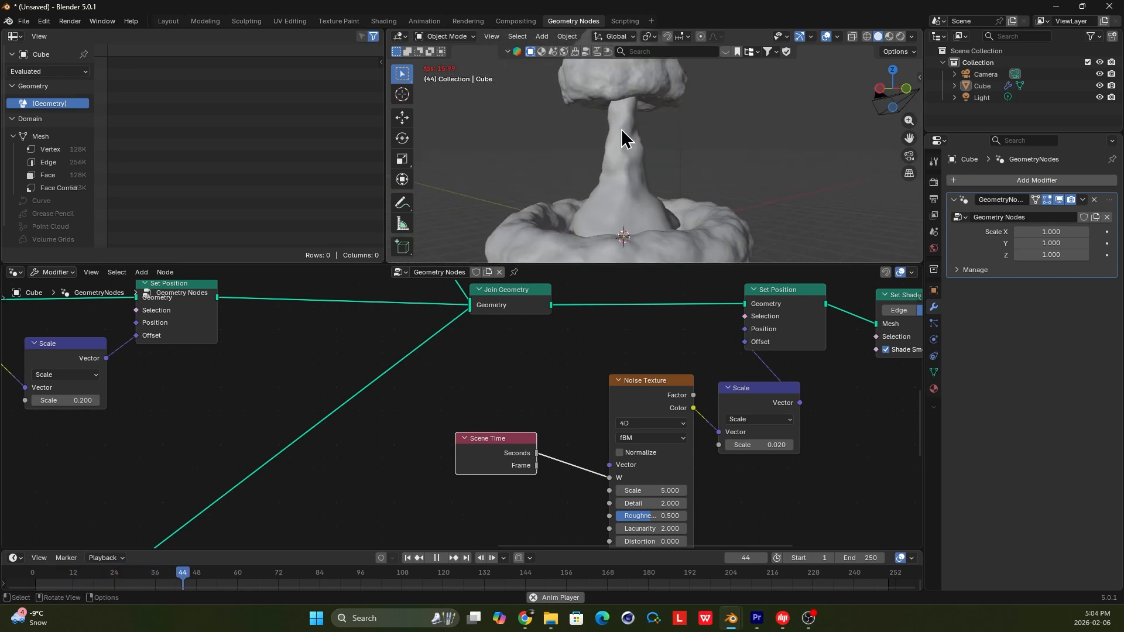
middle_drag(624, 153, 616, 116)
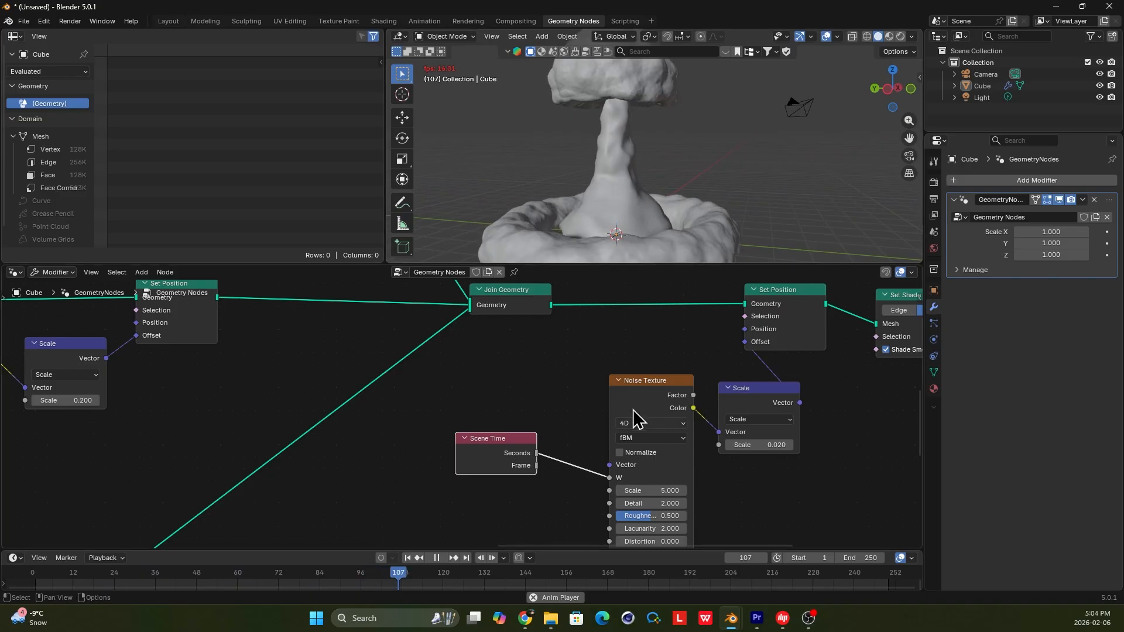
key(space)
- Duplicate the Scene Time node and place the copy beside the stem's Noise Texture
scroll(574, 435, down, 4)
middle_drag(585, 447, 692, 439)
key(shift+d)
click(150, 444)
scroll(252, 424, up, 2)
middle_drag(282, 423, 348, 427)
- Switch the stem's Noise Texture to 4D and connect the copied Scene Time's Seconds output to its W input
click(292, 381)
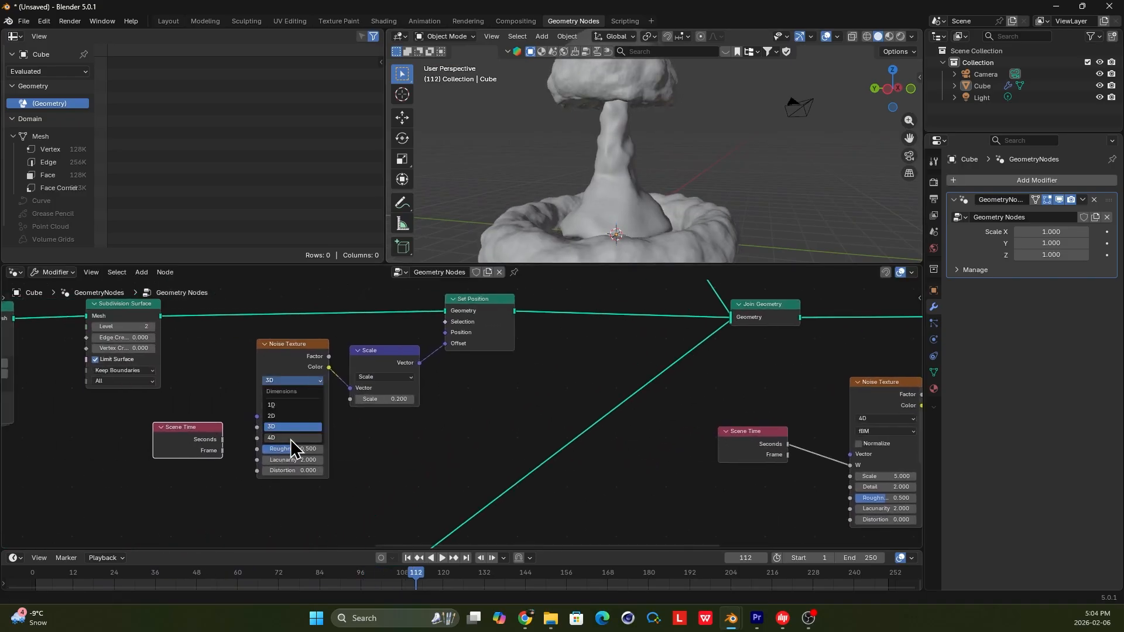
click(291, 439)
drag(205, 441, 153, 447)
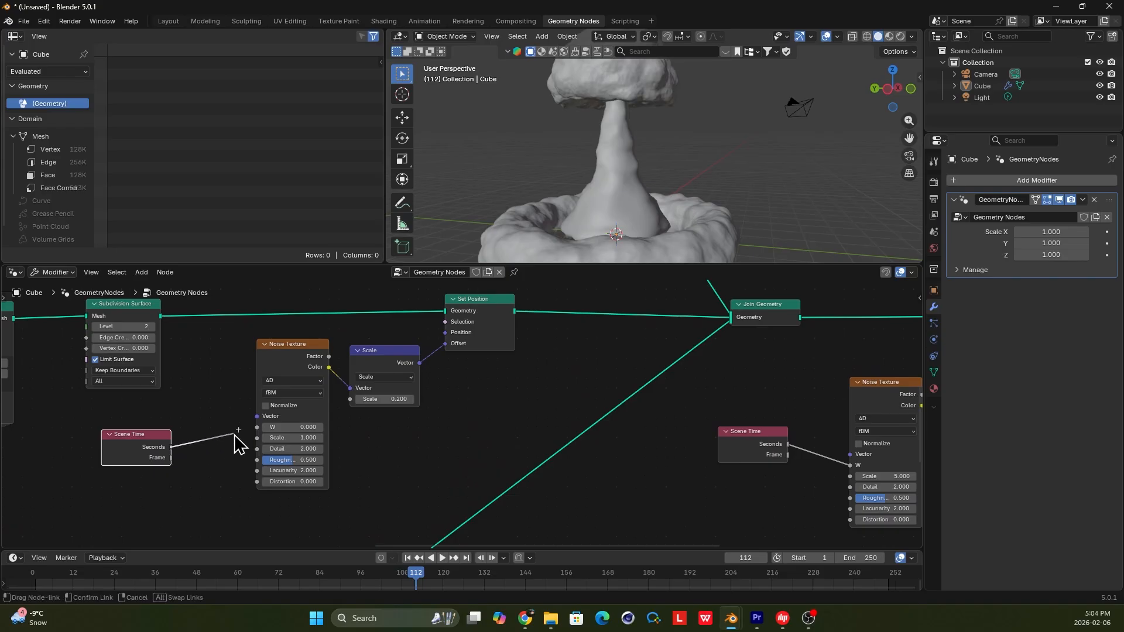
drag(257, 439, 257, 428)
- Play the animation to check the stem's moving displacement within the whole explosion
key(space)
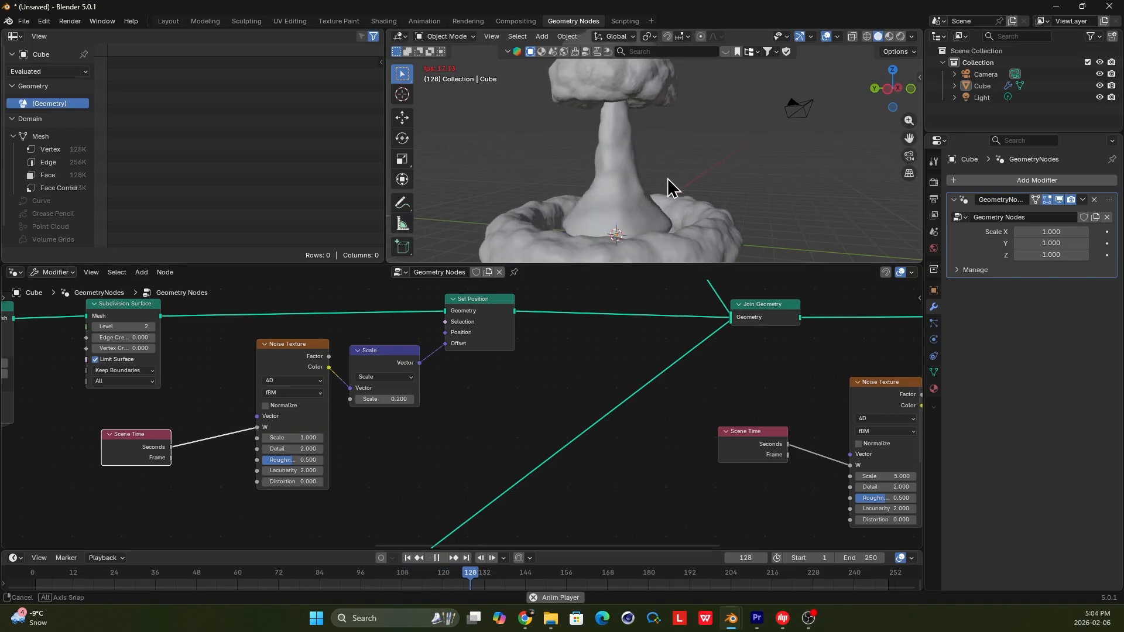
scroll(674, 186, down, 3)
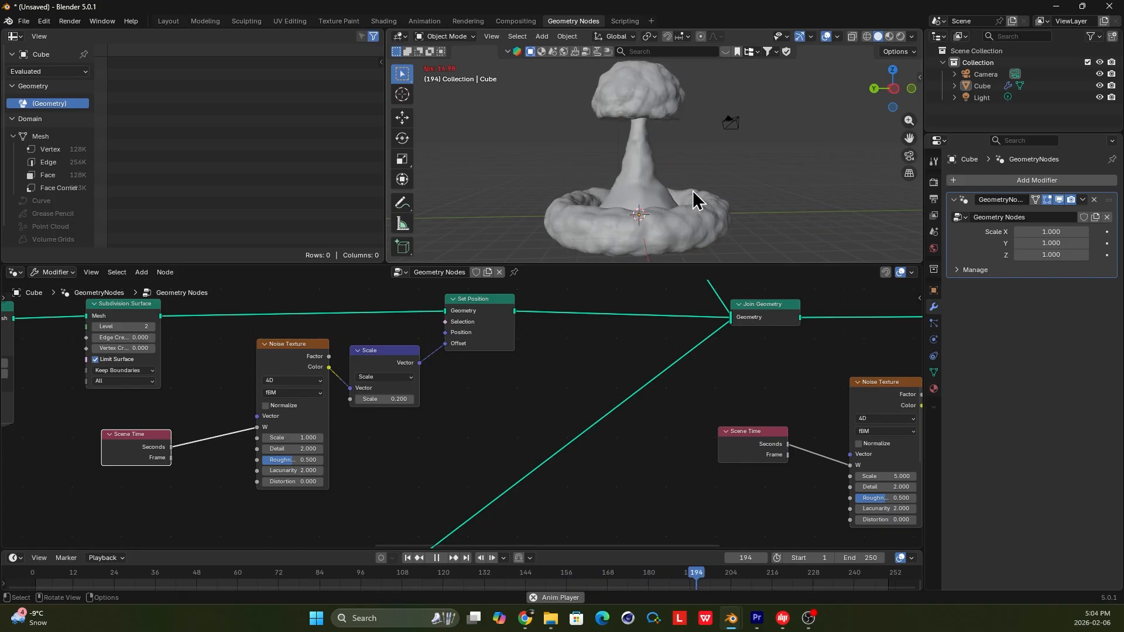
key(space)
scroll(615, 389, down, 5)
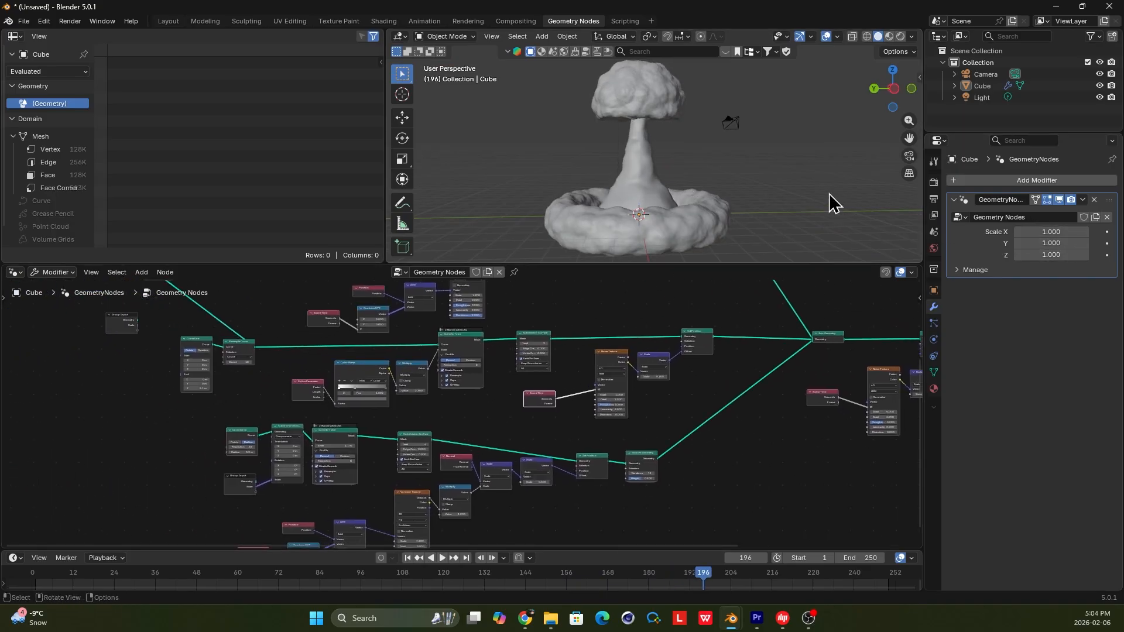
- Save the project as "test en.blend" in the explod folder
key(ctrl+s)
click(566, 397)
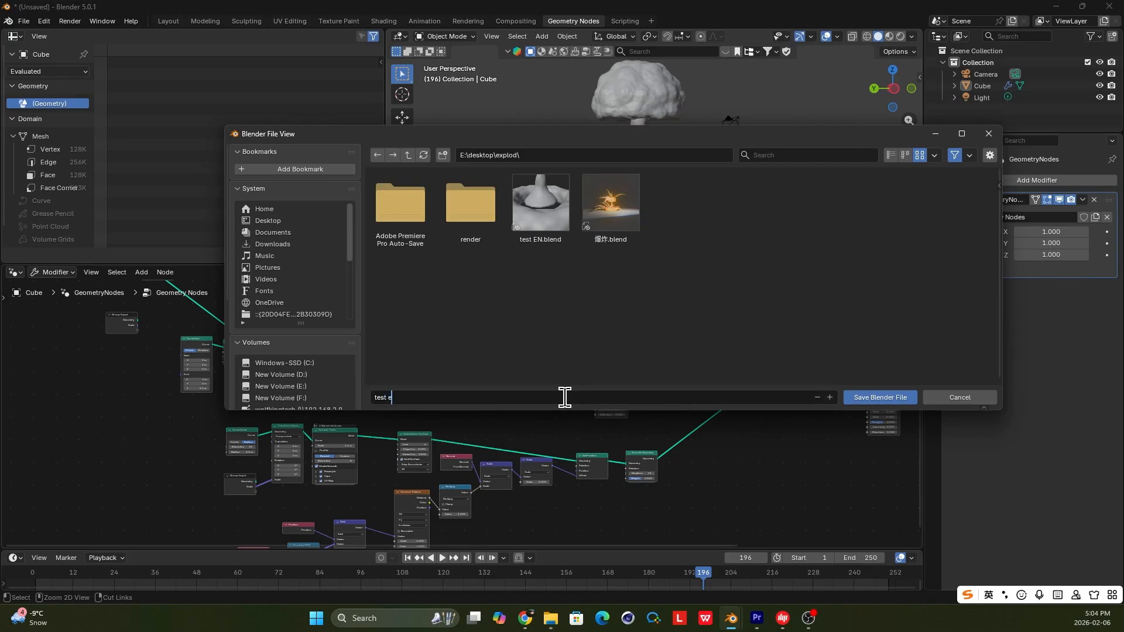
key(Return)
key(shift+a)
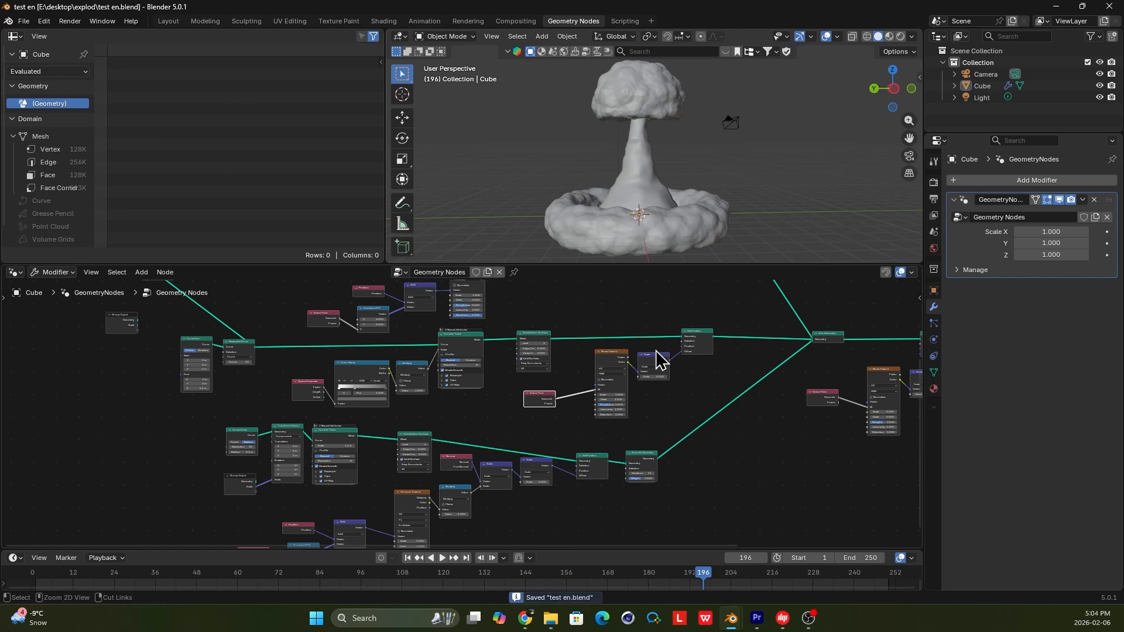
scroll(656, 351, down, 10)
middle_drag(673, 349, 600, 360)
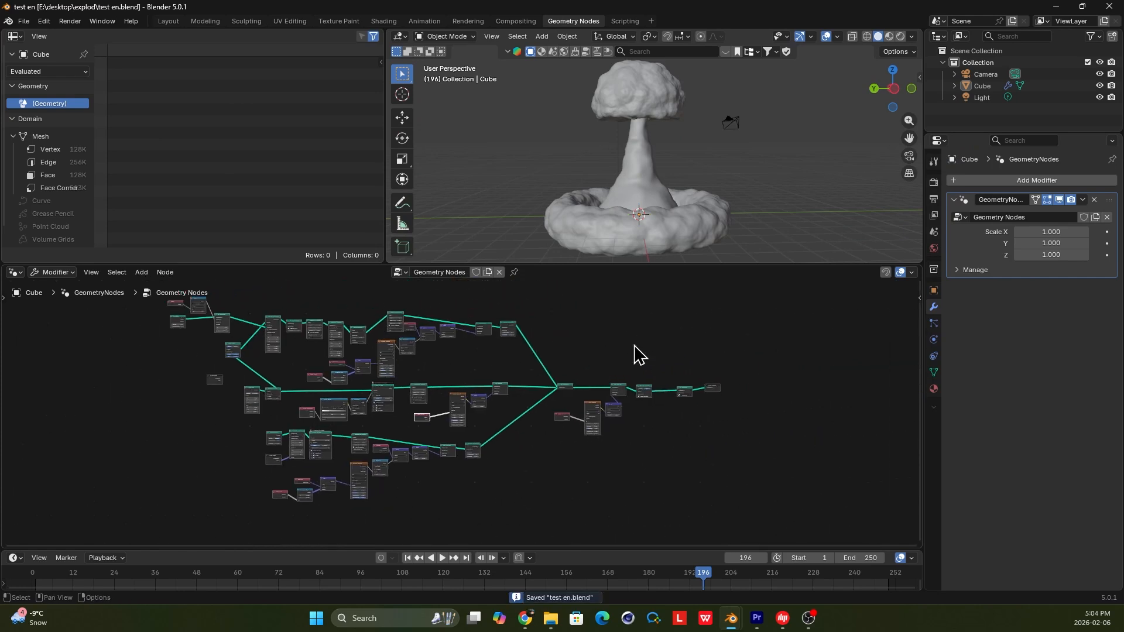
- Switch to the Shading workspace and reposition the material's Principled BSDF node to make room for new nodes
middle_drag(755, 317, 615, 332)
middle_drag(687, 312, 761, 288)
scroll(577, 336, up, 1)
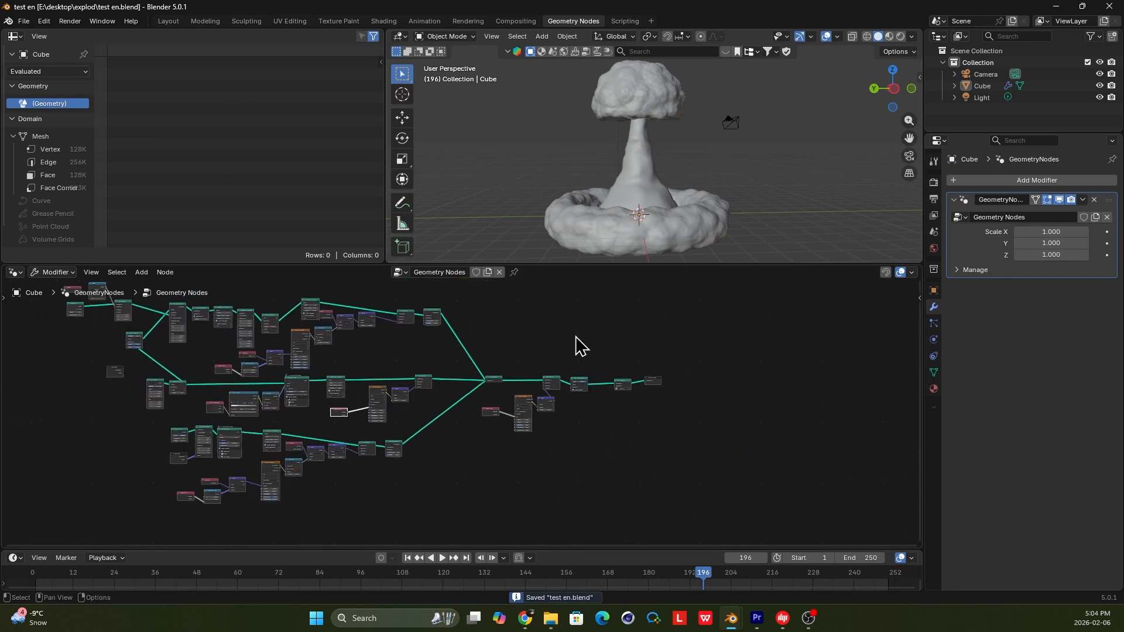
middle_drag(576, 337, 611, 363)
click(384, 21)
mouse_move(552, 138)
middle_down()
mouse_move(573, 218)
mouse_move(568, 185)
middle_up()
middle_drag(529, 410, 565, 377)
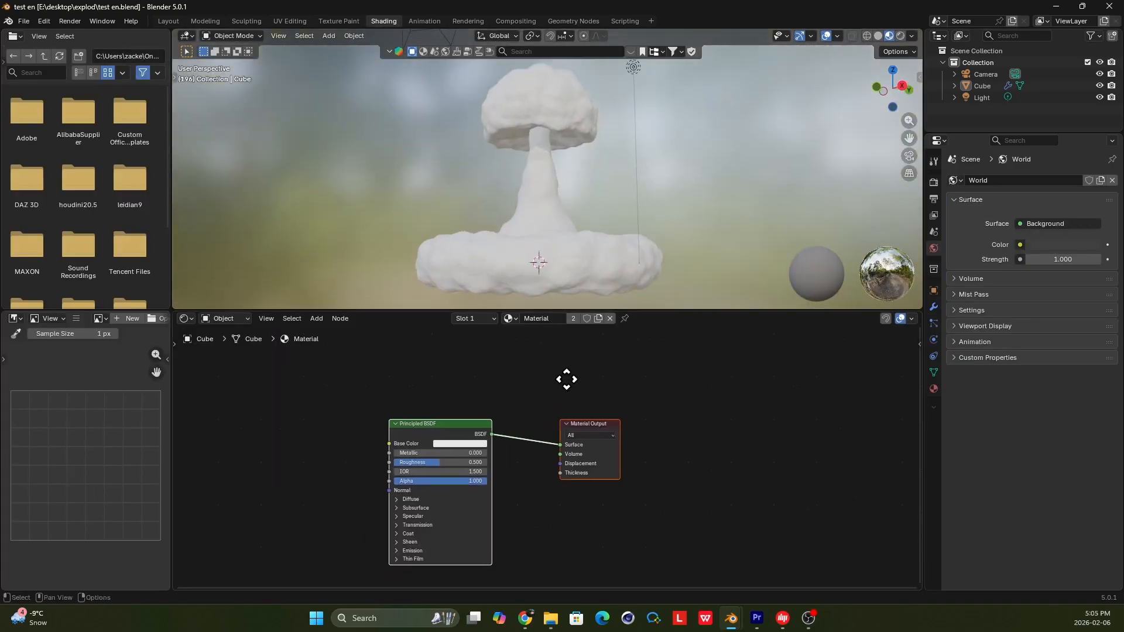
scroll(572, 402, up, 2)
drag(458, 408, 454, 392)
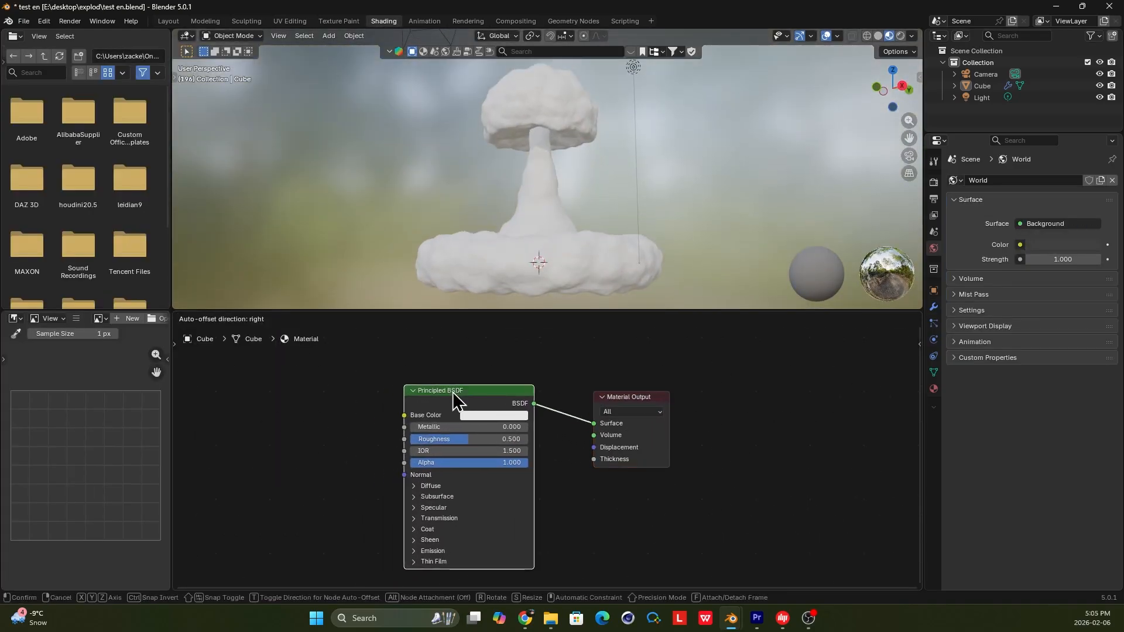
middle_drag(454, 393, 605, 401)
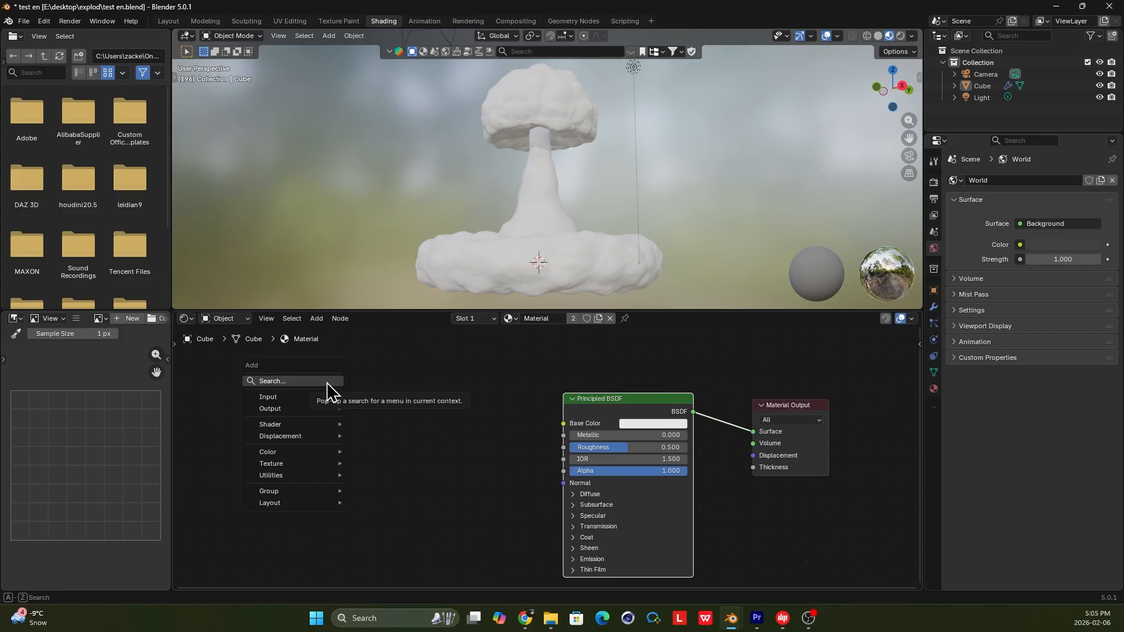
- Add a Layer Weight node to the material and preview its Fresnel output on the explosion
click(327, 382)
text(lay)
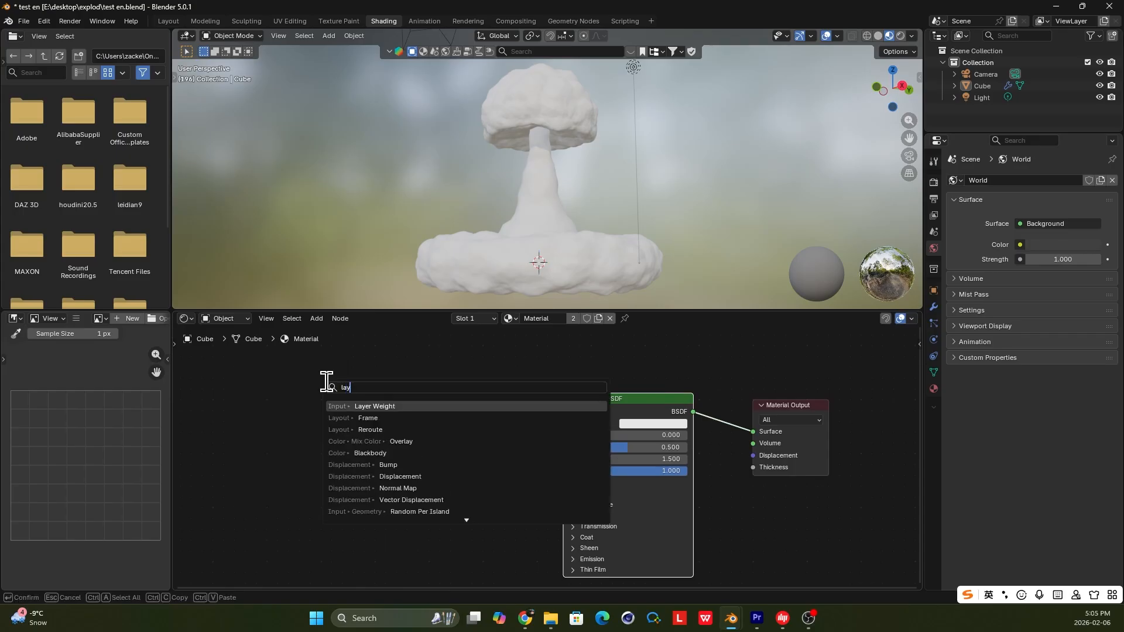
click(387, 406)
click(314, 404)
ctrl+shift+click(367, 408)
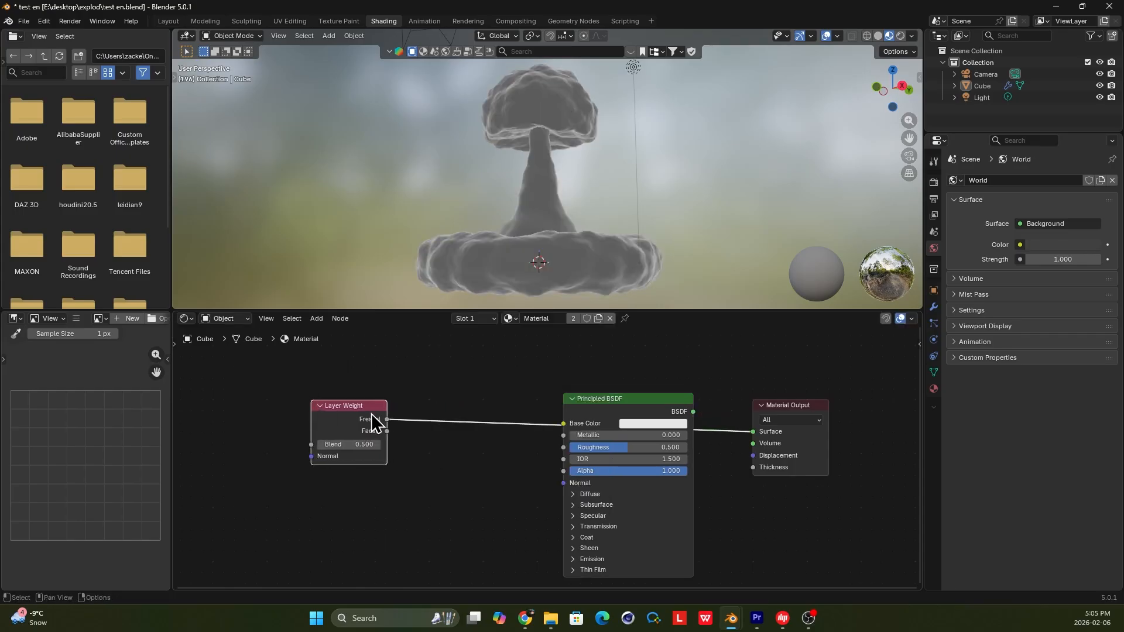
- Compare the Layer Weight's Fresnel and Facing outputs on the explosion by previewing them in turn
middle_drag(372, 414, 388, 406)
drag(389, 410, 364, 398)
ctrl+shift+click(366, 405)
ctrl+shift+click(364, 404)
ctrl+shift+click(358, 400)
ctrl+shift+click(358, 401)
ctrl+shift+click(359, 401)
ctrl+shift+click(359, 400)
ctrl+shift+click(359, 401)
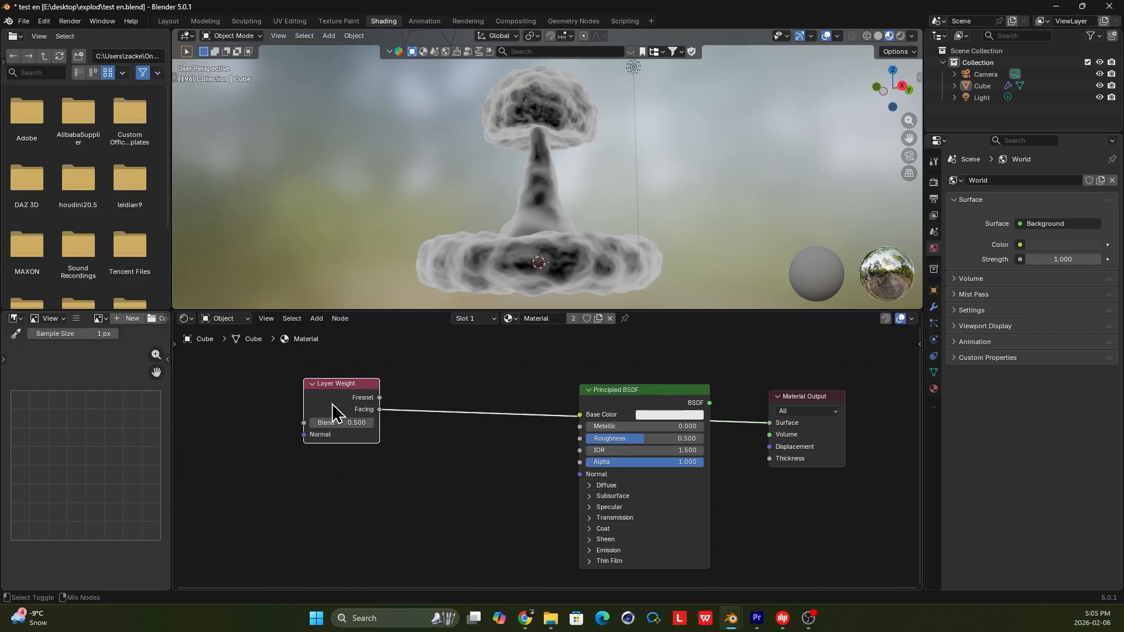
- Insert a Color Ramp node between the Layer Weight's Fresnel output and the Material Output, and space the nodes out
key(shift+a)
click(410, 402)
text(ramp)
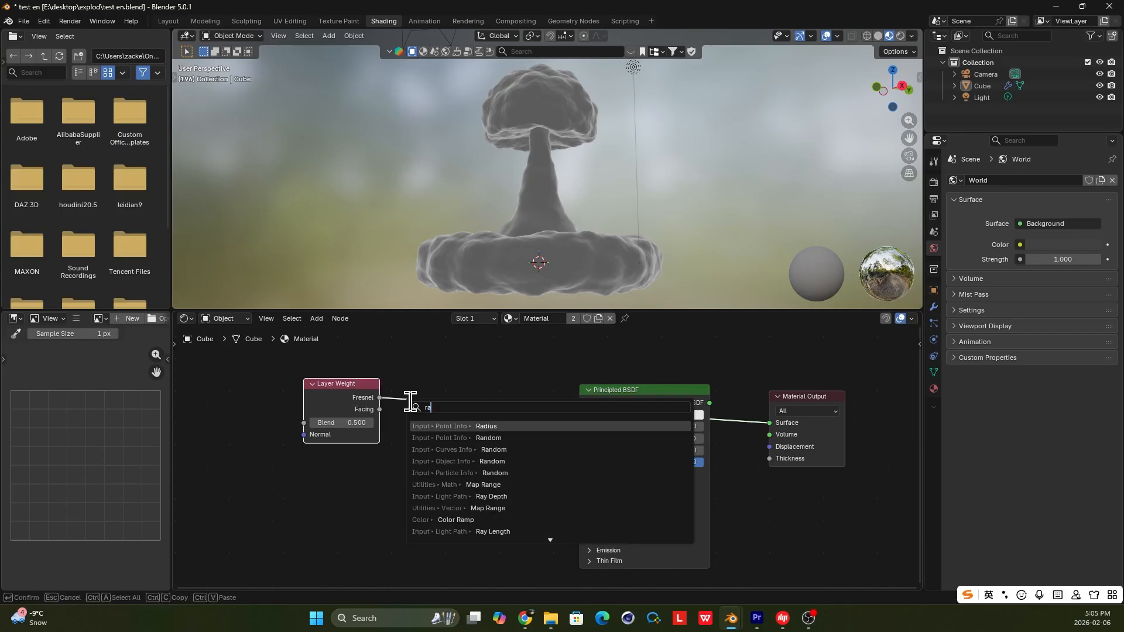
key(Return)
click(416, 390)
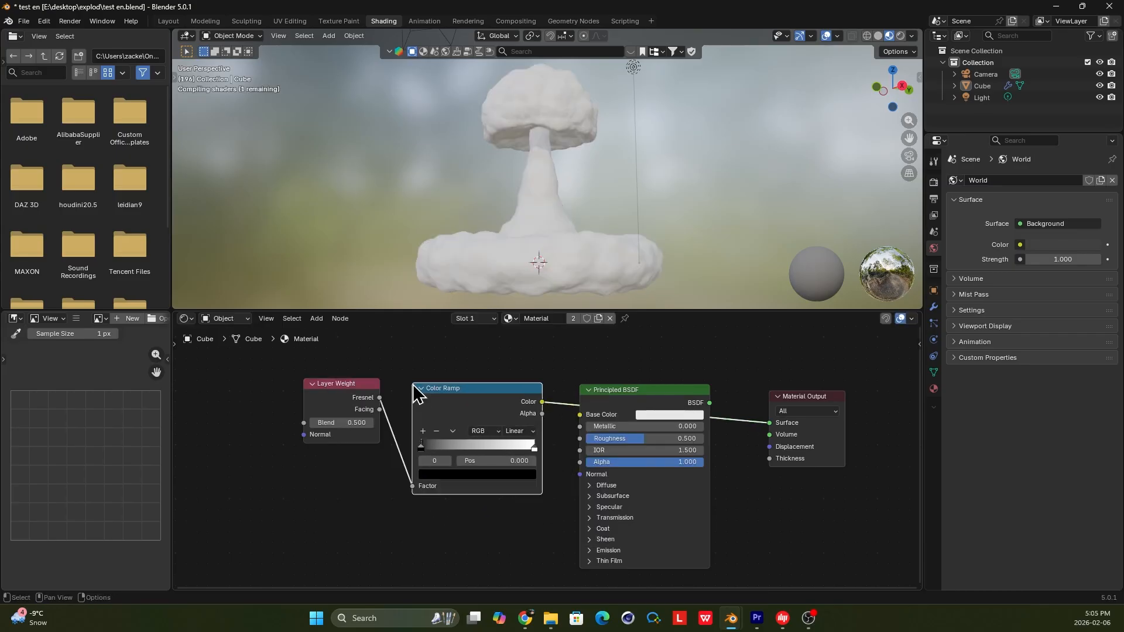
drag(270, 378, 356, 396)
key(g)
click(316, 407)
drag(458, 397, 483, 384)
mouse_move(400, 434)
mouse_down()
mouse_move(413, 431)
mouse_move(390, 430)
mouse_up()
- Color the Color Ramp's first stop red and its last stop blue
click(422, 457)
drag(488, 334, 487, 270)
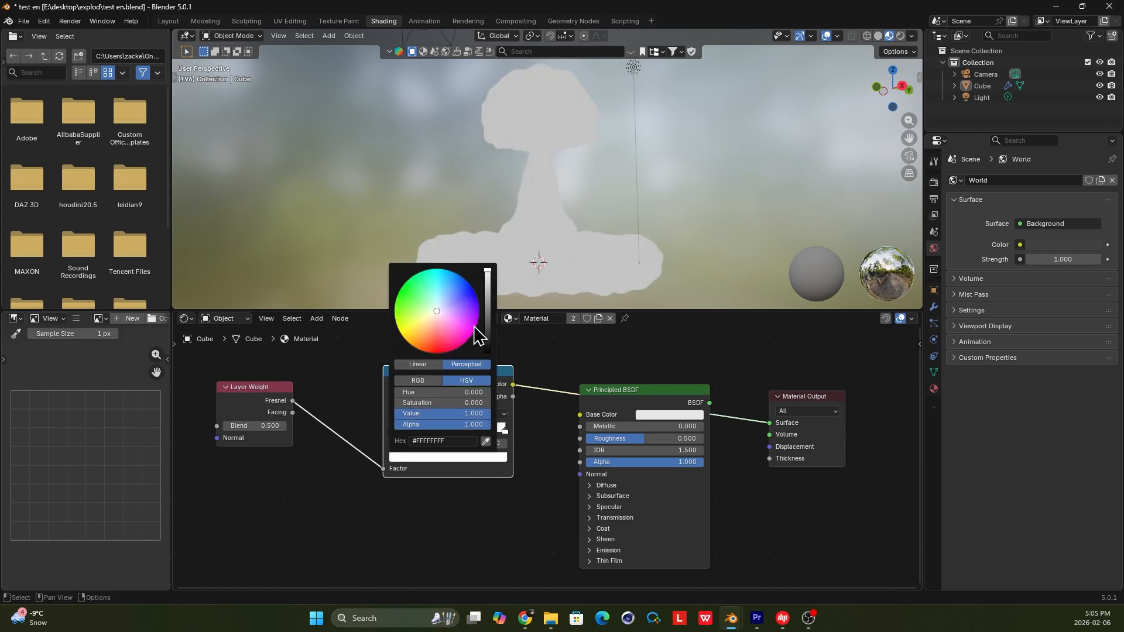
click(417, 459)
drag(465, 317, 464, 285)
click(505, 430)
click(499, 456)
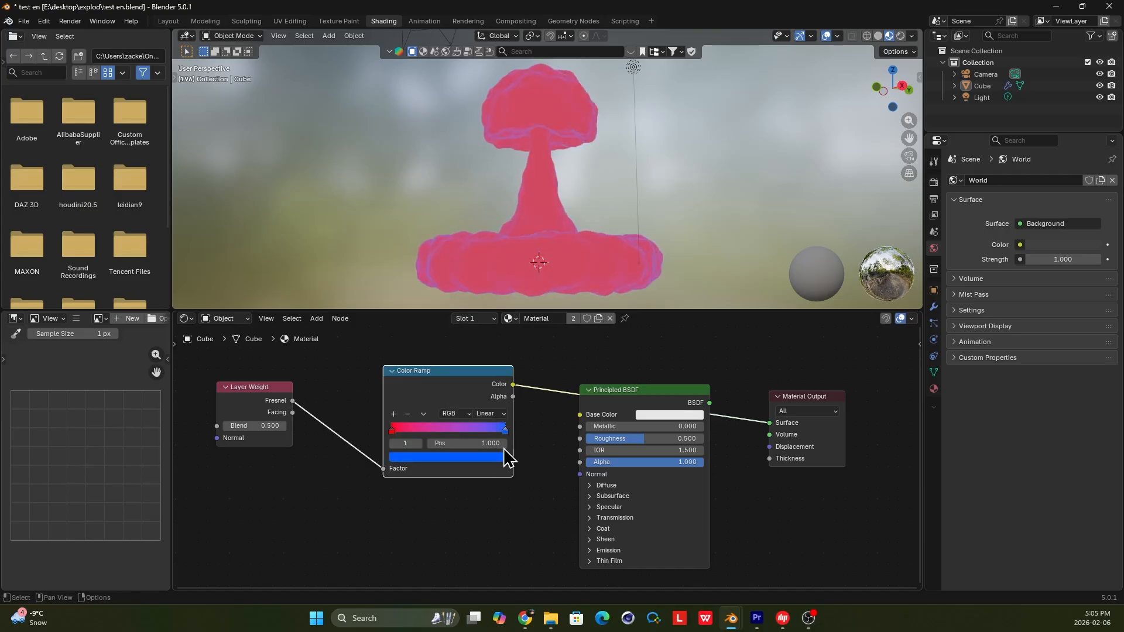
- Add a pale yellow middle stop to the Color Ramp and move the stops closer together
ctrl+click(426, 431)
click(431, 457)
drag(447, 329, 421, 322)
drag(393, 430, 420, 432)
click(448, 431)
- Set the Color Ramp's interpolation to Constant and feed its Factor from the Layer Weight's Facing output
click(490, 414)
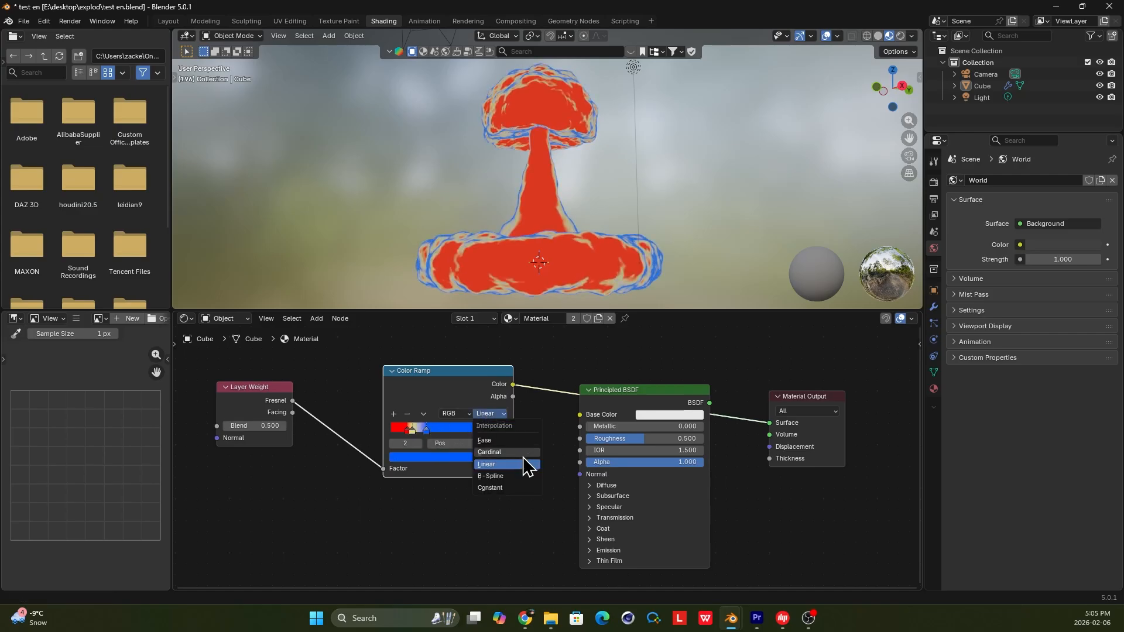
click(514, 490)
middle_drag(629, 237, 591, 293)
mouse_move(427, 430)
mouse_down()
mouse_move(444, 430)
mouse_move(420, 431)
mouse_up()
drag(292, 412, 384, 468)
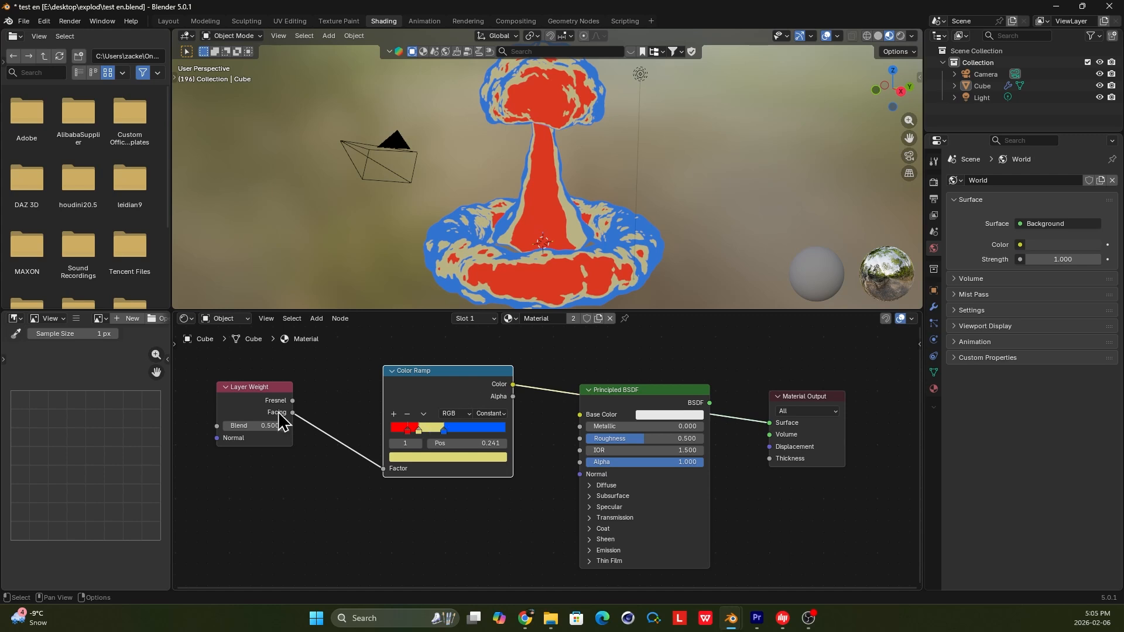
- Recolor the three Color Ramp stops light orange, bright red and dark red (#6E261E) from first to last
click(410, 432)
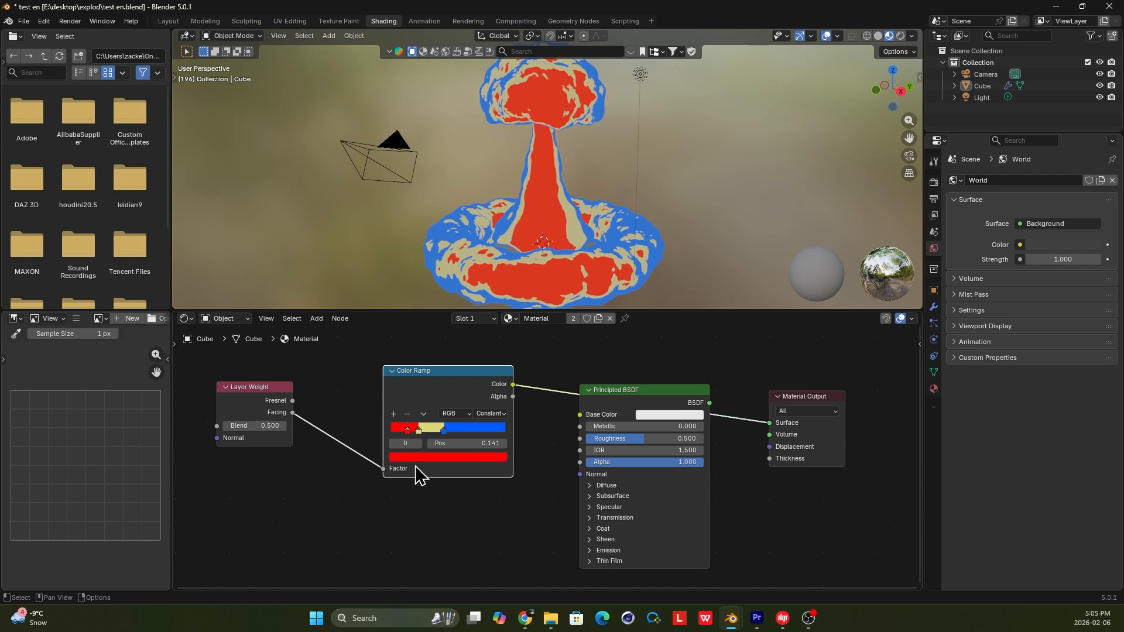
click(424, 458)
mouse_move(440, 335)
mouse_down()
mouse_move(426, 335)
mouse_move(435, 349)
mouse_move(455, 331)
mouse_move(408, 343)
mouse_move(438, 349)
mouse_move(433, 341)
mouse_up()
click(420, 431)
click(430, 453)
click(444, 431)
click(461, 457)
drag(487, 308, 487, 317)
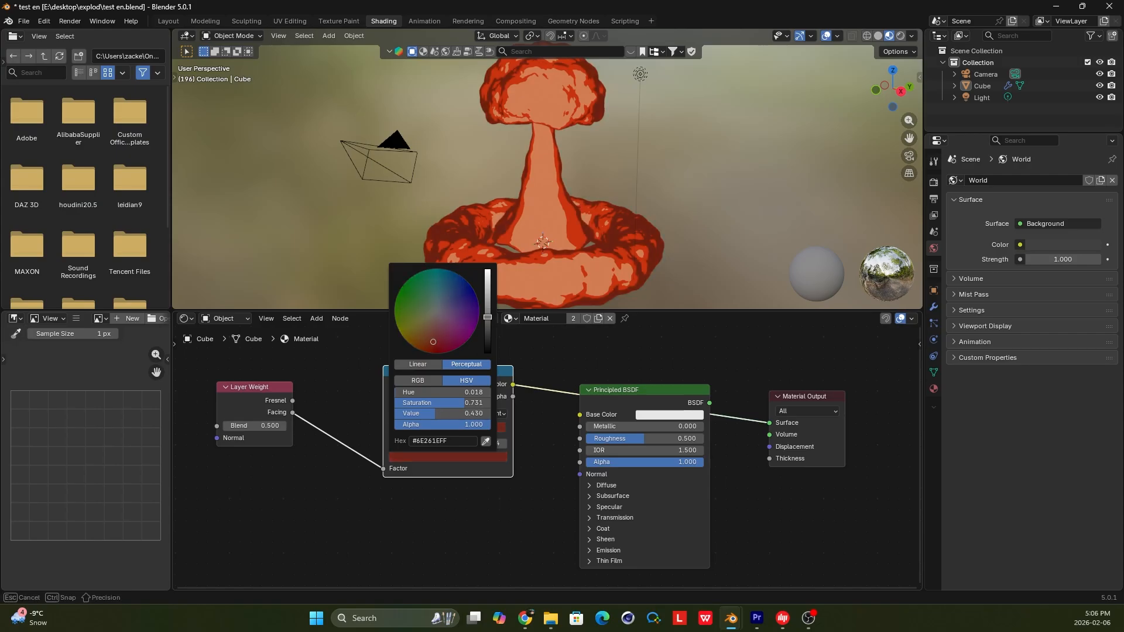
click(585, 237)
middle_drag(584, 237, 577, 214)
scroll(486, 442, up, 3)
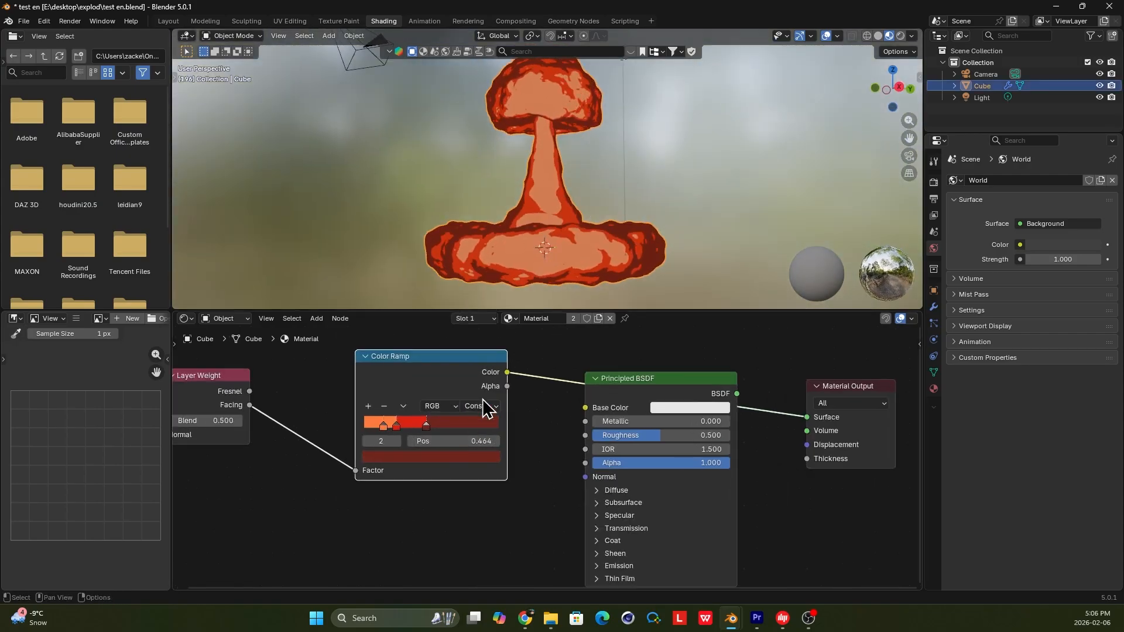
- Delete the Principled BSDF node and connect the Color Ramp's Color directly to the Material Output's Surface
mouse_move(634, 388)
mouse_down()
mouse_move(630, 418)
mouse_move(642, 372)
mouse_up()
middle_drag(576, 227, 583, 257)
key(x)
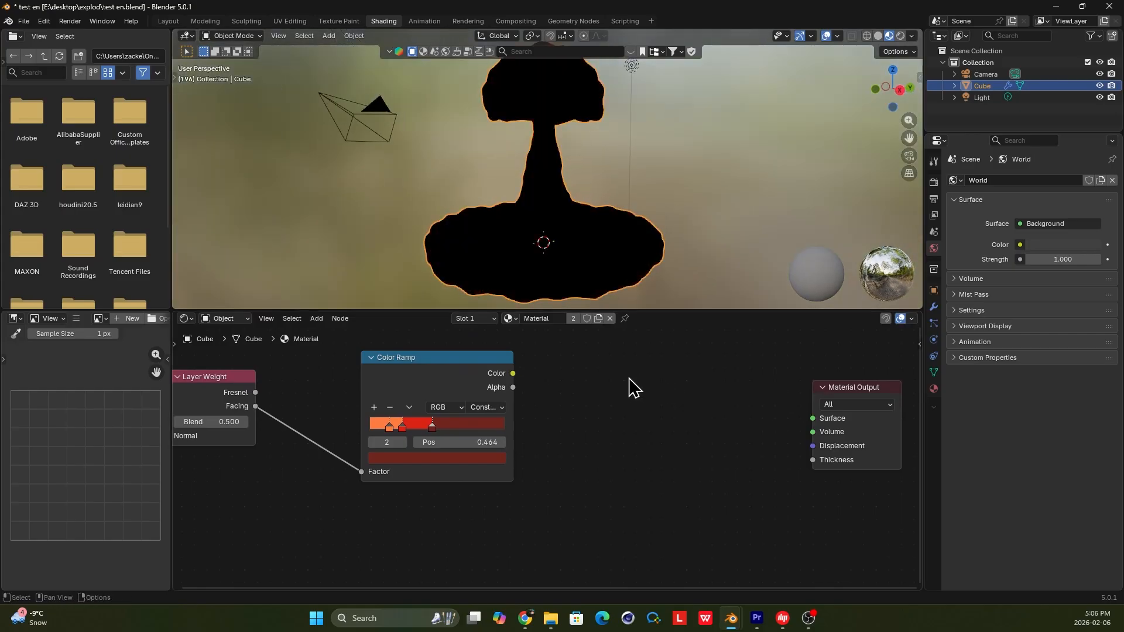
drag(513, 373, 813, 418)
key(shift+a)
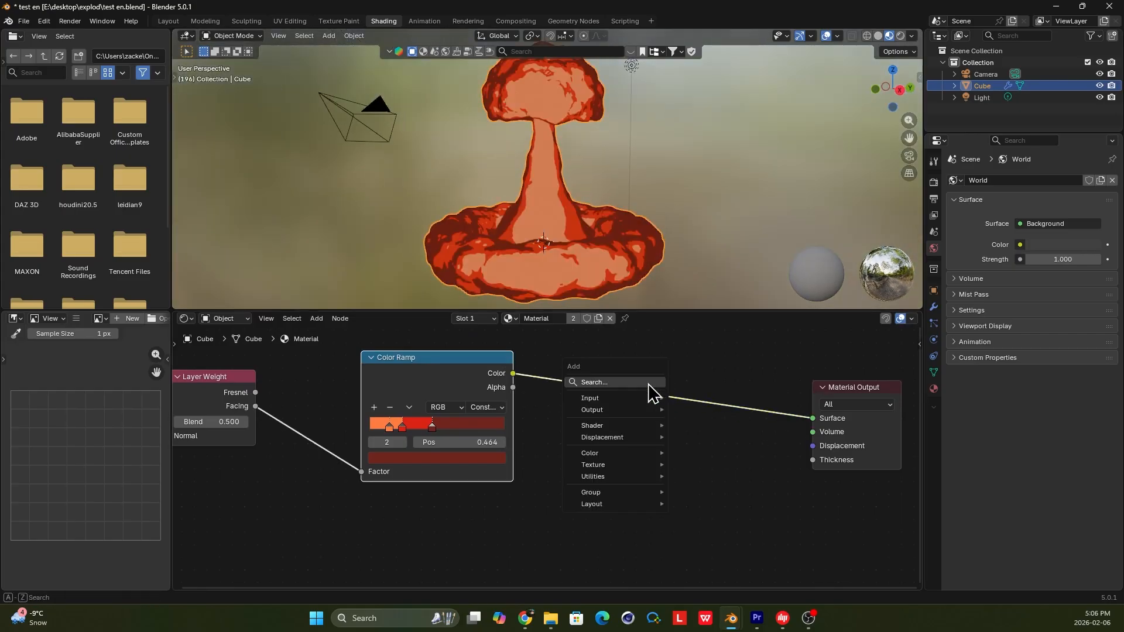
click(626, 383)
text(too)
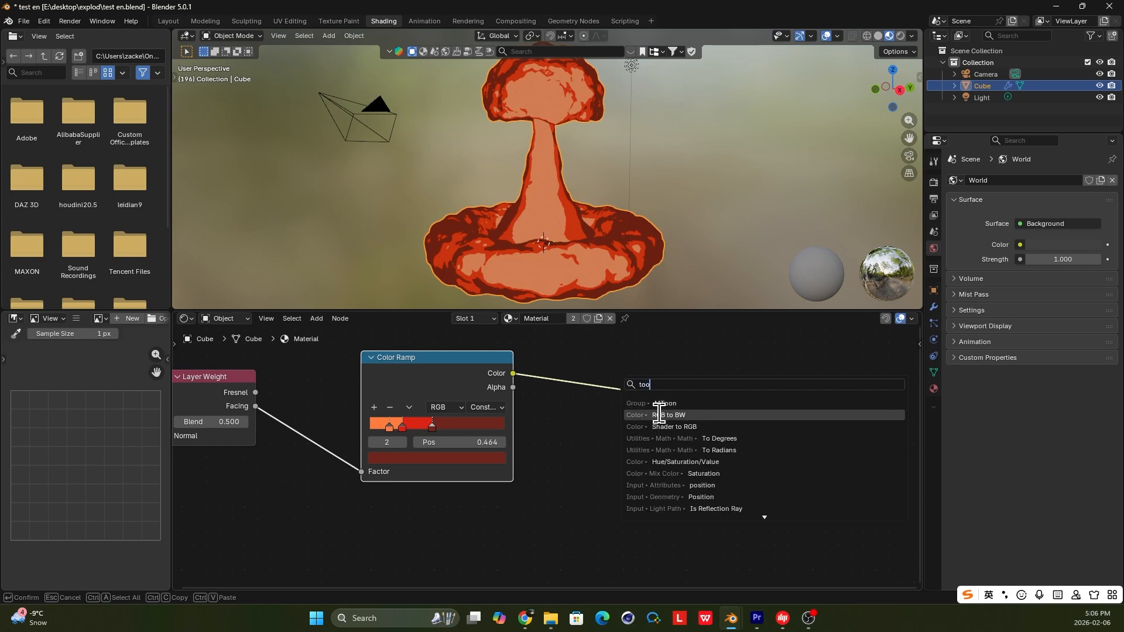
click(574, 375)
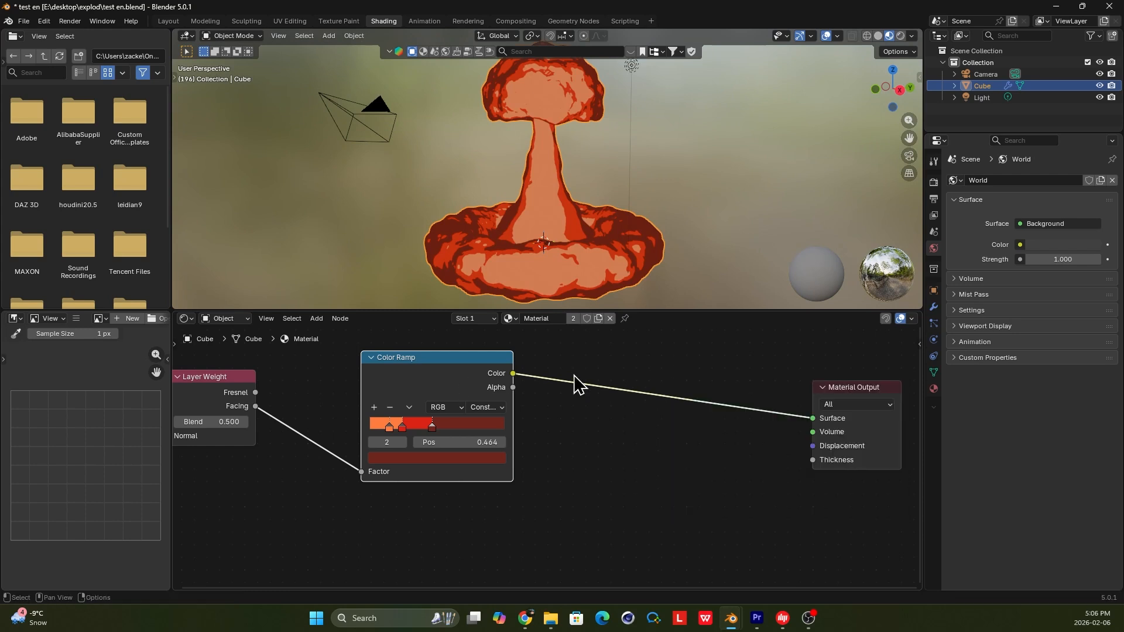
- Move the Layer Weight and Color Ramp nodes closer to the Material Output to tidy the material's layout
middle_drag(546, 352, 550, 350)
scroll(587, 211, down, 2)
mouse_move(583, 214)
middle_down()
mouse_move(584, 194)
mouse_move(577, 216)
mouse_move(600, 210)
middle_up()
drag(443, 380, 495, 386)
drag(233, 383, 364, 382)
drag(497, 404, 572, 408)
middle_drag(552, 293, 536, 227)
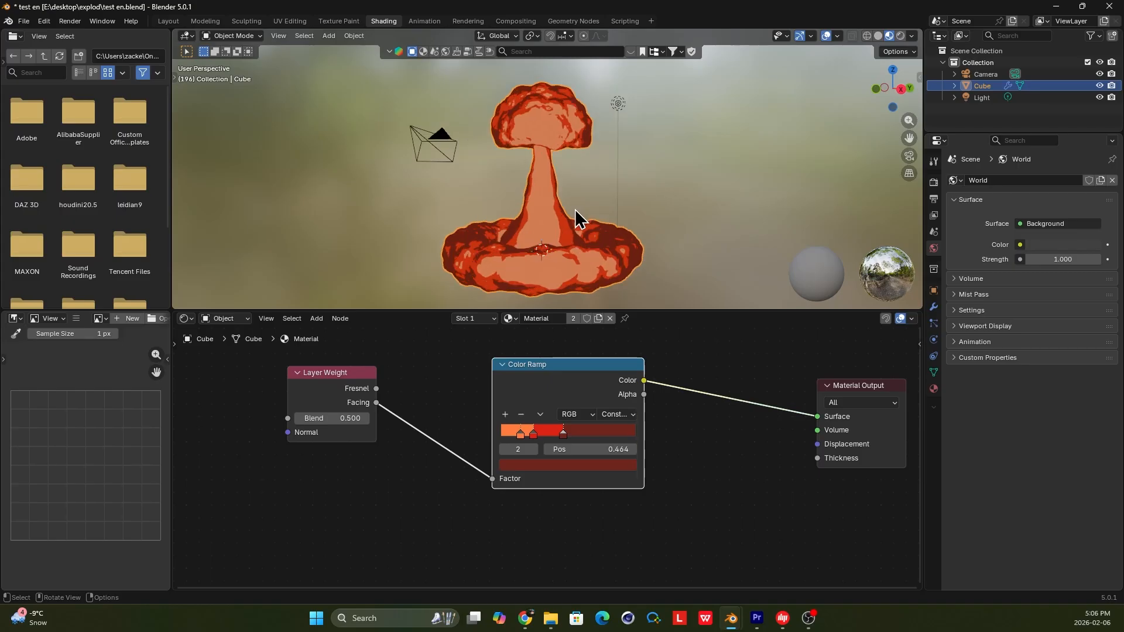
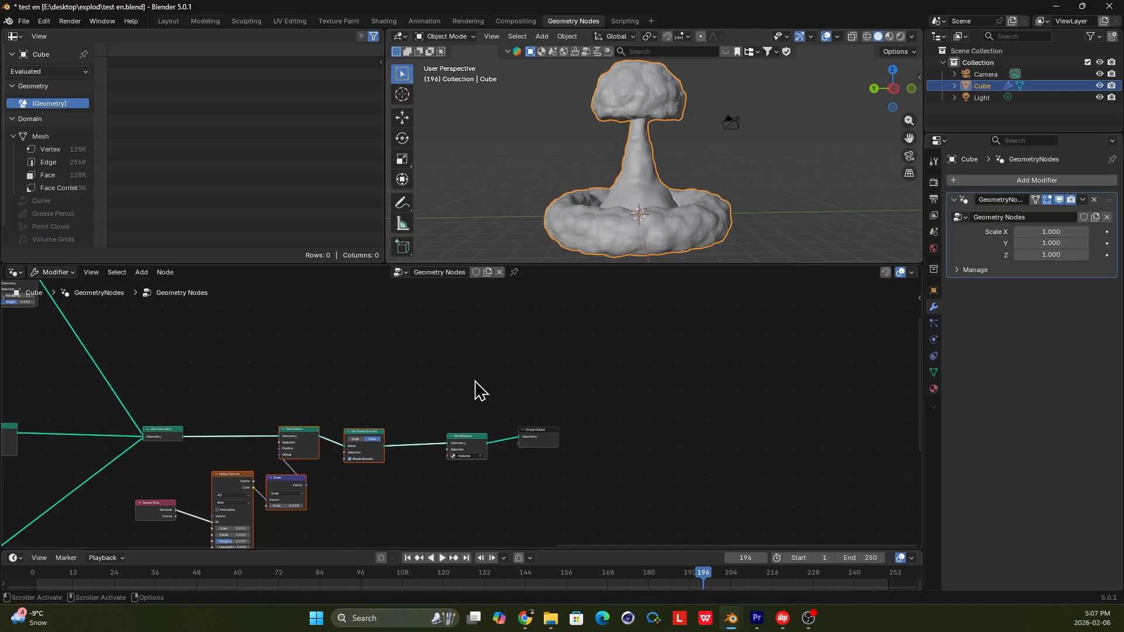
- Add a Switch node in the empty area above the Group Output in the geometry node tree
middle_drag(475, 380, 444, 413)
scroll(560, 366, up, 3)
middle_drag(557, 344, 509, 408)
key(shift+a)
text(sw)
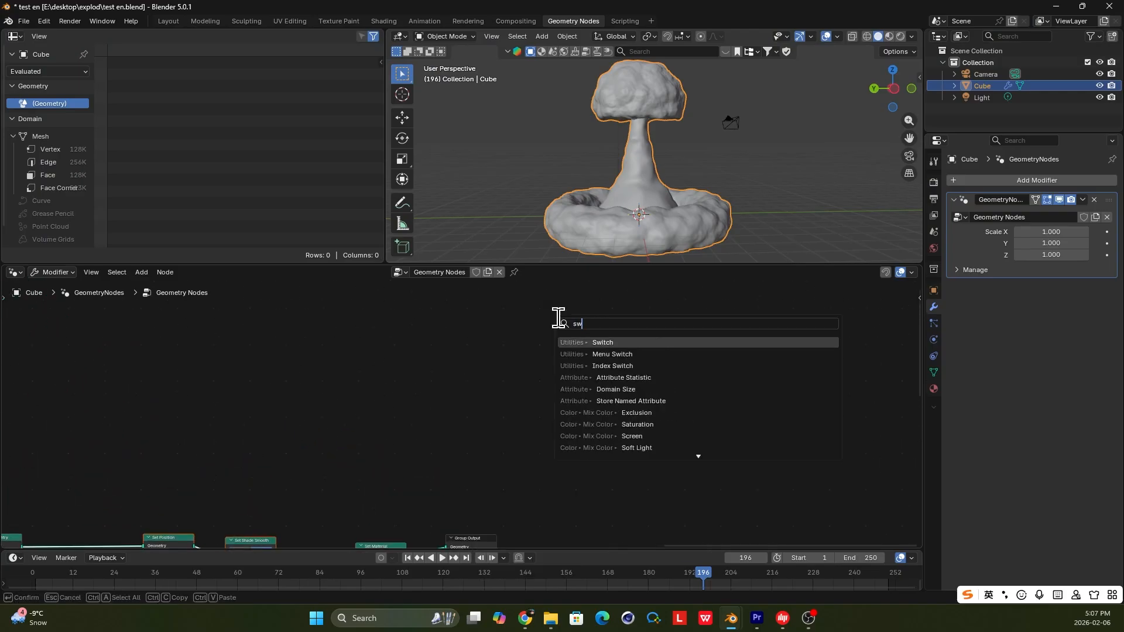
click(591, 342)
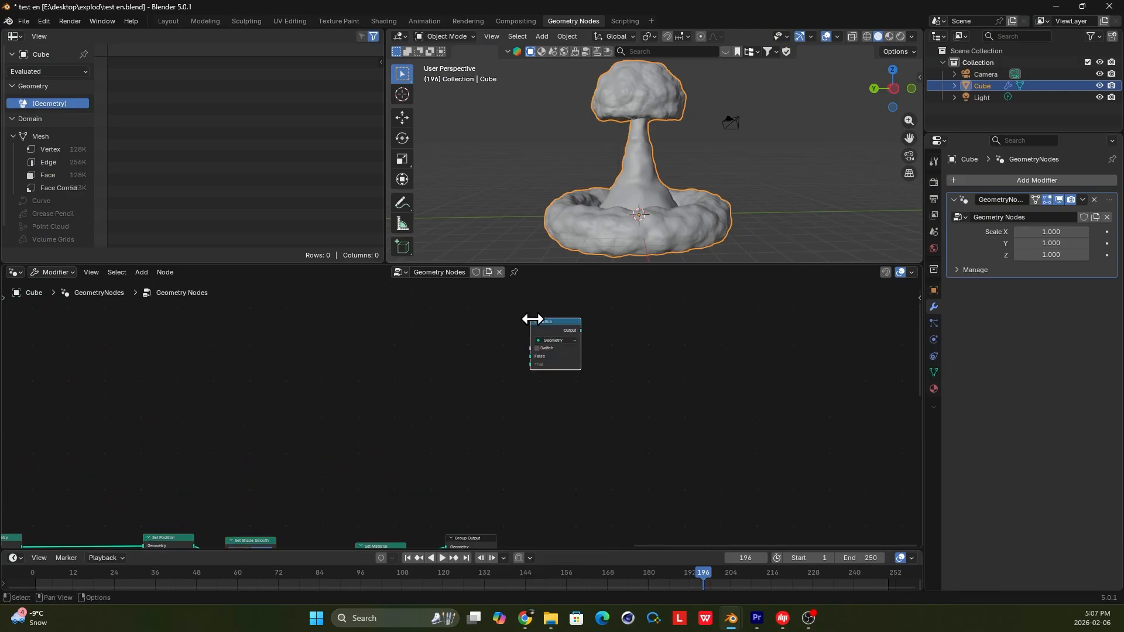
click(543, 363)
- Add a Scene Time node and place it beside the new Switch node
key(shift+a)
text(sc)
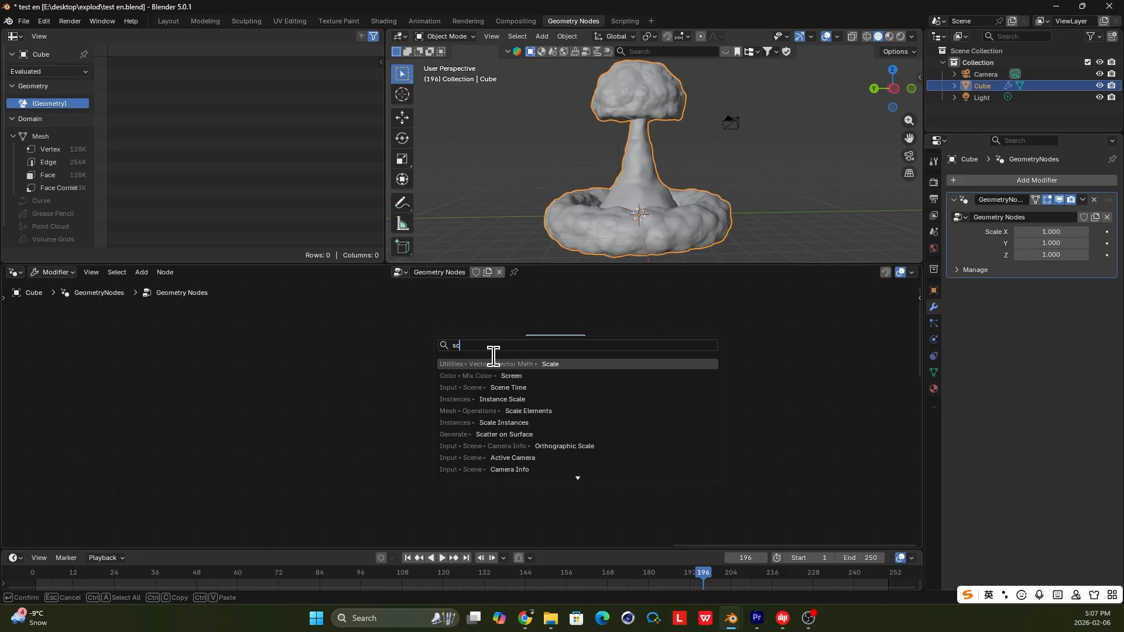
text(ene)
click(532, 365)
click(435, 368)
drag(435, 364, 403, 357)
- Add a Compare node fed by the Scene Time's Seconds output, between Scene Time and Switch
drag(413, 362, 422, 354)
text(c)
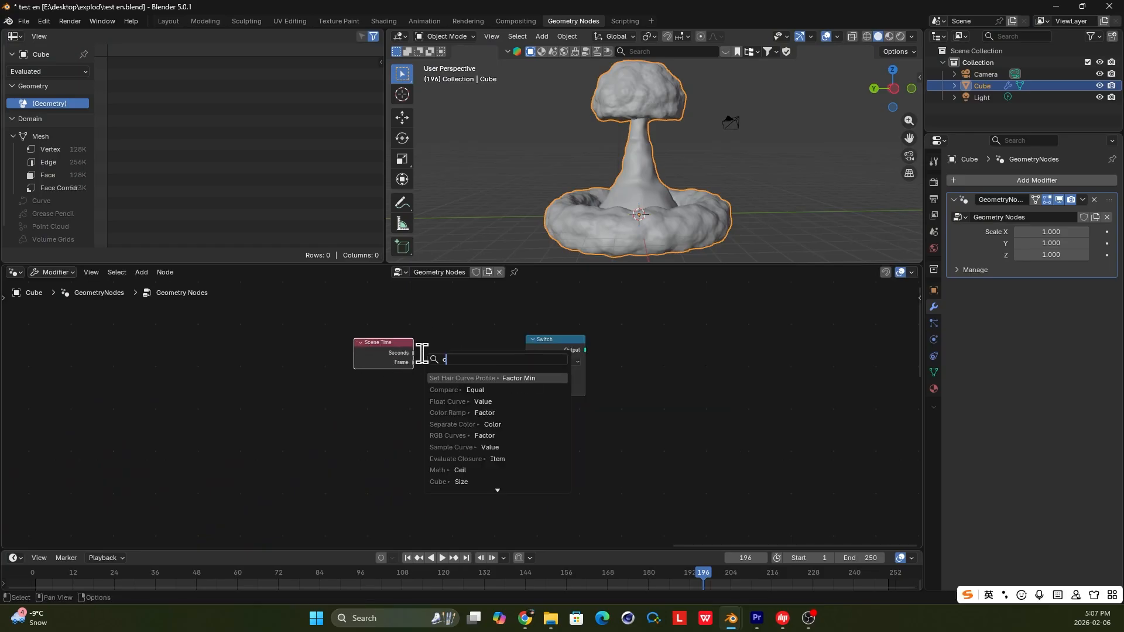
text(omp)
click(490, 375)
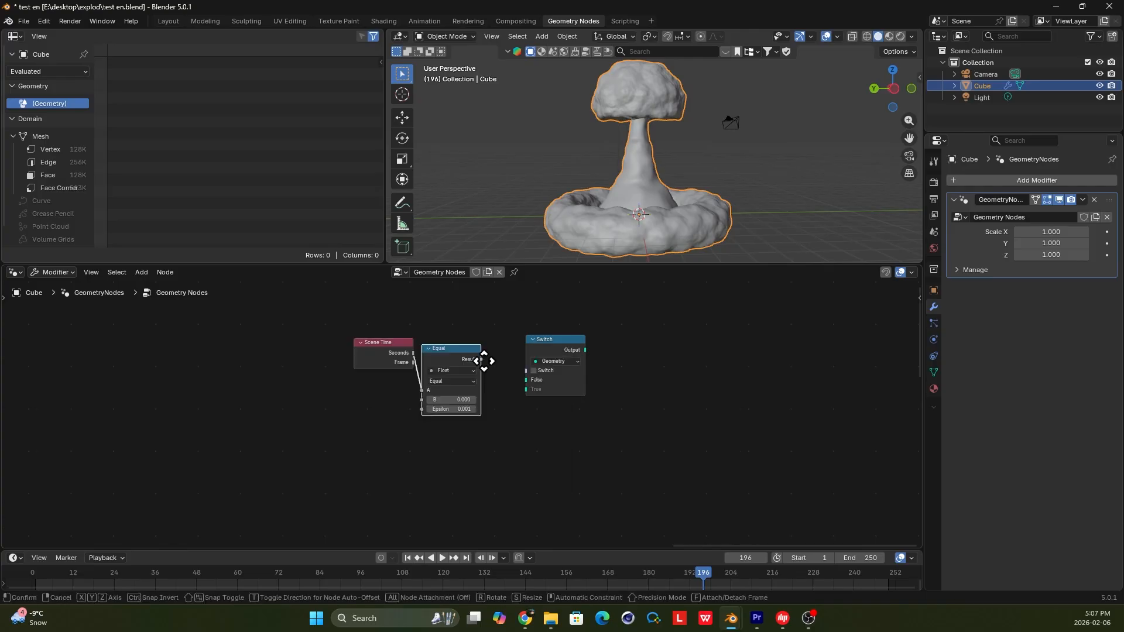
click(477, 358)
- Set the comparison to Greater Than with B at 1.000 and connect its Result to the Switch node's Switch input
scroll(473, 358, up, 1)
scroll(469, 375, up, 1)
click(448, 376)
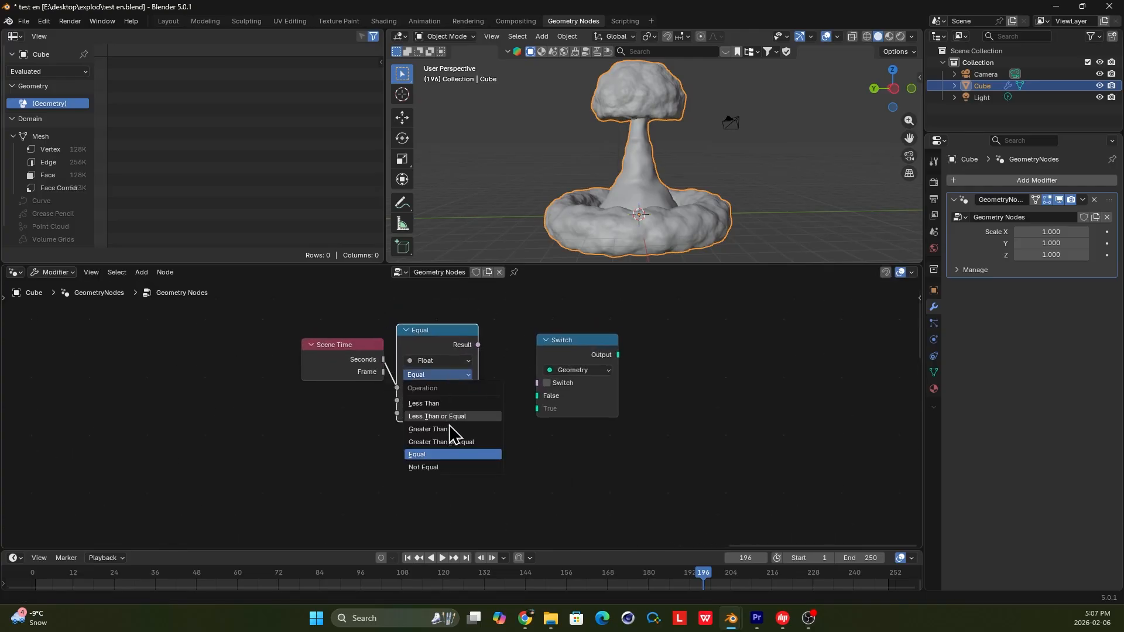
click(452, 420)
click(439, 375)
click(447, 431)
drag(445, 400, 445, 400)
text(1)
key(Return)
drag(478, 346, 537, 385)
drag(571, 362, 577, 393)
- Add a Points node connected to the Switch node's True input
drag(544, 433, 516, 447)
click(533, 425)
text(points)
key(Return)
click(502, 464)
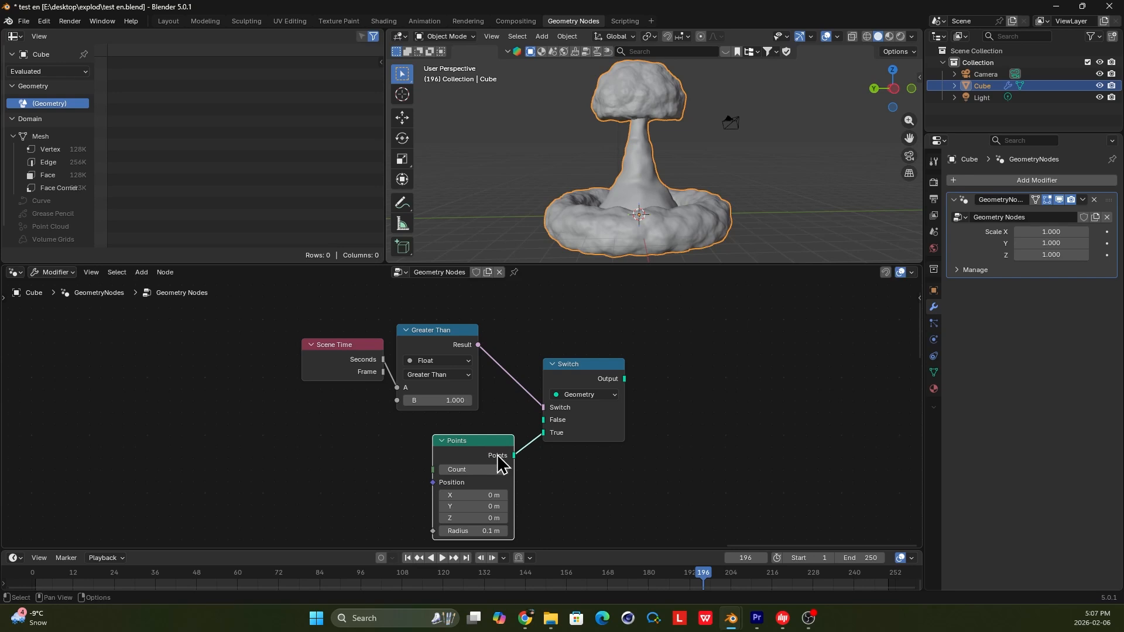
- Drive the Points node's Position with a new vector Random Value node and set the point Count to 8
drag(432, 490, 390, 497)
text(ran)
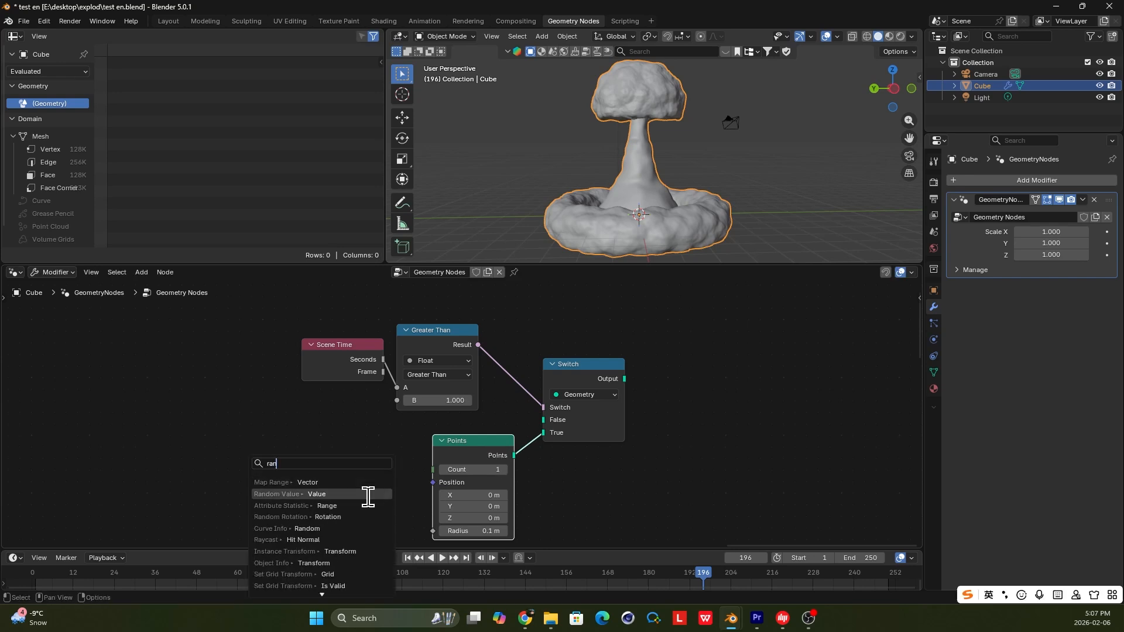
click(363, 494)
click(376, 472)
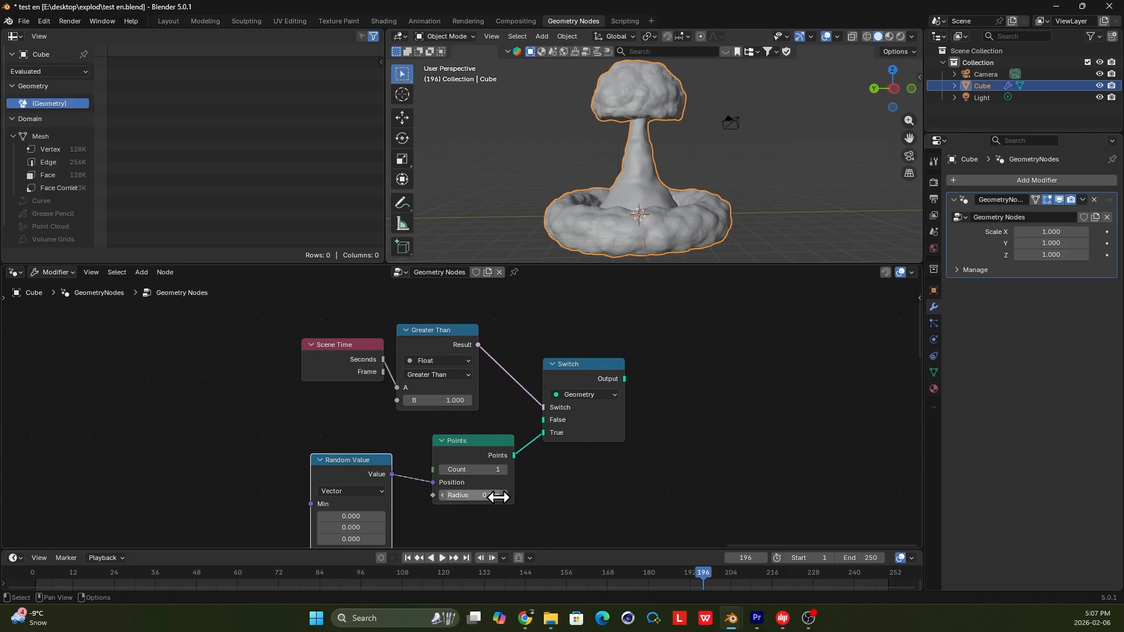
drag(498, 471, 539, 471)
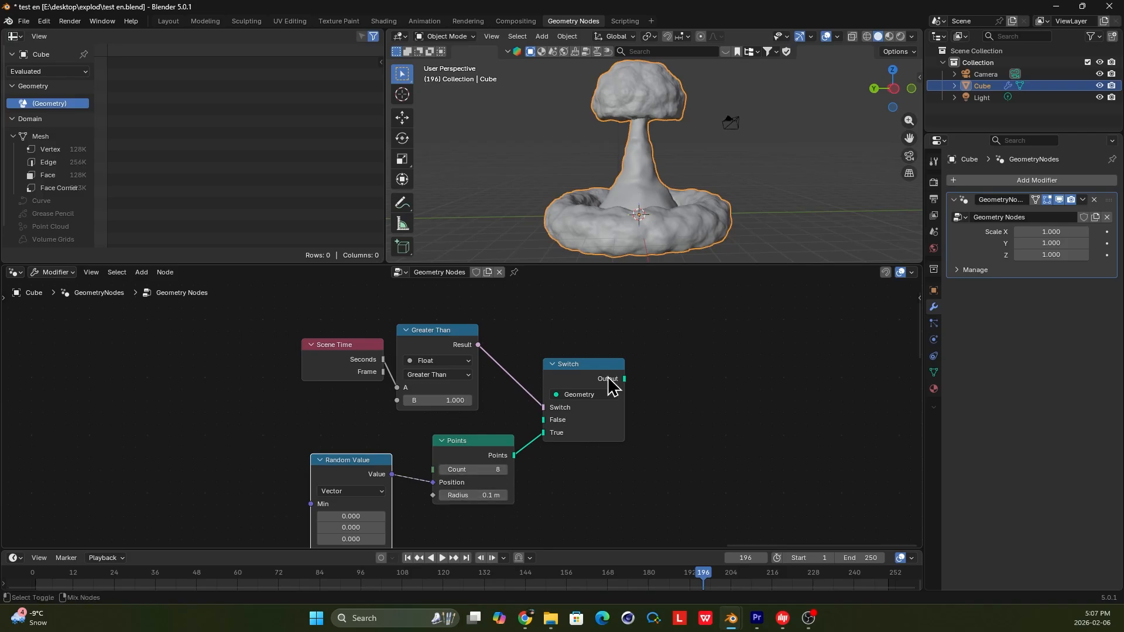
- Preview the Switch's output in the viewport, then remove the Viewer node and scrub through the timeline
ctrl+shift+click(609, 386)
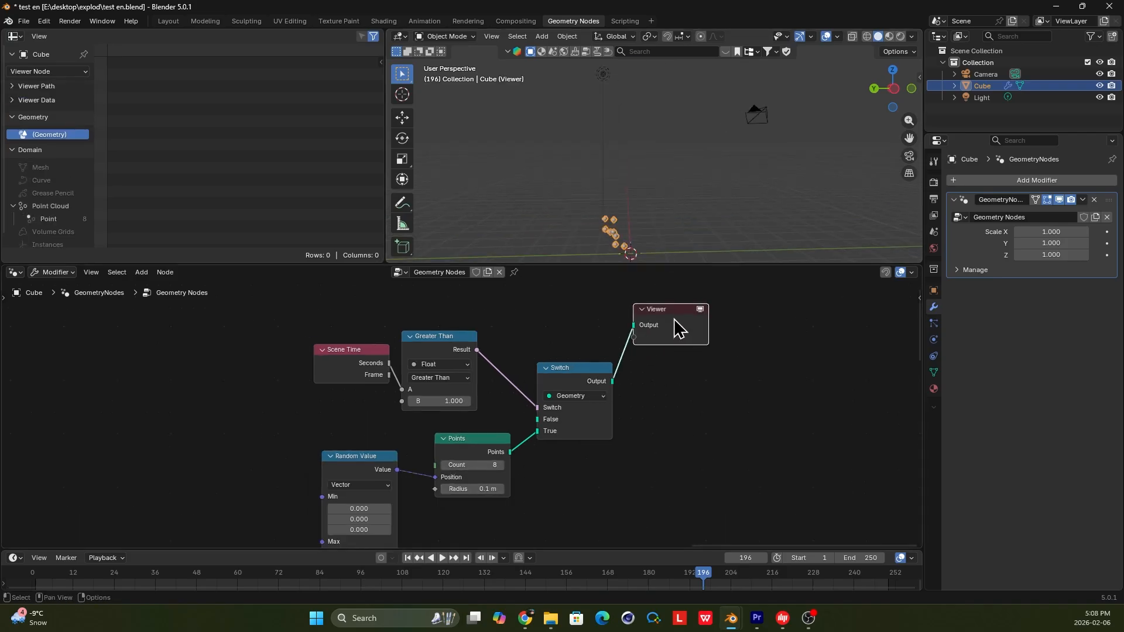
key(Delete)
drag(94, 579, 907, 567)
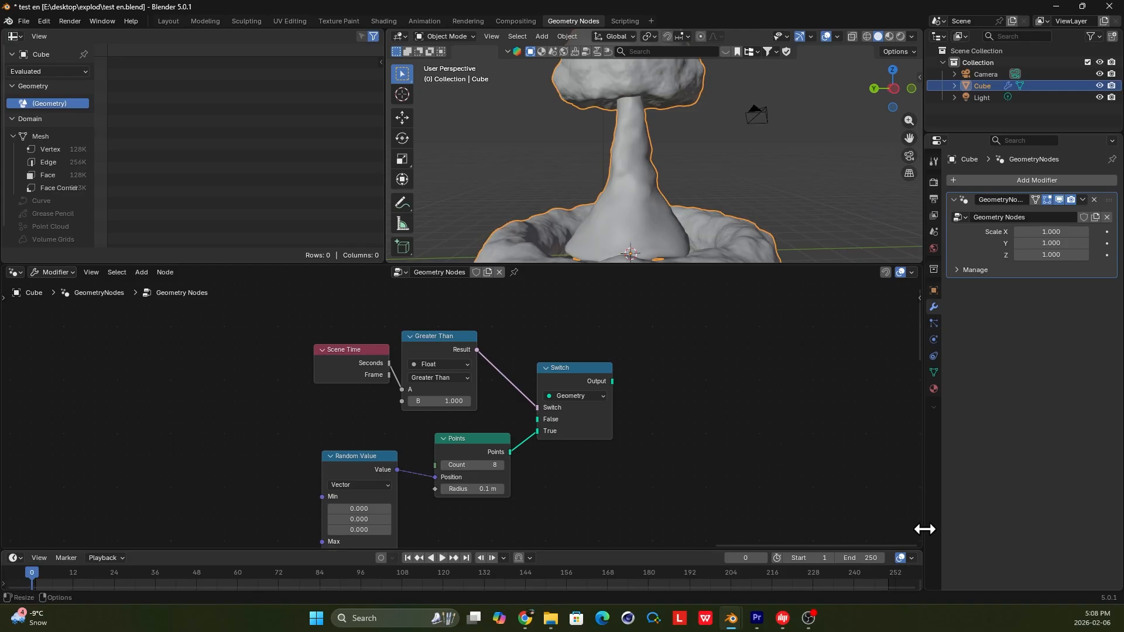
- Add a Simulation zone fed by the Switch node's Output
middle_drag(582, 369, 545, 362)
drag(576, 374, 643, 388)
text(s)
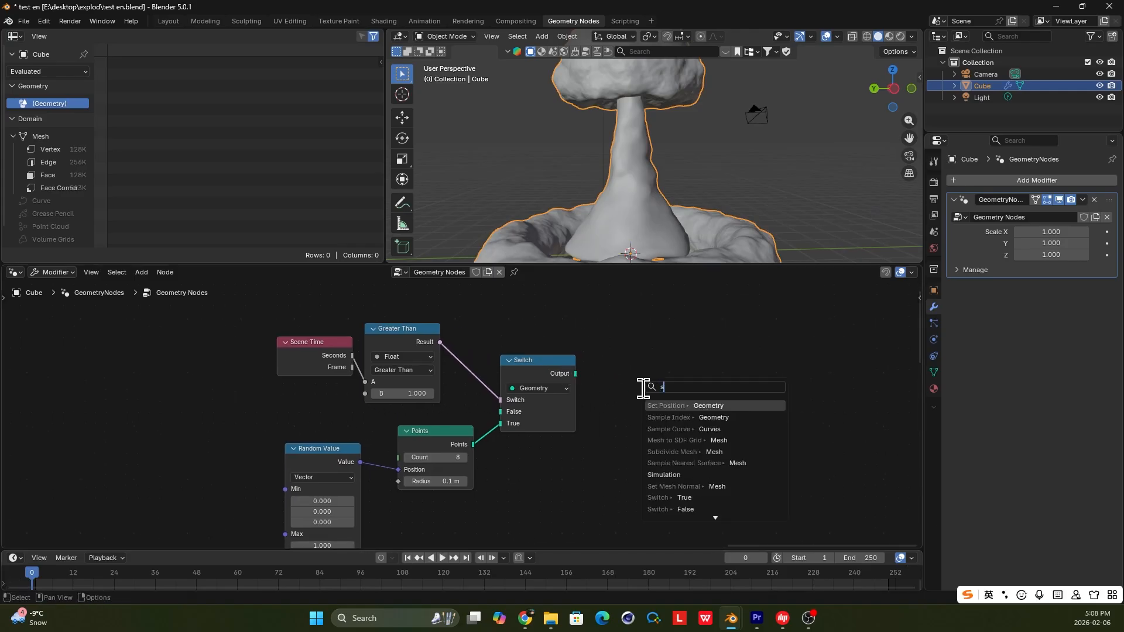
text(im)
click(739, 402)
click(739, 402)
middle_drag(793, 402, 719, 401)
- Insert a Set Position node inside the Simulation zone and set its Z Offset to 0.1 m
key(shift+a)
text(set)
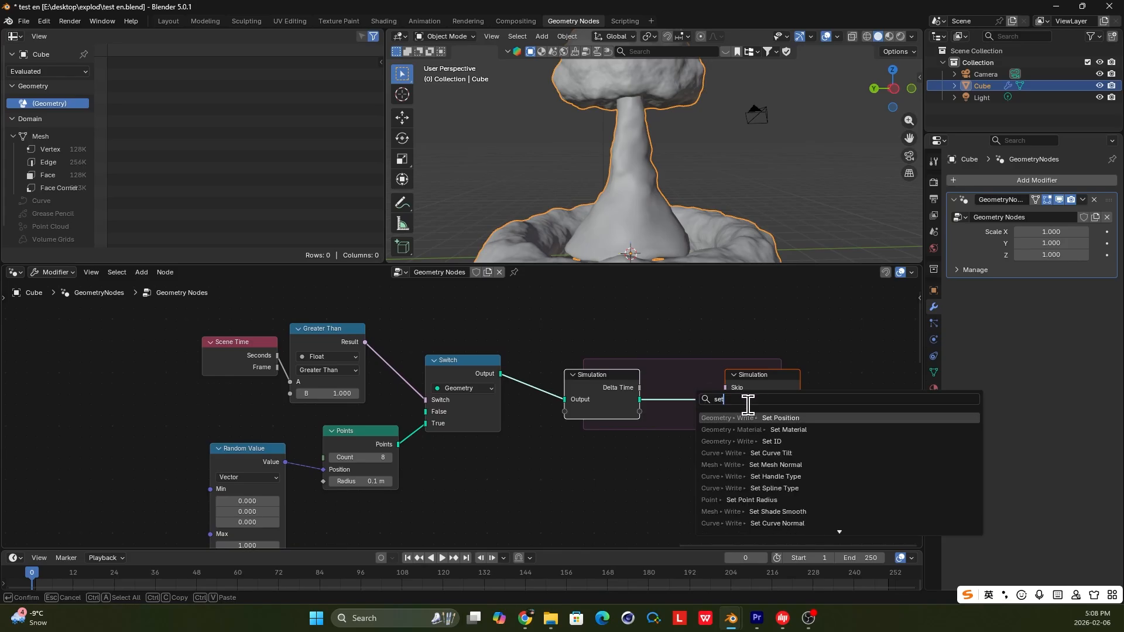
click(762, 416)
click(700, 377)
click(751, 462)
text(0.1)
key(Return)
- Preview the Simulation zone's output in the viewport and play the animation
ctrl+shift+click(835, 399)
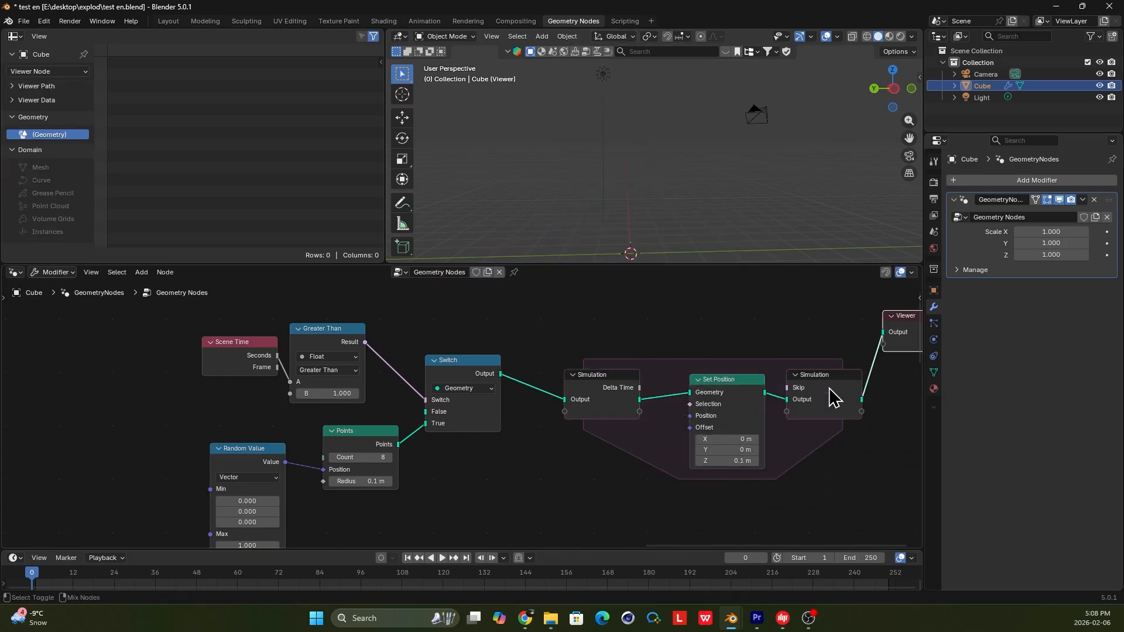
scroll(783, 384, down, 2)
key(space)
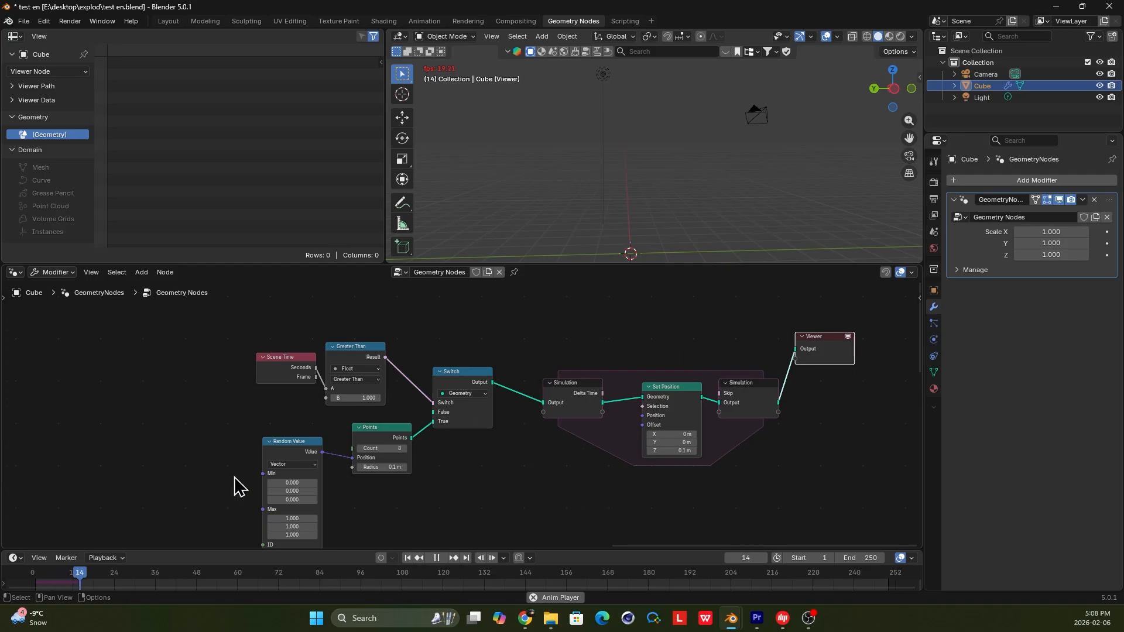
key(space)
- Try feeding Points directly into the Simulation zone and play the animation from the start, then reconnect the Switch node's Output
drag(413, 438, 544, 403)
click(580, 395)
click(13, 573)
key(space)
key(space)
drag(492, 382, 544, 403)
- Return the timeline to frame 0 and move the Greater Than and Scene Time nodes closer to the Switch node
drag(86, 573, 919, 562)
scroll(285, 346, up, 2)
scroll(287, 345, up, 2)
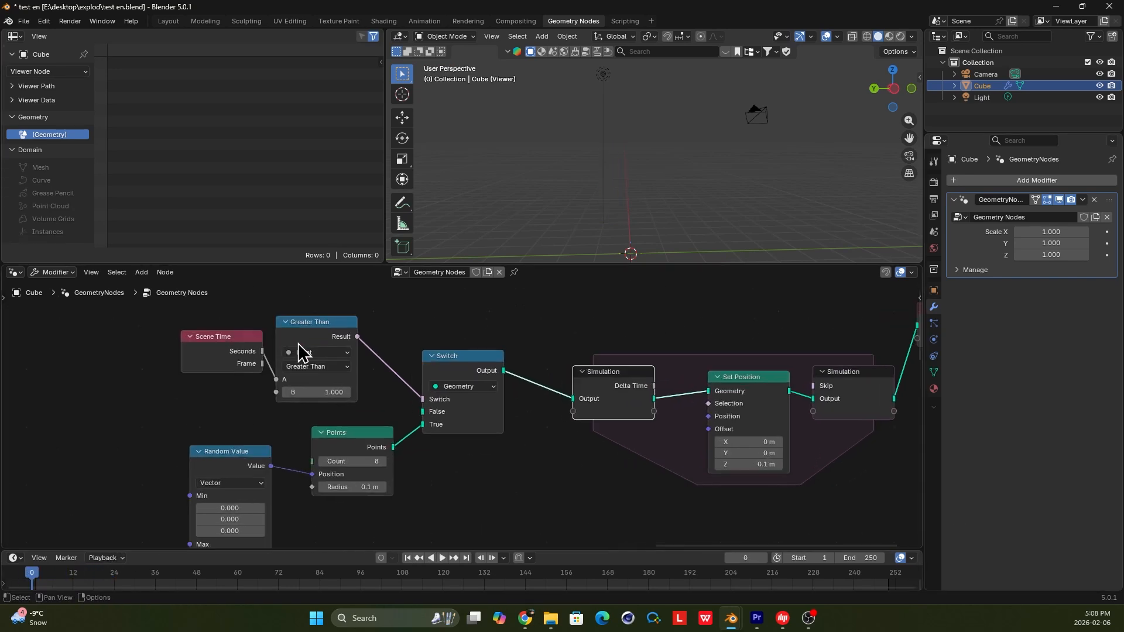
middle_drag(294, 342, 200, 340)
drag(228, 323, 263, 320)
drag(154, 345, 175, 339)
click(408, 375)
- Play the animation with the simulation previewed, then preview the Switch node's Output and replay from the start
key(space)
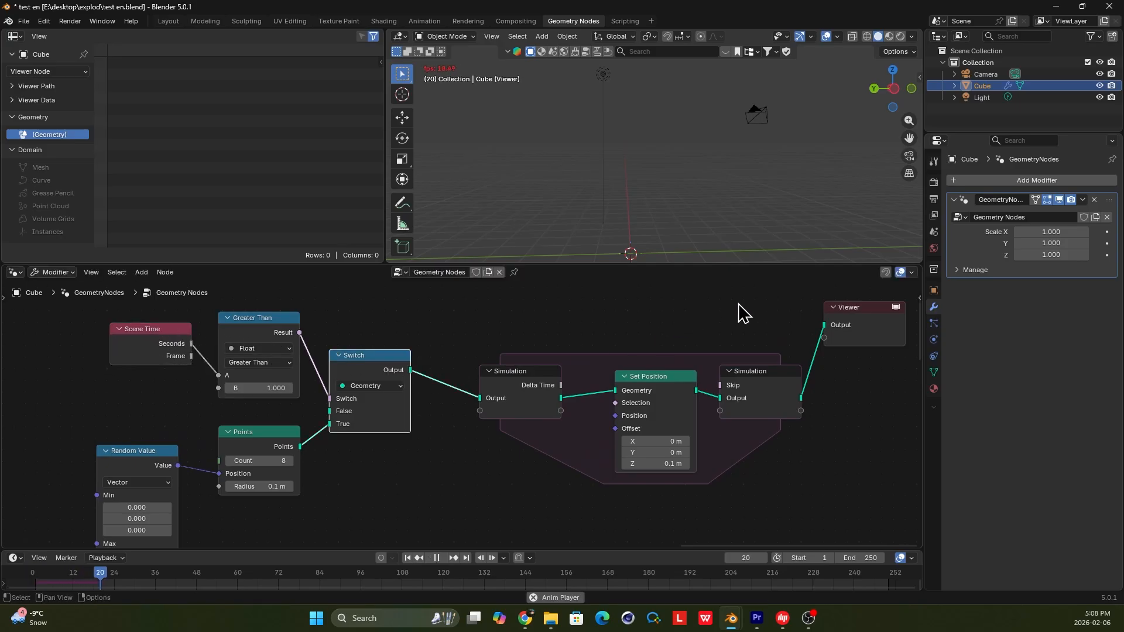
key(space)
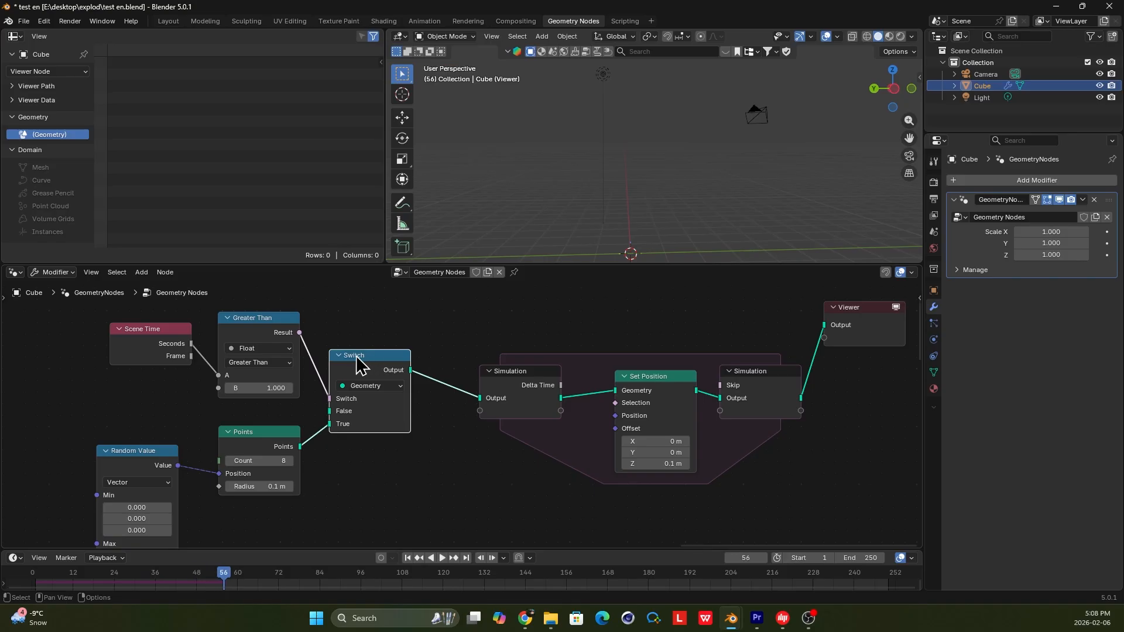
middle_drag(367, 370, 525, 387)
ctrl+shift+click(494, 398)
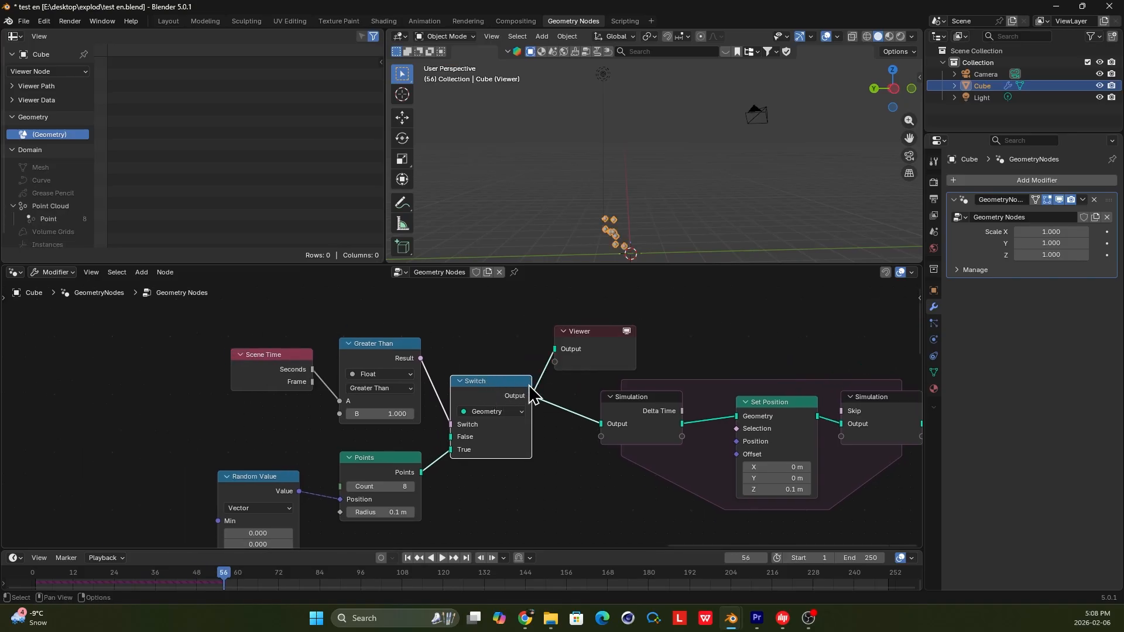
key(shift+Left)
key(space)
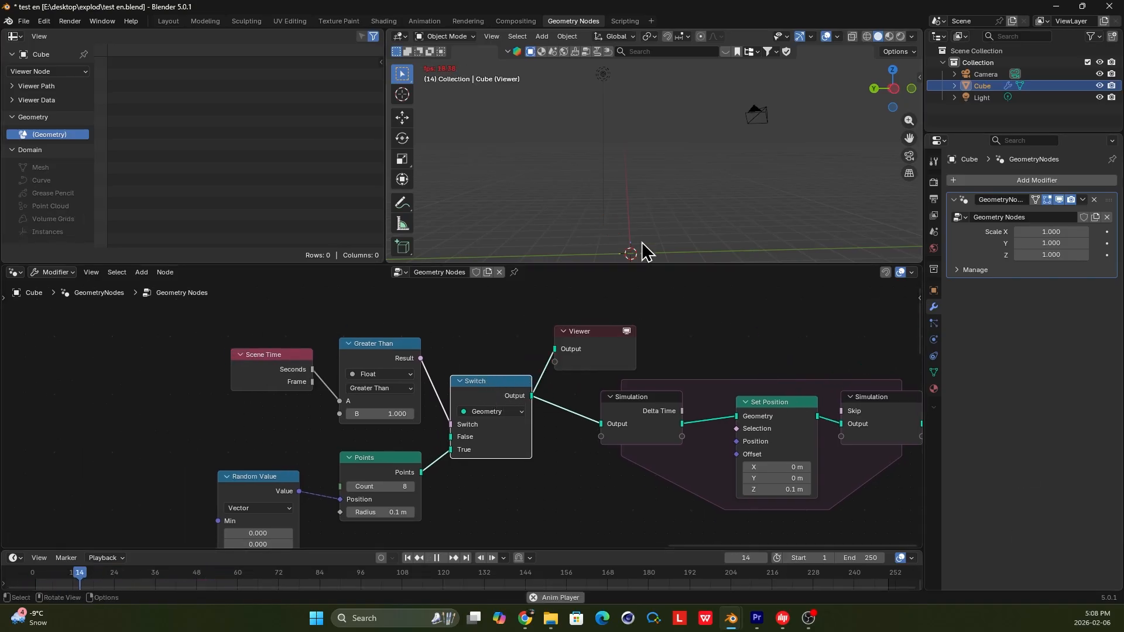
key(space)
- Preview the Simulation zone's output again, scrub forward to frame 47, and replay the animation from the start
middle_drag(689, 408, 512, 382)
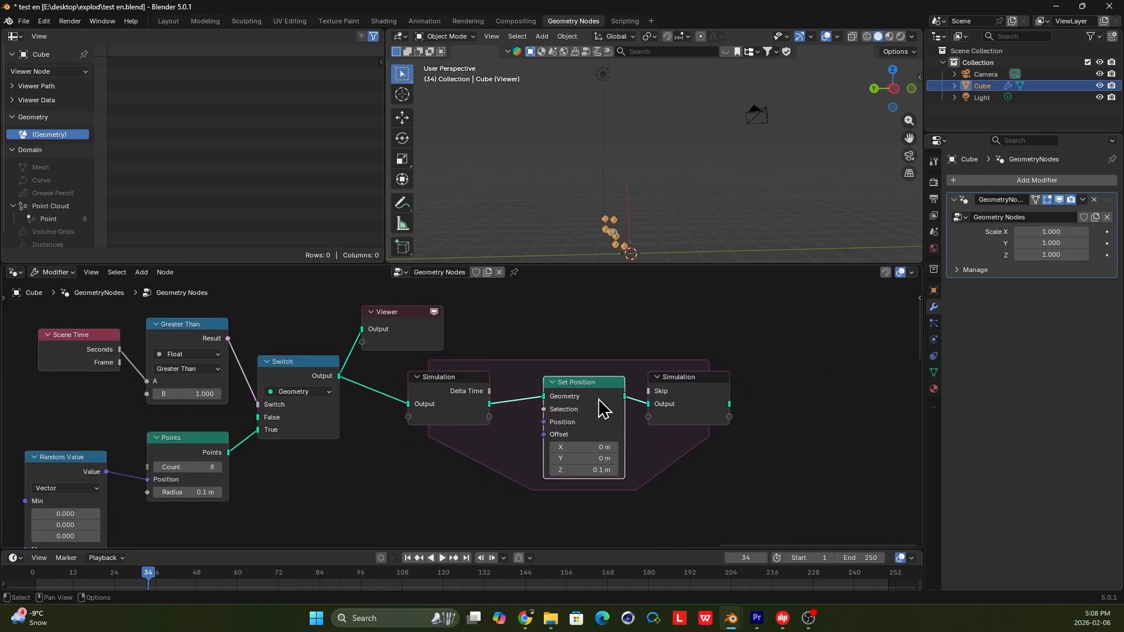
drag(603, 402, 585, 396)
ctrl+shift+click(711, 395)
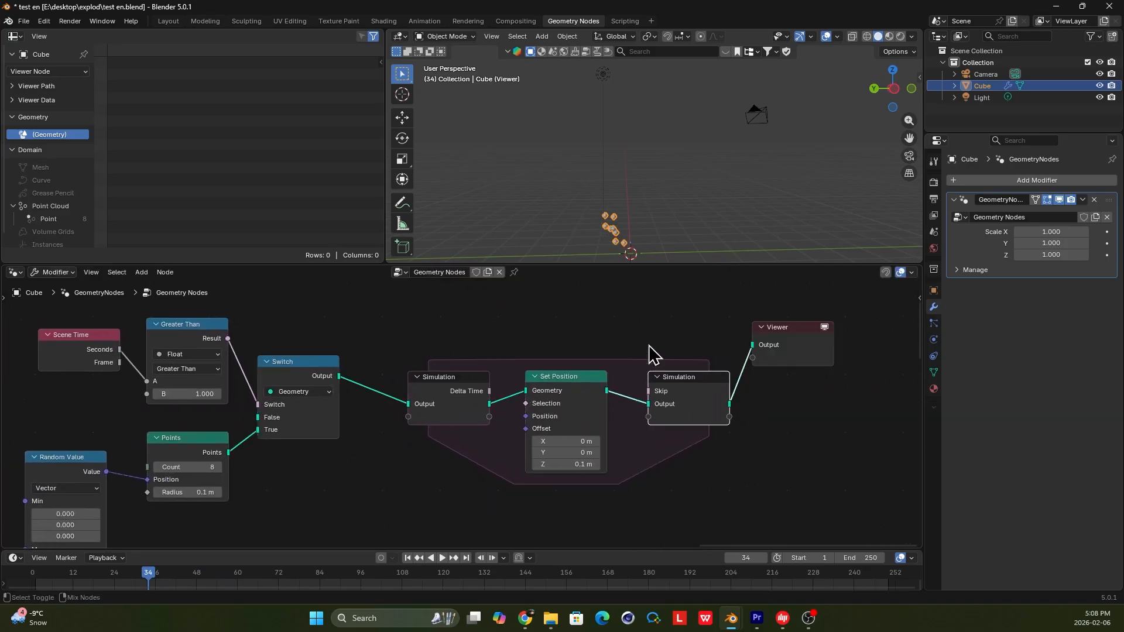
key(space)
drag(151, 576, 193, 582)
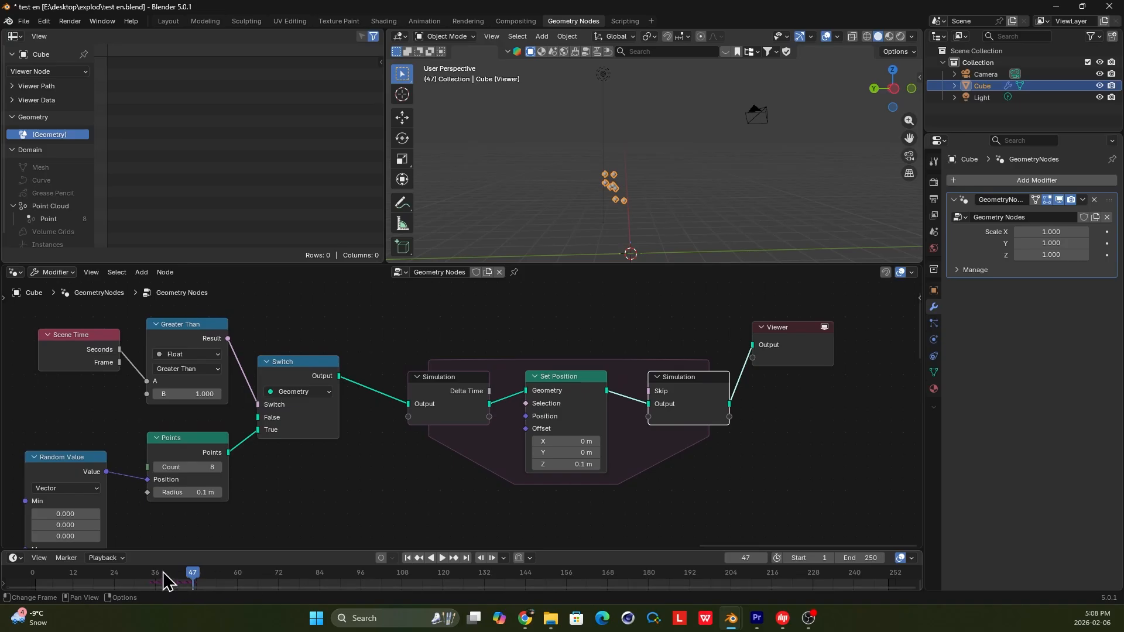
key(shift+Left)
key(space)
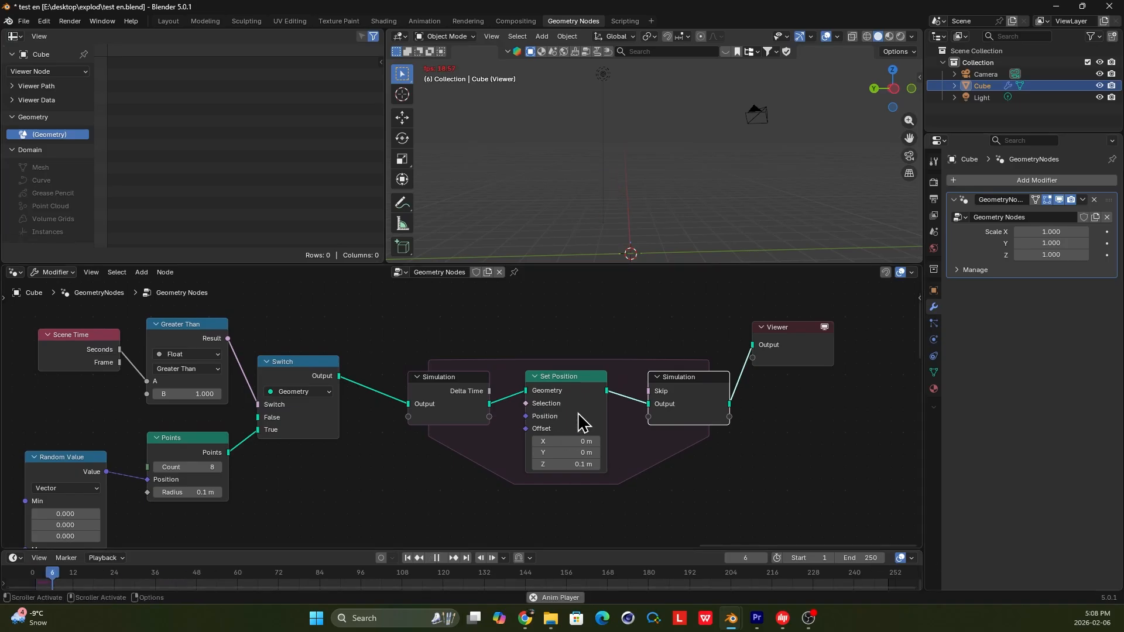
scroll(620, 410, down, 3)
key(space)
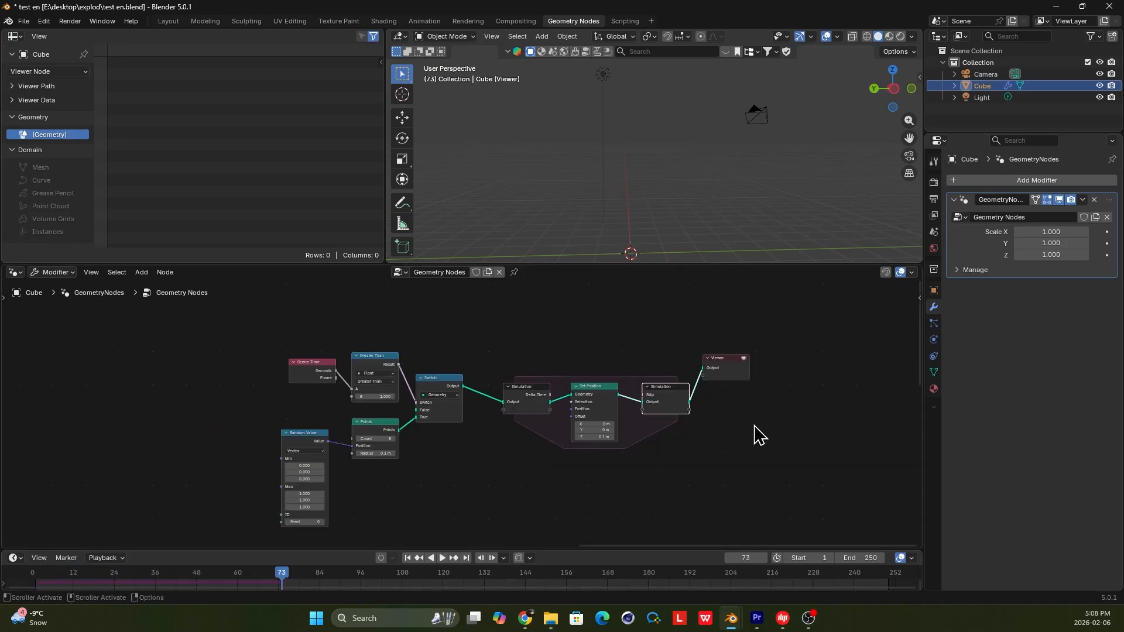
- Move the Random Value node closer to the Points node
drag(301, 440, 308, 429)
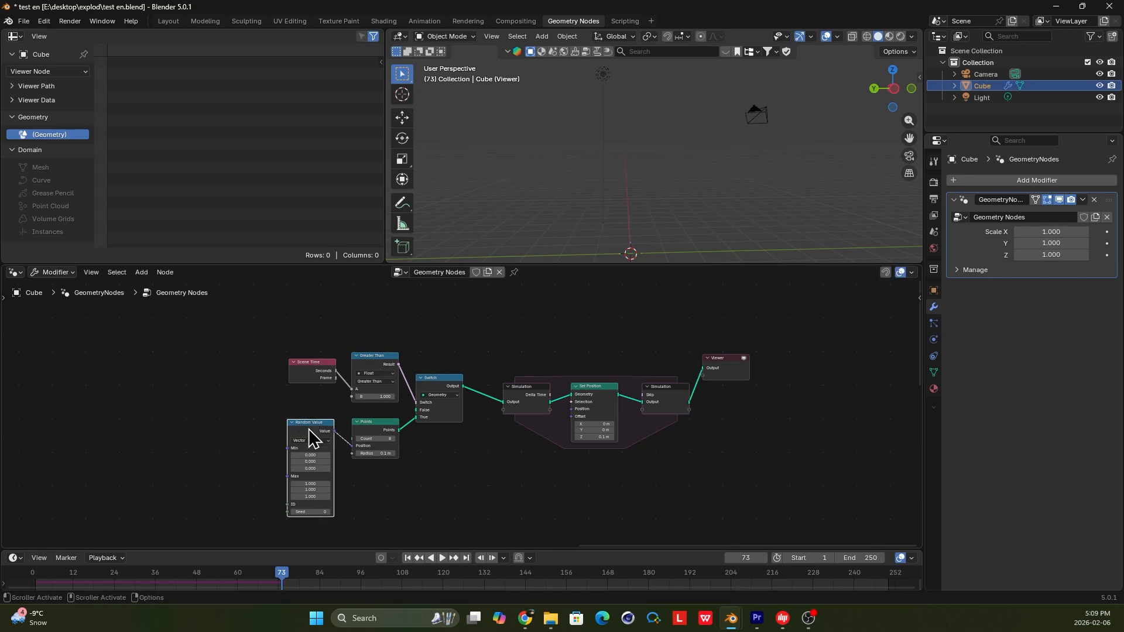